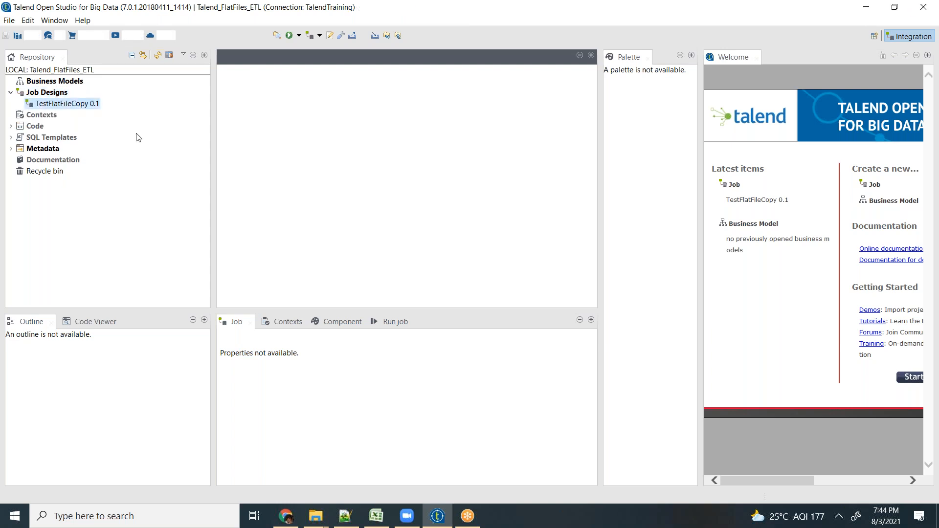
- Open the TestFlatFileCopy job and review the column schema of tFileInputDelimited_1, including SalePrice, without changing it
{"action": "left_click", "coordinate": [49, 105]}
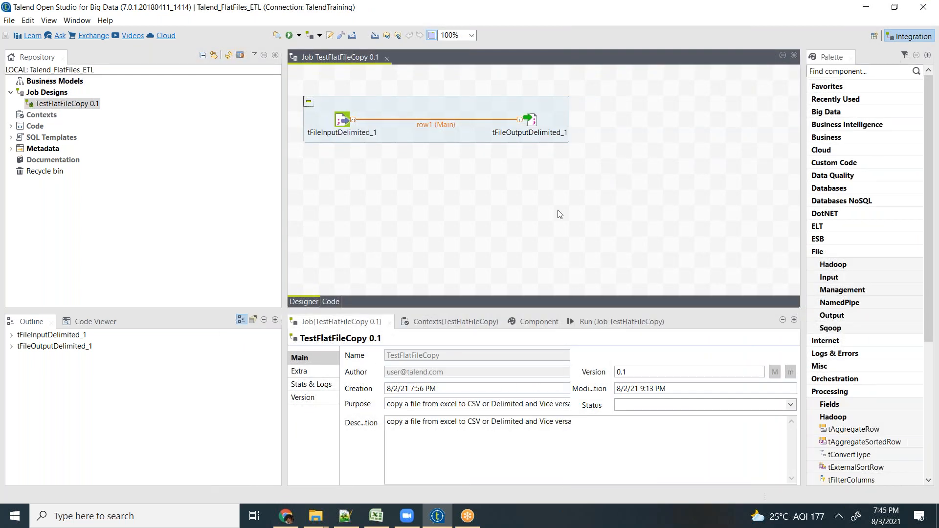
{"action": "left_click", "coordinate": [344, 120]}
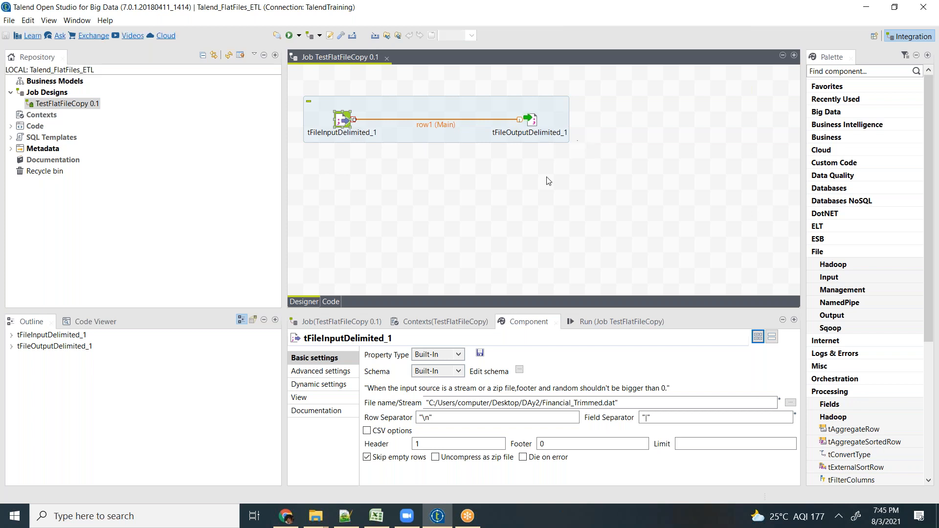
{"action": "left_click", "coordinate": [521, 370]}
{"action": "scroll", "coordinate": [292, 147], "scroll_direction": "down", "scroll_amount": 1}
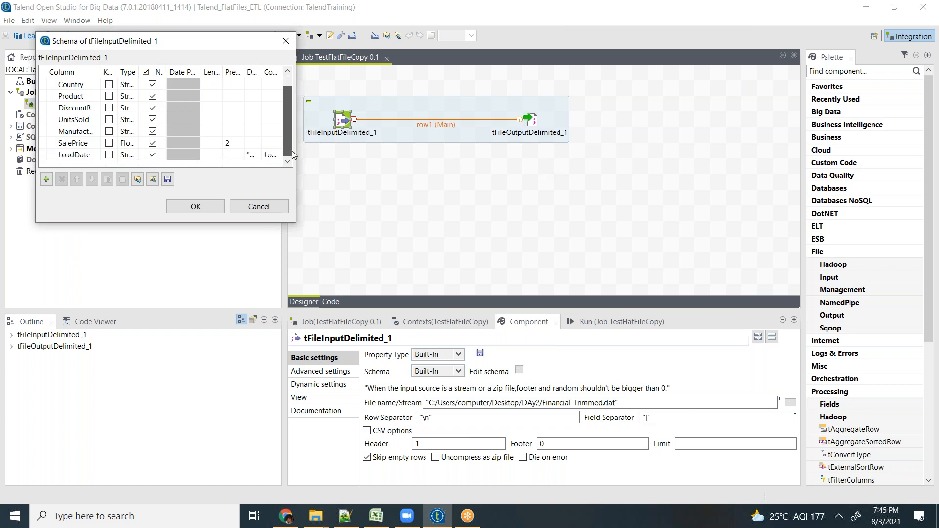
{"action": "left_click", "coordinate": [85, 146]}
{"action": "left_click", "coordinate": [86, 144]}
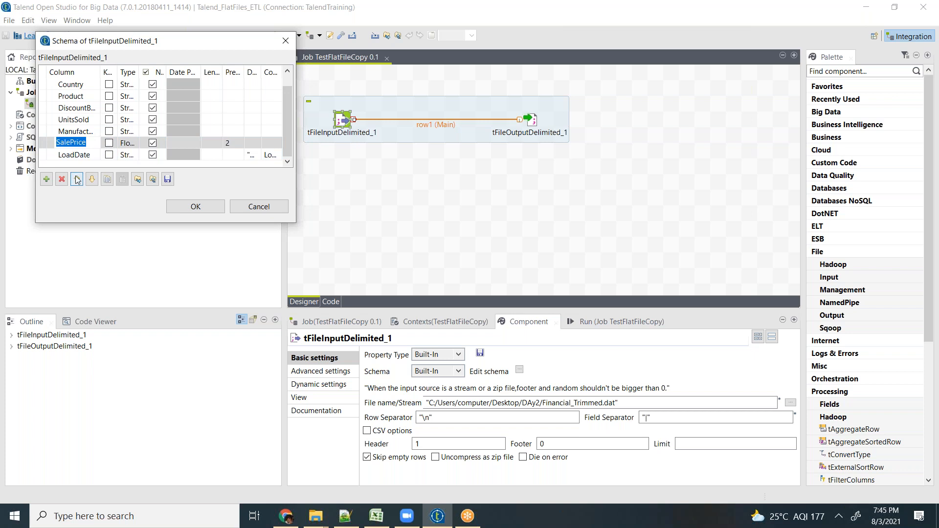
{"action": "left_click", "coordinate": [269, 209]}
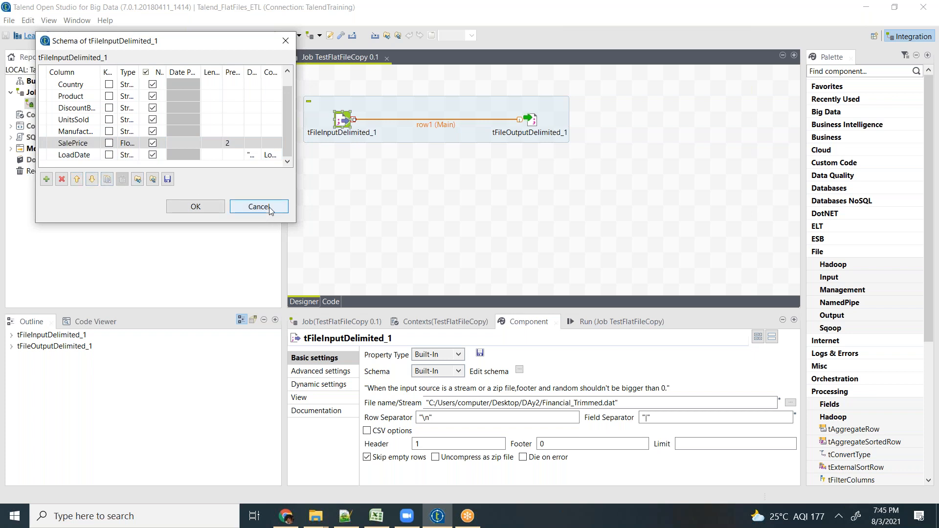
- Review the schema of tFileOutputDelimited_1 against its input columns and leave it without changes
{"action": "left_click", "coordinate": [530, 120]}
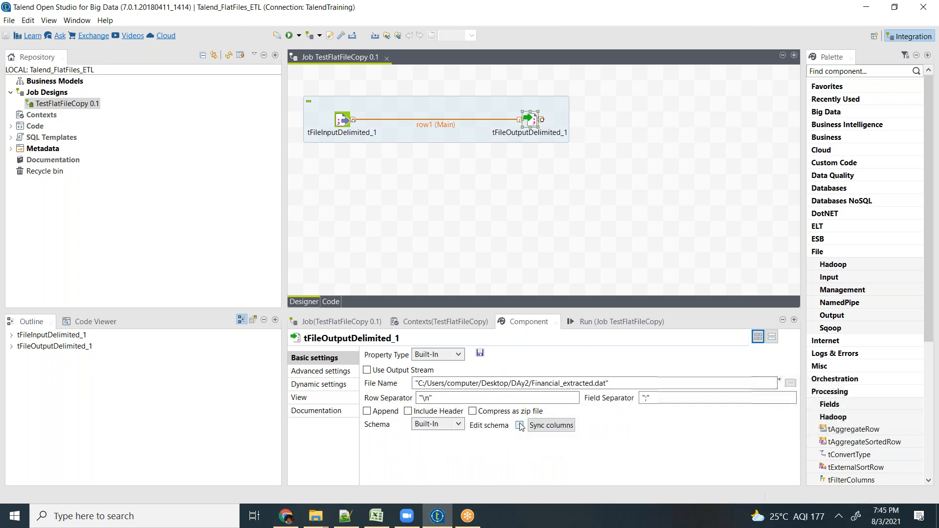
{"action": "left_click", "coordinate": [520, 425]}
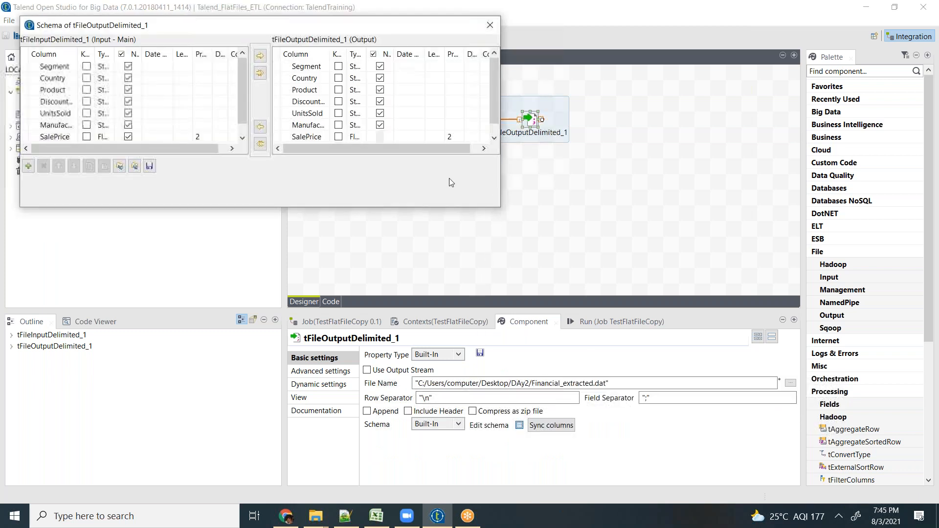
{"action": "left_click", "coordinate": [451, 191]}
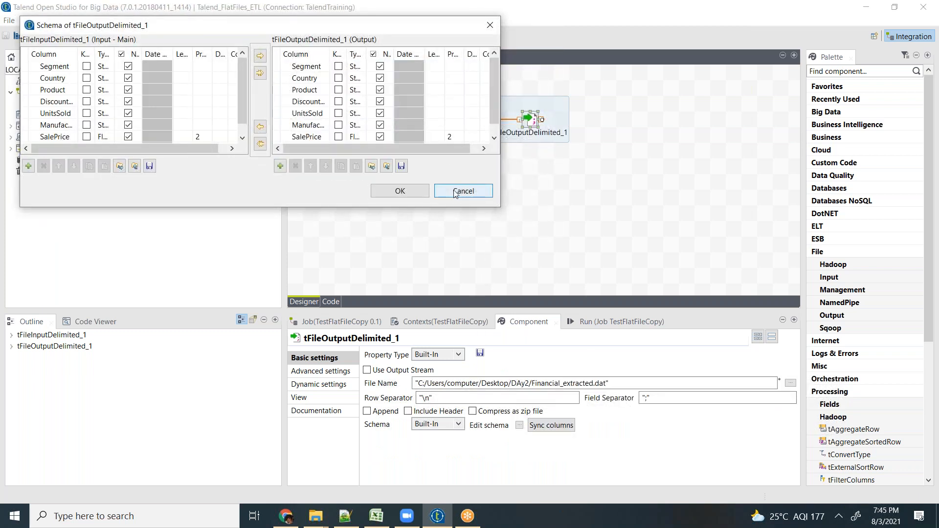
- Browse to the output file of tFileOutputDelimited_1 and open Financial_extracted.dat in Notepad++
{"action": "left_click", "coordinate": [528, 118]}
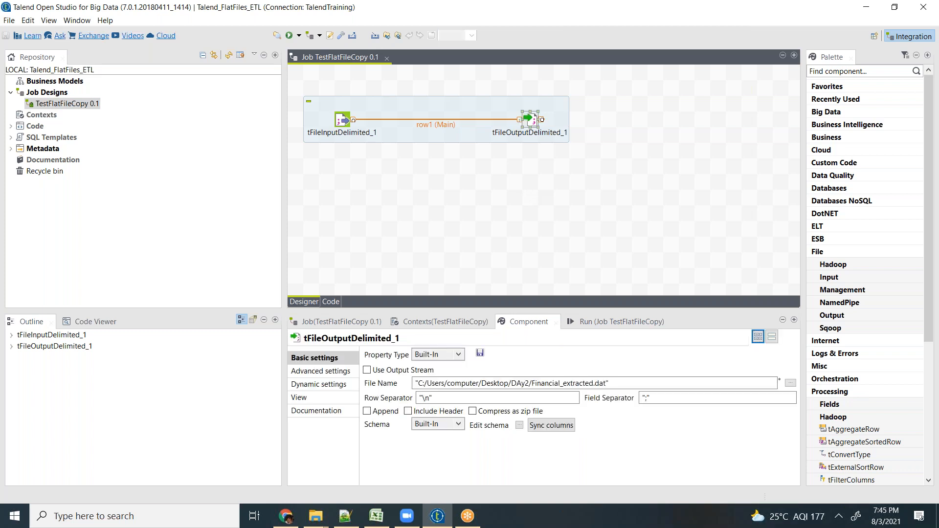
{"action": "left_click", "coordinate": [790, 383]}
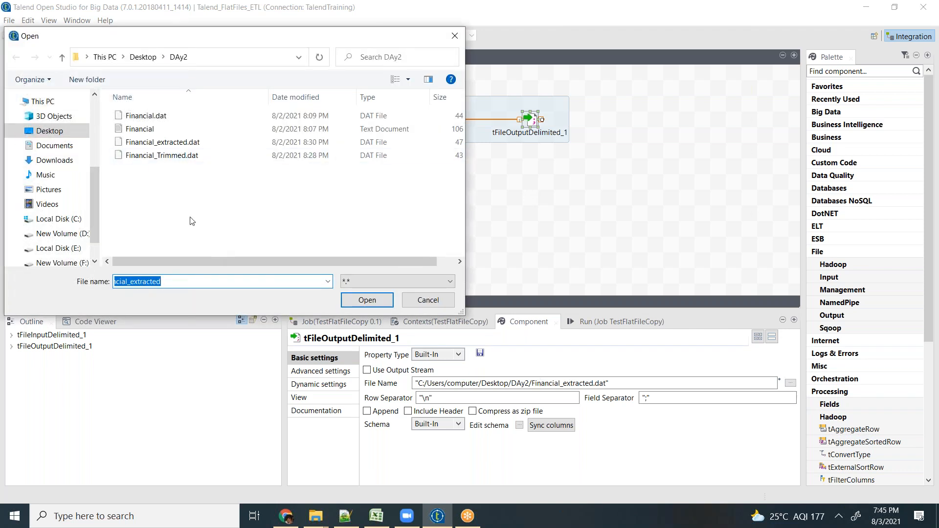
{"action": "left_click", "coordinate": [164, 144]}
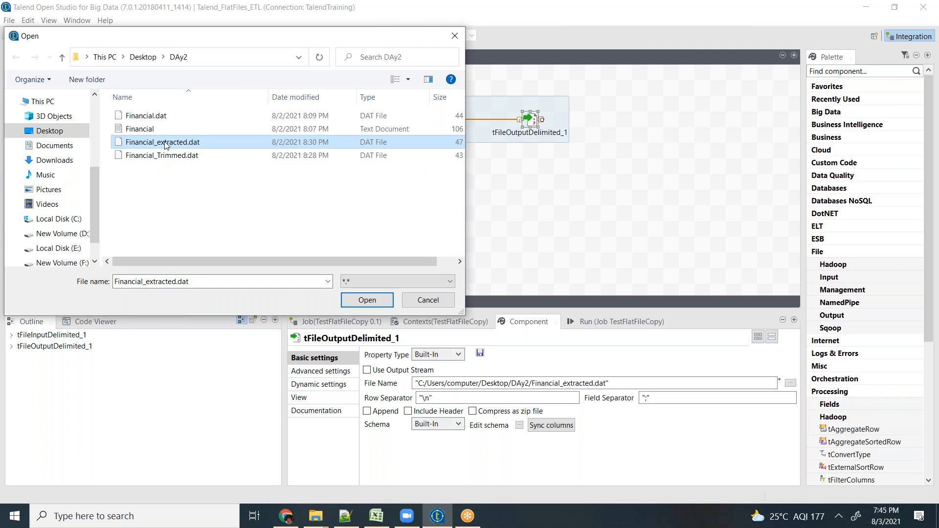
{"action": "right_click", "coordinate": [164, 144]}
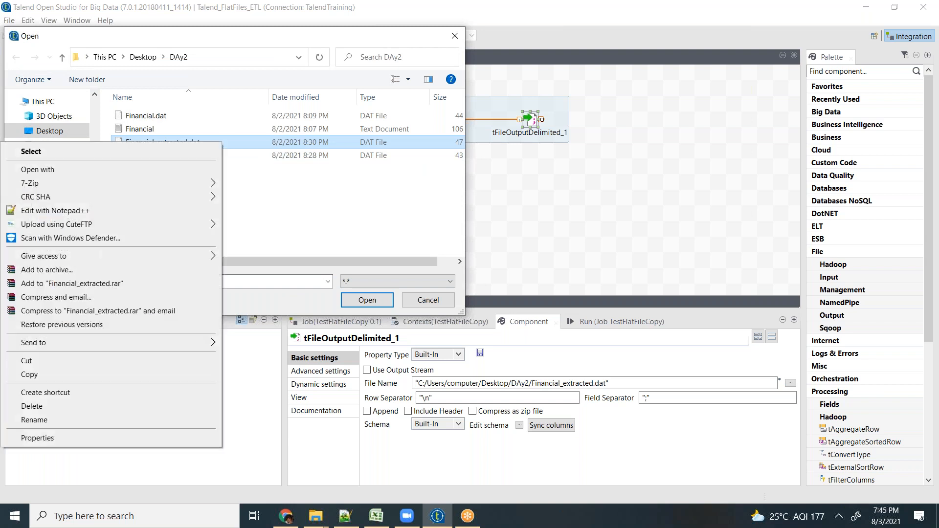
{"action": "left_click", "coordinate": [126, 210]}
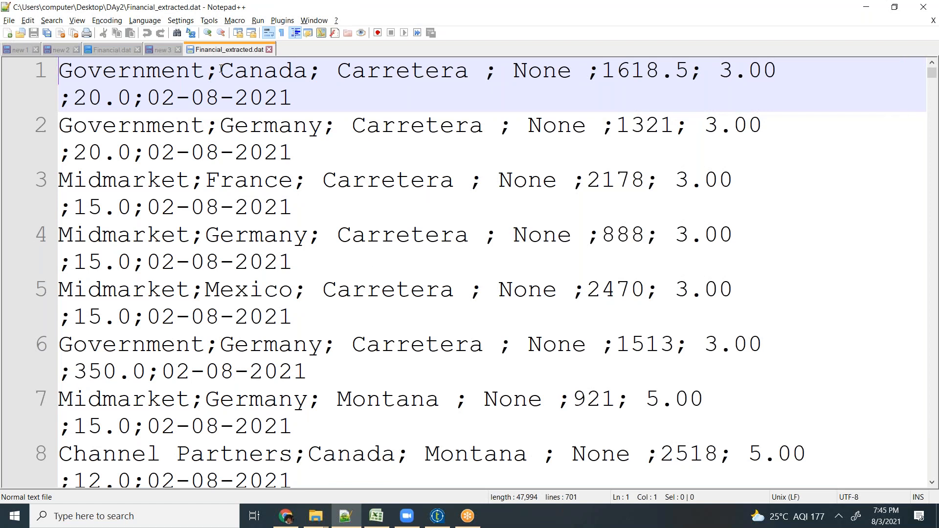
- Highlight the load date in the first record and turn off word wrap in Notepad++
{"action": "left_click_drag", "start_coordinate": [145, 102], "coordinate": [292, 96]}
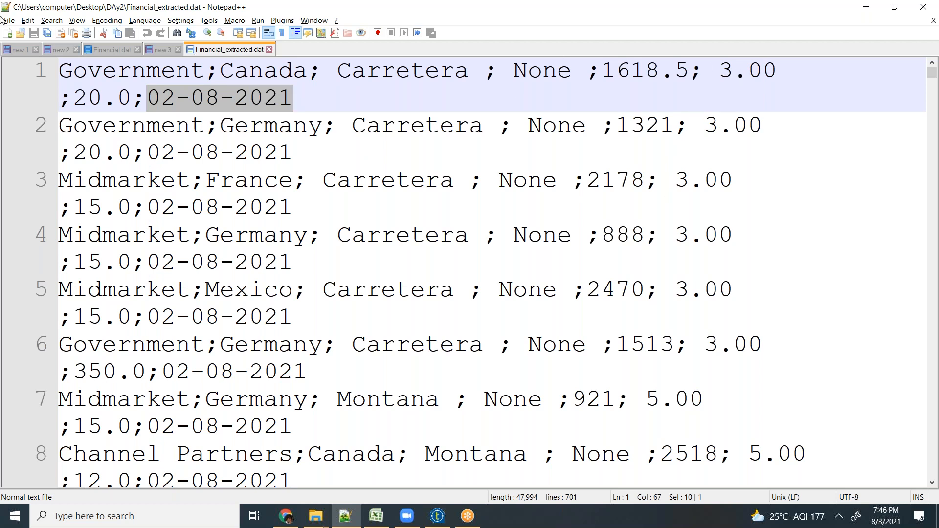
{"action": "left_click", "coordinate": [79, 21]}
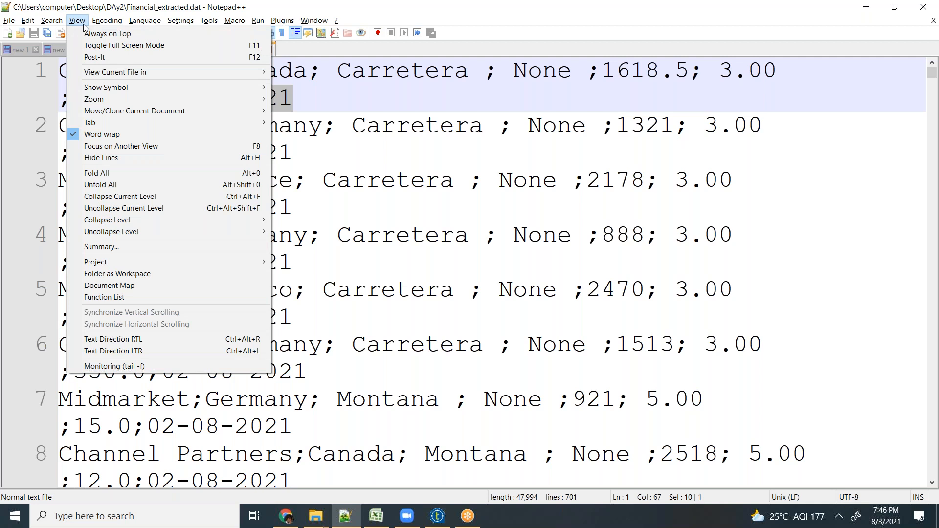
{"action": "left_click", "coordinate": [89, 136]}
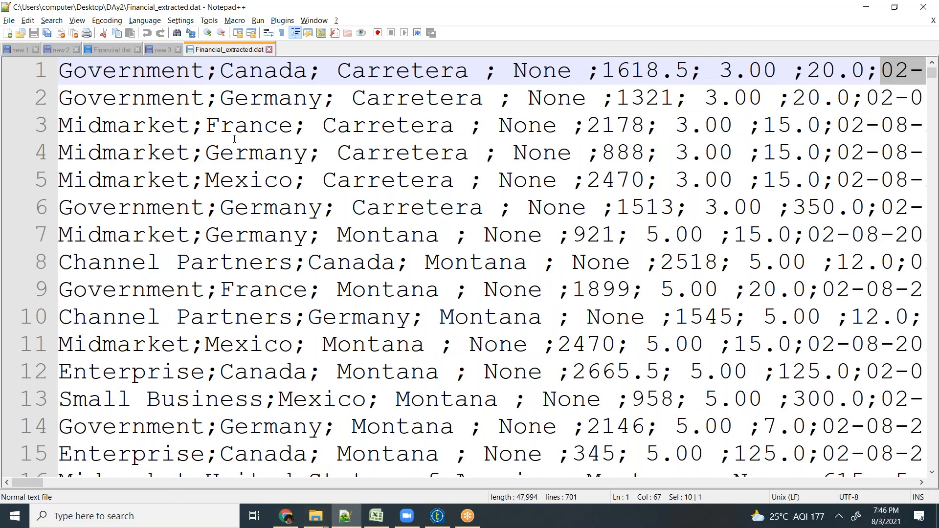
- Cancel the output file selection in Talend Open Studio, then close Financial_extracted.dat in Notepad++
{"action": "left_click", "coordinate": [434, 521]}
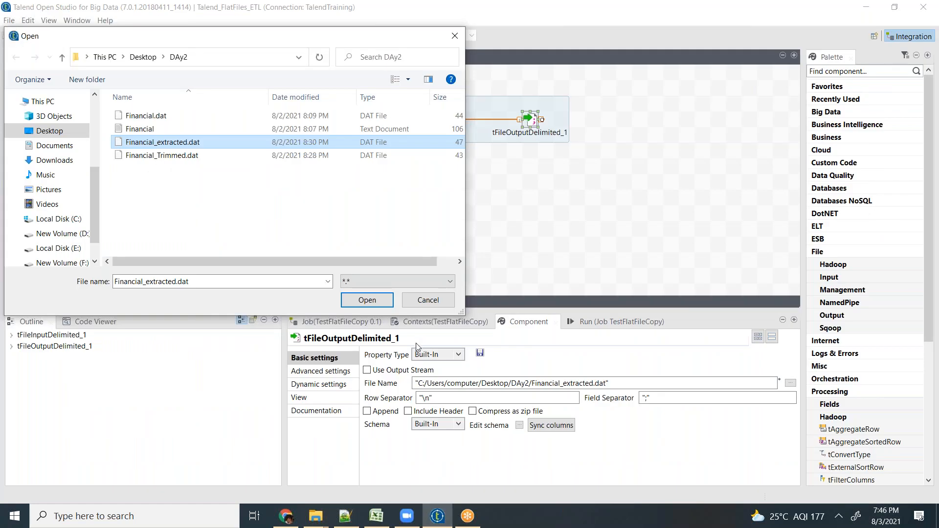
{"action": "left_click", "coordinate": [428, 301]}
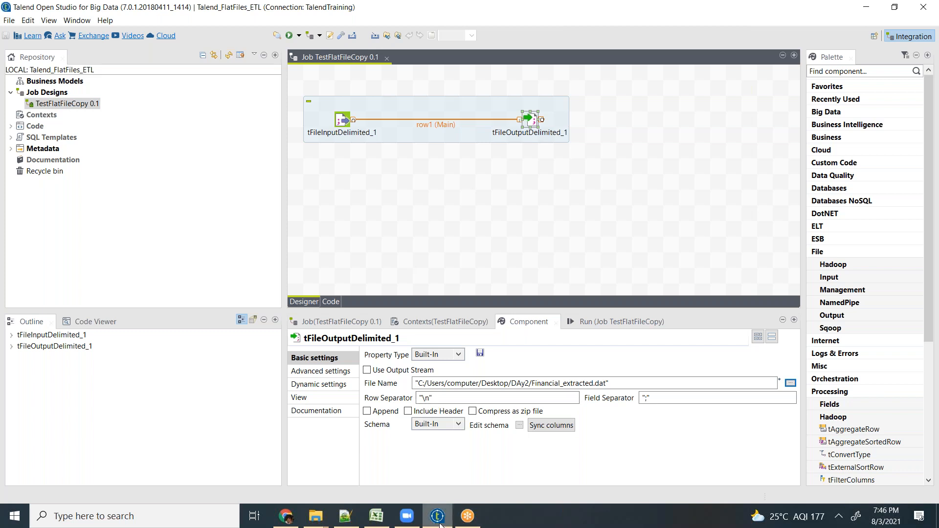
{"action": "left_click", "coordinate": [345, 516]}
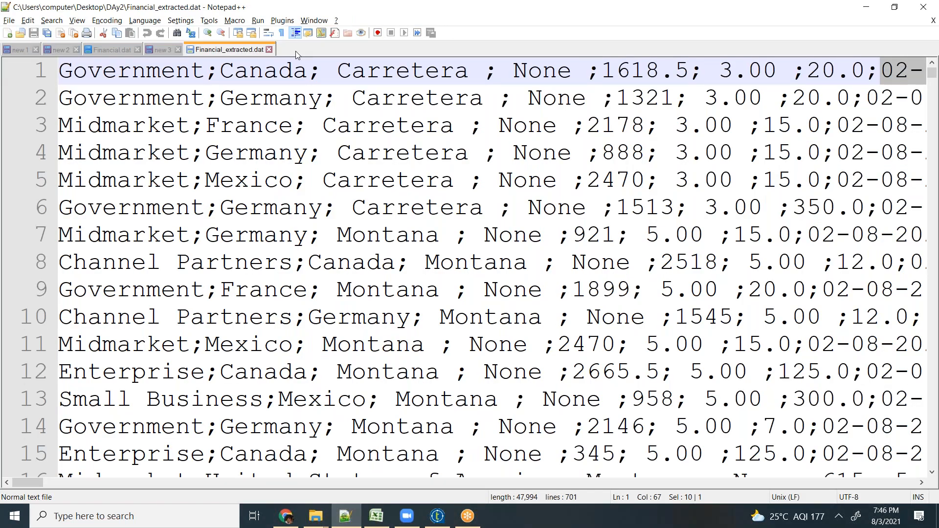
{"action": "left_click", "coordinate": [269, 49]}
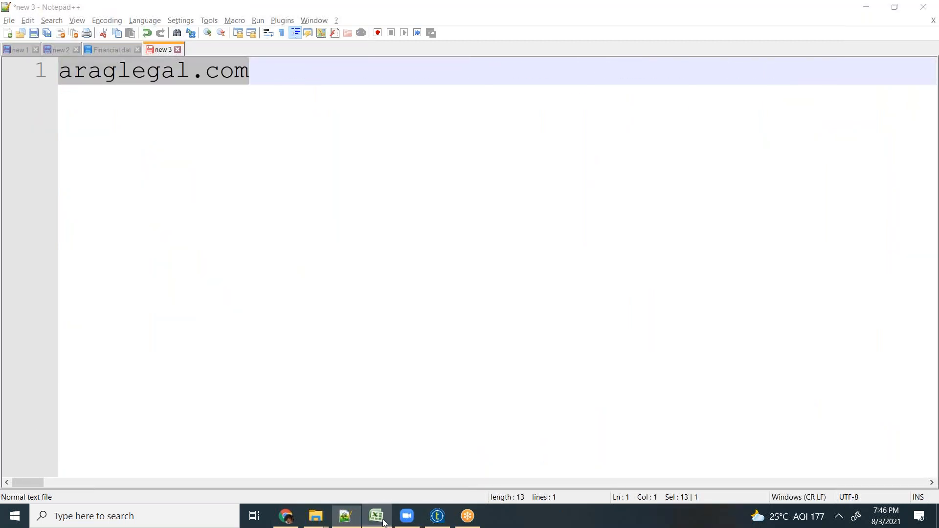
- Switch to Talend Open Studio and enable Include Header for tFileOutputDelimited_1
{"action": "left_click", "coordinate": [438, 516]}
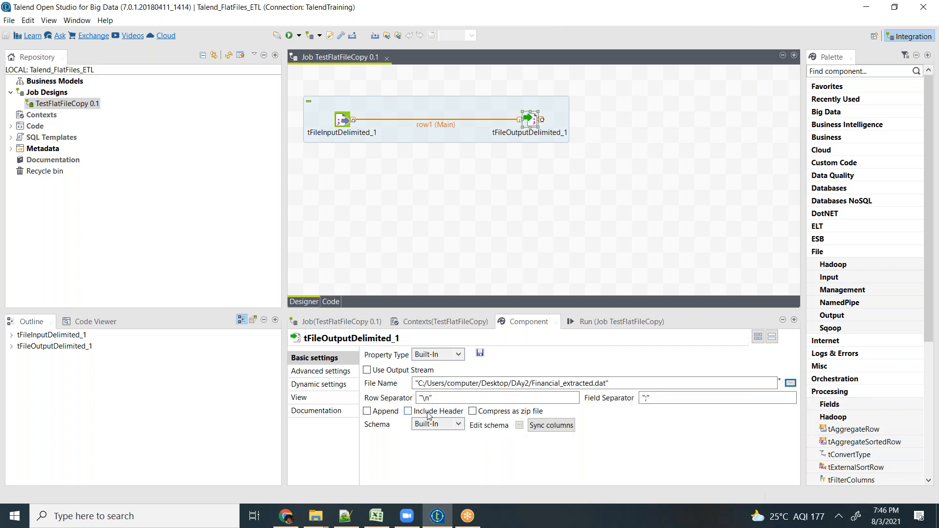
{"action": "left_click", "coordinate": [408, 411]}
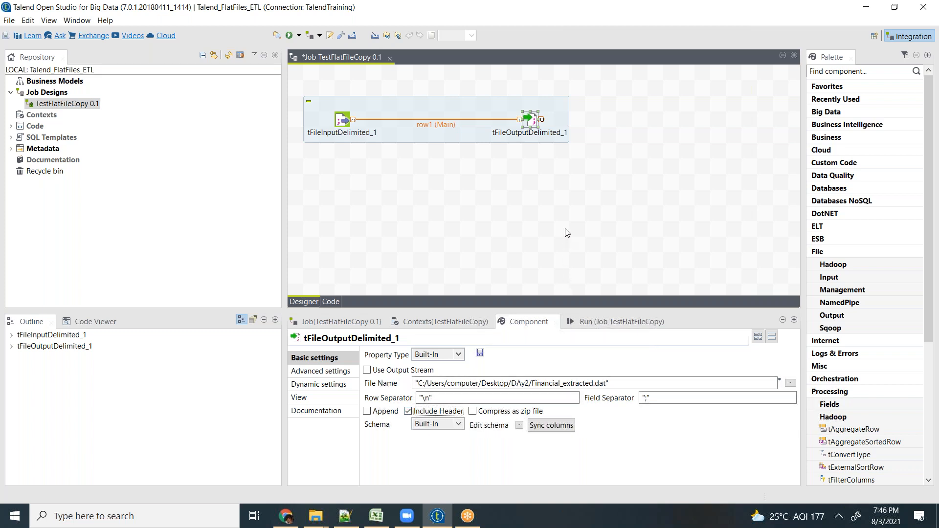
{"action": "left_click", "coordinate": [644, 234]}
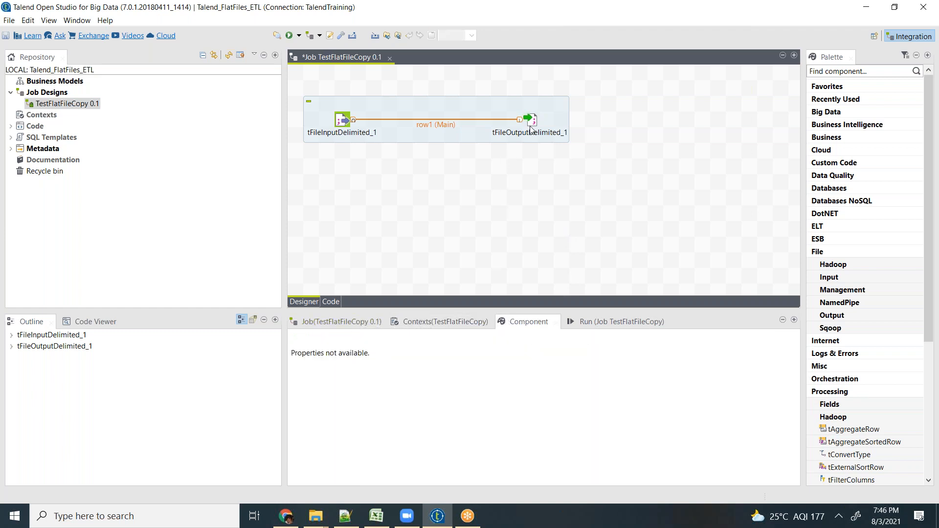
{"action": "left_click", "coordinate": [601, 233]}
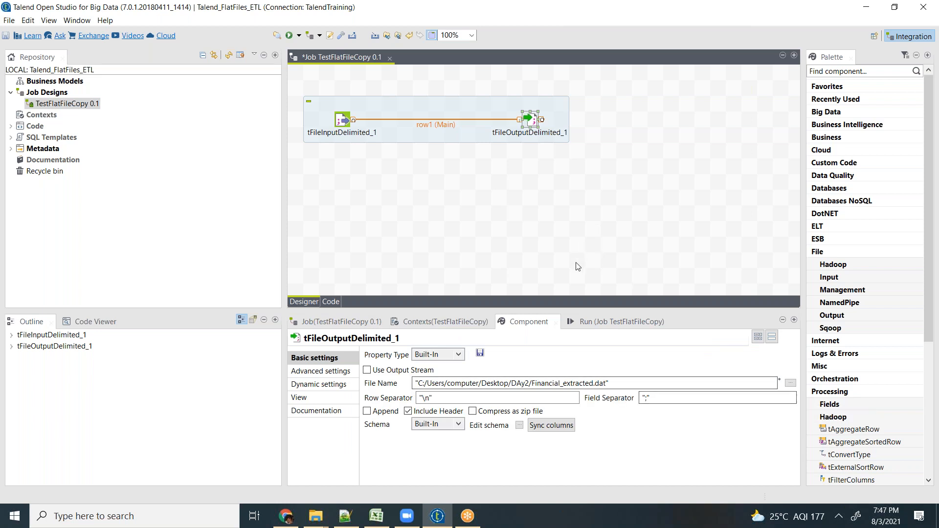
- Run the TestFlatFileCopy job
{"action": "left_click", "coordinate": [577, 321]}
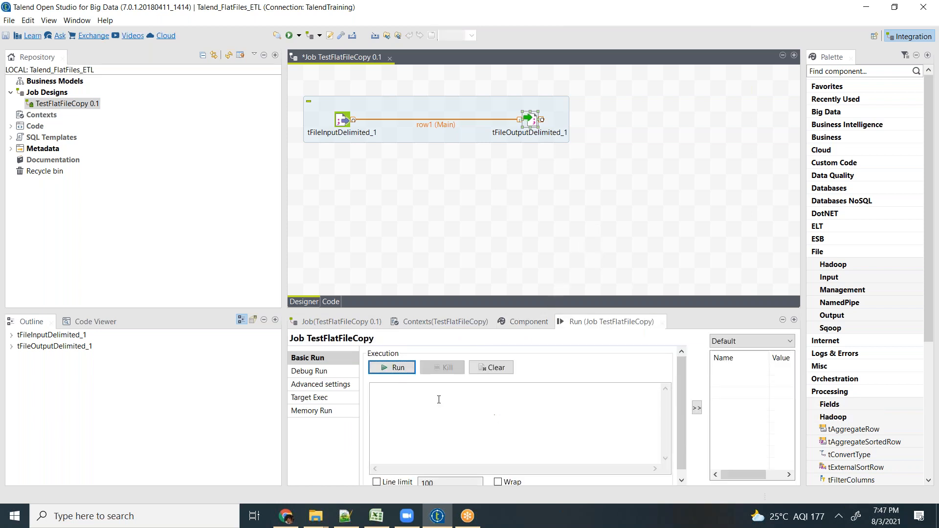
{"action": "left_click", "coordinate": [398, 368]}
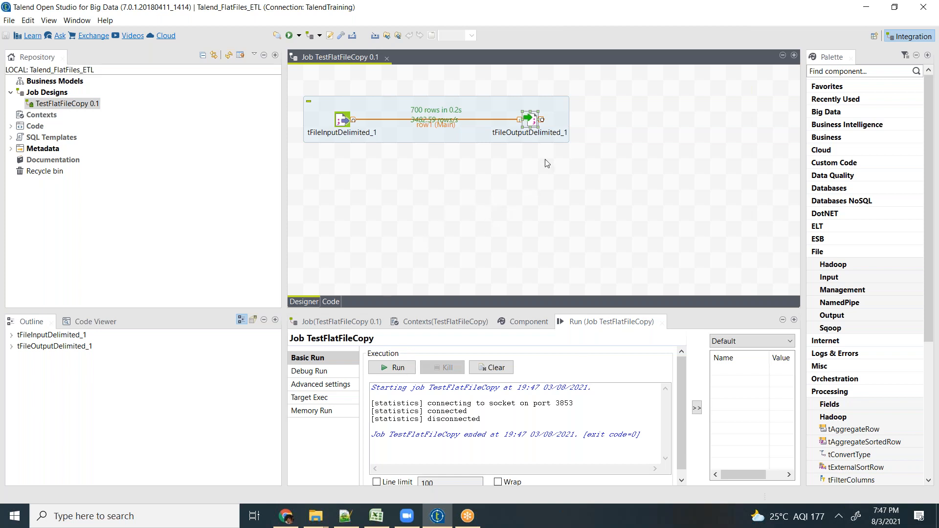
{"action": "left_click", "coordinate": [345, 121]}
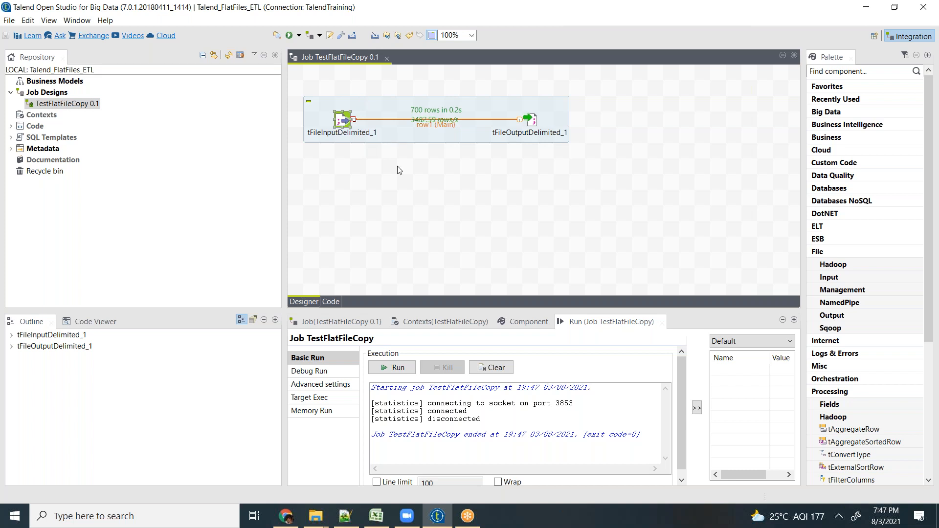
- Find the Excel output component by name and add a tFileOutputExcel below the existing flow on the design canvas
{"action": "left_click", "coordinate": [490, 201]}
{"action": "type", "text": "tfi;l"}
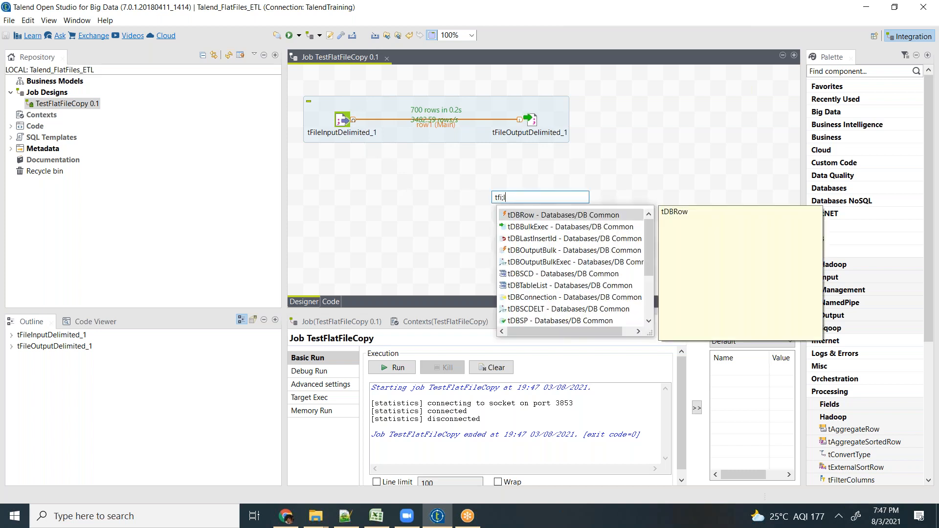
{"action": "key", "text": "BackSpace"}
{"action": "key", "text": "BackSpace"}
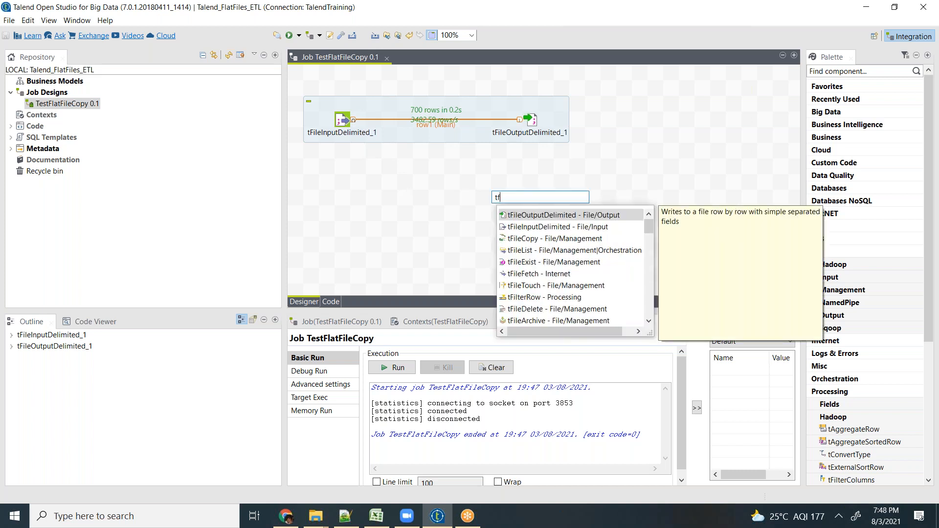
{"action": "key", "text": "BackSpace"}
{"action": "key", "text": "BackSpace"}
{"action": "type", "text": "e"}
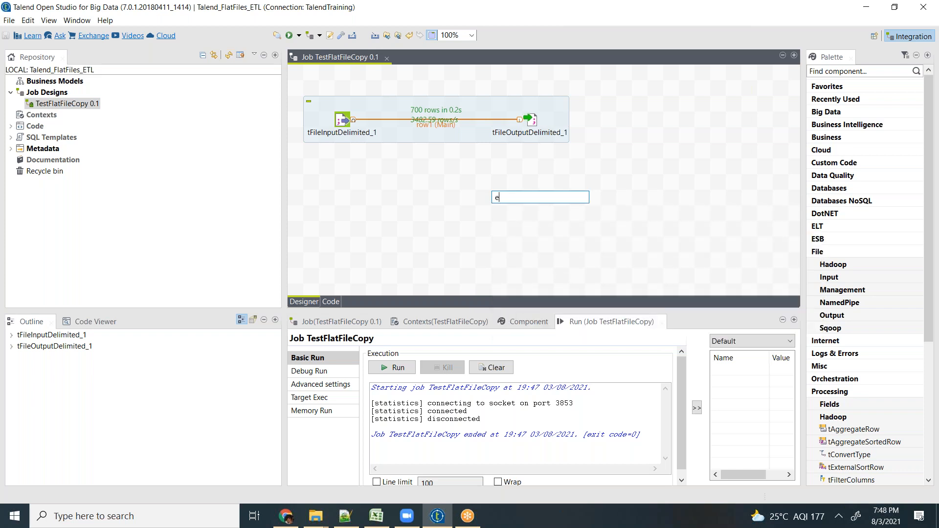
{"action": "type", "text": "xce"}
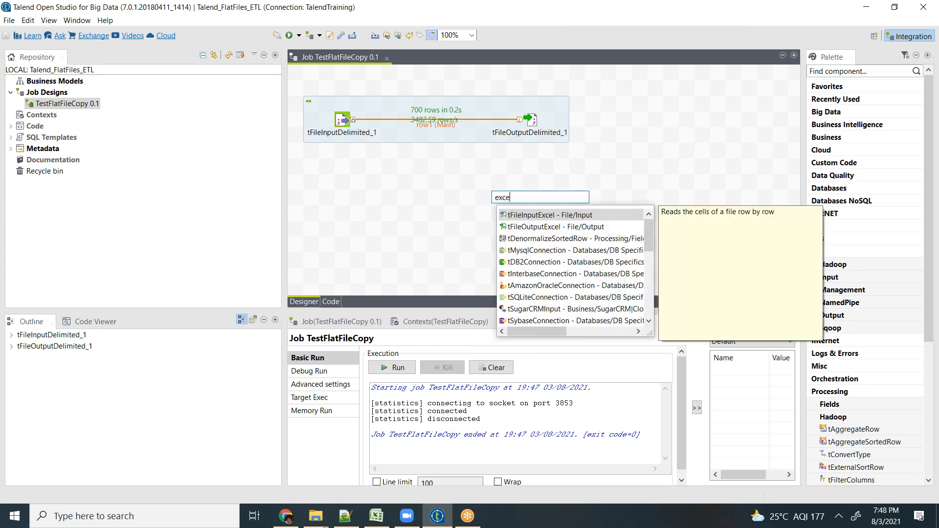
{"action": "left_click", "coordinate": [527, 227]}
{"action": "double_click", "coordinate": [526, 227]}
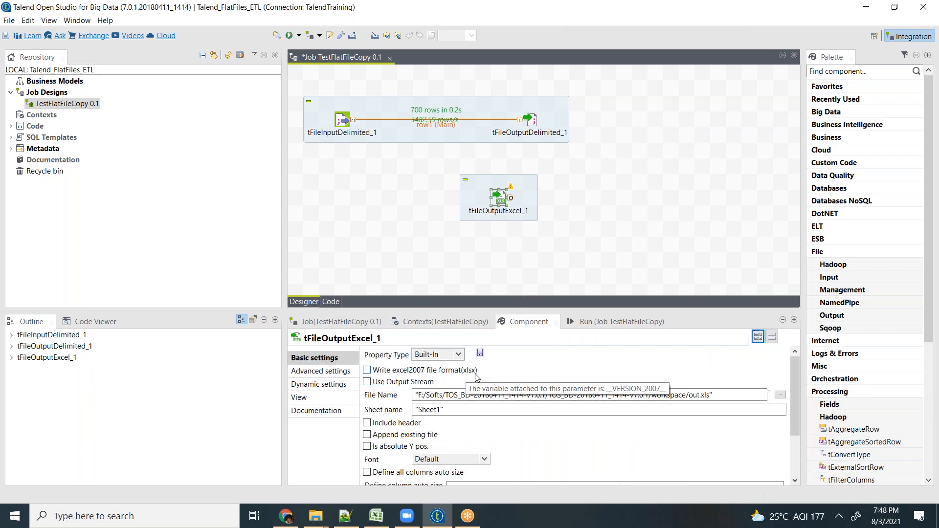
- Enable the excel2007 (xlsx) format for tFileOutputExcel_1 and browse to the Desktop for its output file
{"action": "left_click", "coordinate": [367, 371]}
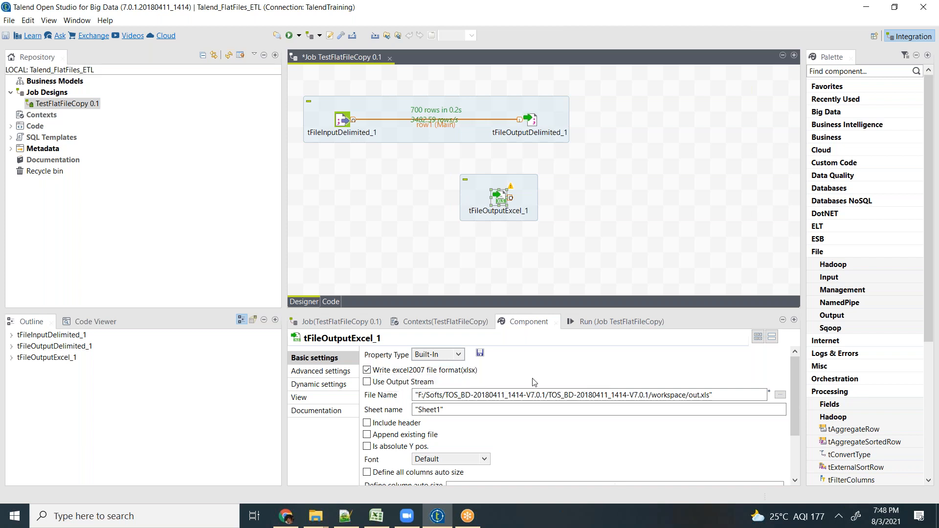
{"action": "left_click", "coordinate": [780, 394]}
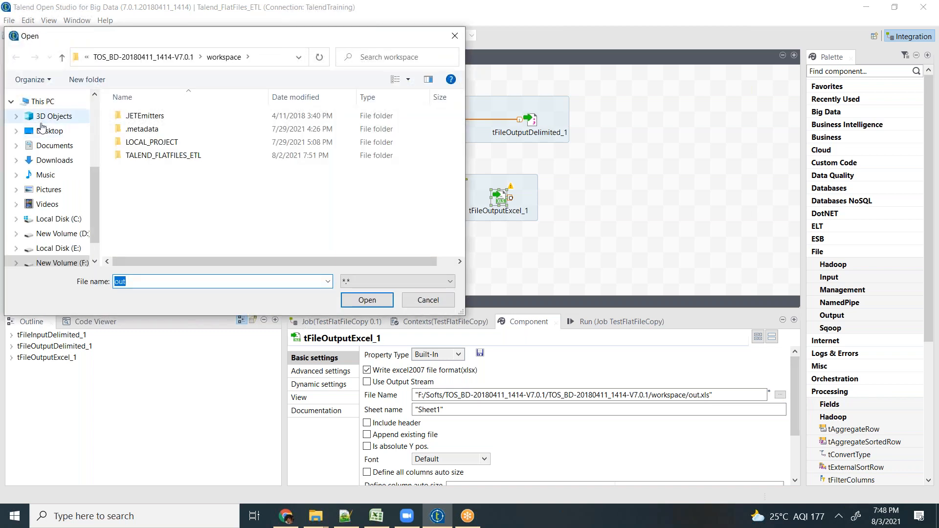
{"action": "left_click", "coordinate": [47, 131]}
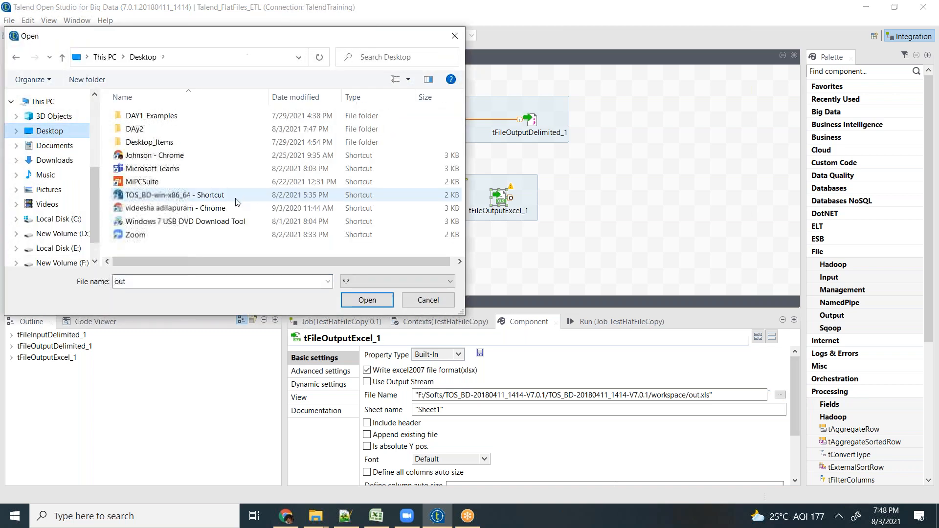
{"action": "right_click", "coordinate": [182, 249]}
{"action": "mouse_move", "coordinate": [110, 386]}
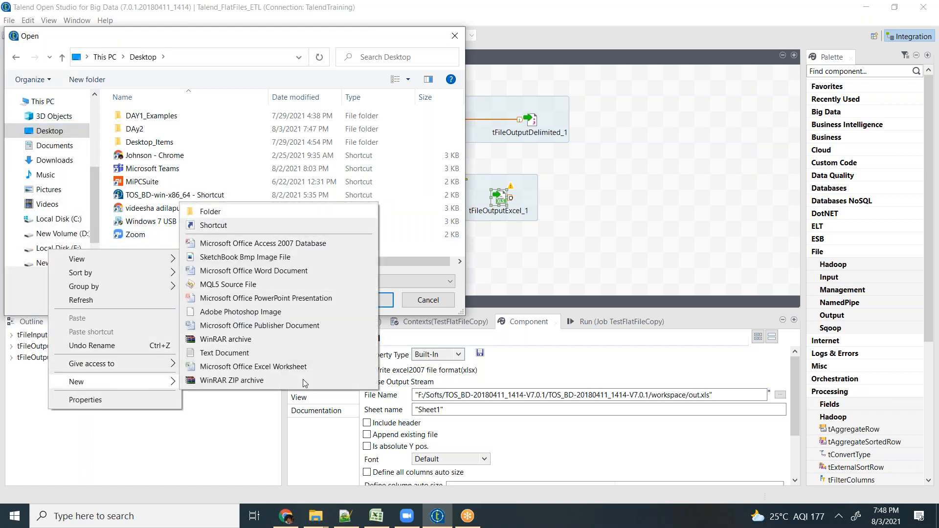
{"action": "key", "text": "s"}
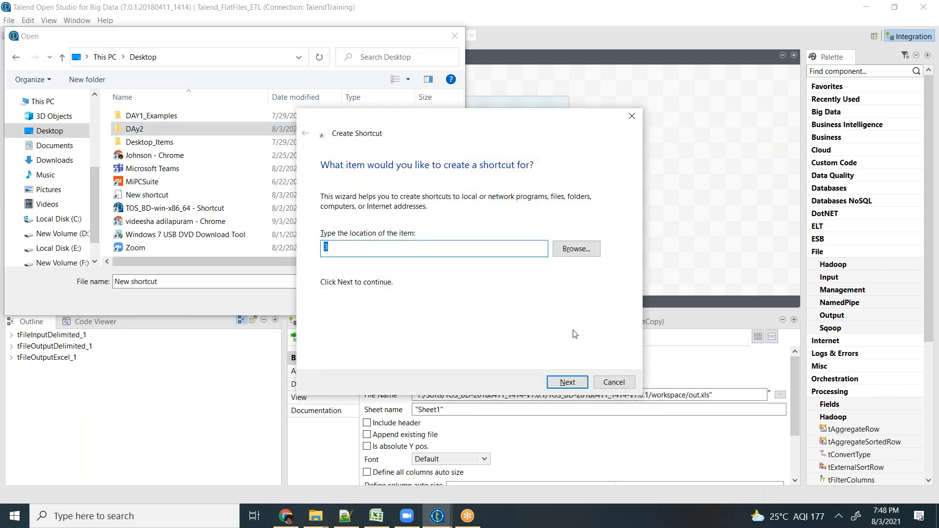
{"action": "left_click", "coordinate": [614, 382]}
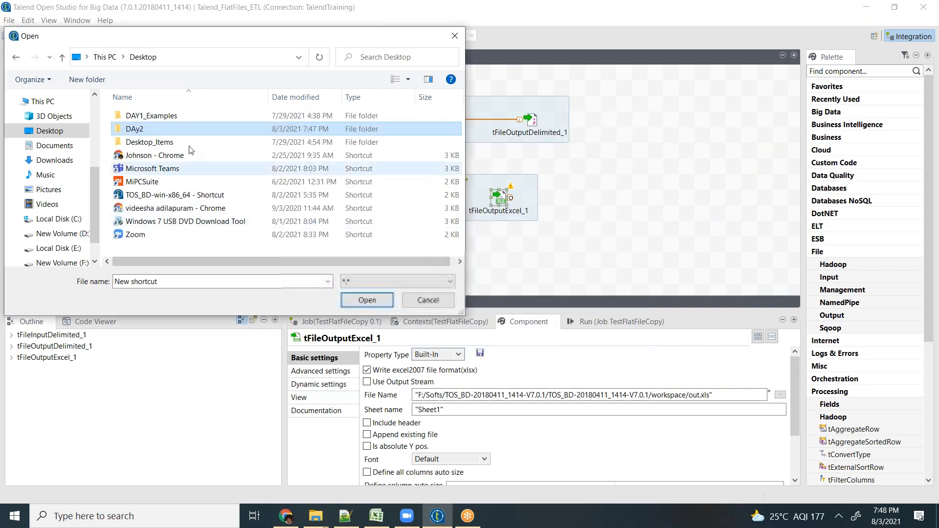
- Create a folder named Day3 on the Desktop and choose it as the location of the Excel output file
{"action": "right_click", "coordinate": [189, 248]}
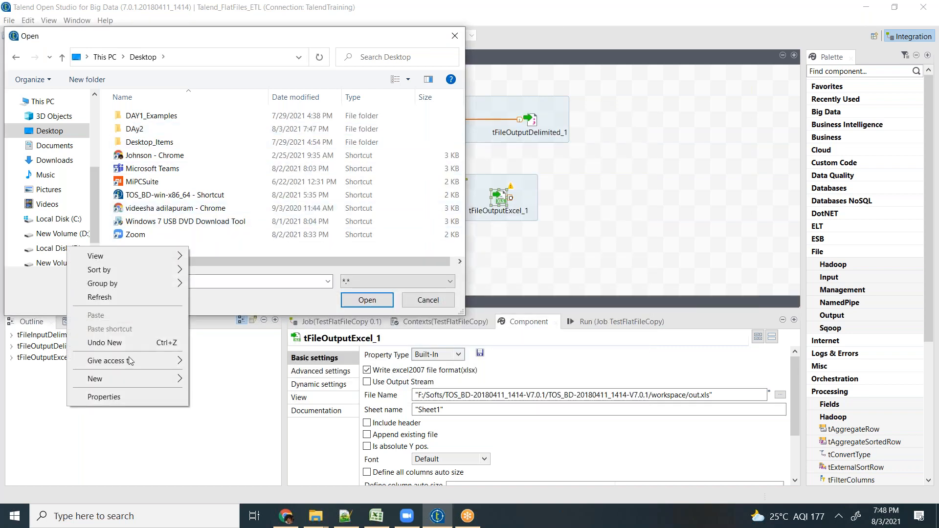
{"action": "left_click", "coordinate": [121, 380]}
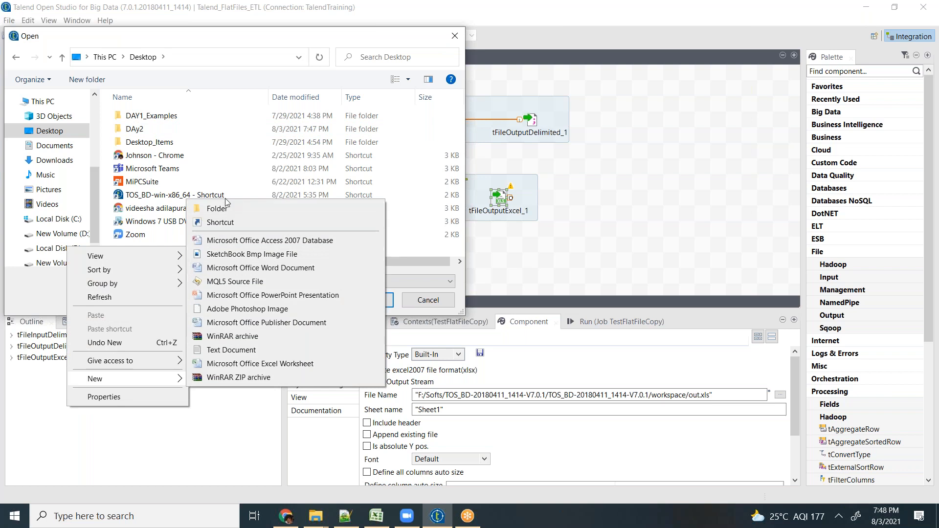
{"action": "left_click", "coordinate": [216, 209]}
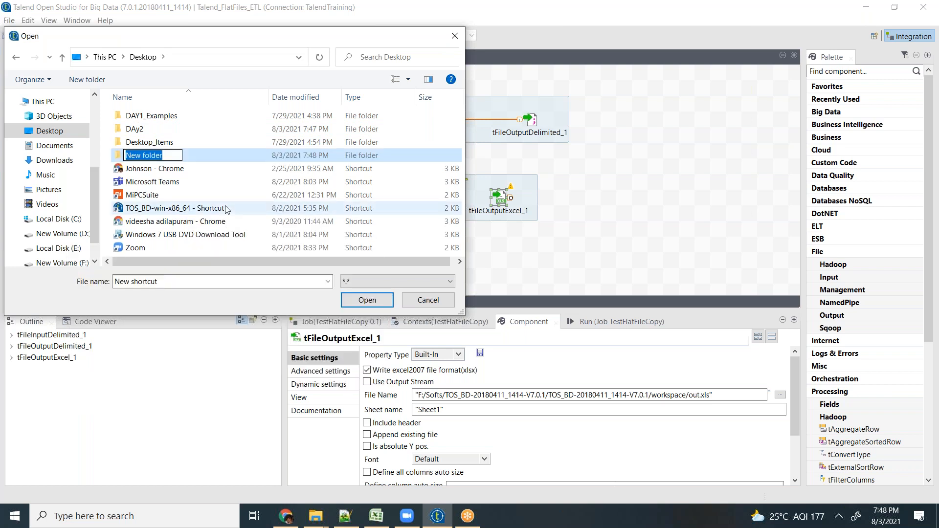
{"action": "type", "text": "Day3"}
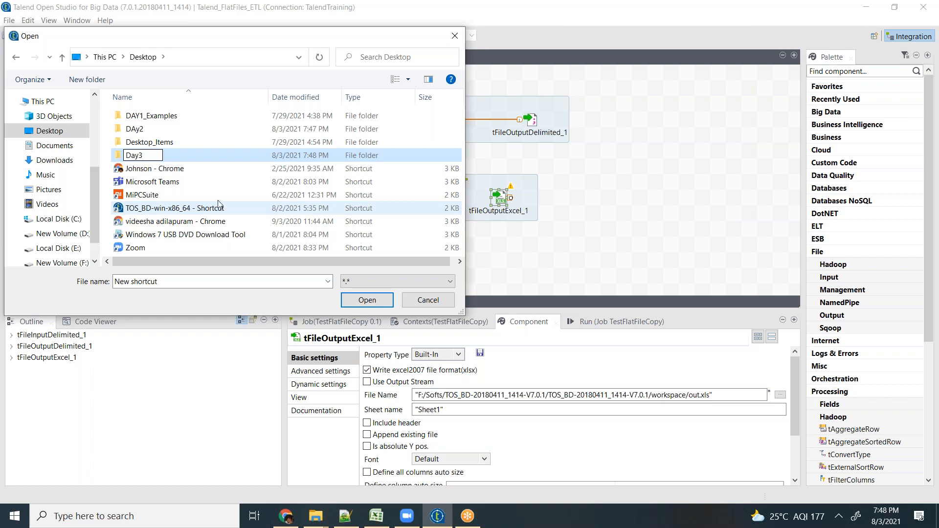
{"action": "key", "text": "Return"}
{"action": "key", "text": "Return"}
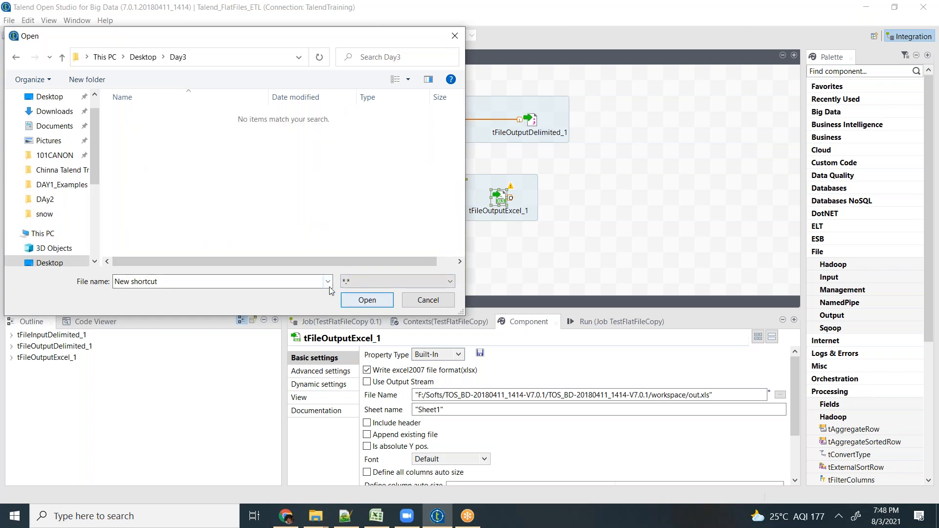
{"action": "left_click", "coordinate": [369, 300]}
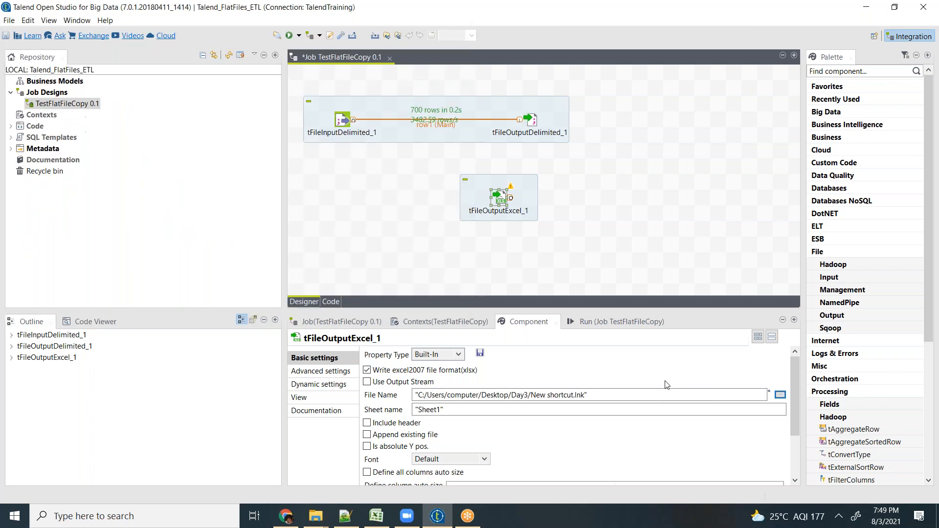
- Replace the file name at the end of the output path with SampleExtract.xlsx, keeping the Day3 folder
{"action": "left_click", "coordinate": [623, 394]}
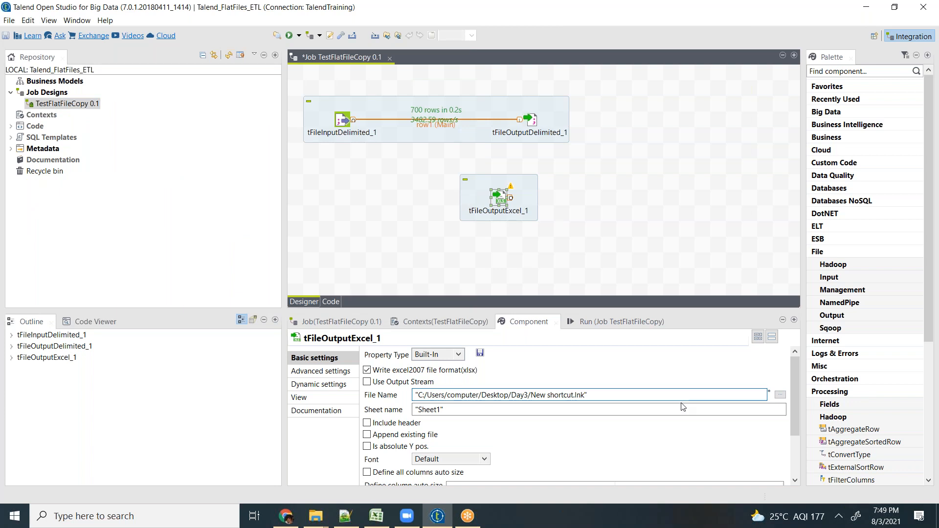
{"action": "key", "text": "shift+Left"}
{"action": "key", "text": "shift+Left"}
{"action": "key", "text": "shift+Left"}
{"action": "key", "text": "shift+Left"}
{"action": "key", "text": "shift+Left"}
{"action": "key", "text": "shift+Left"}
{"action": "key", "text": "shift+Left"}
{"action": "key", "text": "shift+Left"}
{"action": "key", "text": "shift+Left"}
{"action": "key", "text": "shift+Left"}
{"action": "key", "text": "shift+Left"}
{"action": "key", "text": "shift+Left"}
{"action": "key", "text": "shift+Left"}
{"action": "key", "text": "shift+Left"}
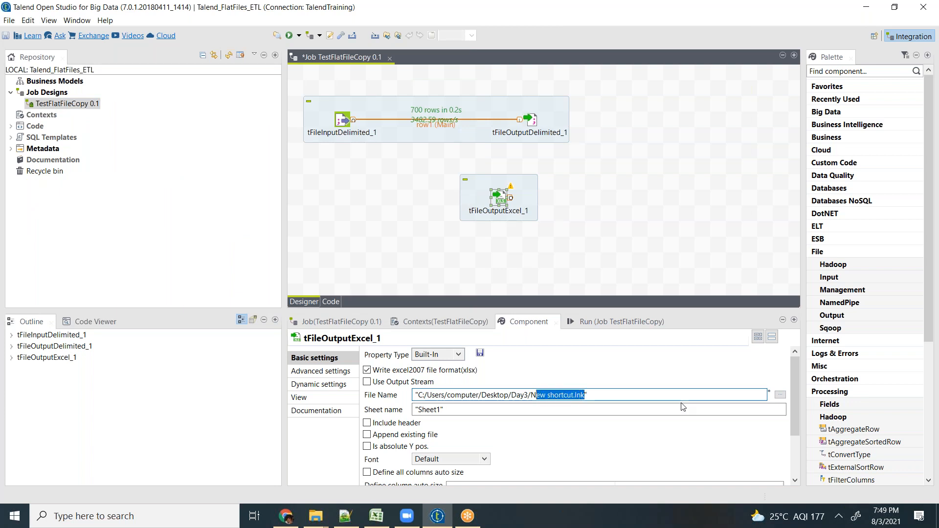
{"action": "type", "text": "Sample"}
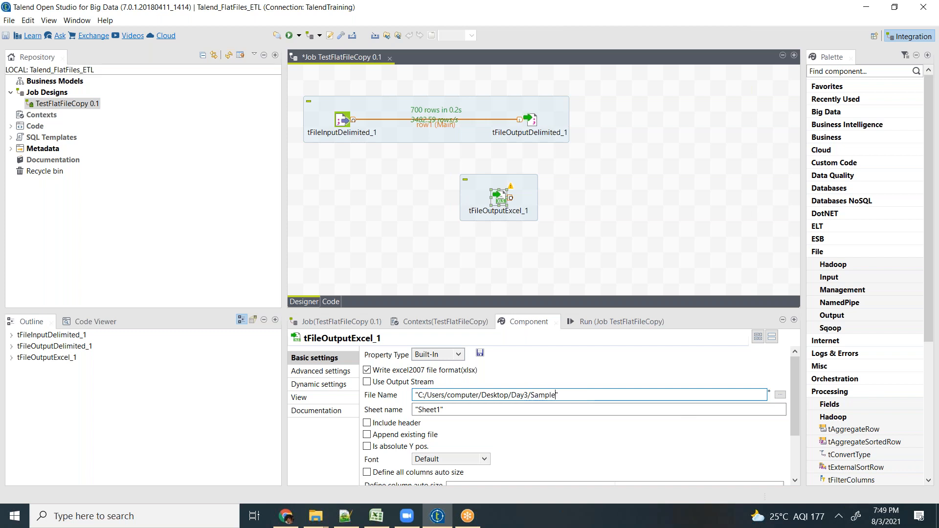
{"action": "type", "text": "Extract.xlsx"}
- Include the header in the Excel output, keeping the sheet name Sheet1
{"action": "scroll", "coordinate": [579, 449], "scroll_direction": "down", "scroll_amount": 1}
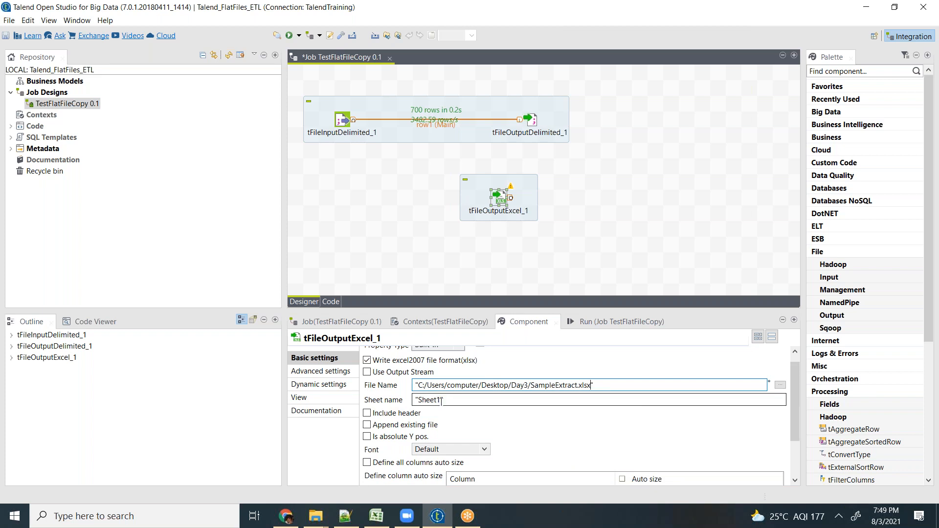
{"action": "left_click_drag", "start_coordinate": [441, 400], "coordinate": [420, 399]}
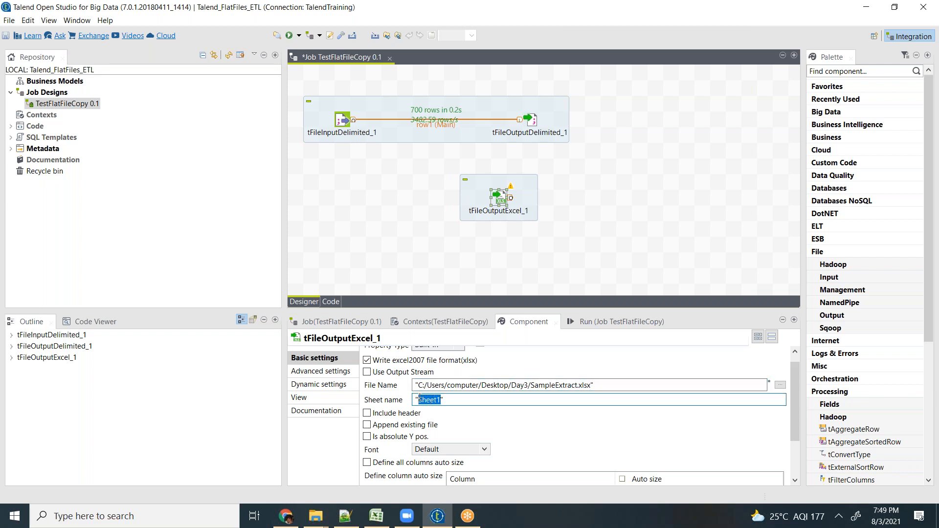
{"action": "left_click", "coordinate": [372, 414]}
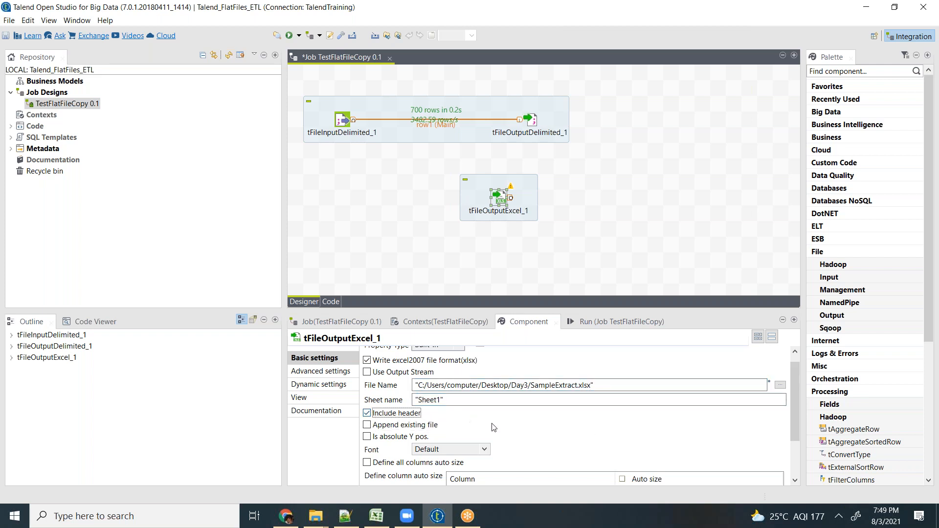
- Review the remaining basic settings and the schema of tFileOutputExcel_1, closing the schema without changes
{"action": "scroll", "coordinate": [500, 437], "scroll_direction": "down", "scroll_amount": 1}
{"action": "scroll", "coordinate": [500, 436], "scroll_direction": "down", "scroll_amount": 4}
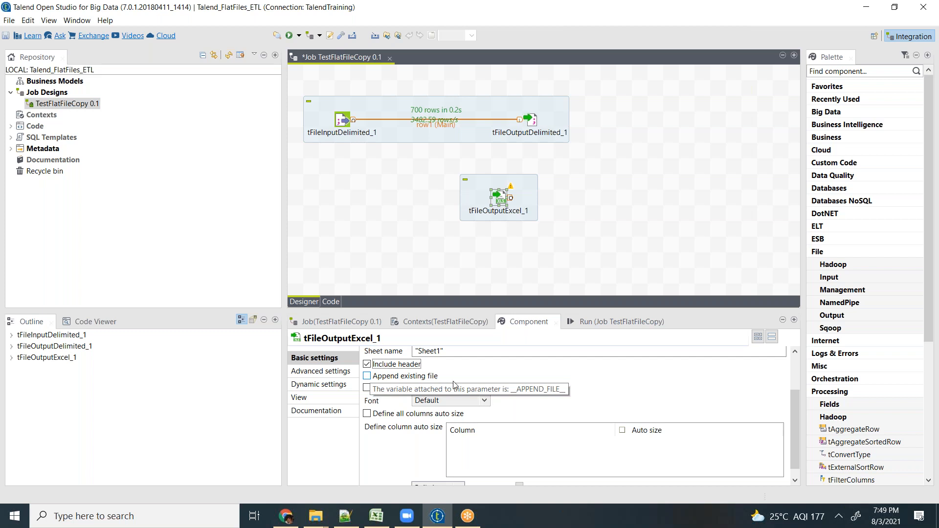
{"action": "scroll", "coordinate": [508, 395], "scroll_direction": "down", "scroll_amount": 1}
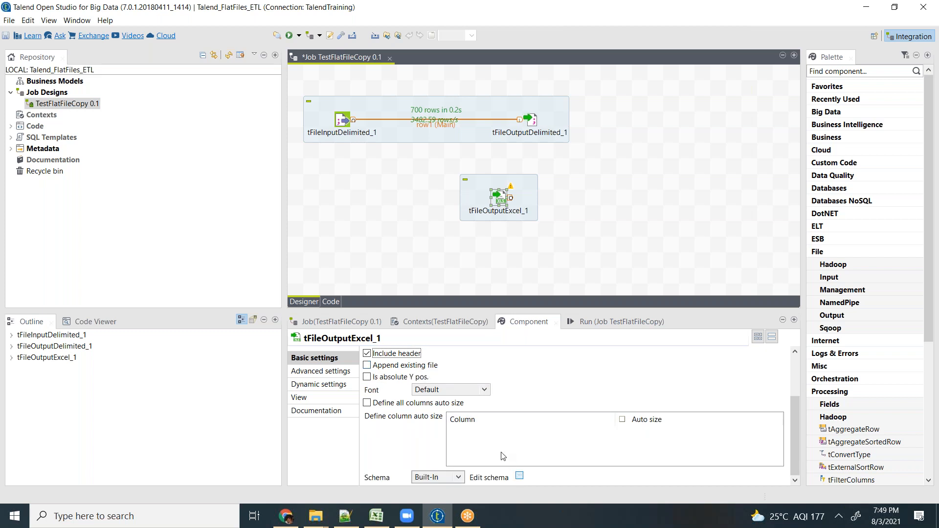
{"action": "left_click", "coordinate": [520, 476]}
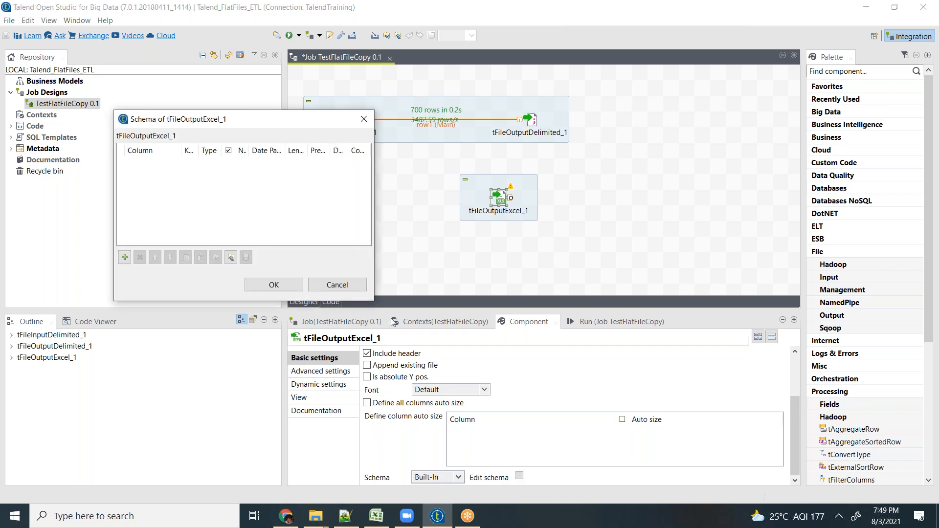
{"action": "left_click", "coordinate": [337, 285]}
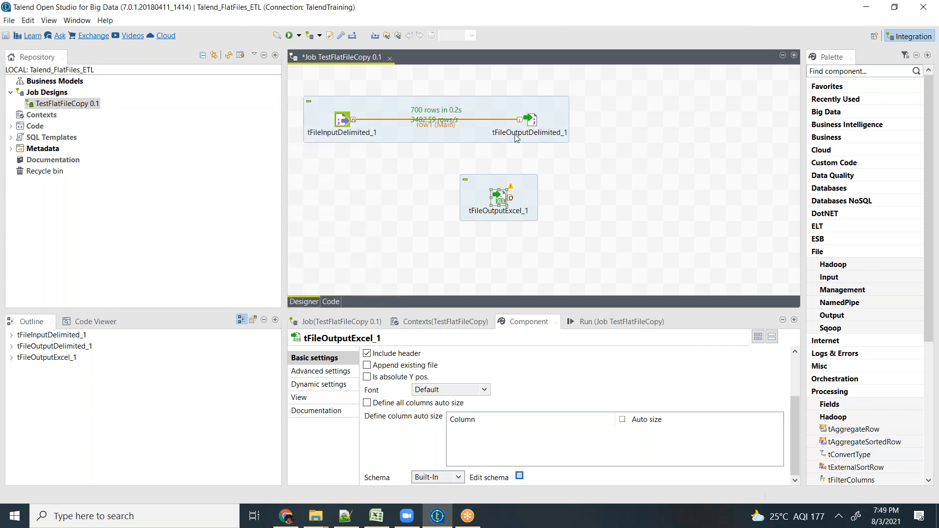
- Delete the row1 (Main) connection between tFileInputDelimited_1 and tFileOutputDelimited_1
{"action": "left_click", "coordinate": [531, 122]}
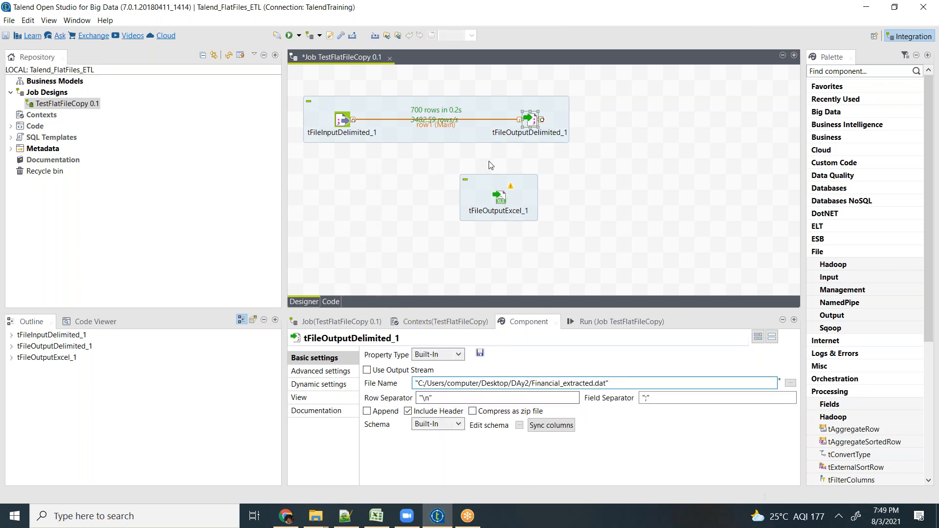
{"action": "left_click", "coordinate": [448, 128]}
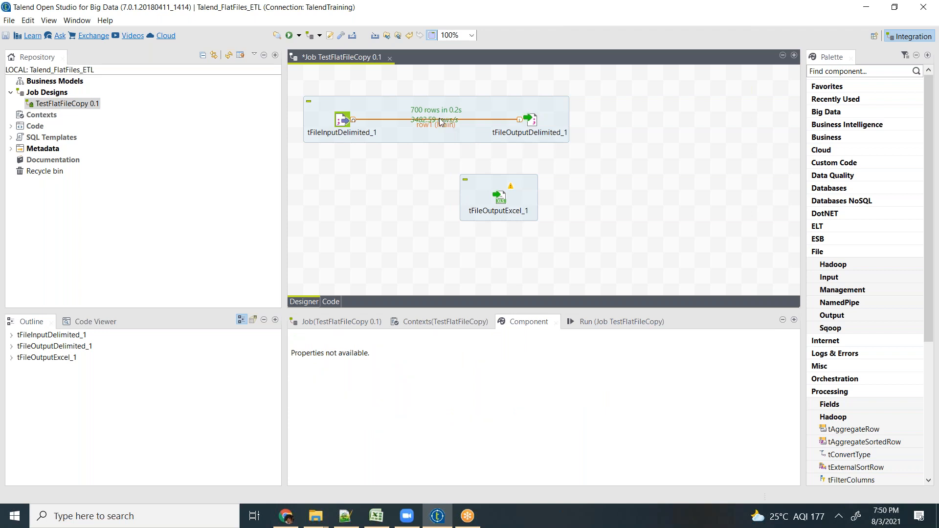
{"action": "left_click", "coordinate": [440, 126]}
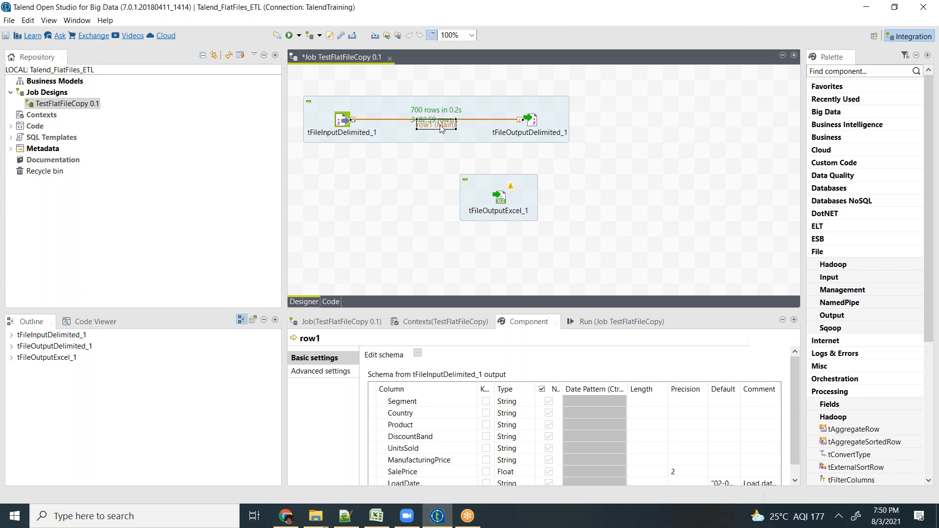
{"action": "key", "text": "Delete"}
- Connect tFileInputDelimited_1 to tFileOutputExcel_1 with a Main row
{"action": "left_click", "coordinate": [347, 124]}
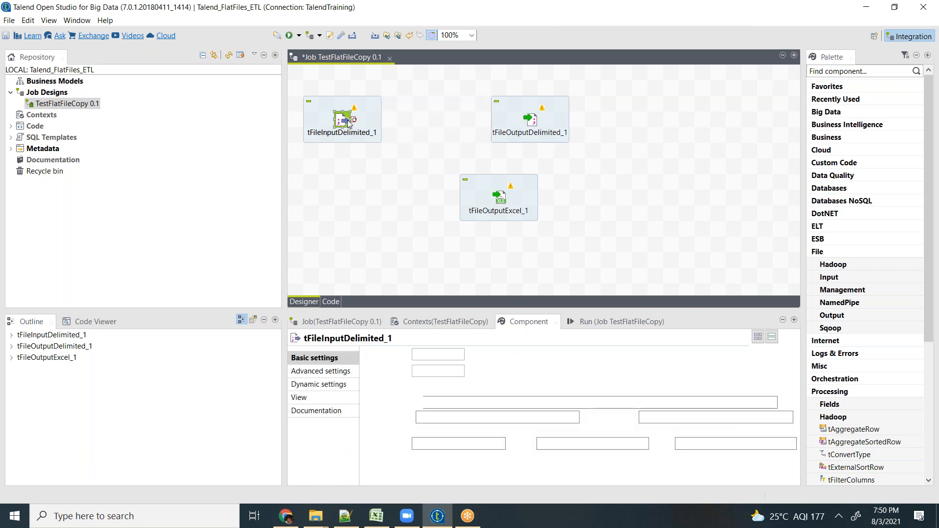
{"action": "right_click", "coordinate": [348, 124]}
{"action": "mouse_move", "coordinate": [425, 128]}
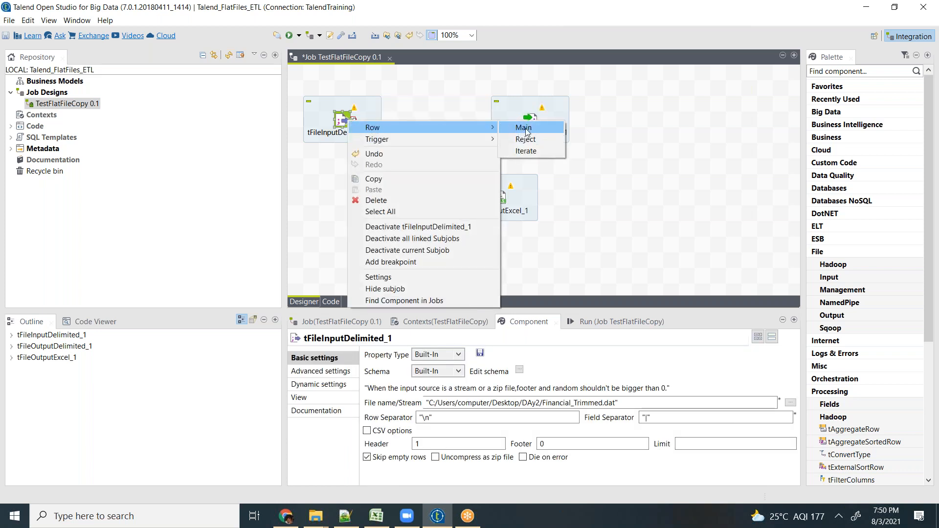
{"action": "left_click", "coordinate": [521, 128]}
{"action": "left_click", "coordinate": [502, 206]}
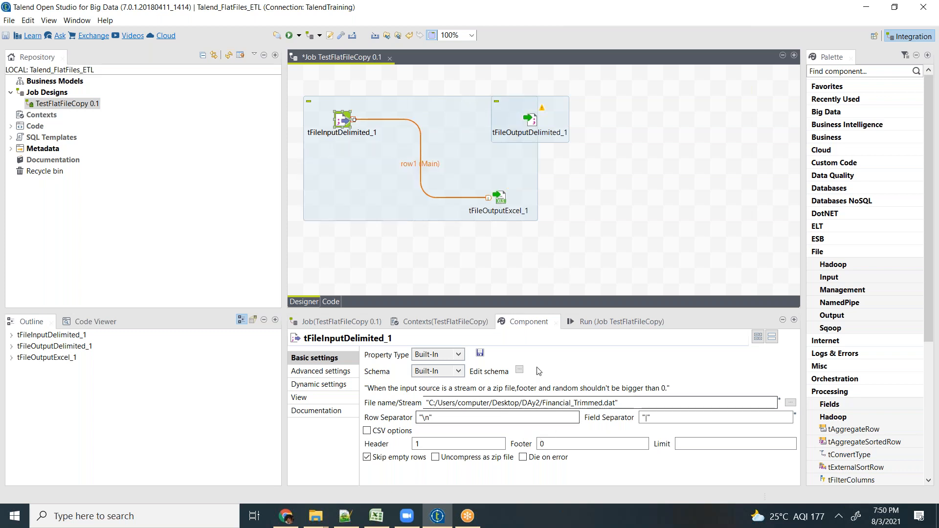
- Review the column schema of tFileInputDelimited_1 and close it without changes
{"action": "left_click", "coordinate": [520, 371]}
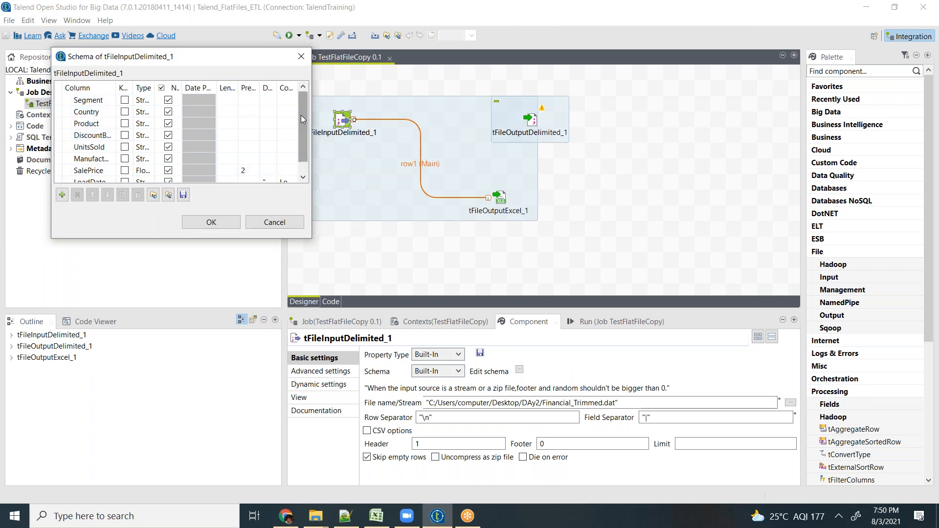
{"action": "scroll", "coordinate": [305, 128], "scroll_direction": "down", "scroll_amount": 1}
{"action": "left_click", "coordinate": [273, 222]}
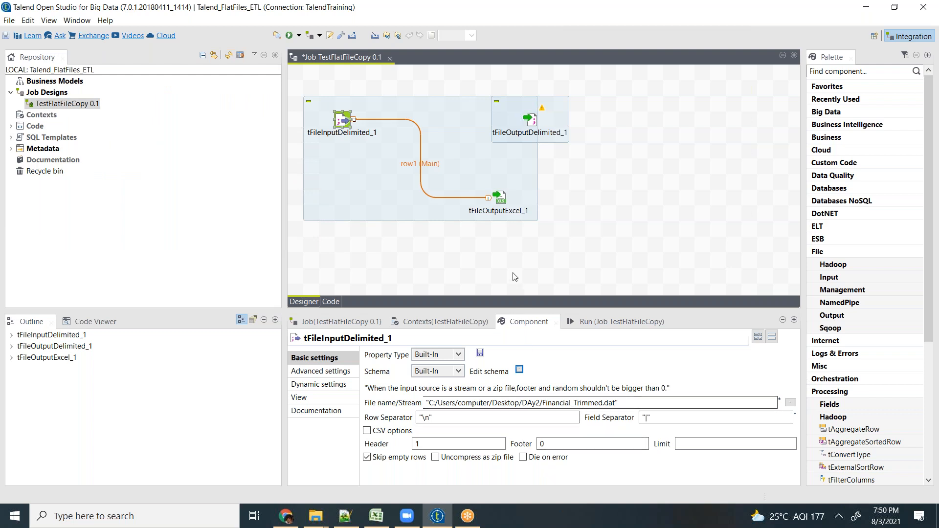
- Examine the columns that tFileOutputExcel_1 has received from the input in its column auto size list
{"action": "left_click", "coordinate": [498, 199]}
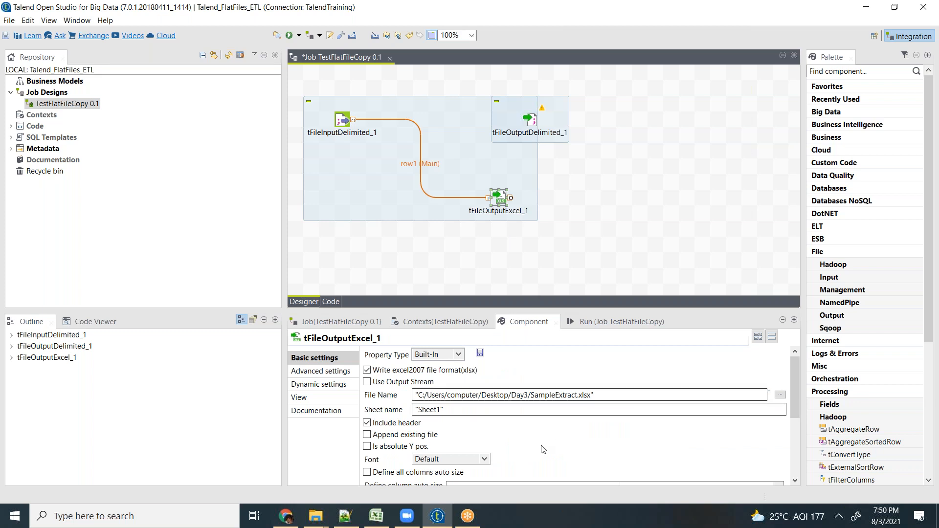
{"action": "scroll", "coordinate": [788, 430], "scroll_direction": "down", "scroll_amount": 3}
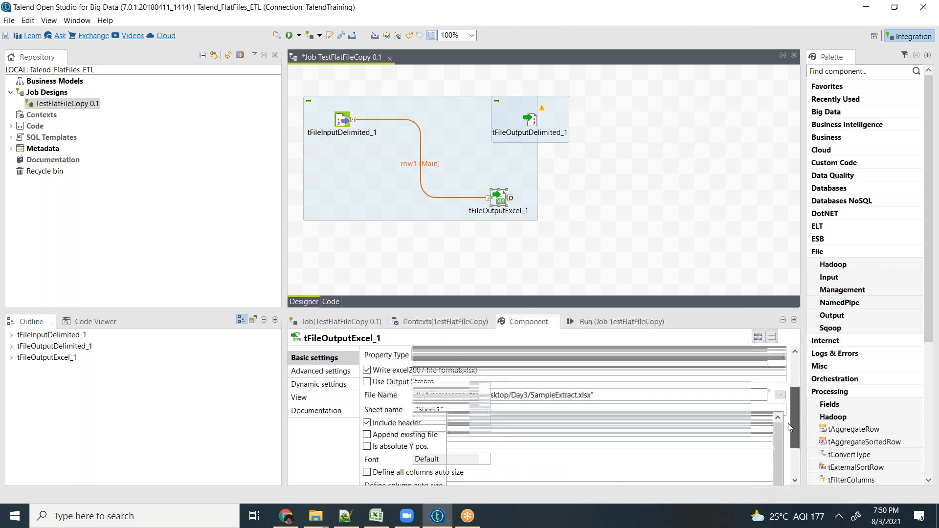
{"action": "scroll", "coordinate": [788, 427], "scroll_direction": "down", "scroll_amount": 2}
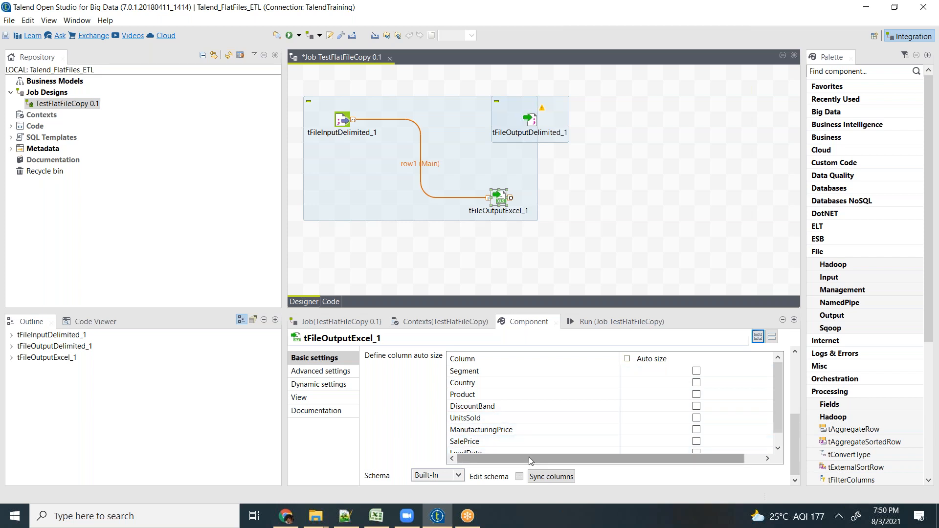
{"action": "left_click_drag", "start_coordinate": [501, 459], "coordinate": [468, 446]}
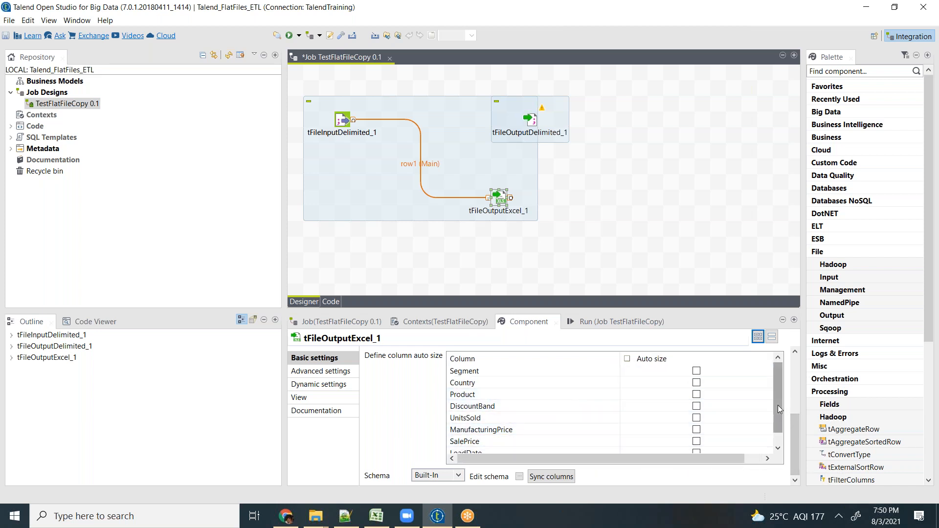
{"action": "left_click_drag", "start_coordinate": [779, 368], "coordinate": [768, 446]}
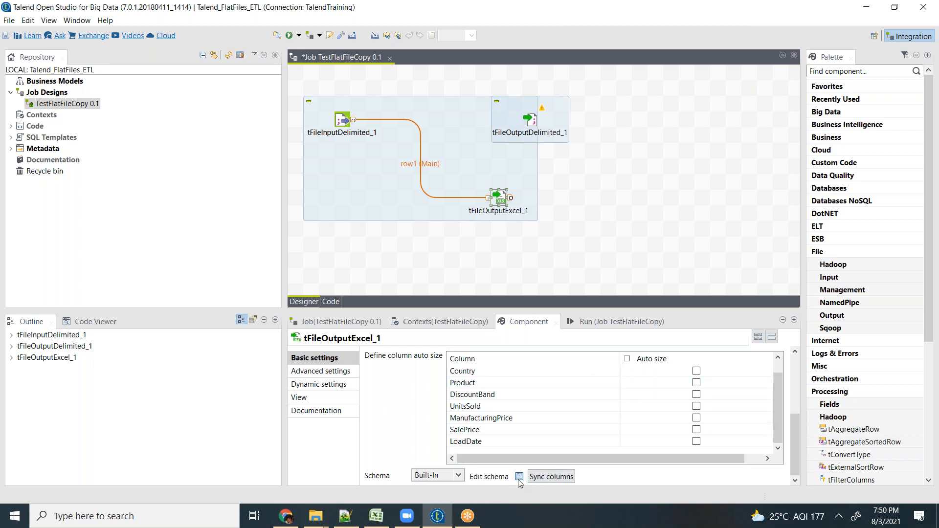
- Review the input and output schema of tFileOutputExcel_1 and close it without changes
{"action": "left_click", "coordinate": [519, 478]}
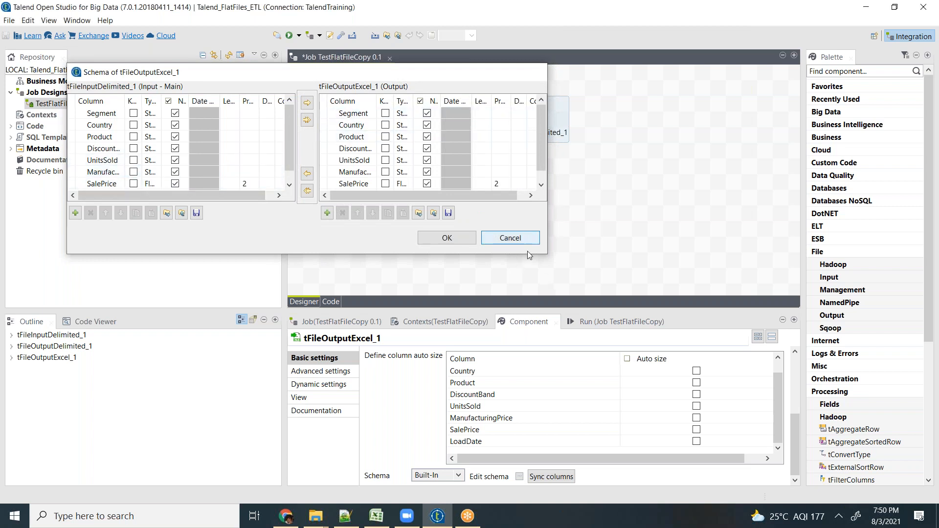
{"action": "left_click", "coordinate": [520, 238]}
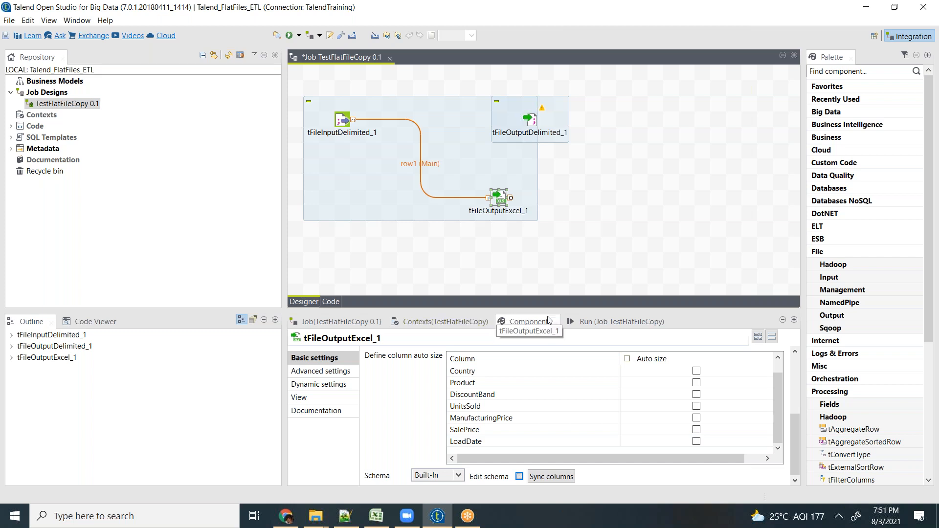
- Clear the previous execution log and run the TestFlatFileCopy job
{"action": "left_click", "coordinate": [587, 324]}
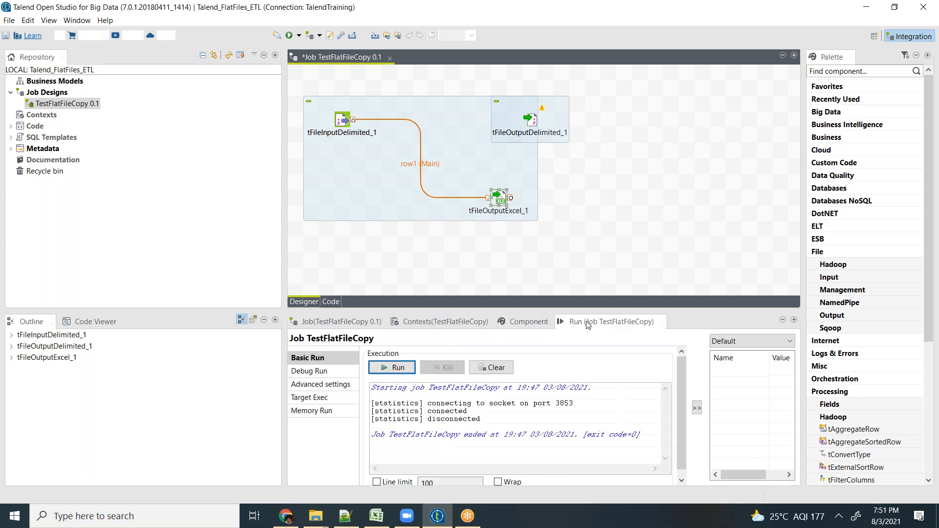
{"action": "left_click", "coordinate": [494, 368]}
{"action": "left_click", "coordinate": [396, 368]}
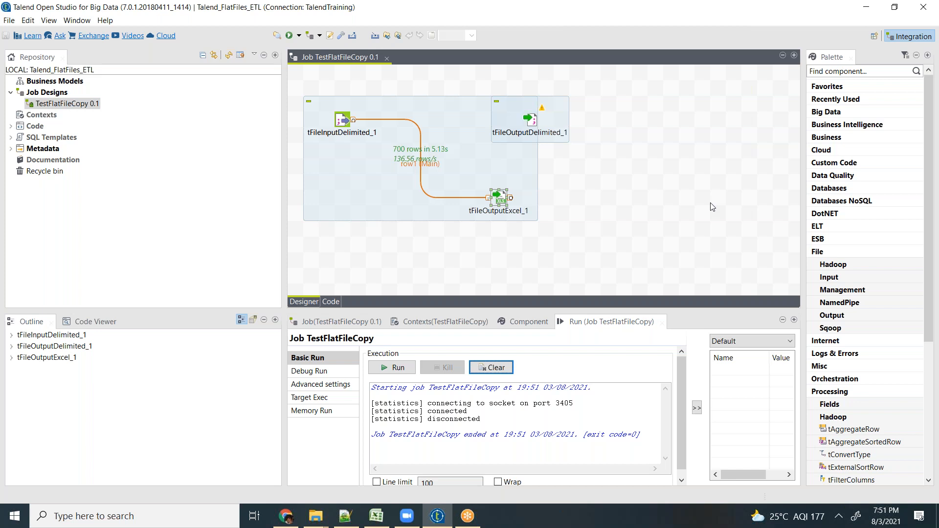
- Move tFileInputDelimited_1 down so it is level with tFileOutputExcel_1
{"action": "left_click_drag", "start_coordinate": [345, 137], "coordinate": [345, 216]}
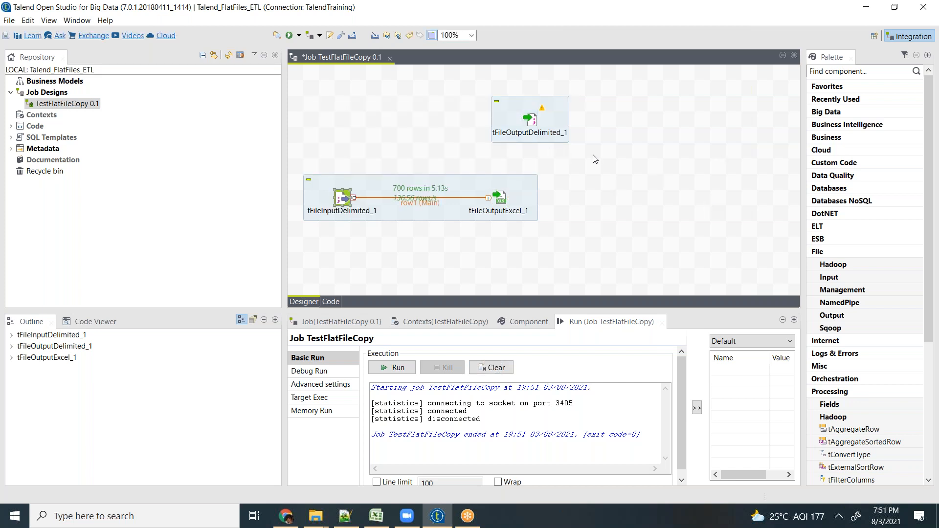
{"action": "left_click", "coordinate": [592, 133]}
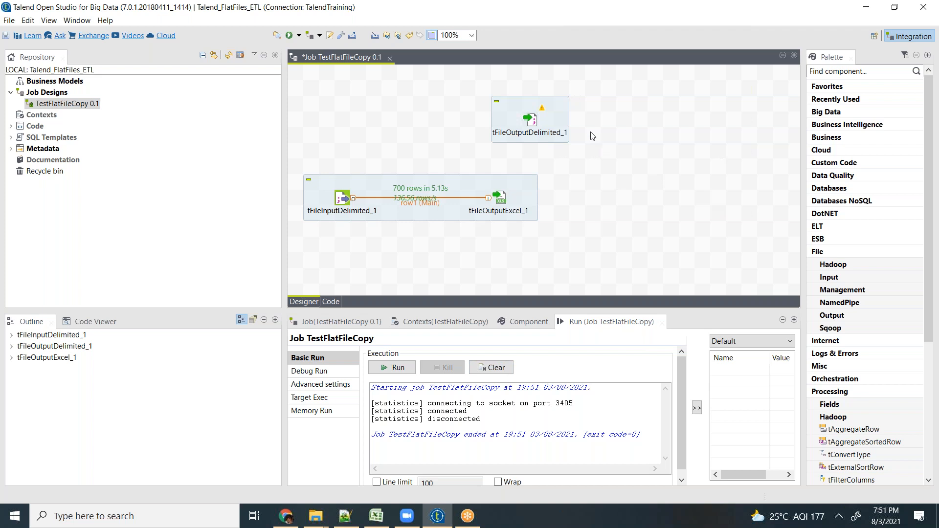
{"action": "left_click", "coordinate": [535, 125]}
- Duplicate the tFileInputDelimited_1 to tFileOutputExcel_1 subjob and place the copy diagonally below the original
{"action": "left_click_drag", "start_coordinate": [576, 161], "coordinate": [329, 239]}
{"action": "key", "text": "ctrl+c"}
{"action": "key", "text": "ctrl+v"}
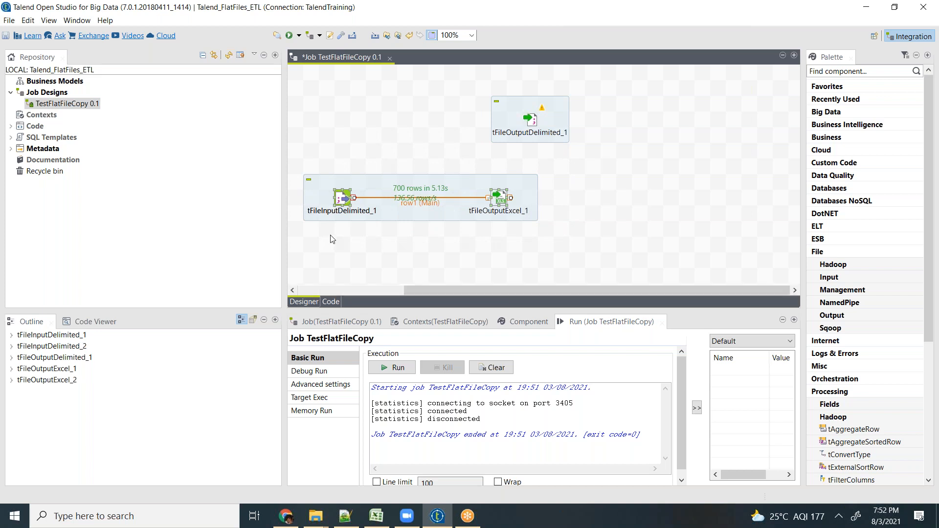
{"action": "left_click_drag", "start_coordinate": [360, 128], "coordinate": [708, 252]}
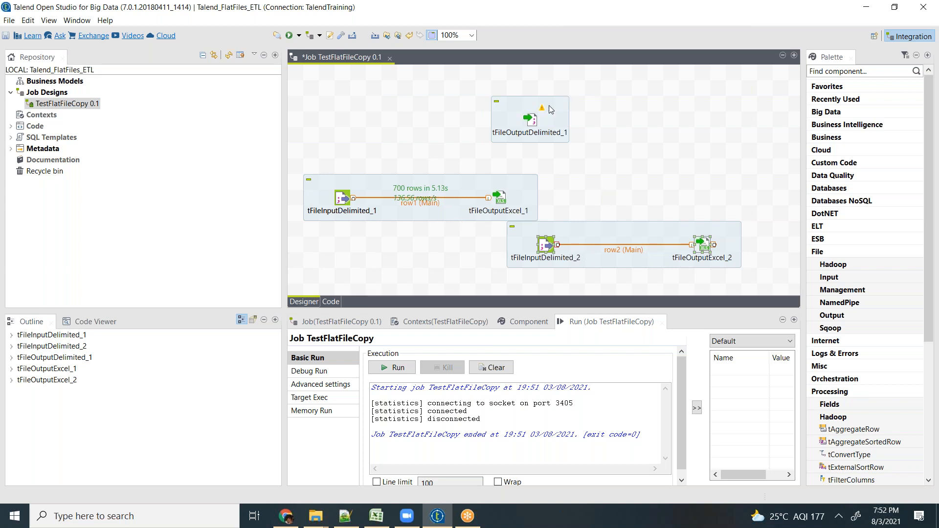
- Connect tFileInputDelimited_1 to tFileInputDelimited_2 with an On Subjob Ok trigger
{"action": "left_click", "coordinate": [342, 199]}
{"action": "right_click", "coordinate": [343, 201]}
{"action": "mouse_move", "coordinate": [375, 218]}
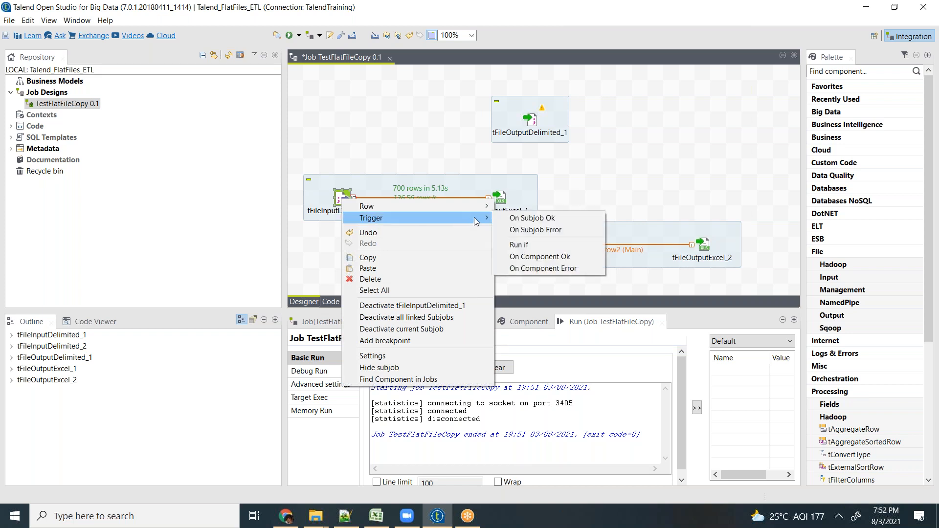
{"action": "left_click", "coordinate": [527, 219]}
{"action": "left_click", "coordinate": [545, 245]}
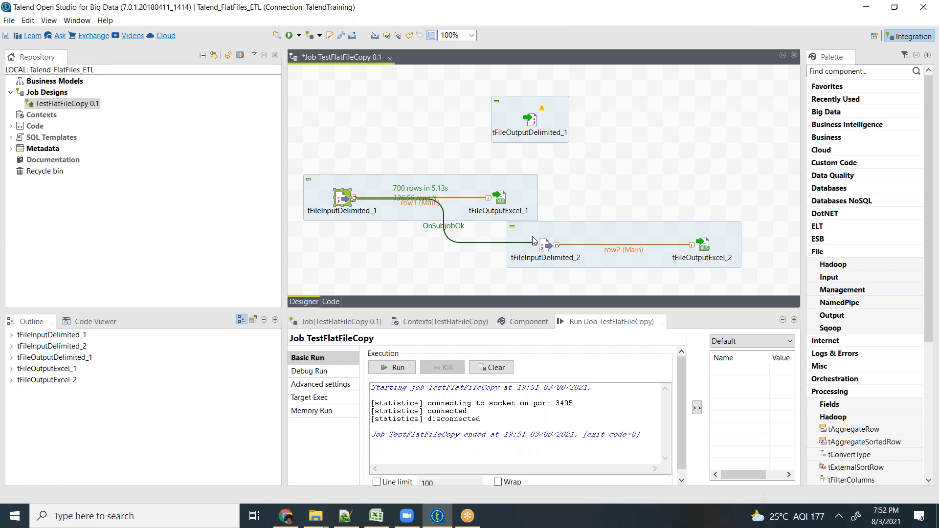
- Replace the OnSubjobOk link between tFileInputDelimited_1 and tFileInputDelimited_2 with a Run if trigger
{"action": "left_click", "coordinate": [450, 228]}
{"action": "key", "text": "Delete"}
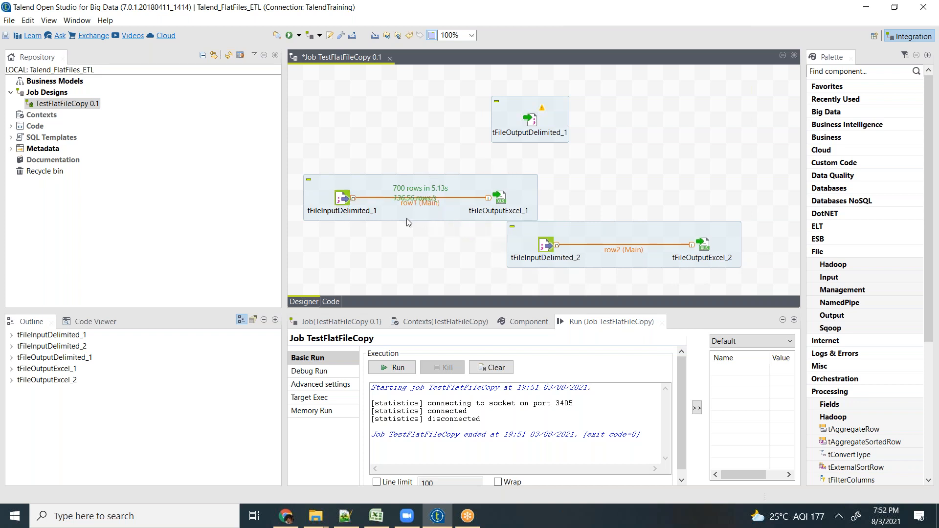
{"action": "left_click", "coordinate": [344, 199]}
{"action": "right_click", "coordinate": [345, 198]}
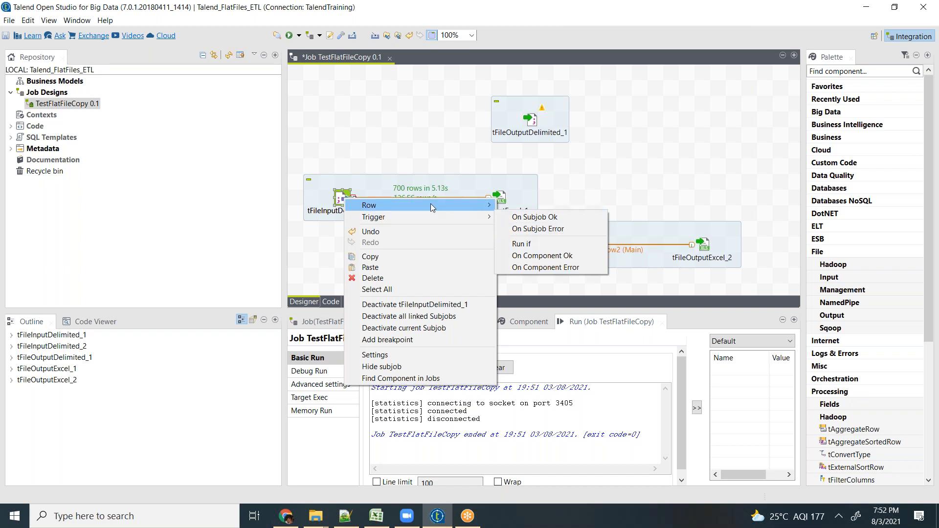
{"action": "mouse_move", "coordinate": [470, 205]}
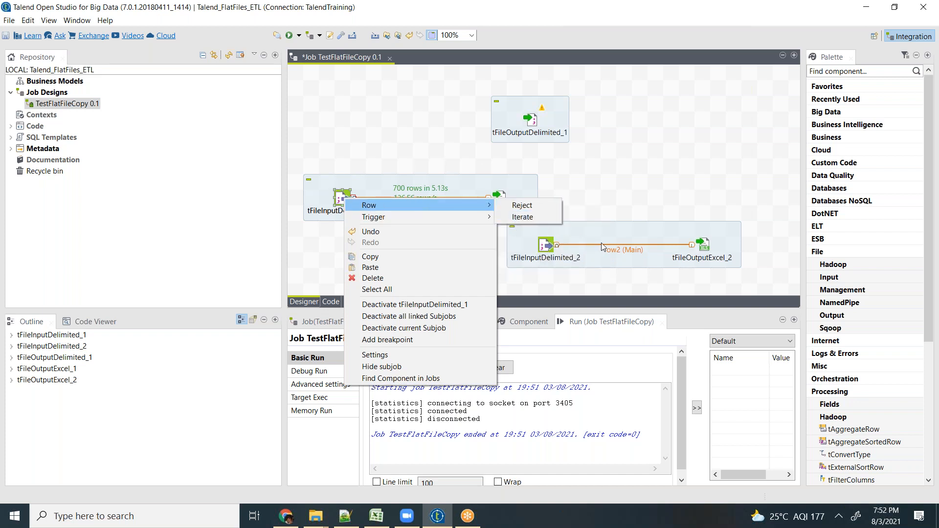
{"action": "mouse_move", "coordinate": [439, 223]}
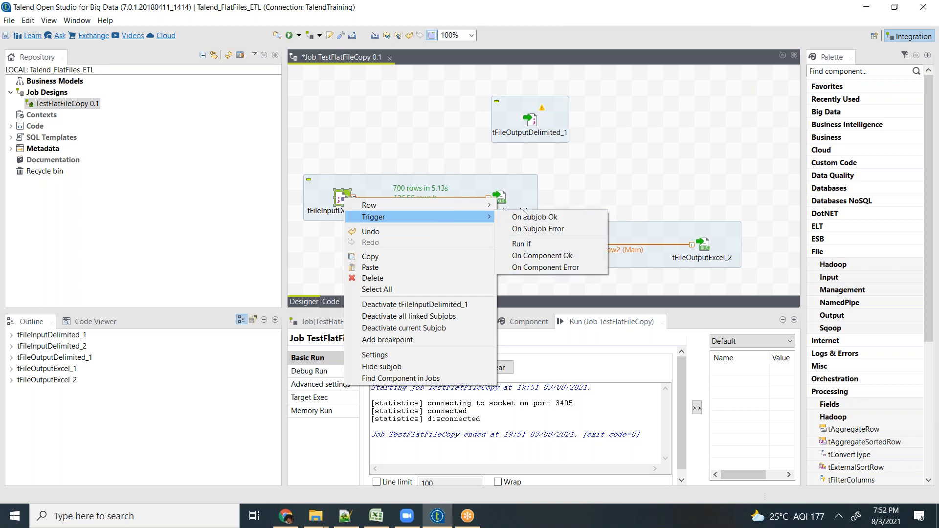
{"action": "left_click", "coordinate": [524, 248]}
{"action": "left_click", "coordinate": [546, 246]}
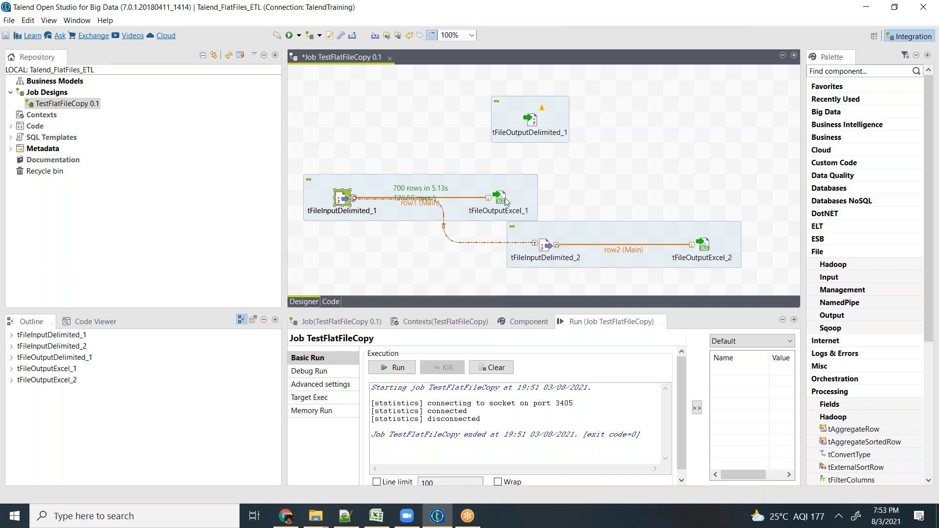
- Open the condition setting of the Run if trigger between the two input components
{"action": "left_click", "coordinate": [445, 227]}
{"action": "right_click", "coordinate": [447, 231]}
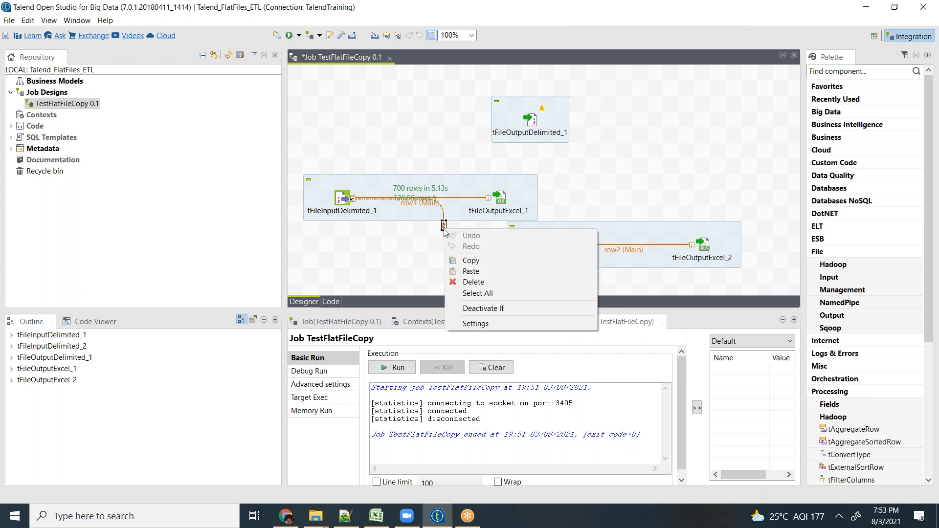
{"action": "key", "text": "Escape"}
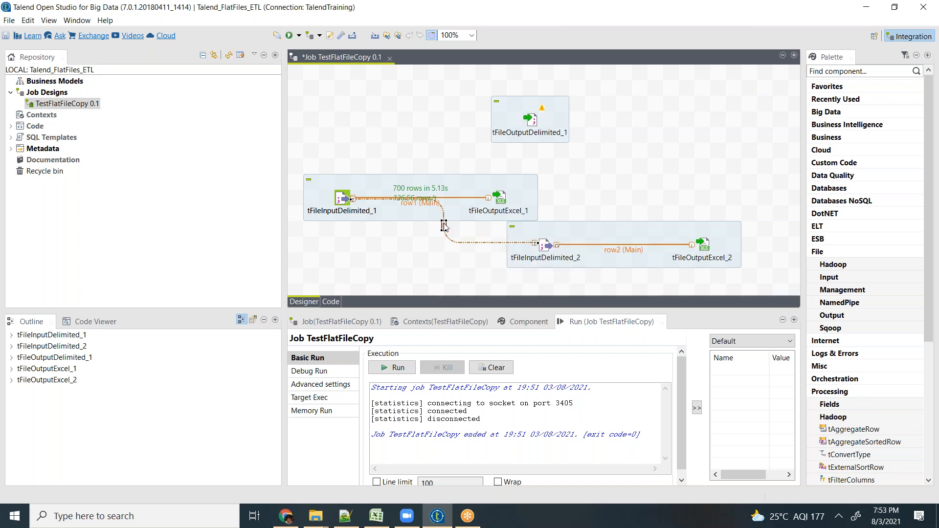
{"action": "right_click", "coordinate": [444, 226]}
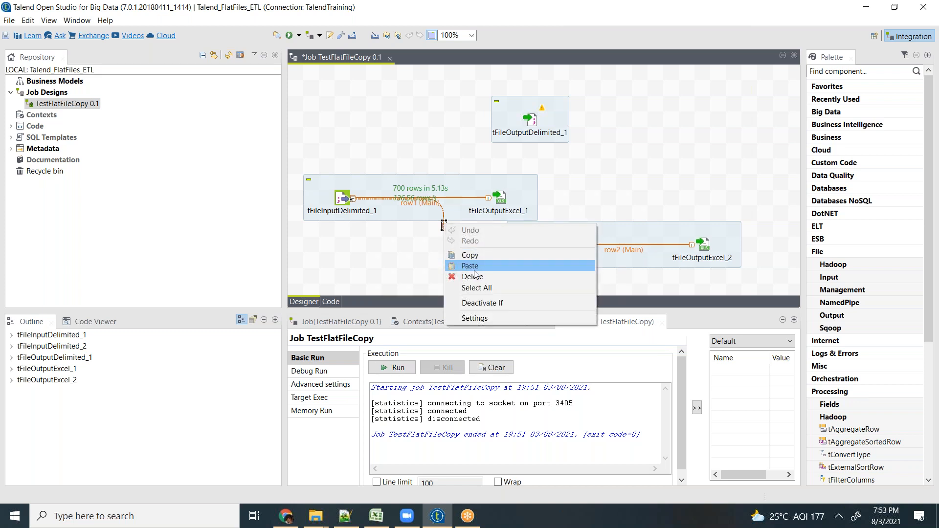
{"action": "left_click", "coordinate": [561, 362]}
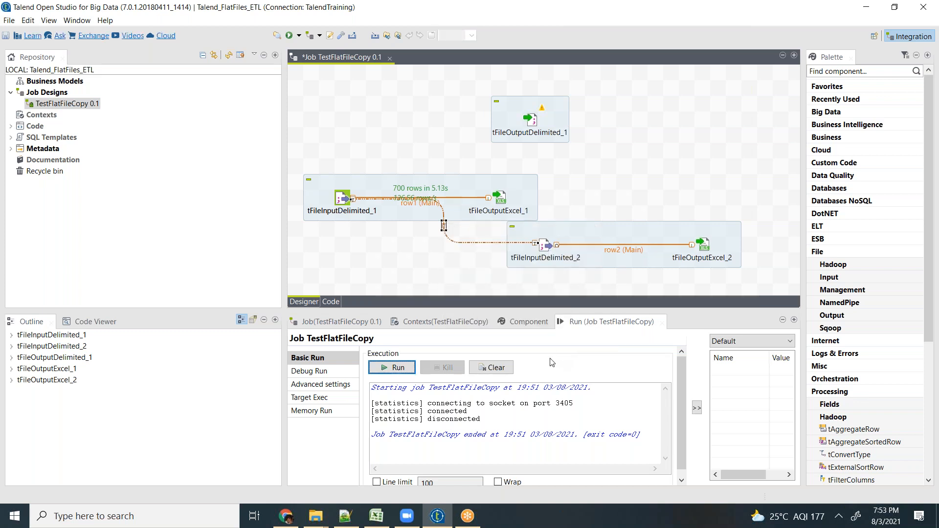
{"action": "left_click", "coordinate": [516, 324]}
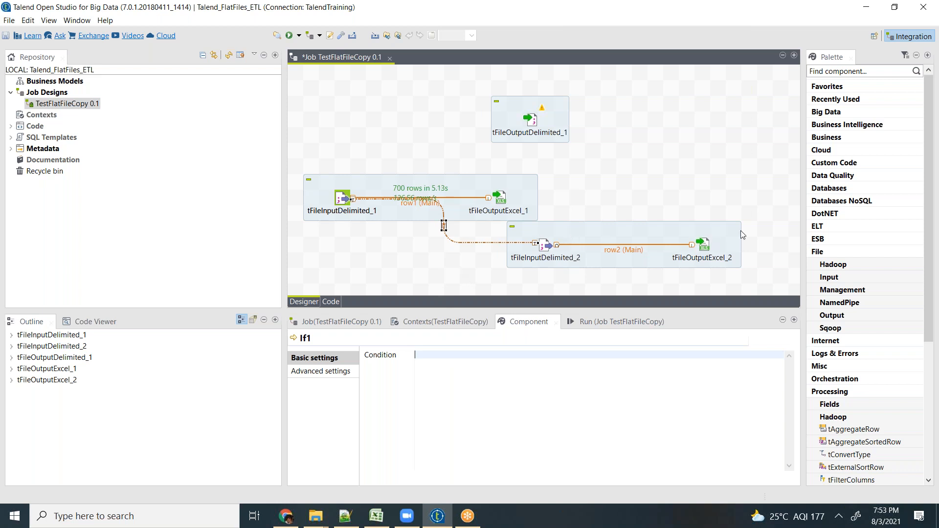
- Review the trigger types available for tFileInputDelimited_1 without adding one
{"action": "left_click_drag", "start_coordinate": [781, 211], "coordinate": [495, 268]}
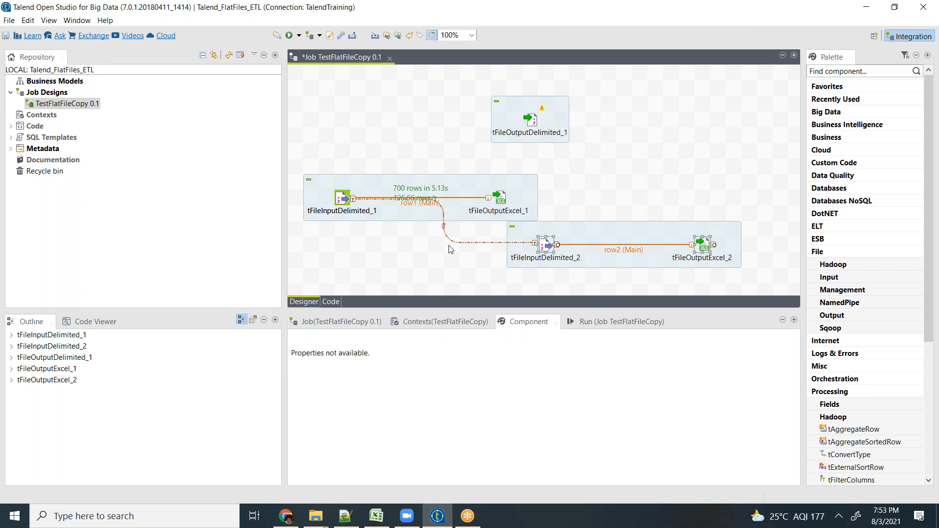
{"action": "left_click", "coordinate": [342, 201]}
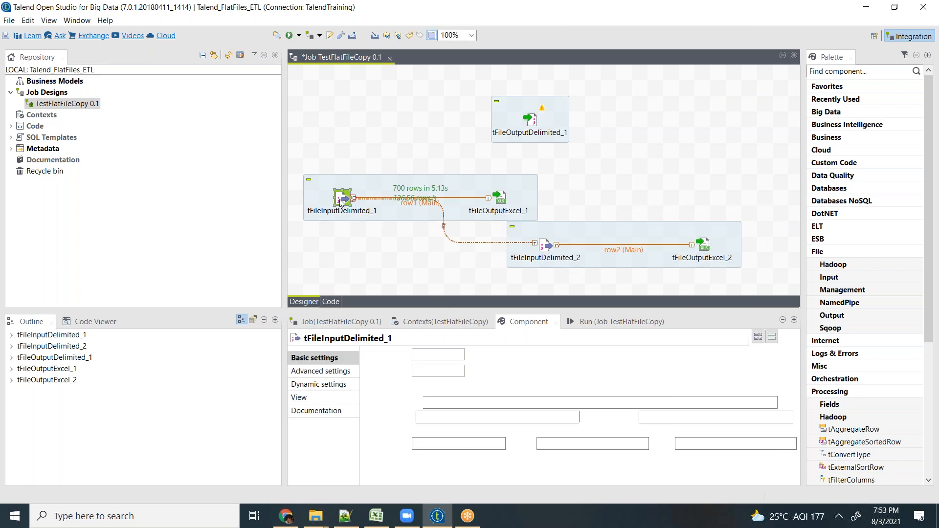
{"action": "right_click", "coordinate": [342, 201]}
{"action": "mouse_move", "coordinate": [377, 222]}
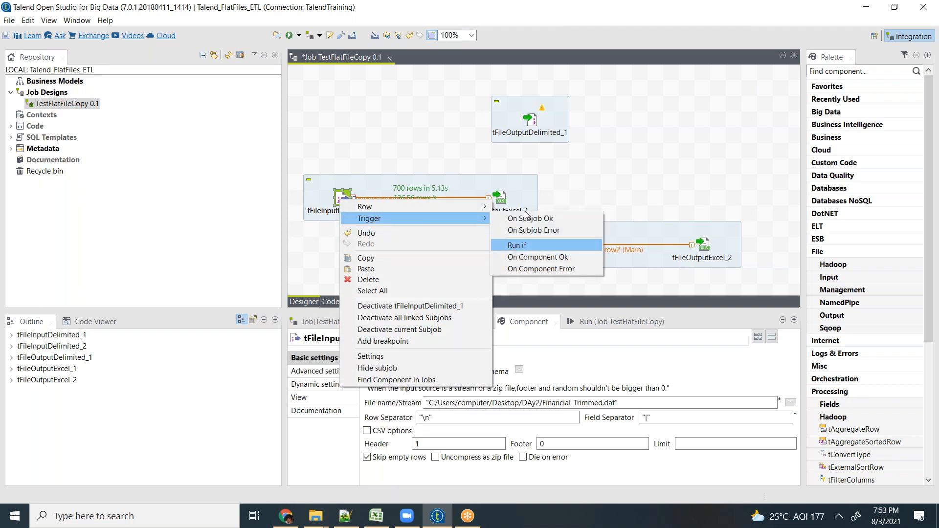
{"action": "left_click", "coordinate": [462, 142]}
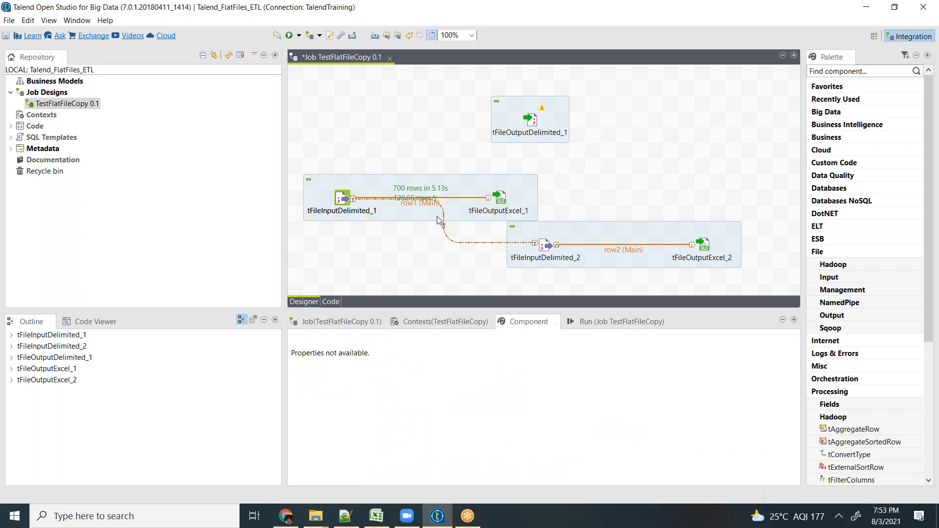
- Delete the Run if trigger and the duplicated subjob with tFileInputDelimited_2 and tFileOutputExcel_2
{"action": "left_click", "coordinate": [444, 234]}
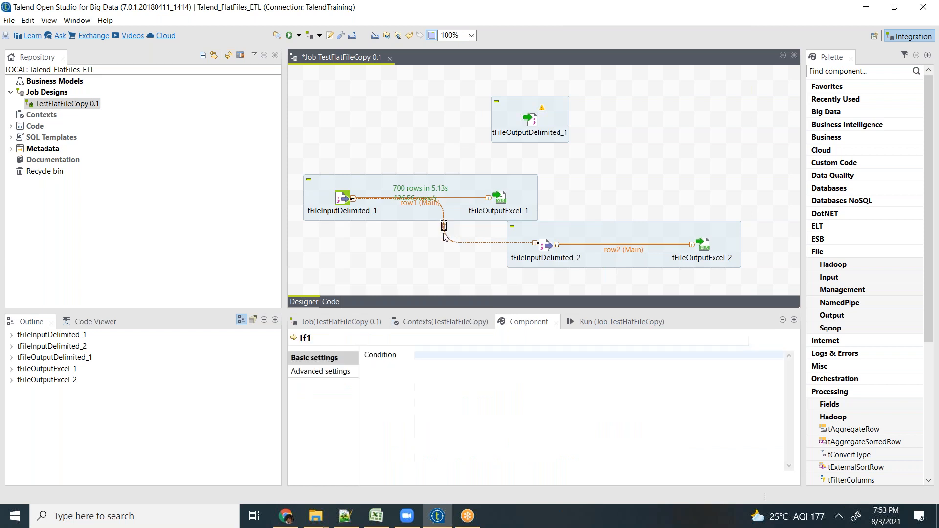
{"action": "key", "text": "Delete"}
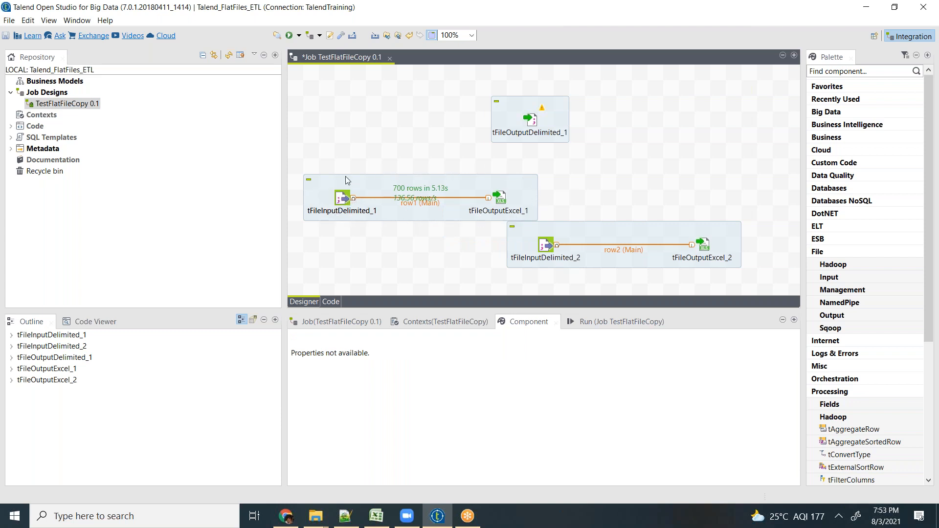
{"action": "left_click", "coordinate": [521, 251]}
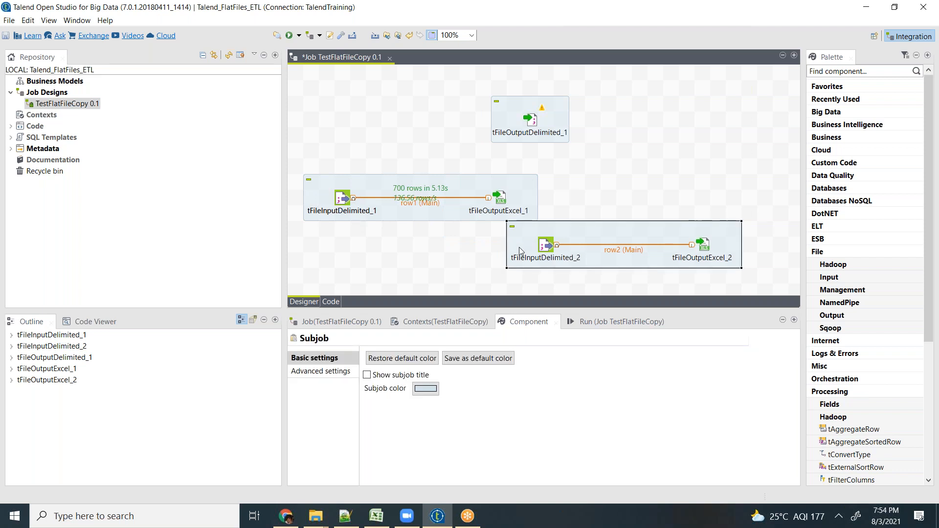
{"action": "key", "text": "Delete"}
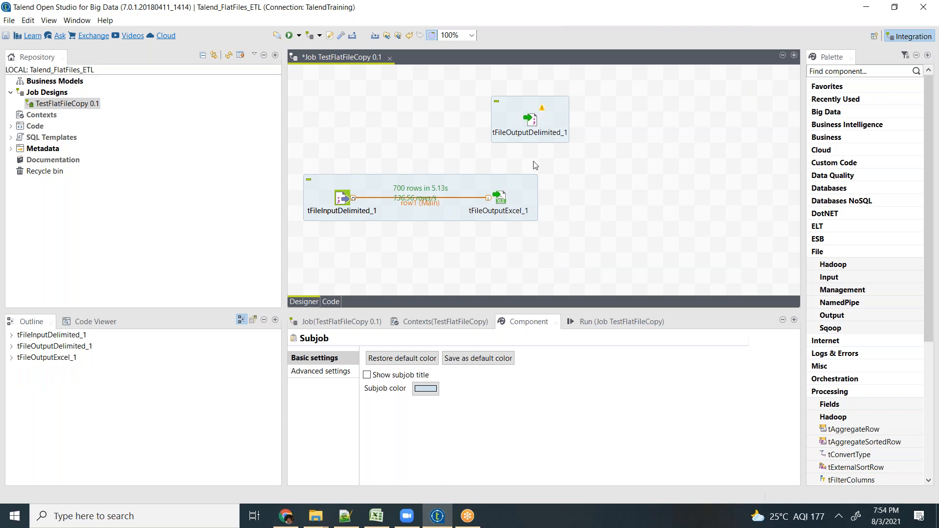
- Try to connect tFileInputDelimited_1 to tFileOutputDelimited_1 with an On Component Ok trigger
{"action": "left_click", "coordinate": [348, 201]}
{"action": "right_click", "coordinate": [348, 201]}
{"action": "mouse_move", "coordinate": [362, 205]}
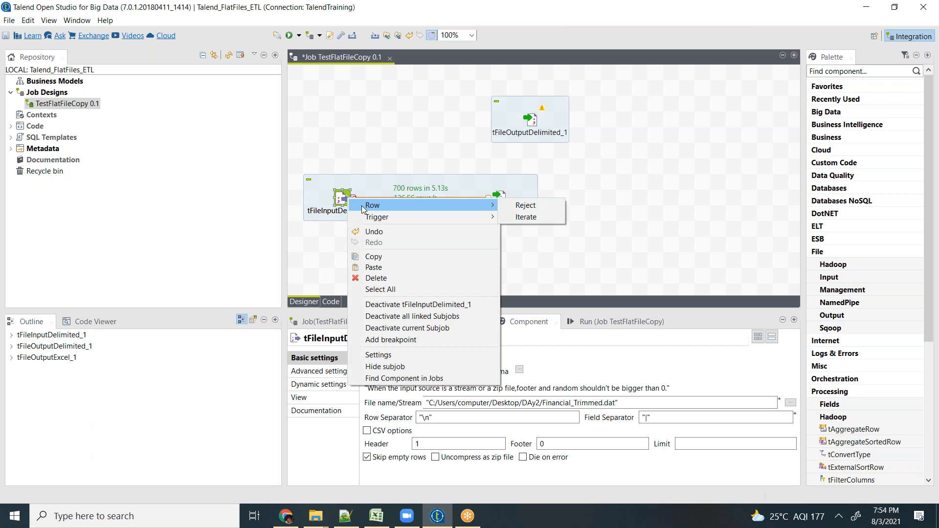
{"action": "mouse_move", "coordinate": [413, 218]}
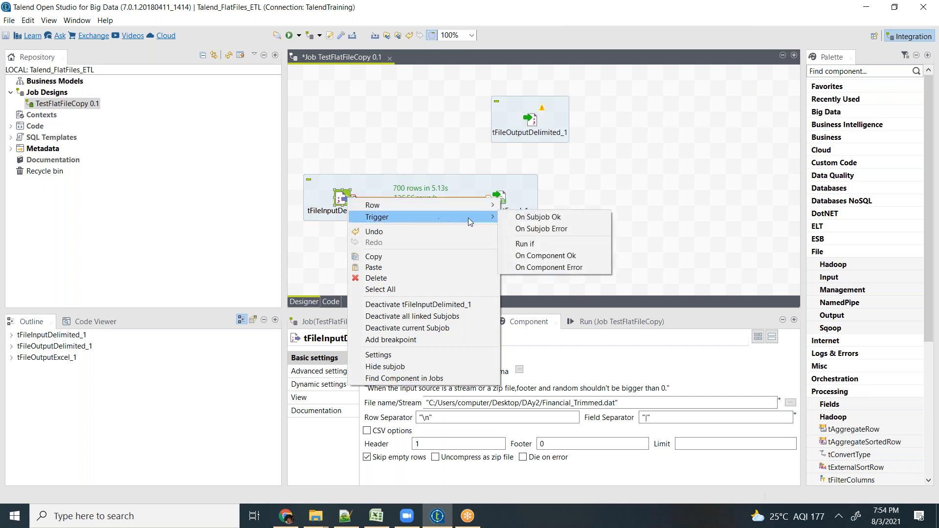
{"action": "left_click", "coordinate": [535, 255]}
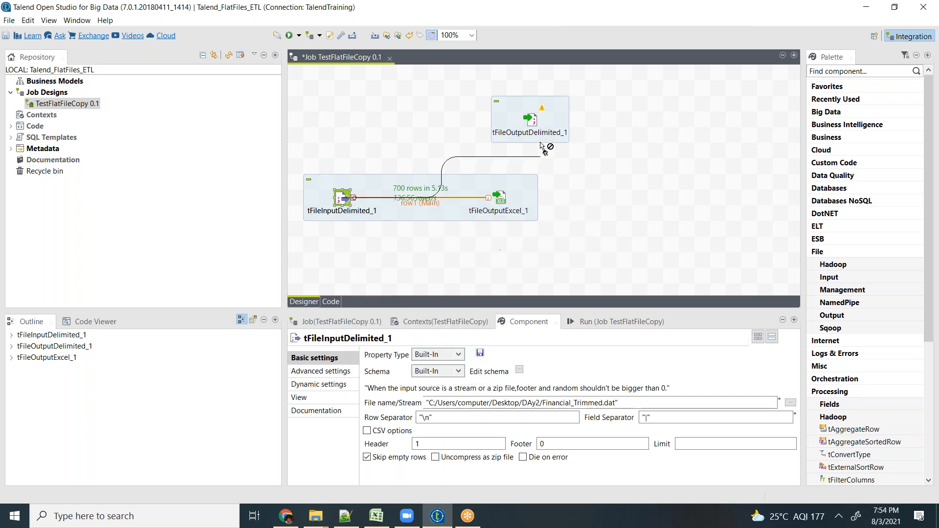
{"action": "left_click", "coordinate": [536, 121]}
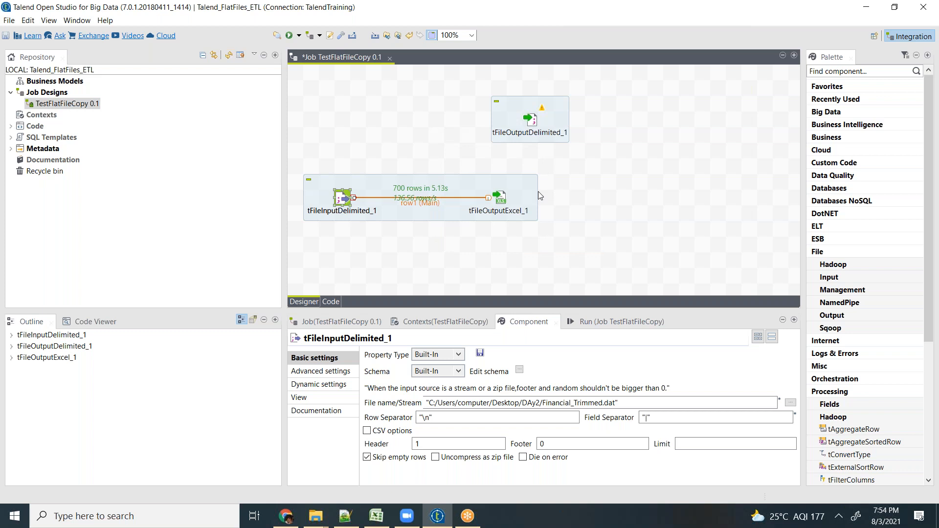
- Add a second tFileInputDelimited component below the existing subjob
{"action": "left_click", "coordinate": [424, 240]}
{"action": "type", "text": "tfile"}
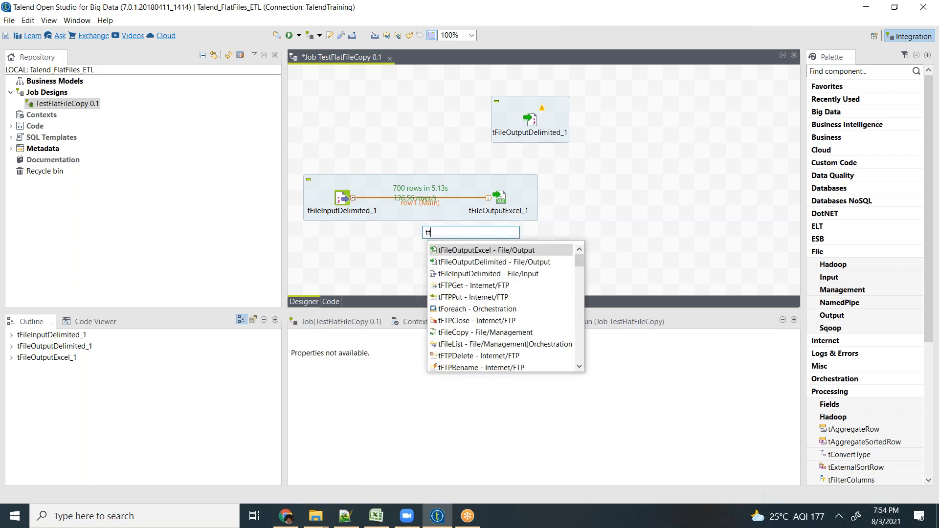
{"action": "key", "text": "Down"}
{"action": "key", "text": "Down"}
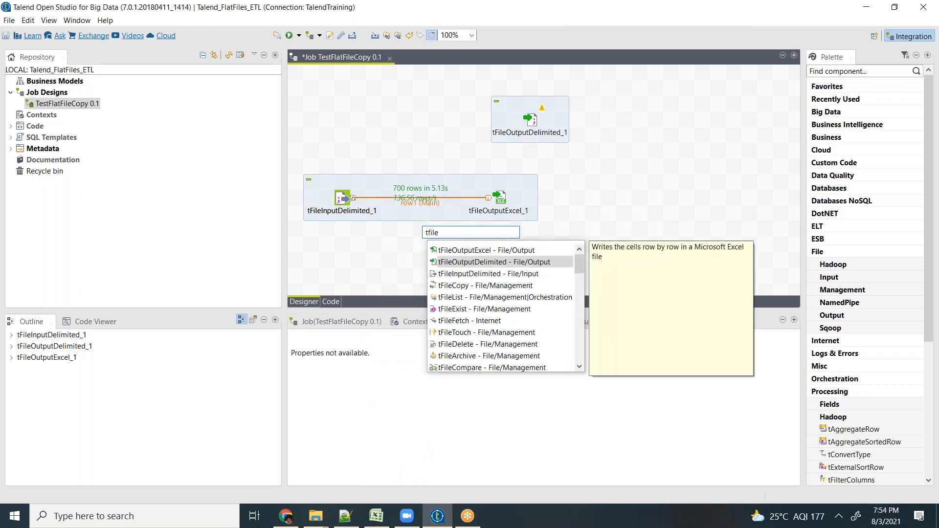
{"action": "key", "text": "Return"}
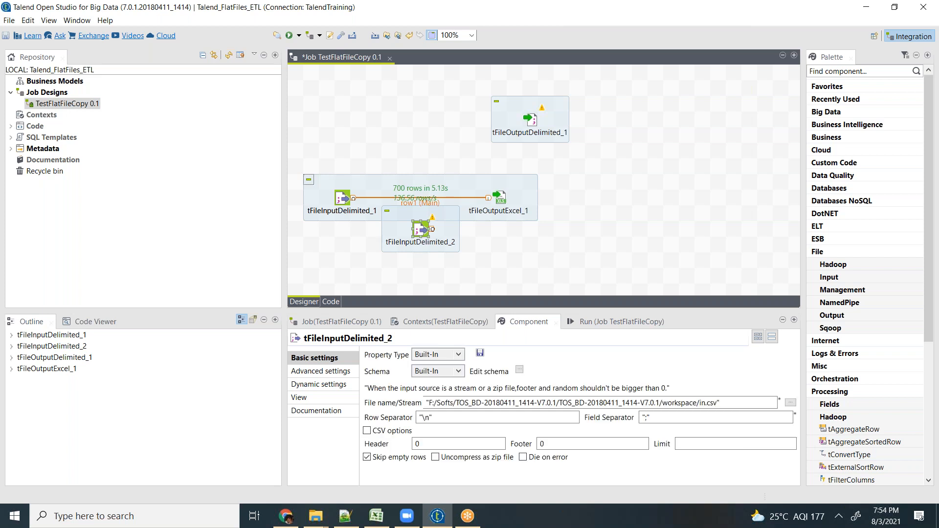
- Connect tFileInputDelimited_1 to tFileInputDelimited_2 with an On Component Ok trigger and place tFileInputDelimited_2 below the main subjob
{"action": "right_click", "coordinate": [339, 198]}
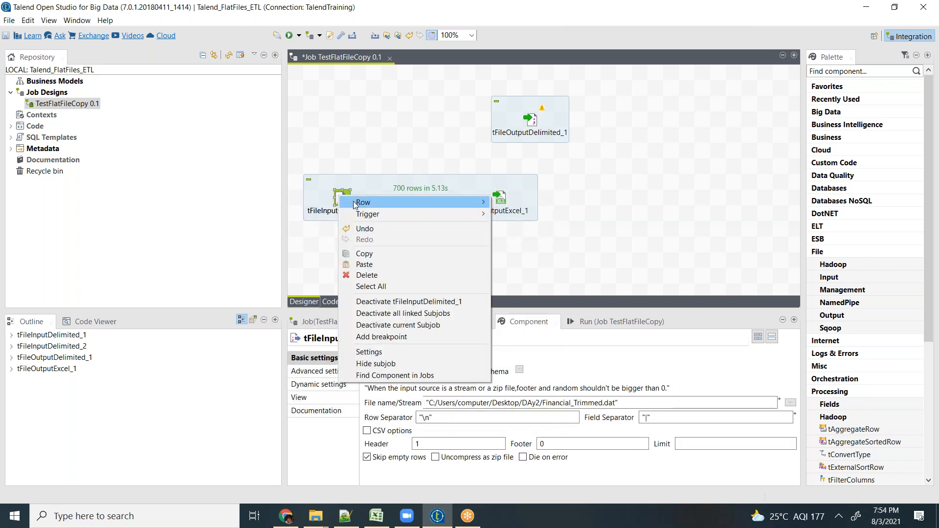
{"action": "mouse_move", "coordinate": [421, 214]}
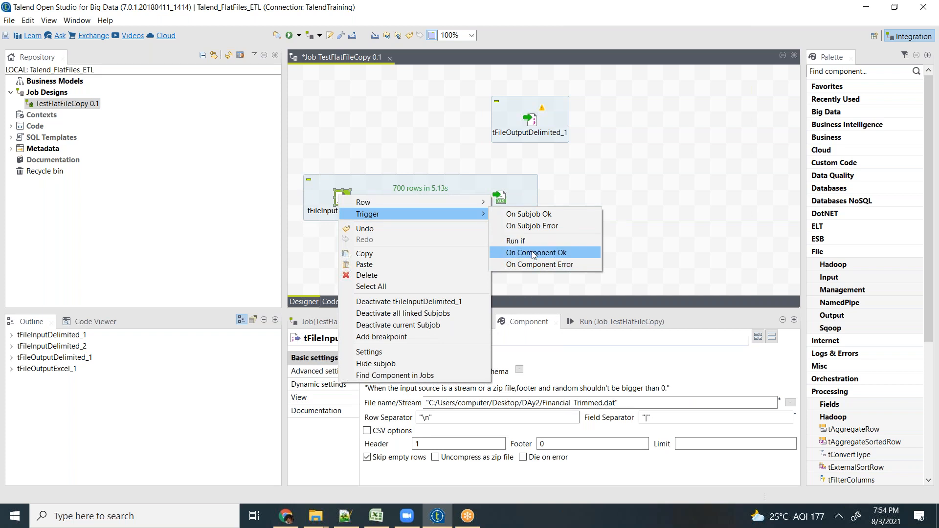
{"action": "left_click", "coordinate": [537, 252]}
{"action": "left_click", "coordinate": [422, 231]}
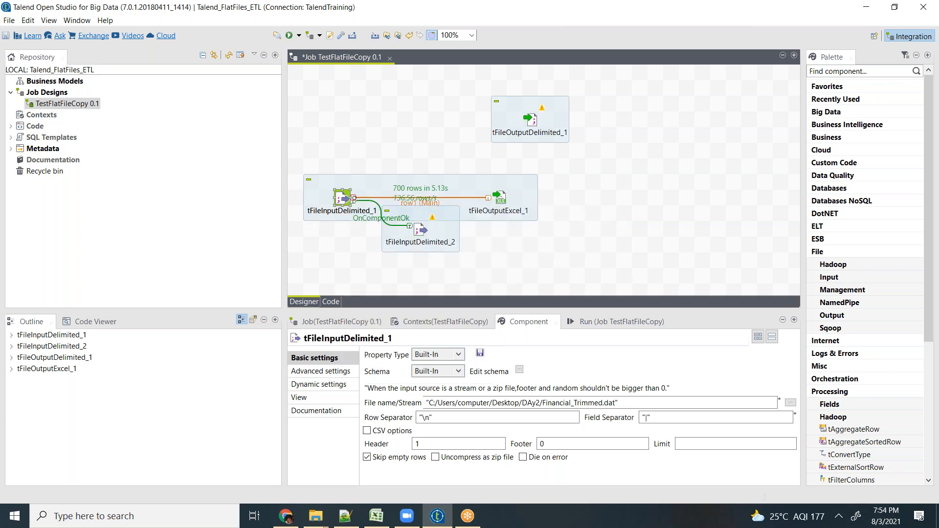
{"action": "left_click_drag", "start_coordinate": [420, 230], "coordinate": [390, 261]}
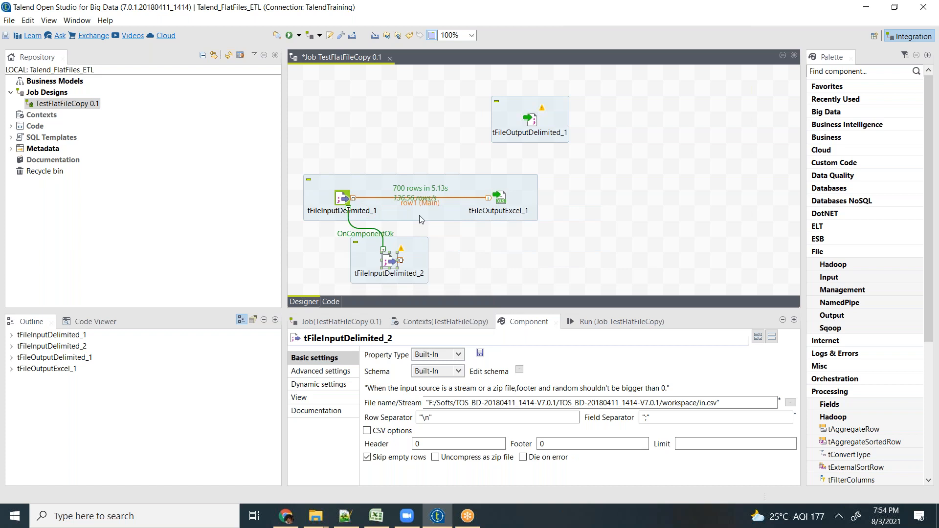
{"action": "left_click", "coordinate": [346, 198]}
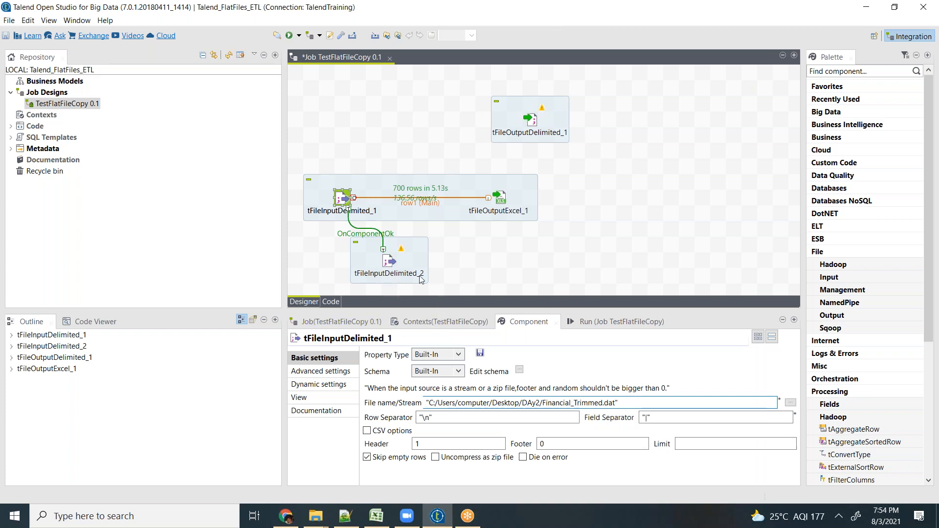
- Delete the tFileInputDelimited_2 and tFileOutputDelimited_1 components, keeping only the delimited-to-Excel subjob
{"action": "left_click", "coordinate": [390, 263]}
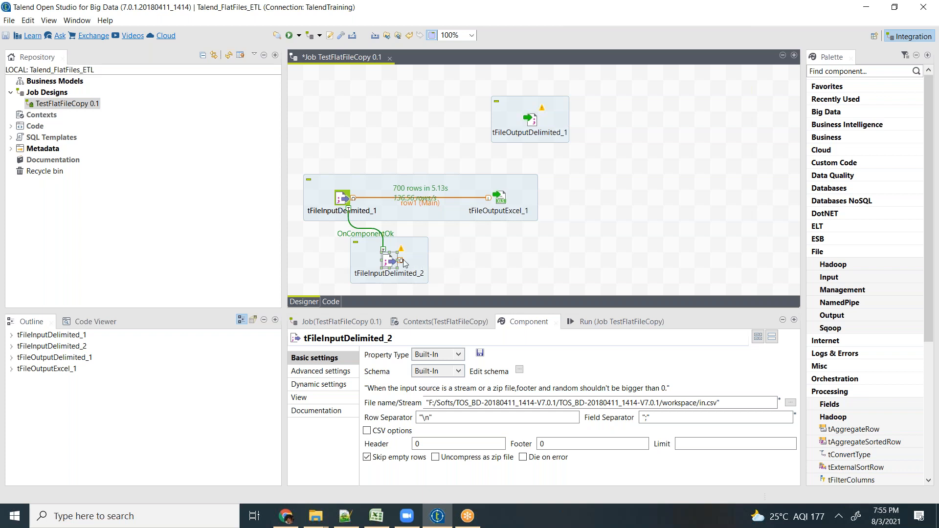
{"action": "key", "text": "Delete"}
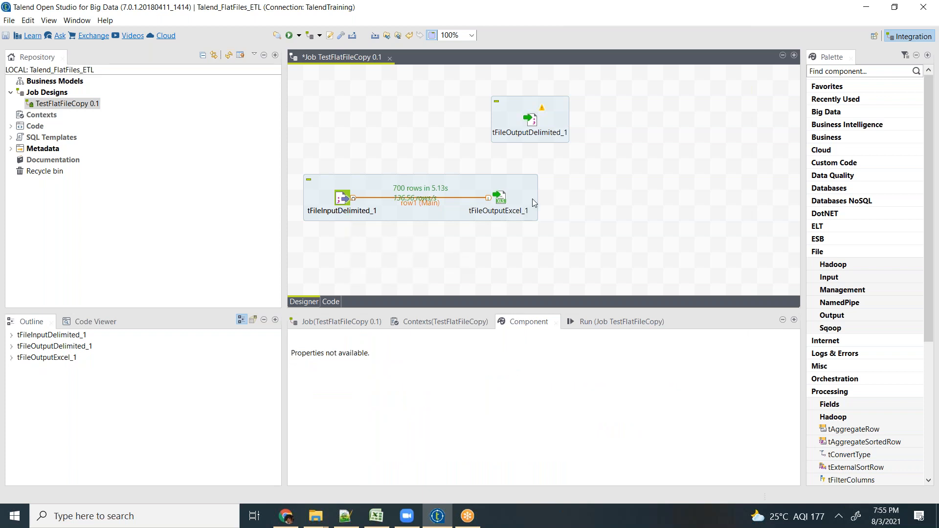
{"action": "left_click", "coordinate": [544, 110]}
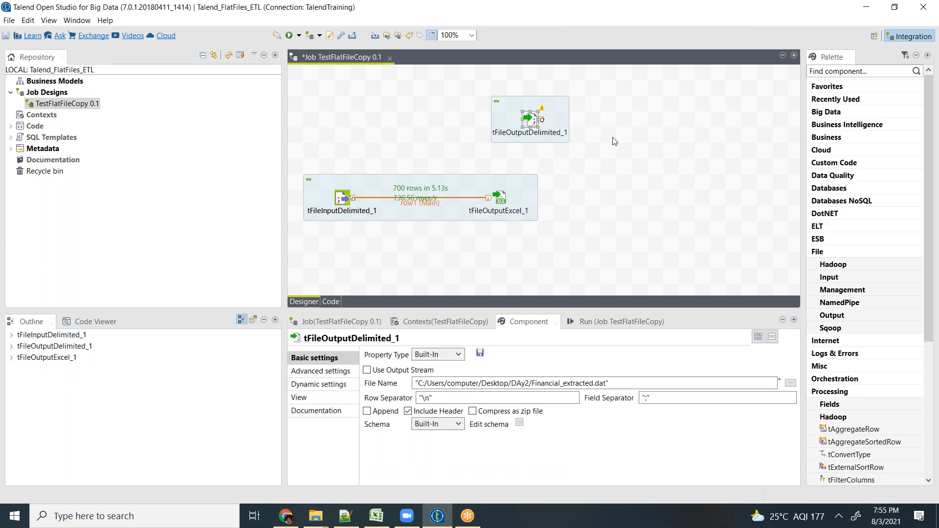
{"action": "key", "text": "Delete"}
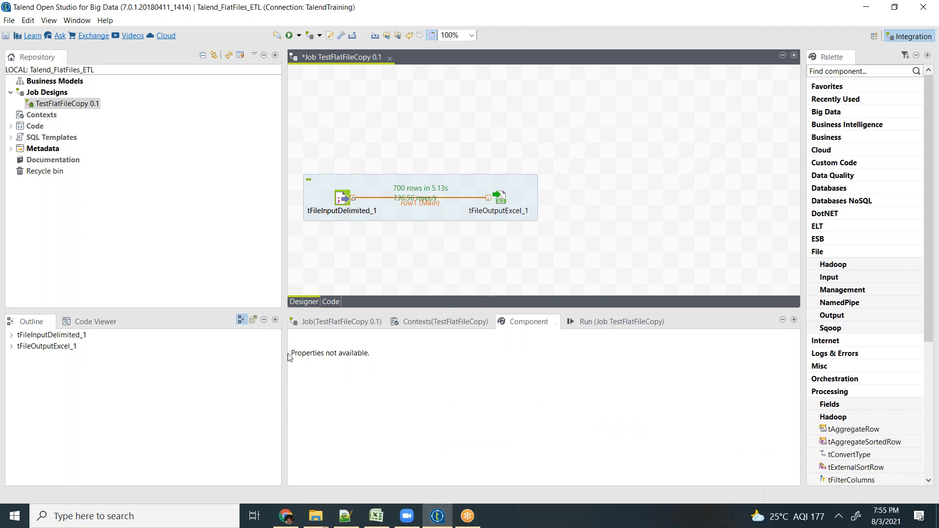
- Open the SampleExtract workbook from the Day3 folder on the desktop to inspect the extracted data
{"action": "key", "text": "super+d"}
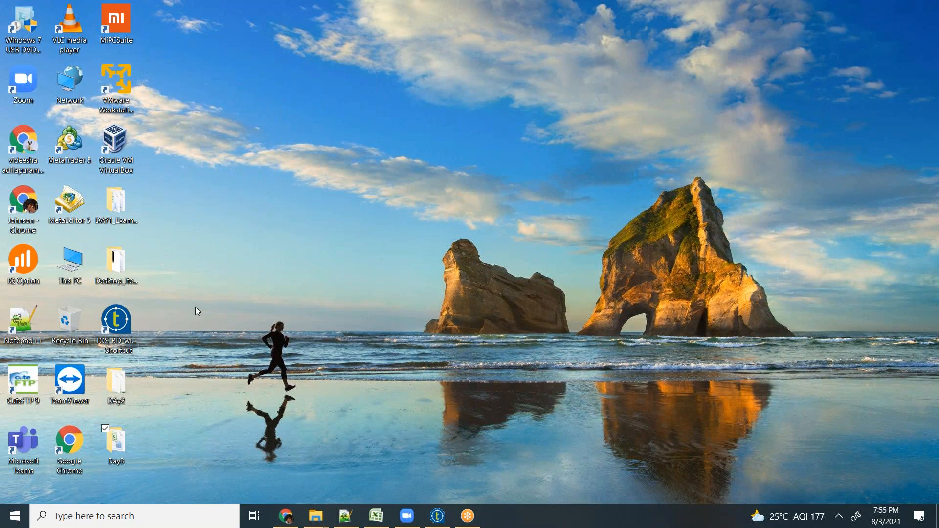
{"action": "key", "text": "Return"}
{"action": "double_click", "coordinate": [518, 148]}
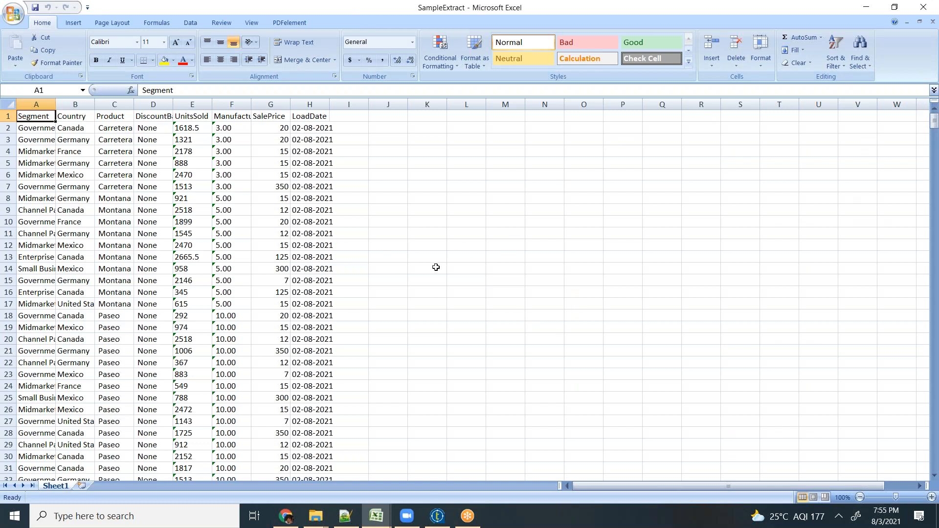
- Close the SampleExtract and Financial Sample workbooks in Excel and return to Talend Open Studio
{"action": "left_click", "coordinate": [798, 331]}
{"action": "left_click", "coordinate": [924, 7]}
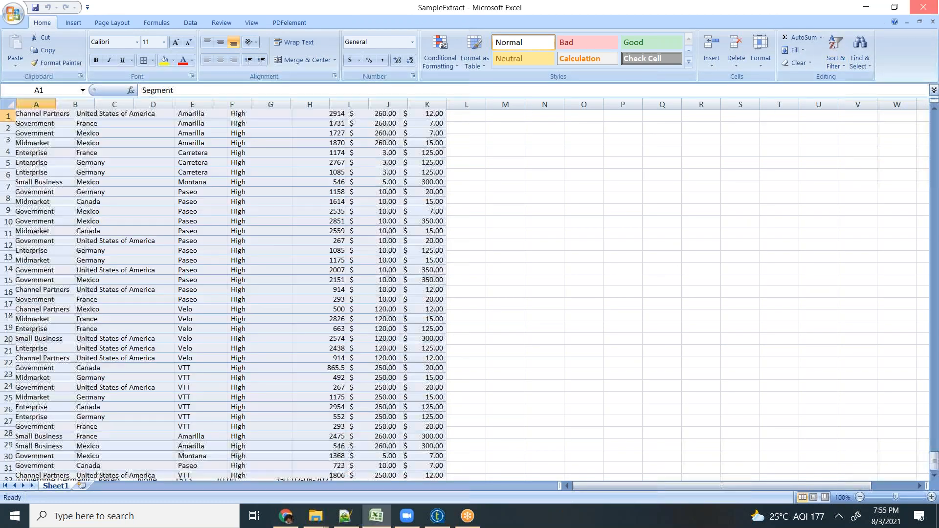
{"action": "left_click", "coordinate": [931, 7]}
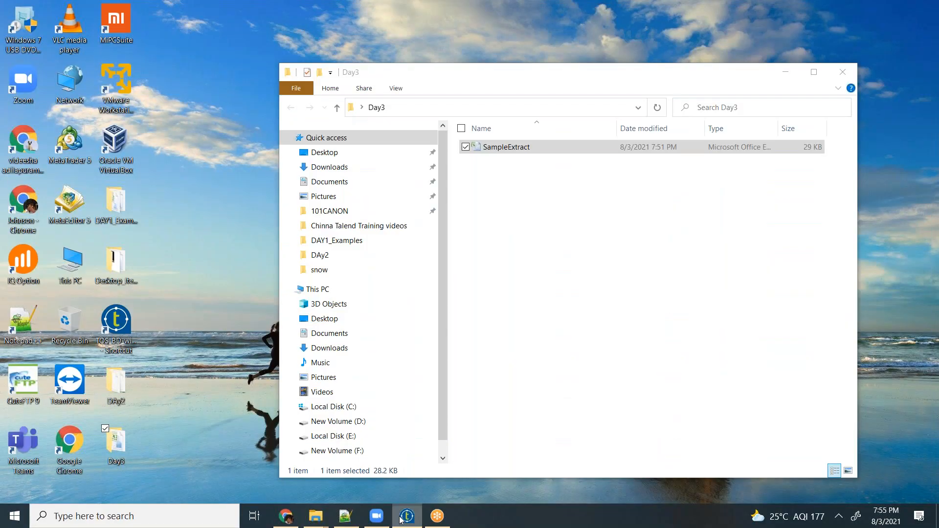
{"action": "left_click", "coordinate": [400, 518]}
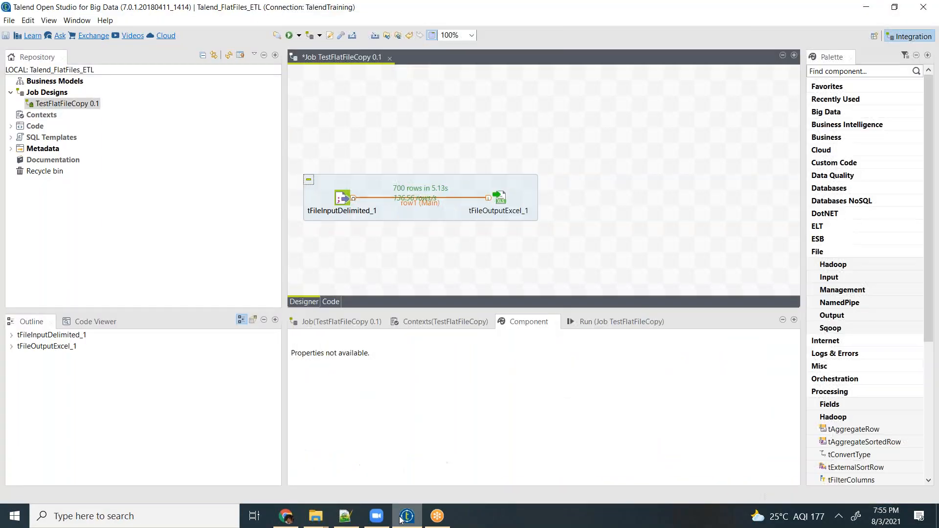
- Expand the repository's Metadata node and review its connection types, from Db Connections and File delimited down to FTP
{"action": "left_click", "coordinate": [9, 150]}
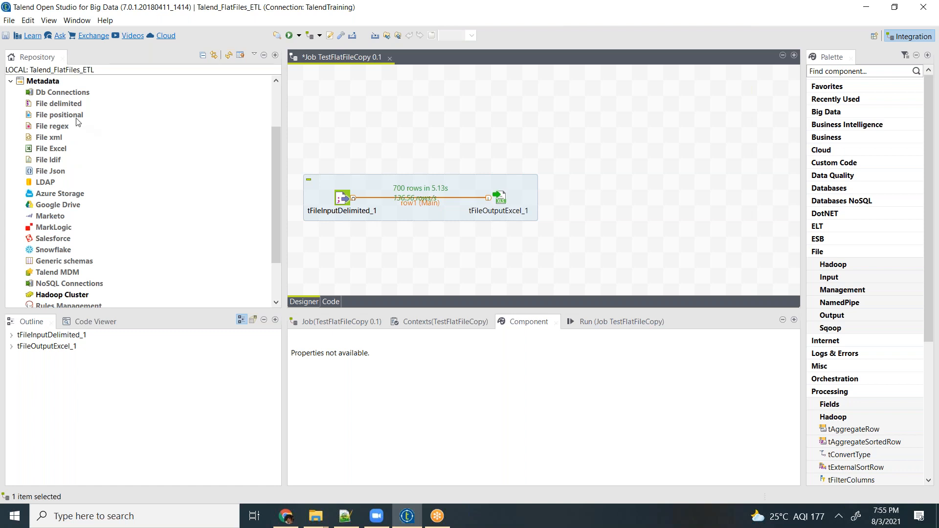
{"action": "left_click", "coordinate": [53, 94]}
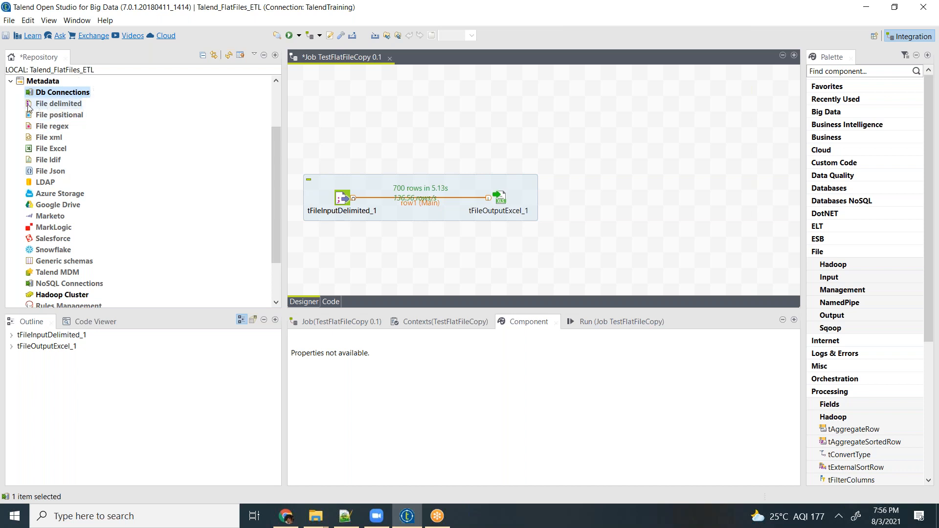
{"action": "left_click", "coordinate": [56, 106]}
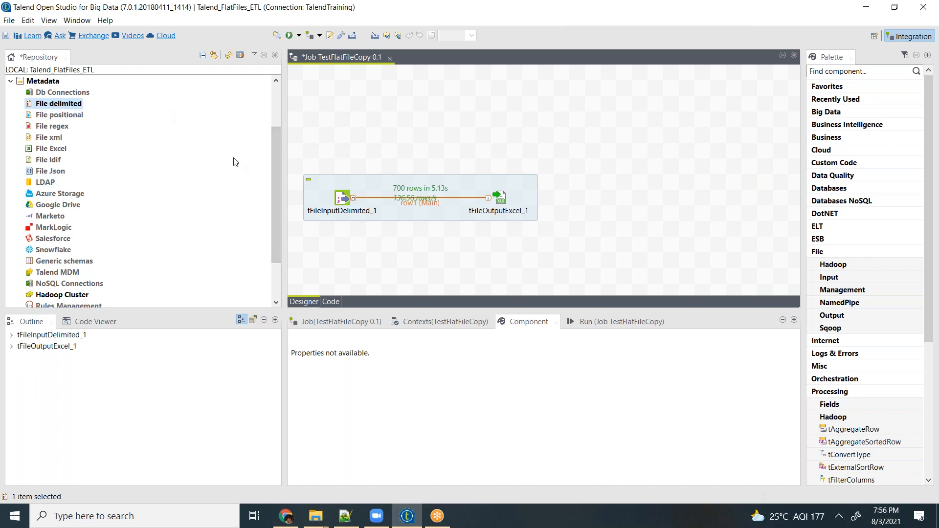
{"action": "left_click", "coordinate": [67, 118]}
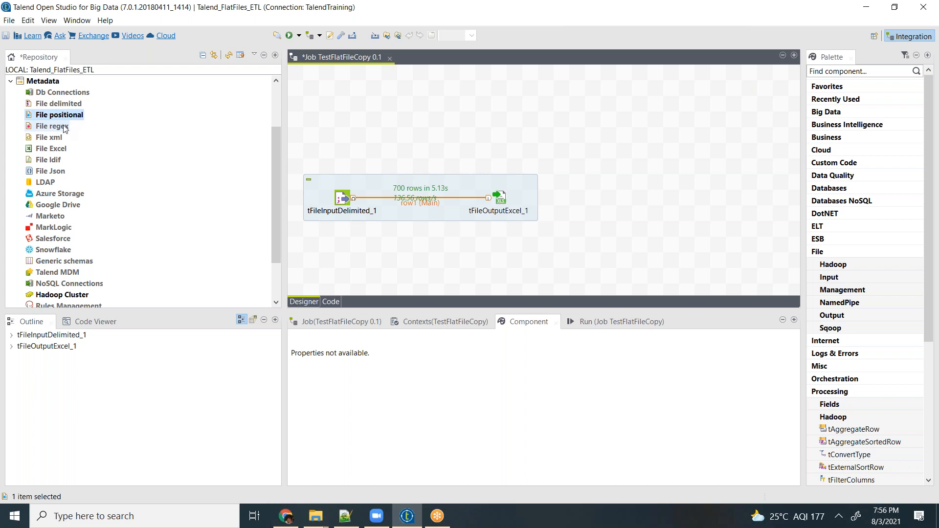
{"action": "left_click", "coordinate": [63, 129]}
{"action": "left_click", "coordinate": [57, 138]}
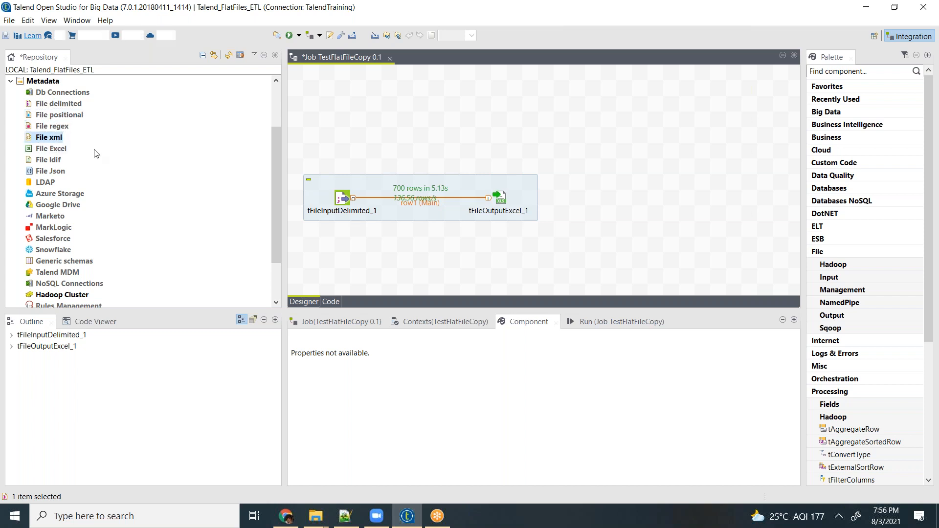
{"action": "left_click", "coordinate": [63, 150]}
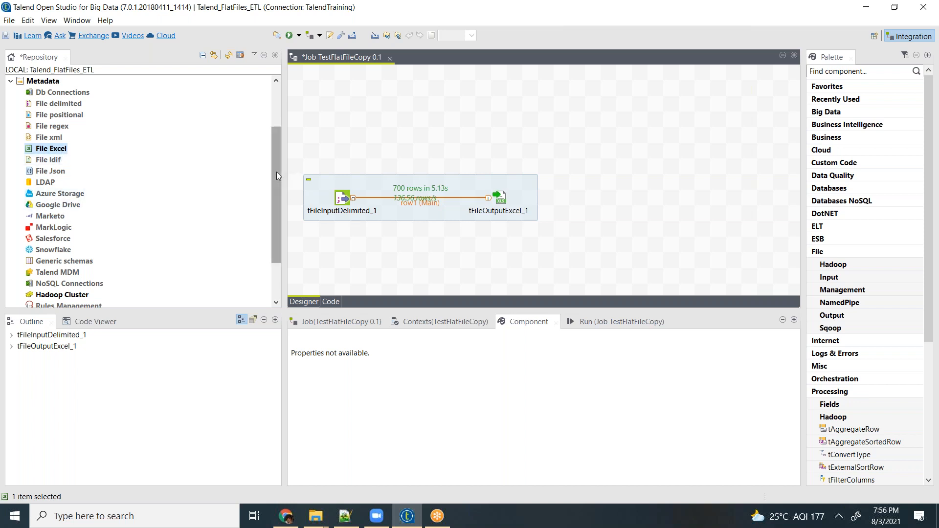
{"action": "left_click_drag", "start_coordinate": [274, 184], "coordinate": [268, 225]}
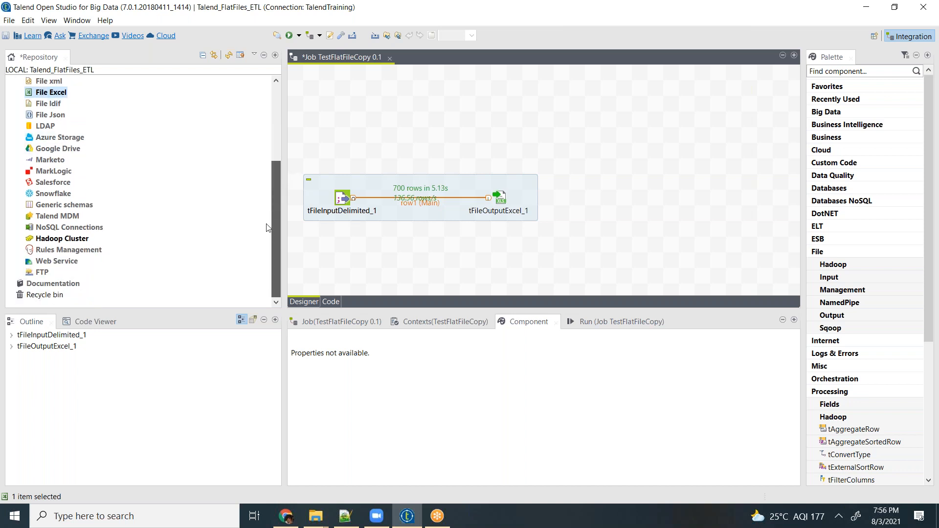
{"action": "scroll", "coordinate": [275, 162], "scroll_direction": "up", "scroll_amount": 3}
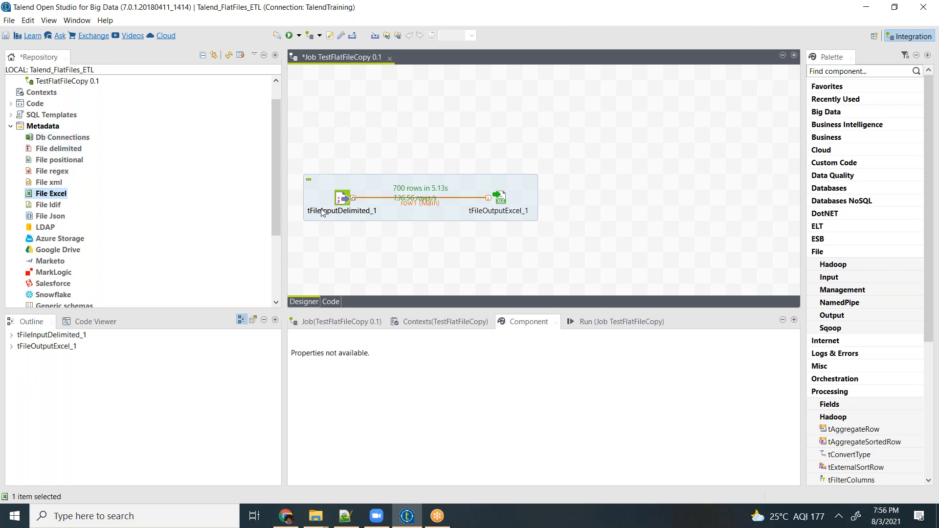
- Create a new File delimited metadata entry named MySalesData and continue to its file settings
{"action": "left_click", "coordinate": [47, 154]}
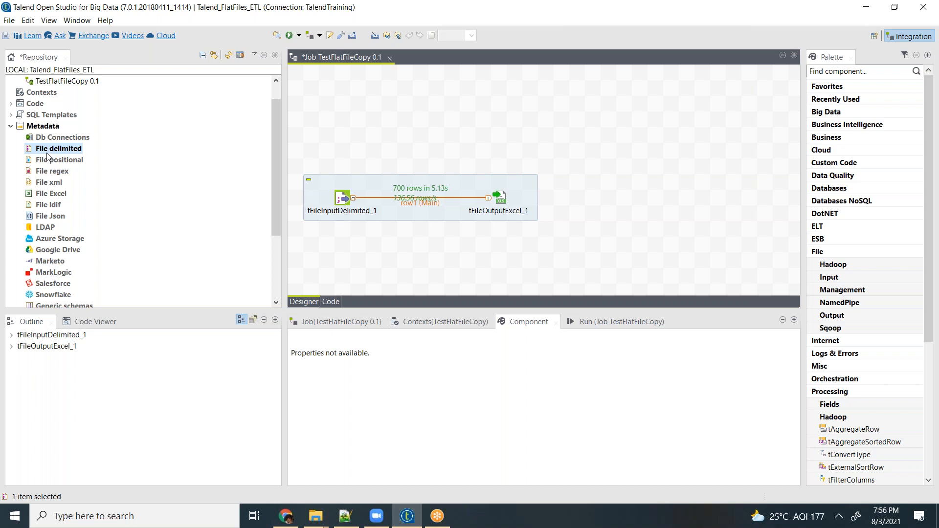
{"action": "right_click", "coordinate": [52, 150]}
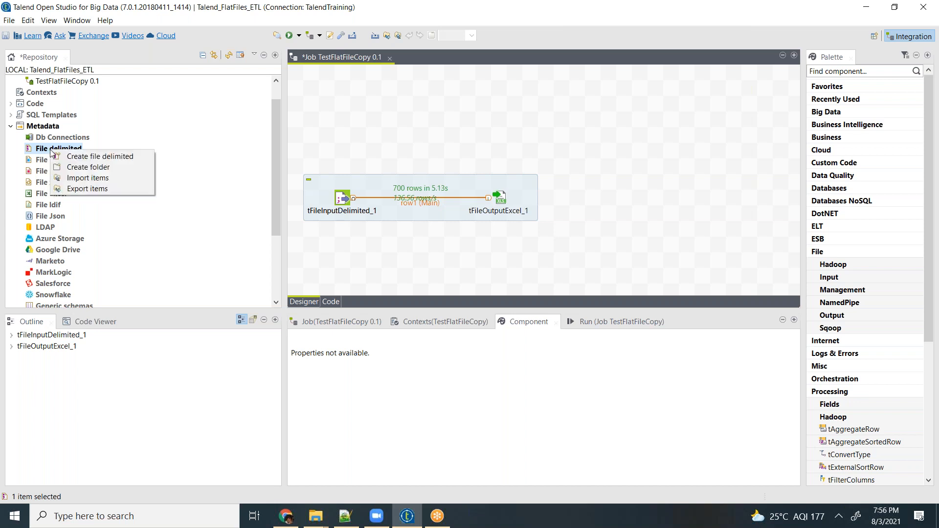
{"action": "left_click", "coordinate": [120, 157]}
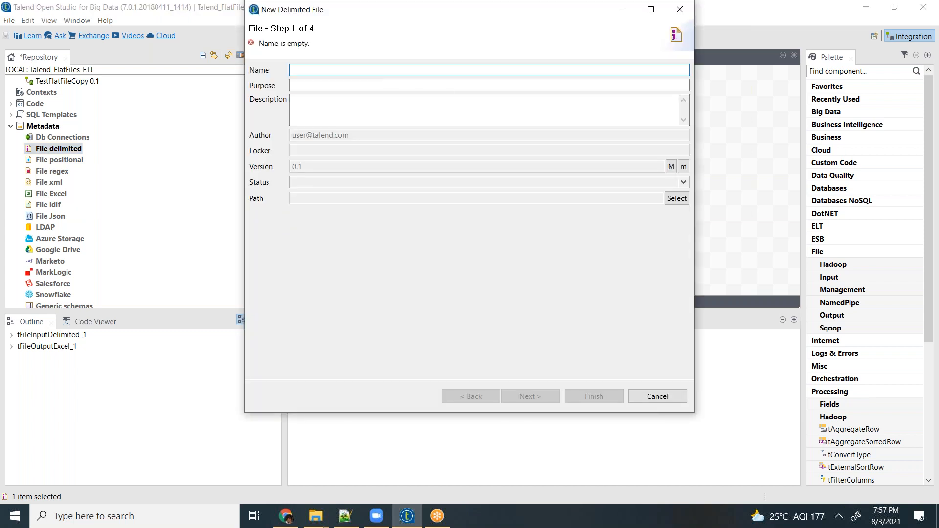
{"action": "type", "text": "MySales"}
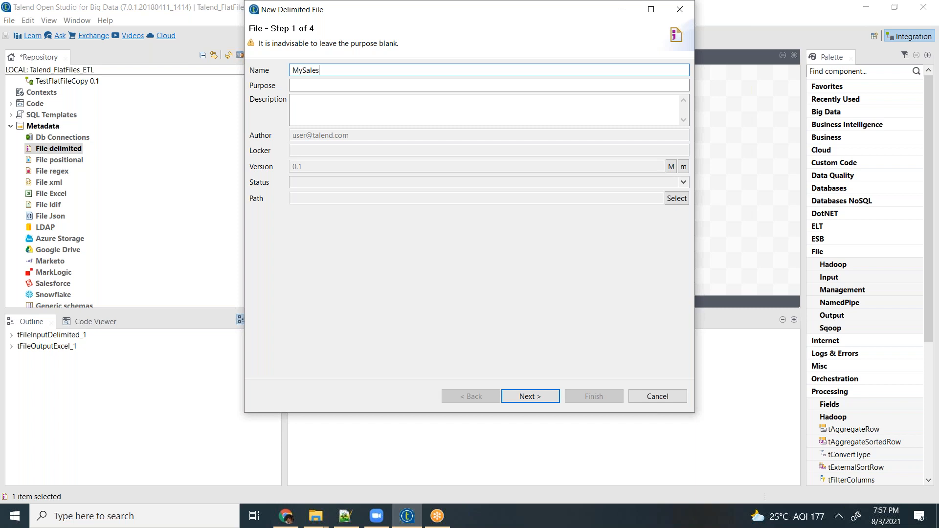
{"action": "type", "text": "Data"}
{"action": "left_click", "coordinate": [519, 401]}
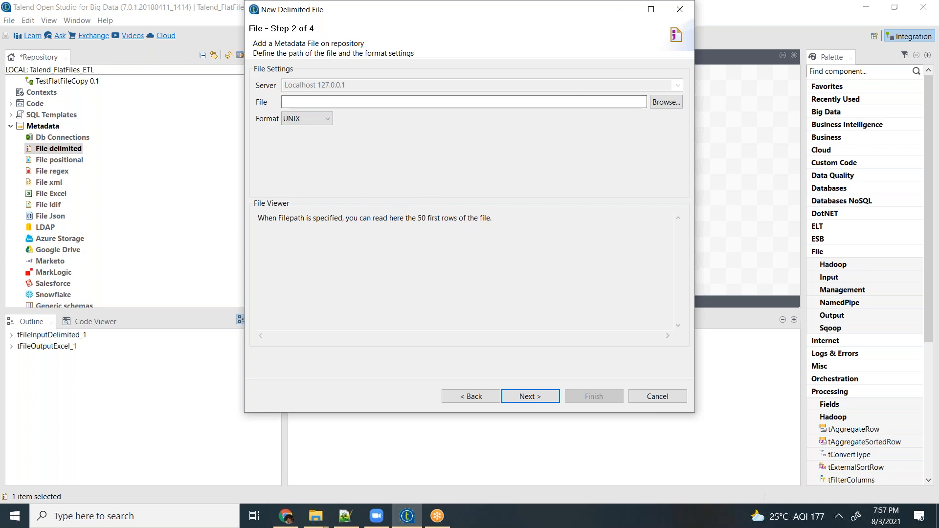
- Set the delimited file's format to WINDOWS
{"action": "left_click", "coordinate": [324, 120]}
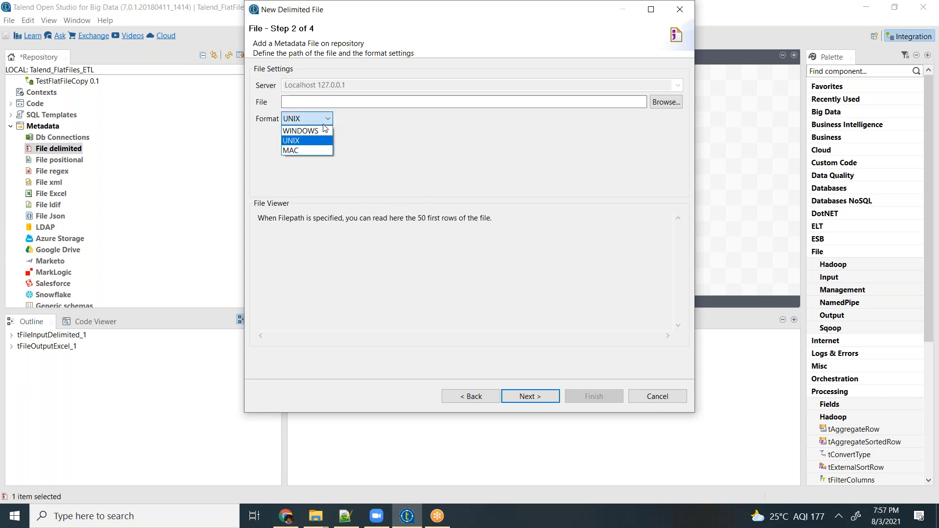
{"action": "left_click", "coordinate": [313, 131]}
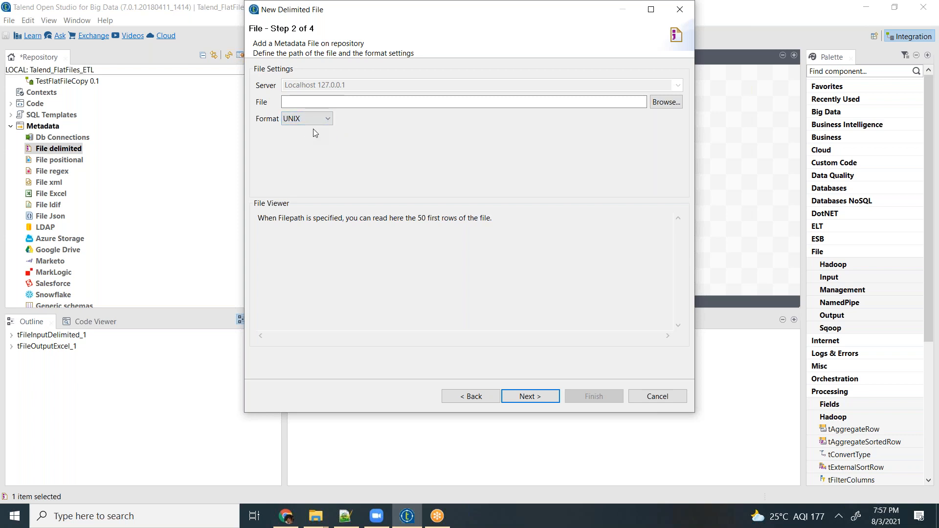
{"action": "left_click", "coordinate": [325, 120]}
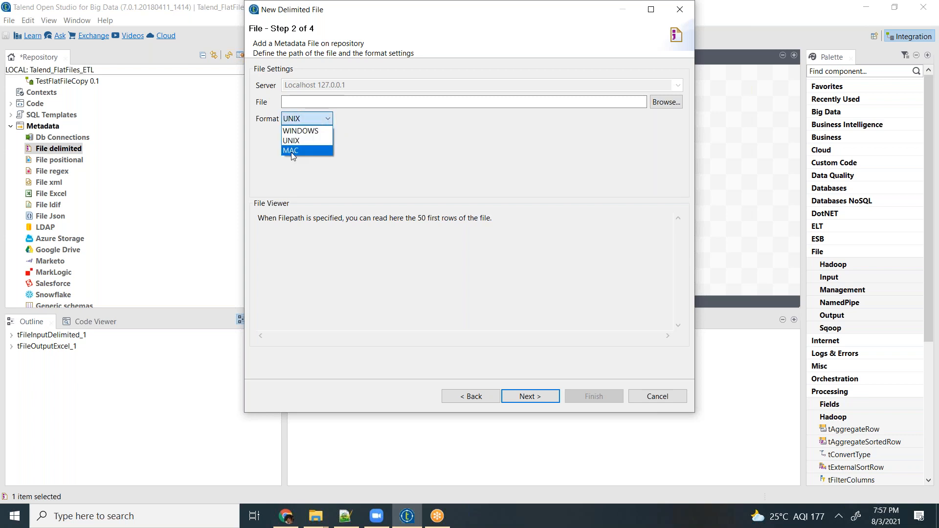
{"action": "left_click", "coordinate": [311, 131]}
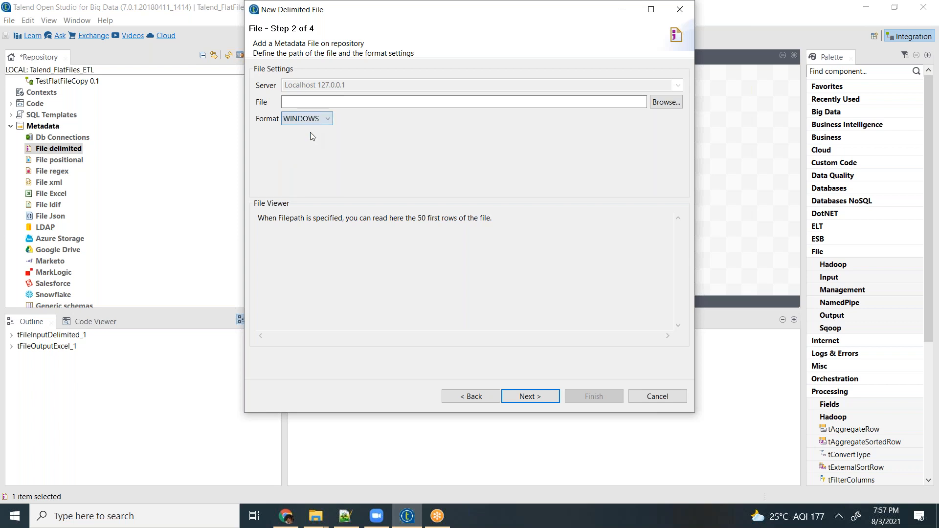
- Choose Financial_extracted.dat from the Desktop's DAy2 folder, listing all file types, and continue to the parse settings
{"action": "left_click", "coordinate": [666, 102]}
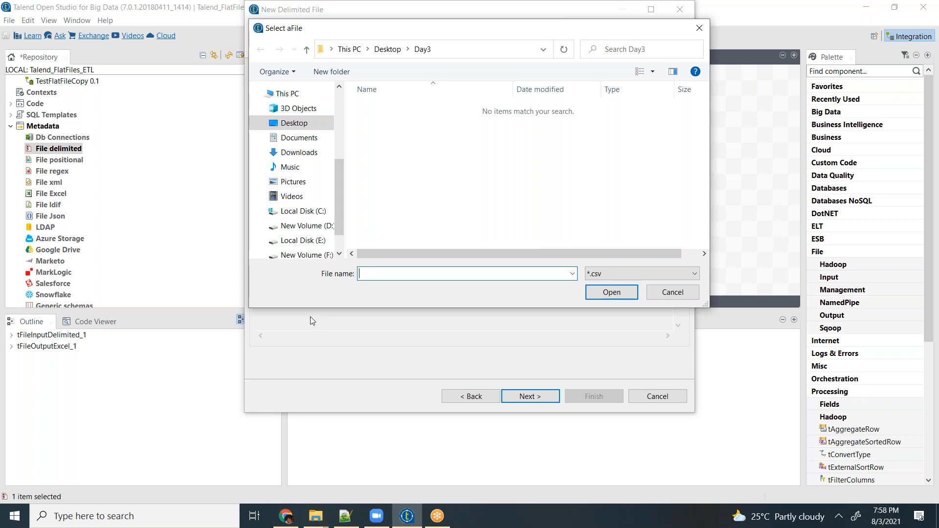
{"action": "left_click", "coordinate": [295, 126]}
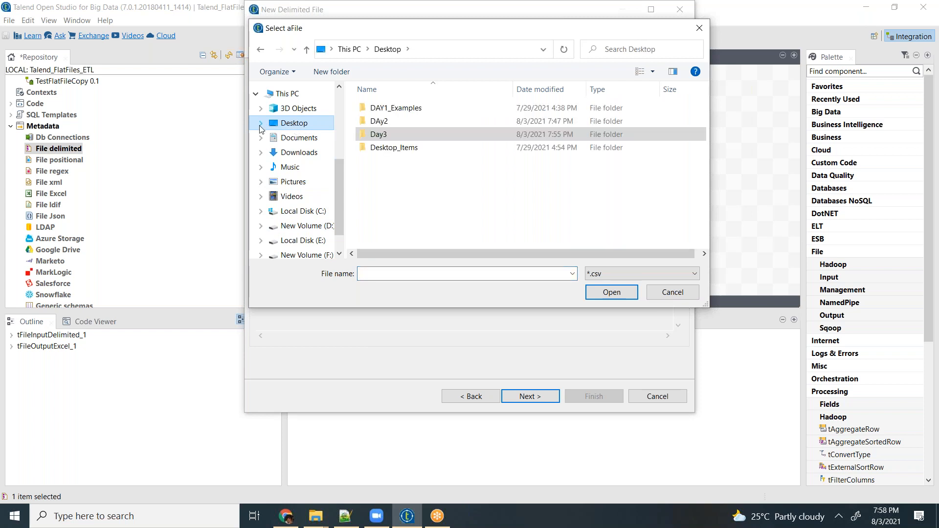
{"action": "left_click", "coordinate": [385, 125]}
{"action": "double_click", "coordinate": [385, 125]}
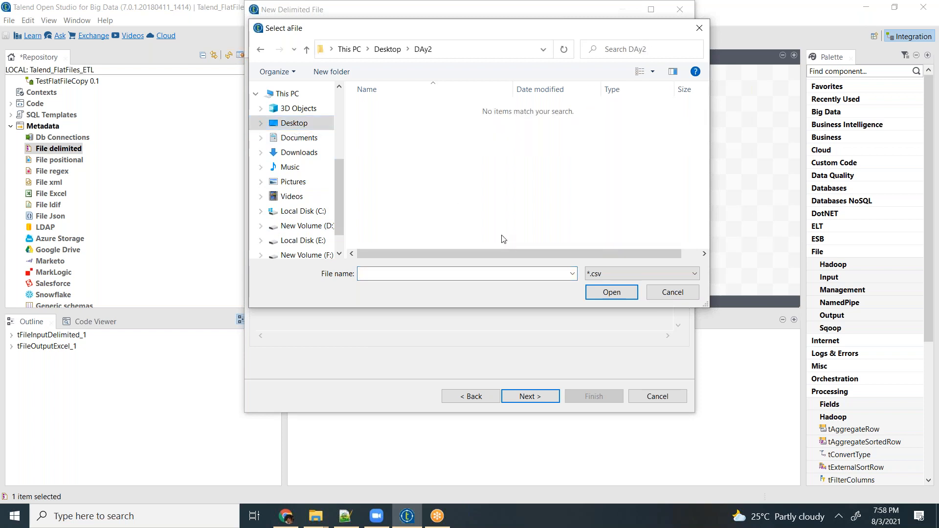
{"action": "left_click", "coordinate": [635, 277]}
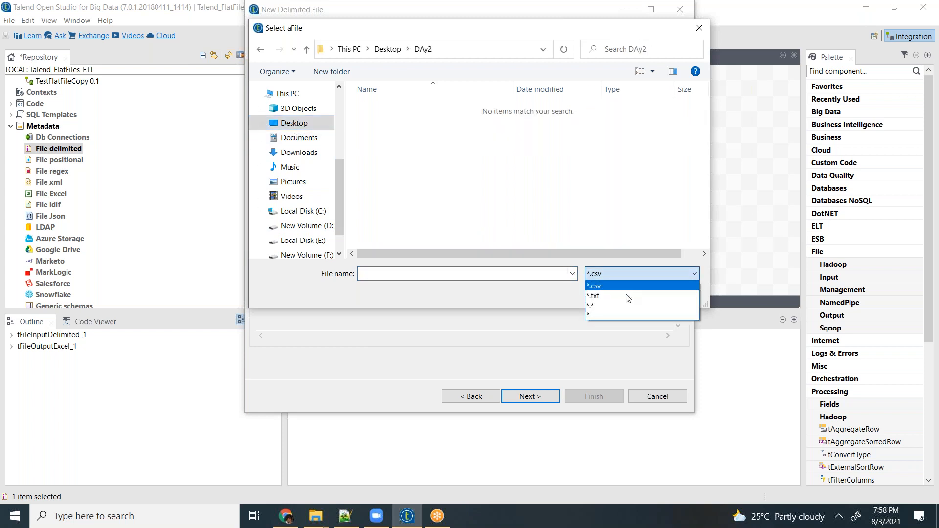
{"action": "left_click", "coordinate": [609, 315]}
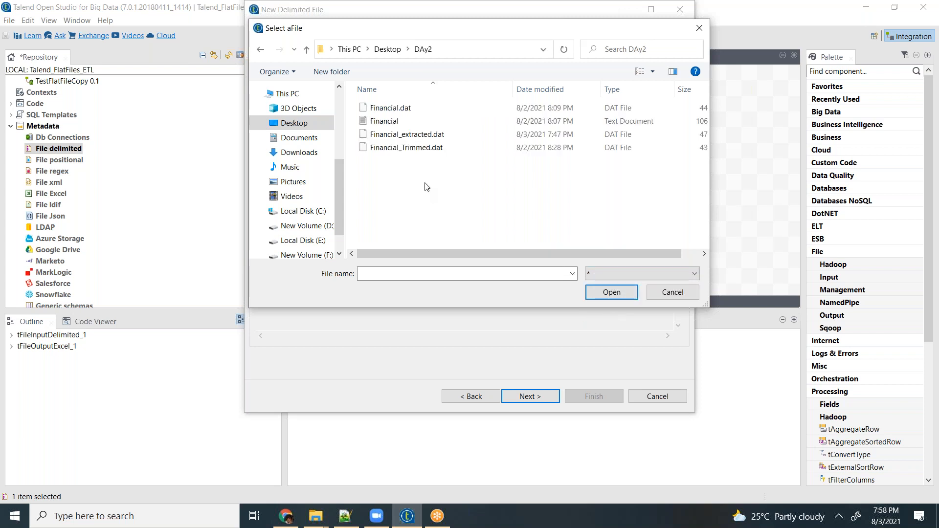
{"action": "left_click", "coordinate": [413, 137]}
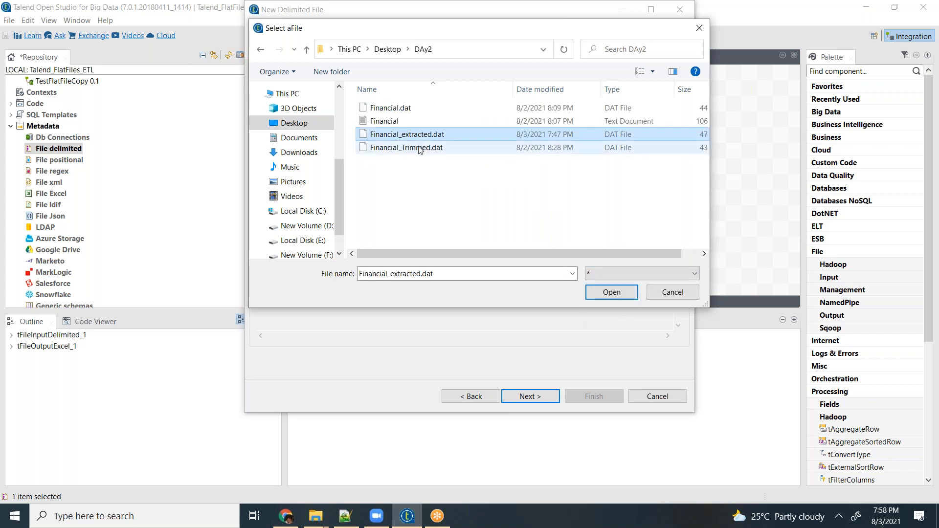
{"action": "left_click", "coordinate": [422, 149]}
{"action": "double_click", "coordinate": [407, 134]}
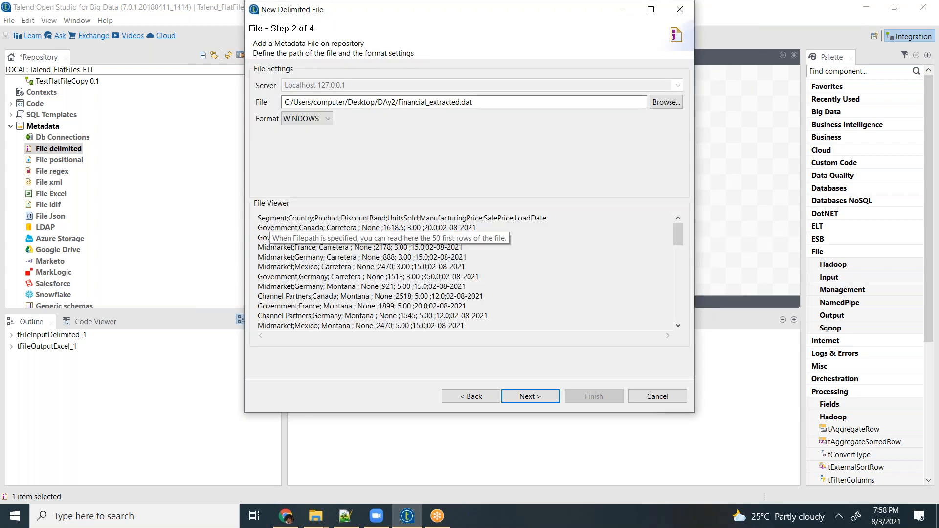
{"action": "left_click", "coordinate": [533, 404]}
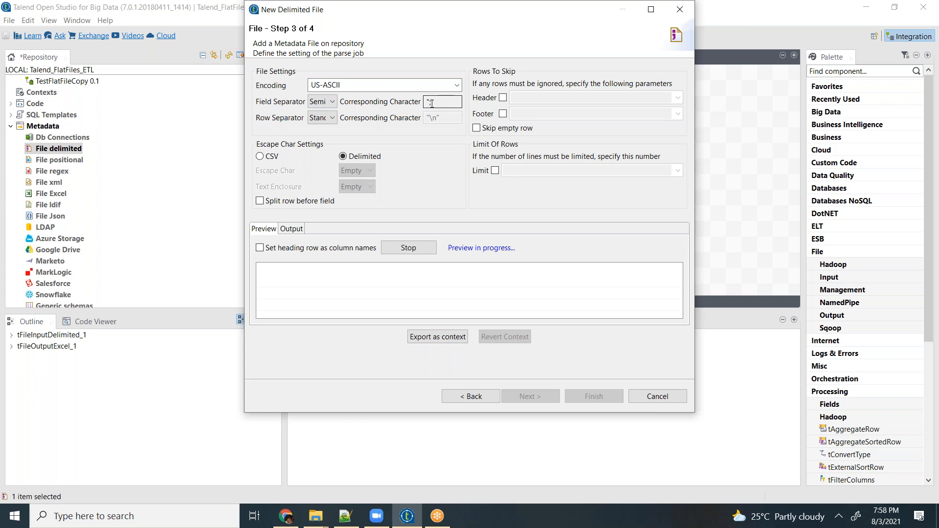
- Enable header skipping with 1 row, set the heading row as column names, refresh the preview and check the output view
{"action": "left_click", "coordinate": [502, 97]}
{"action": "type", "text": "1"}
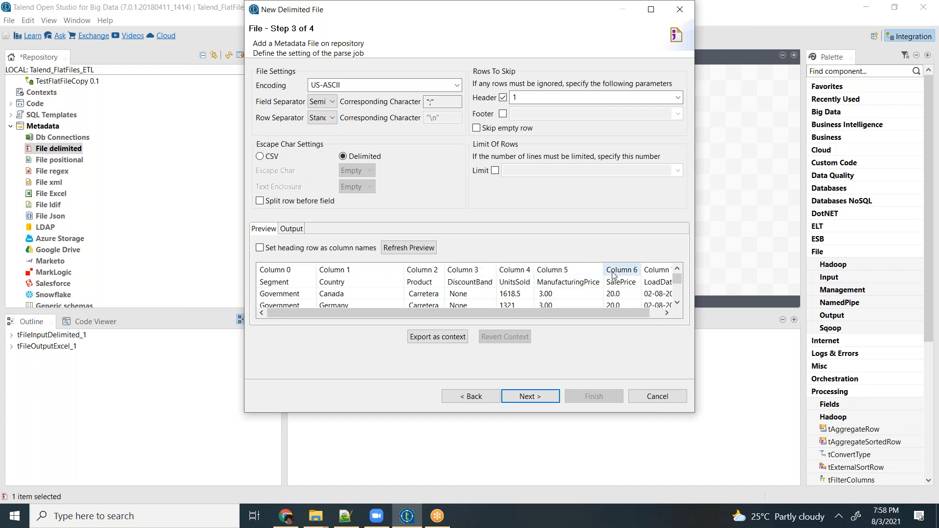
{"action": "left_click", "coordinate": [260, 248]}
{"action": "left_click", "coordinate": [411, 251]}
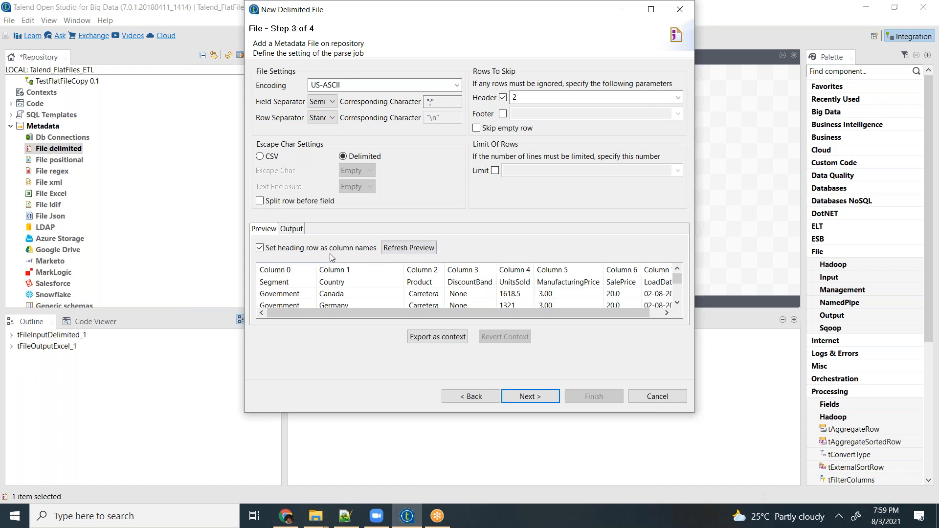
{"action": "left_click", "coordinate": [410, 248]}
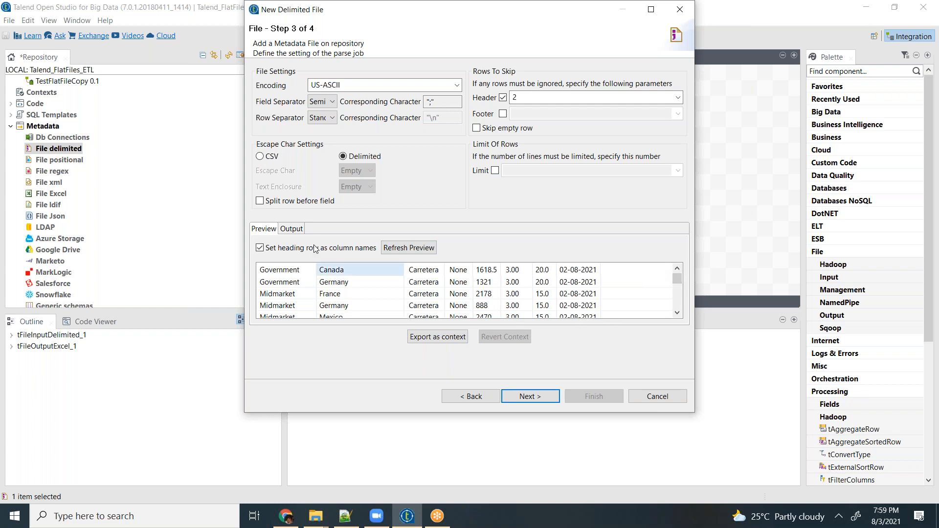
{"action": "left_click", "coordinate": [298, 230]}
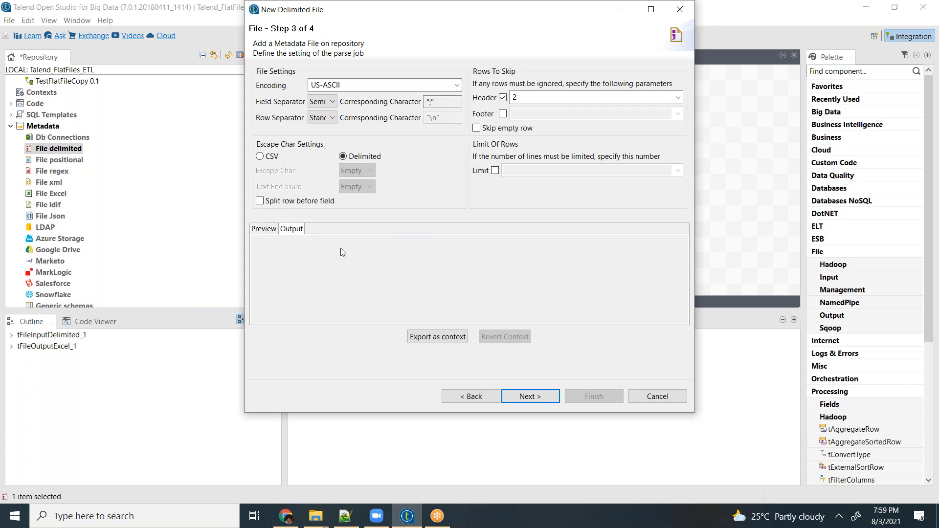
{"action": "left_click", "coordinate": [263, 231]}
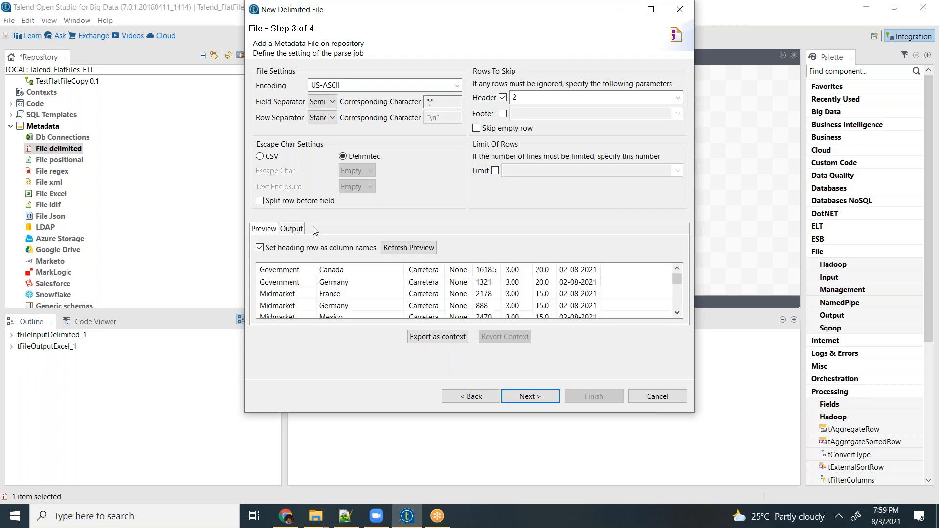
- Set the header rows to skip to 1, refresh the preview and continue to the schema definition
{"action": "left_click", "coordinate": [521, 97]}
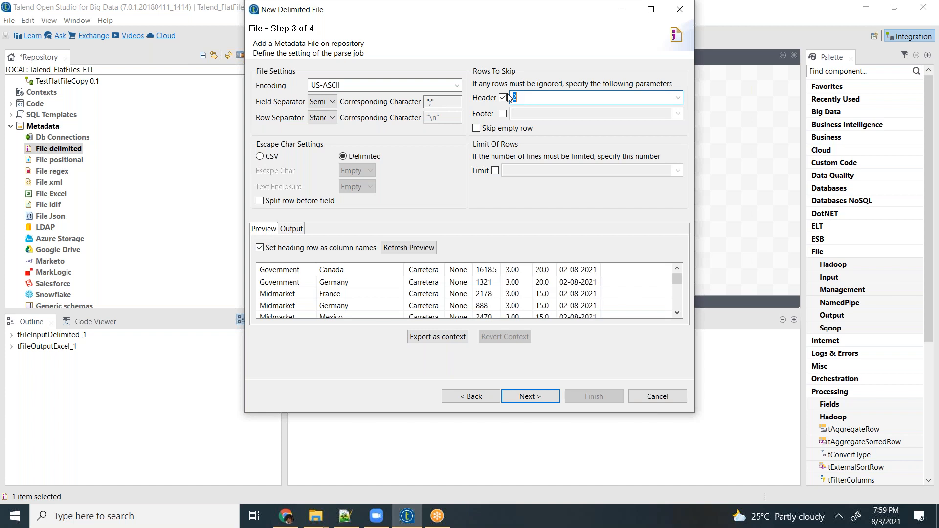
{"action": "type", "text": "1"}
{"action": "left_click", "coordinate": [411, 247]}
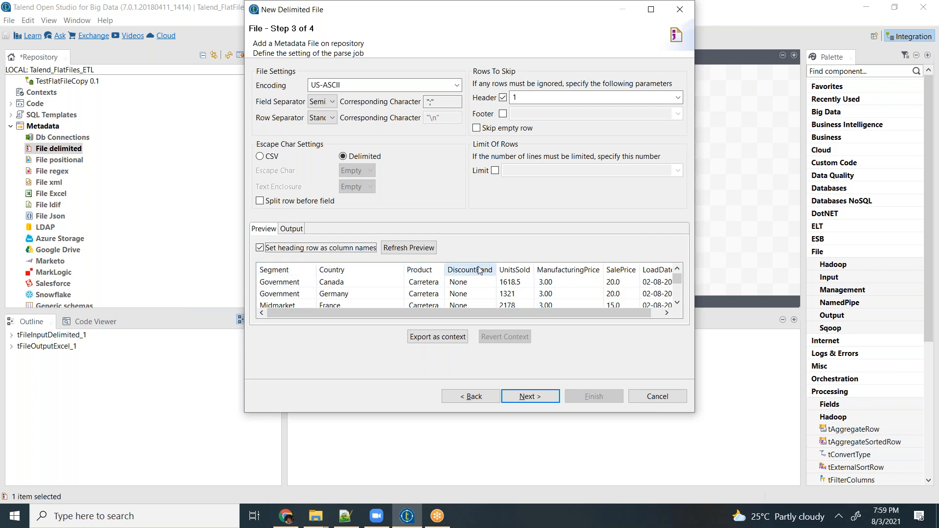
{"action": "left_click", "coordinate": [530, 396]}
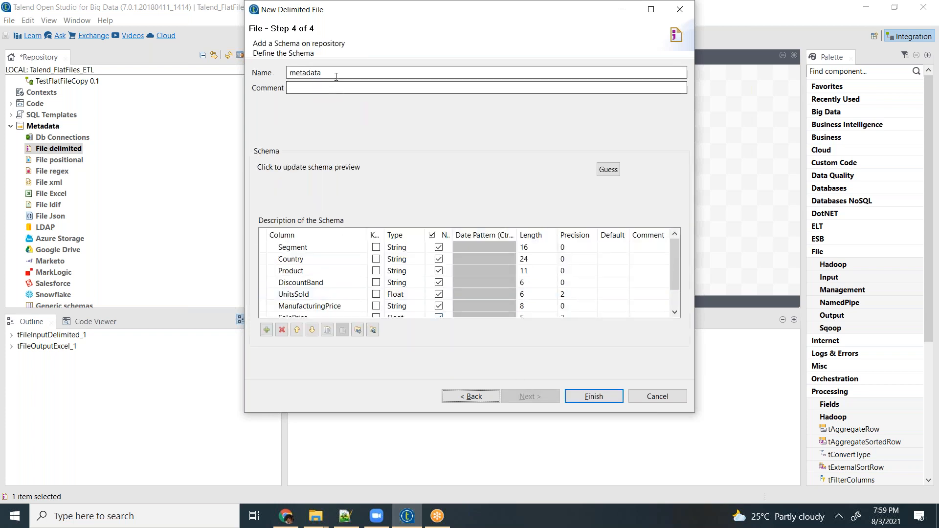
- Name the schema MySalesData
{"action": "left_click_drag", "start_coordinate": [341, 72], "coordinate": [287, 71]}
{"action": "key", "text": "Tab"}
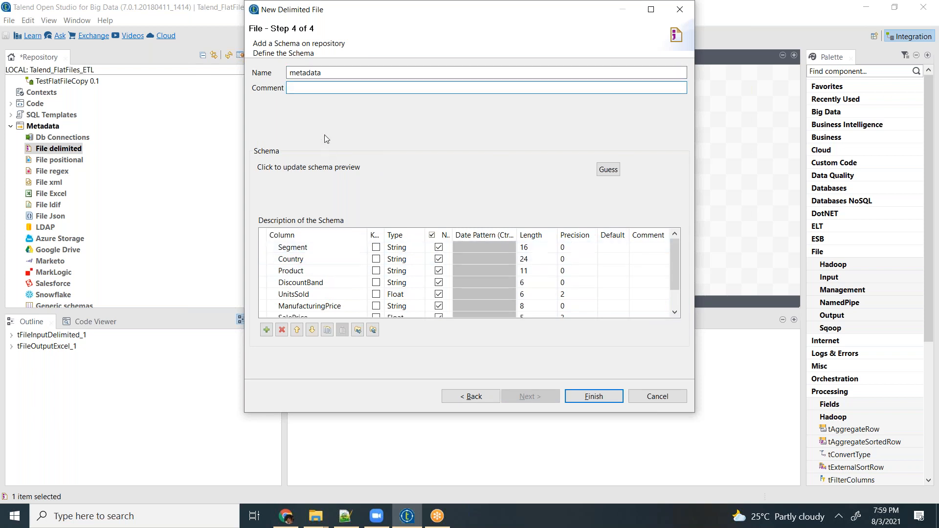
{"action": "left_click_drag", "start_coordinate": [321, 72], "coordinate": [288, 72]}
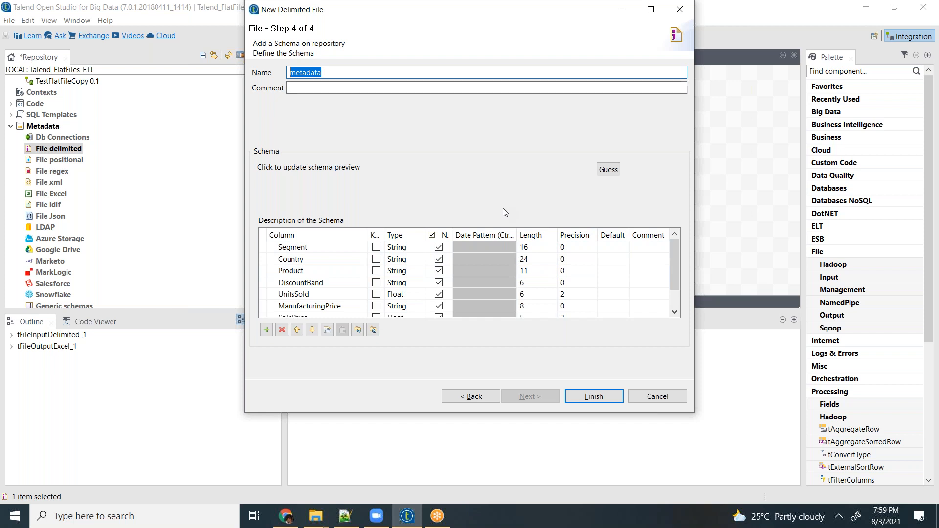
{"action": "type", "text": "MySalesData"}
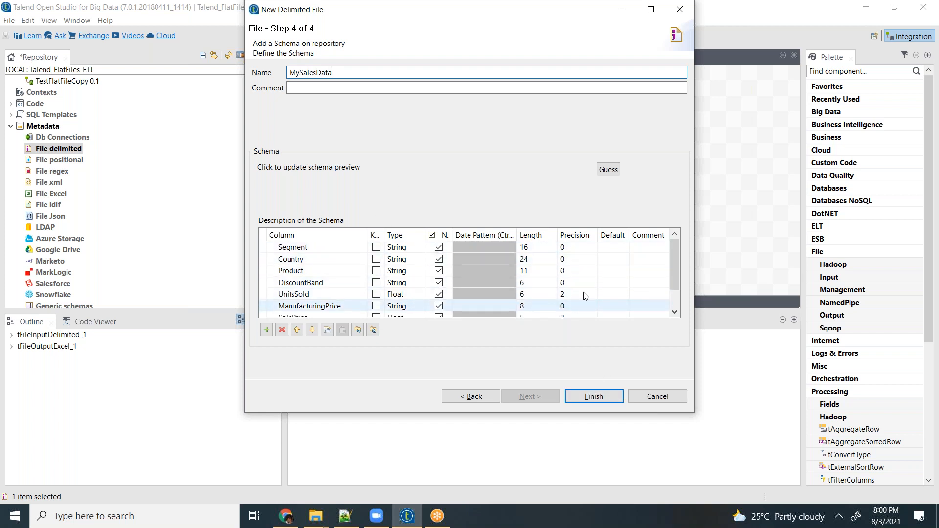
- Review the schema's column lengths and the LoadDate column's type and date pattern, and finish creating the metadata
{"action": "mouse_move", "coordinate": [674, 254]}
{"action": "left_mouse_down"}
{"action": "mouse_move", "coordinate": [674, 289]}
{"action": "mouse_move", "coordinate": [676, 242]}
{"action": "left_mouse_up"}
{"action": "left_click", "coordinate": [538, 248]}
{"action": "left_click", "coordinate": [538, 248]}
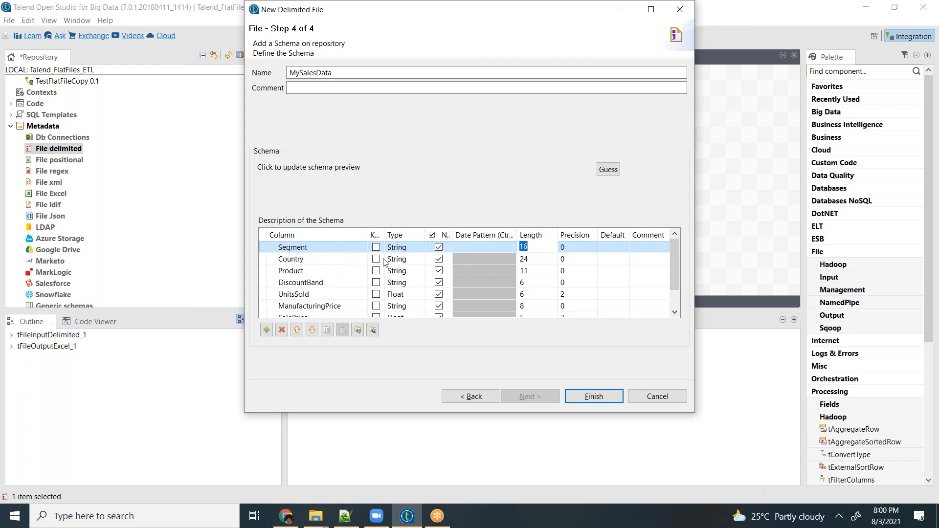
{"action": "left_click", "coordinate": [544, 248]}
{"action": "left_click", "coordinate": [543, 260]}
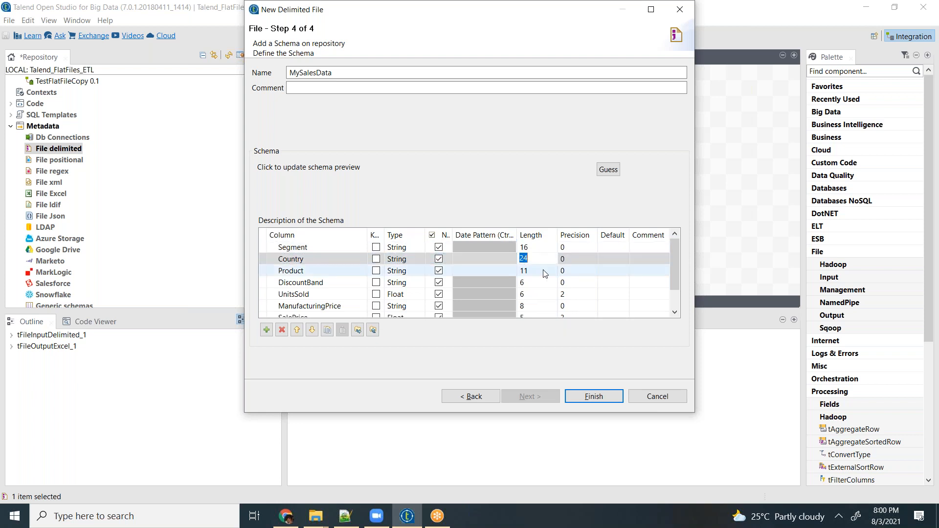
{"action": "left_click", "coordinate": [545, 271]}
{"action": "scroll", "coordinate": [636, 295], "scroll_direction": "down", "scroll_amount": 1}
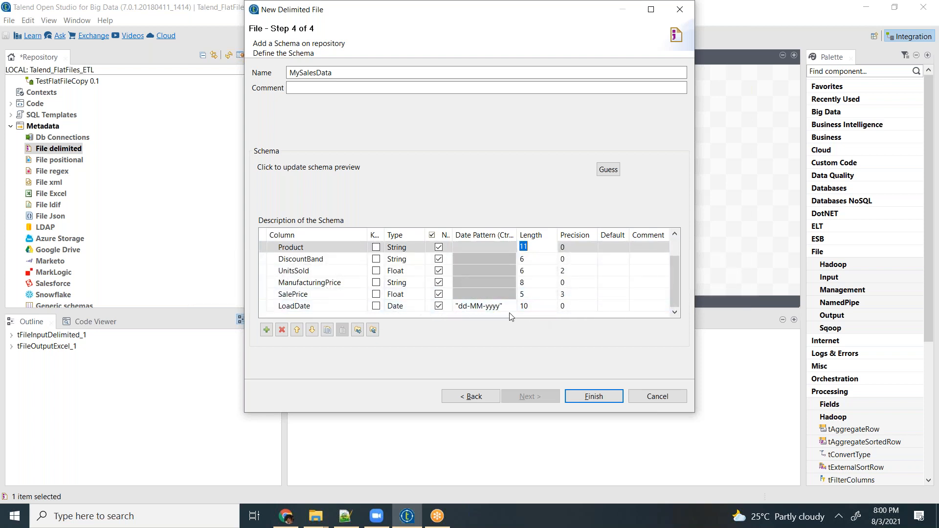
{"action": "left_click", "coordinate": [284, 309]}
{"action": "key", "text": "Return"}
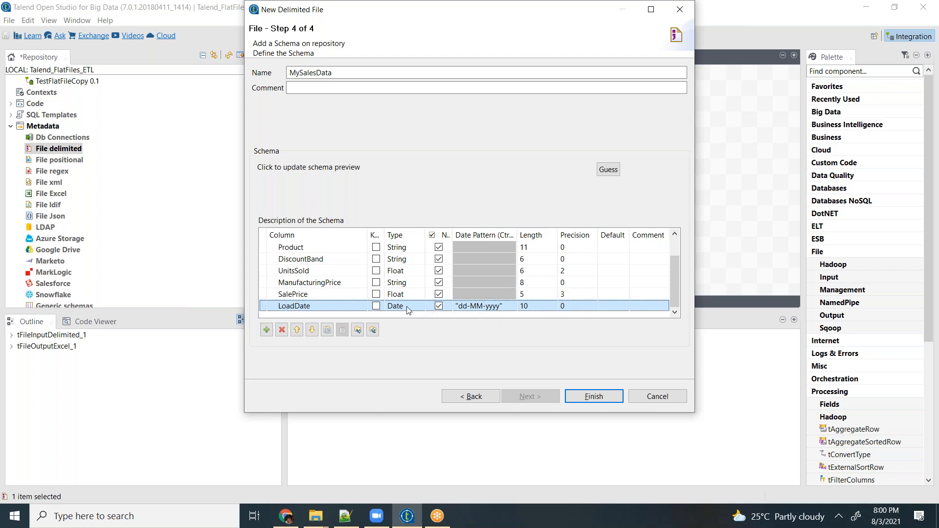
{"action": "left_click", "coordinate": [589, 397]}
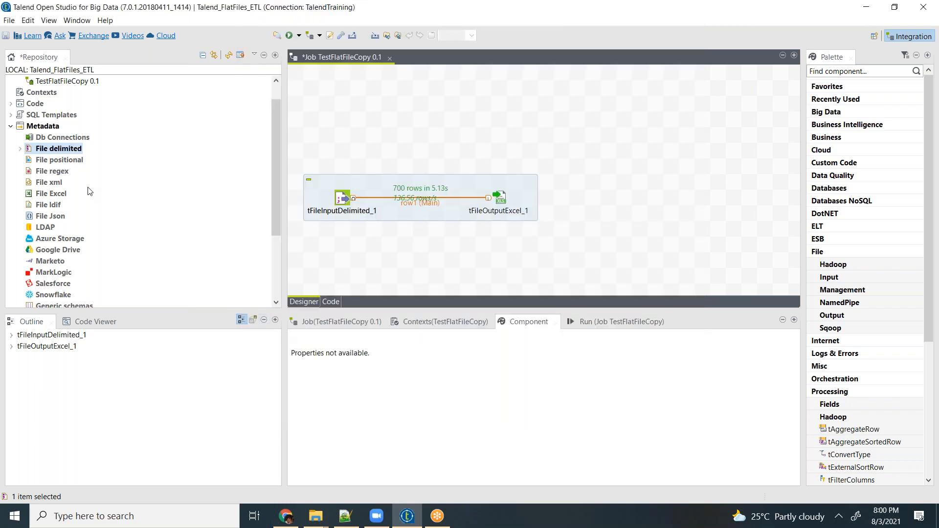
- Expand the File delimited node and its MySalesData entry to show the schema
{"action": "left_click", "coordinate": [22, 148]}
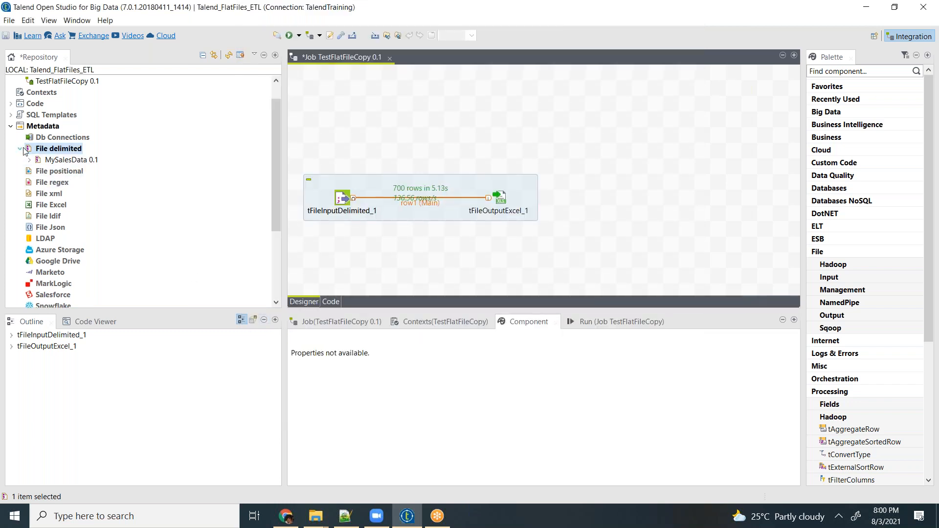
{"action": "left_click", "coordinate": [77, 163]}
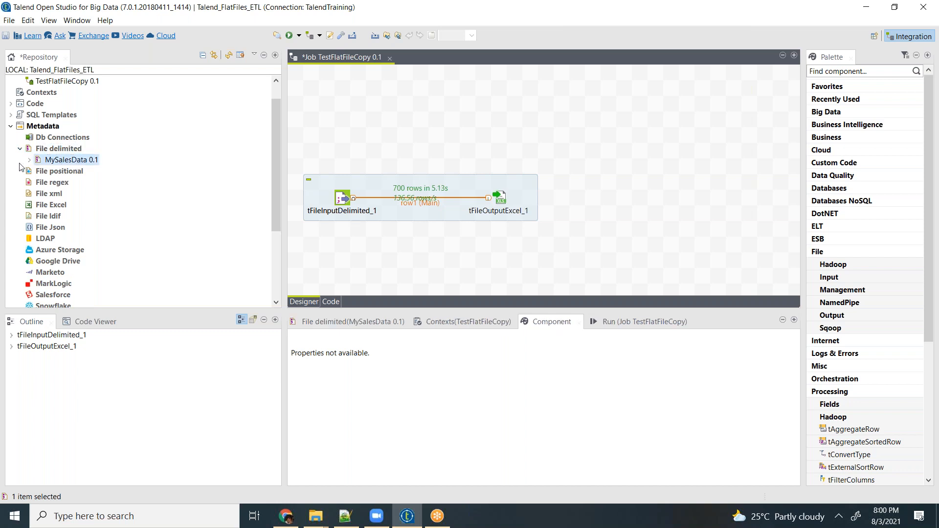
{"action": "left_click", "coordinate": [29, 160]}
{"action": "left_click", "coordinate": [47, 169]}
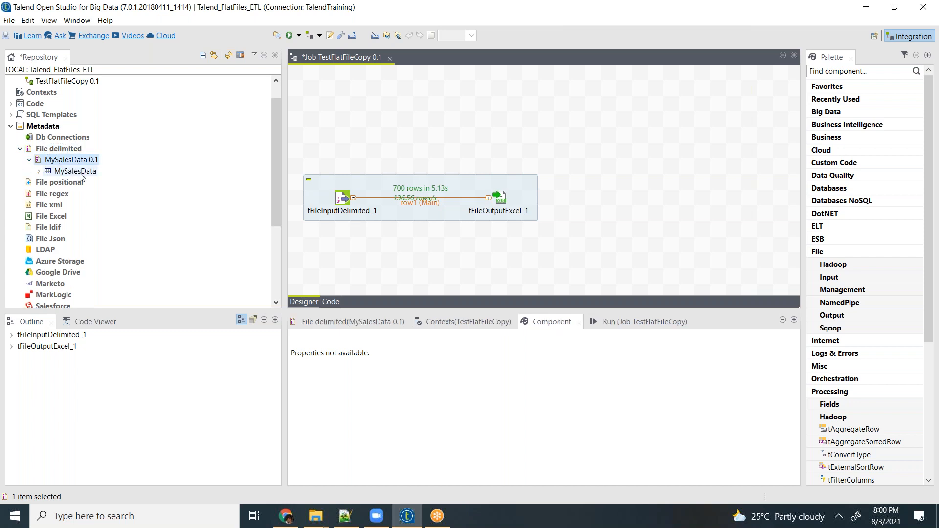
- Move tFileInputDelimited_1 and tFileOutputExcel_1 side by side along the upper edge of the job canvas
{"action": "left_click_drag", "start_coordinate": [600, 150], "coordinate": [301, 245]}
{"action": "left_click_drag", "start_coordinate": [342, 197], "coordinate": [347, 91]}
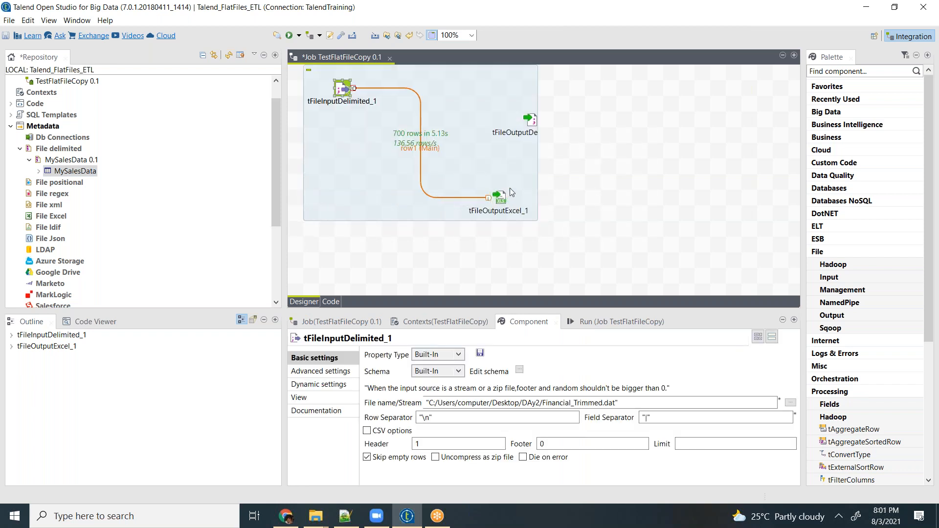
{"action": "left_click_drag", "start_coordinate": [500, 198], "coordinate": [459, 86]}
{"action": "left_click", "coordinate": [394, 249]}
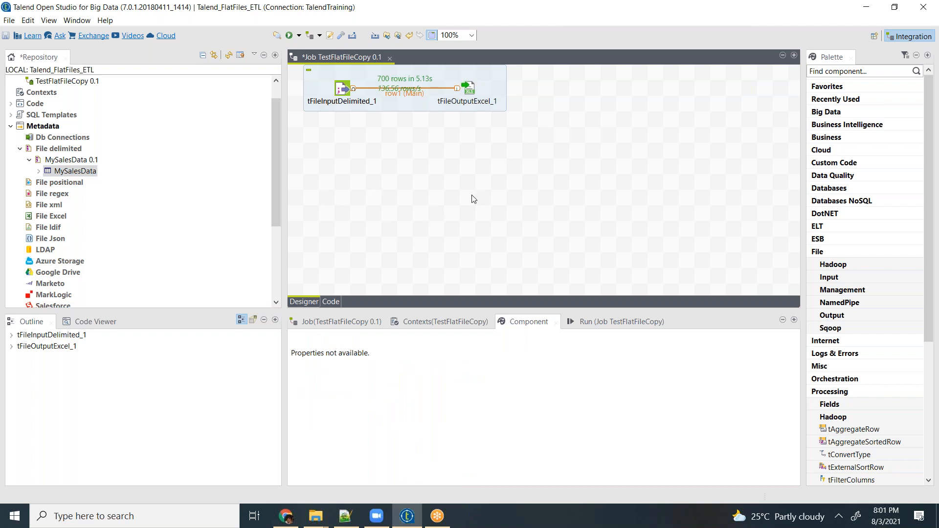
- Add the MySalesData metadata entry to the job canvas as a tFileInputDelimited component below the existing flow
{"action": "left_click", "coordinate": [82, 162]}
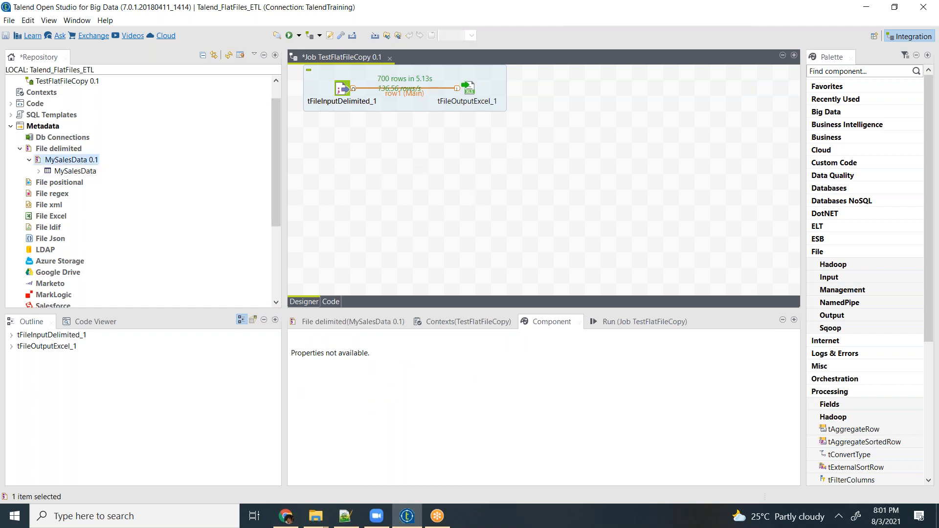
{"action": "left_click_drag", "start_coordinate": [82, 161], "coordinate": [407, 173]}
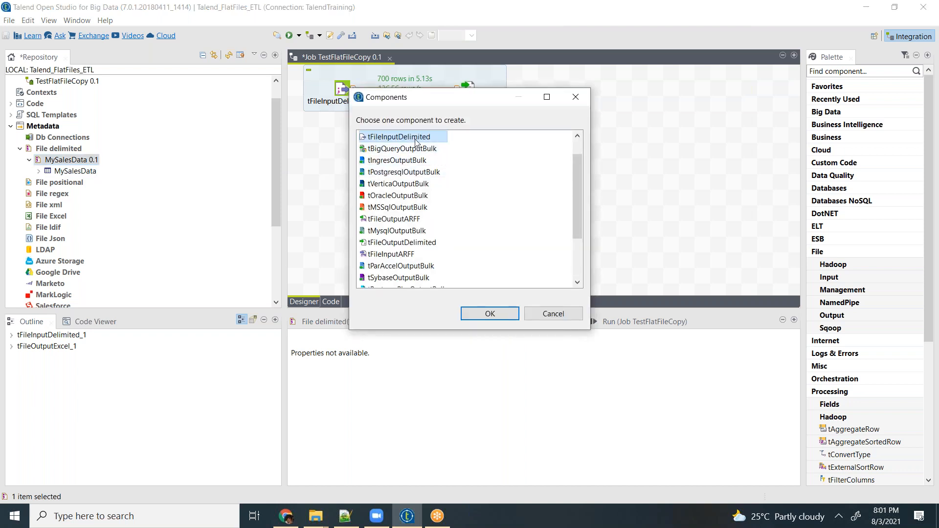
{"action": "left_click_drag", "start_coordinate": [577, 189], "coordinate": [580, 153]}
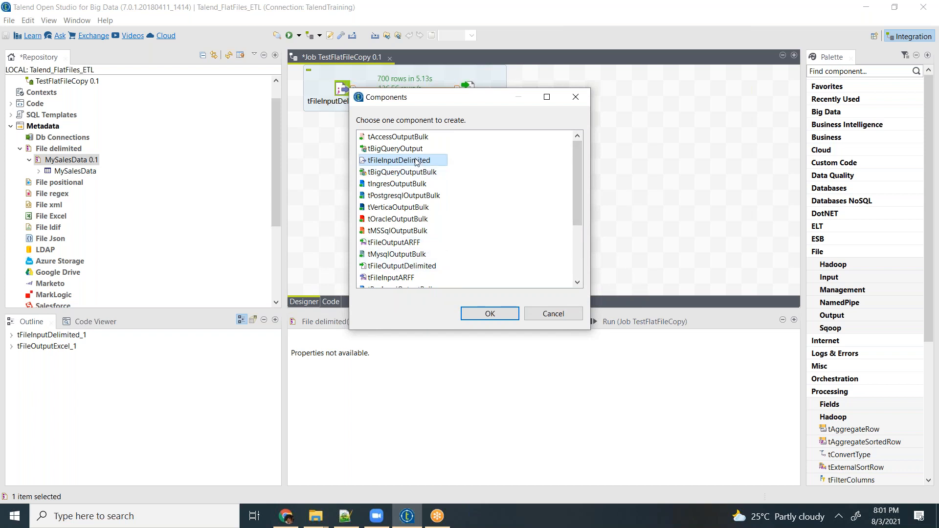
{"action": "double_click", "coordinate": [413, 161]}
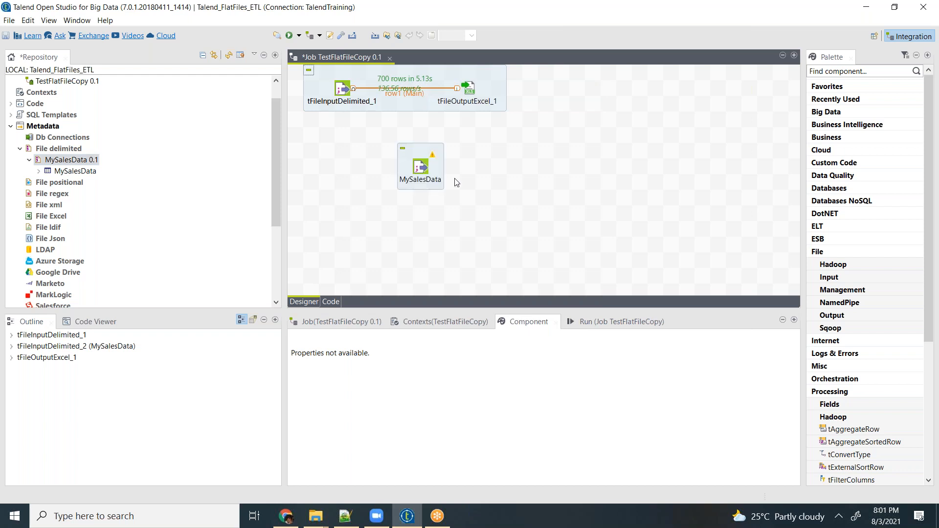
- Open the MySalesData component's basic settings and check the edit options for its file name without applying them
{"action": "left_click", "coordinate": [423, 173]}
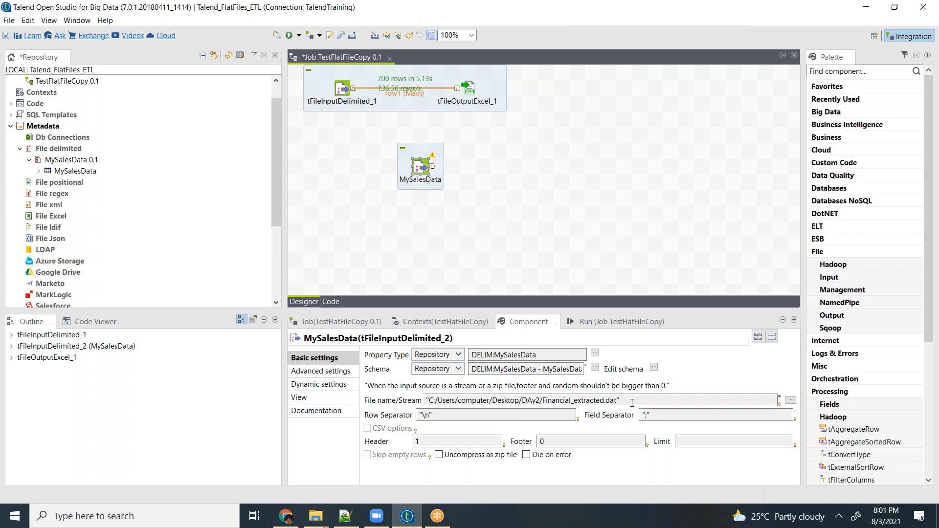
{"action": "left_click", "coordinate": [632, 403]}
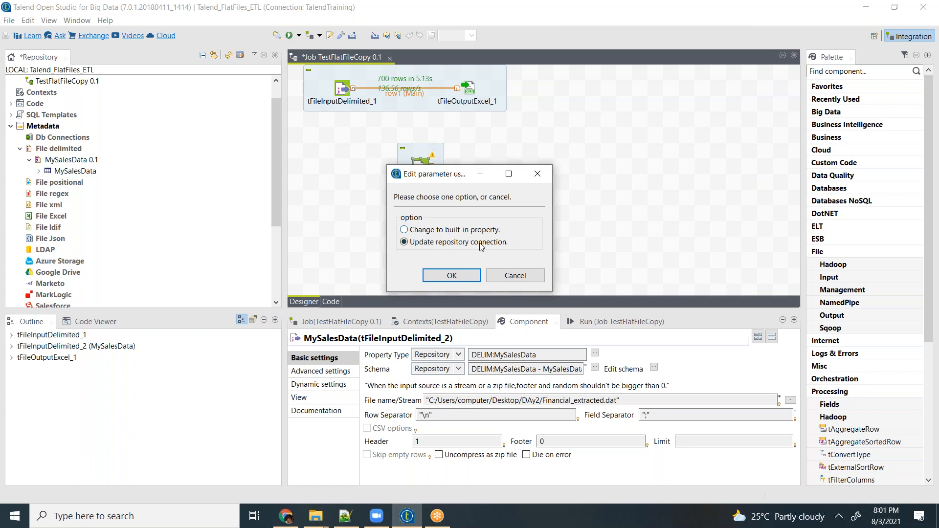
{"action": "left_click", "coordinate": [523, 277]}
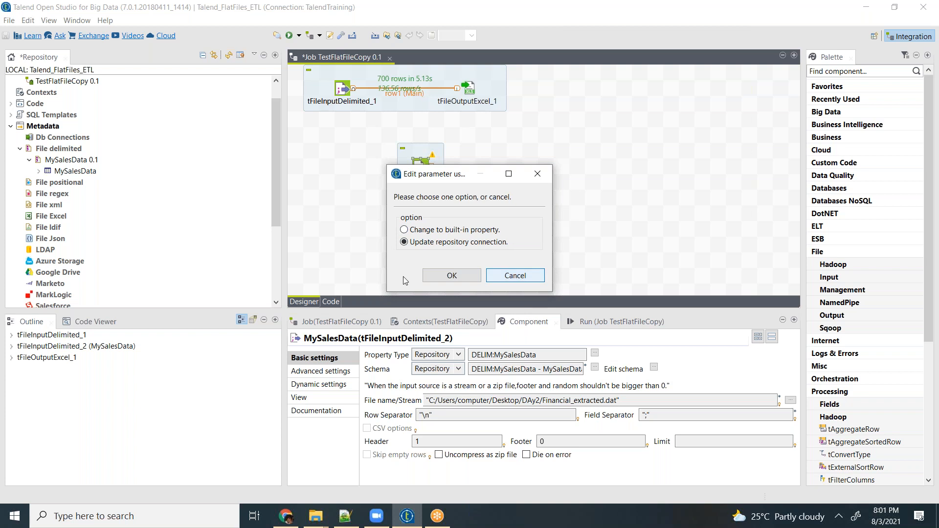
{"action": "left_click", "coordinate": [481, 231]}
{"action": "left_click", "coordinate": [518, 277]}
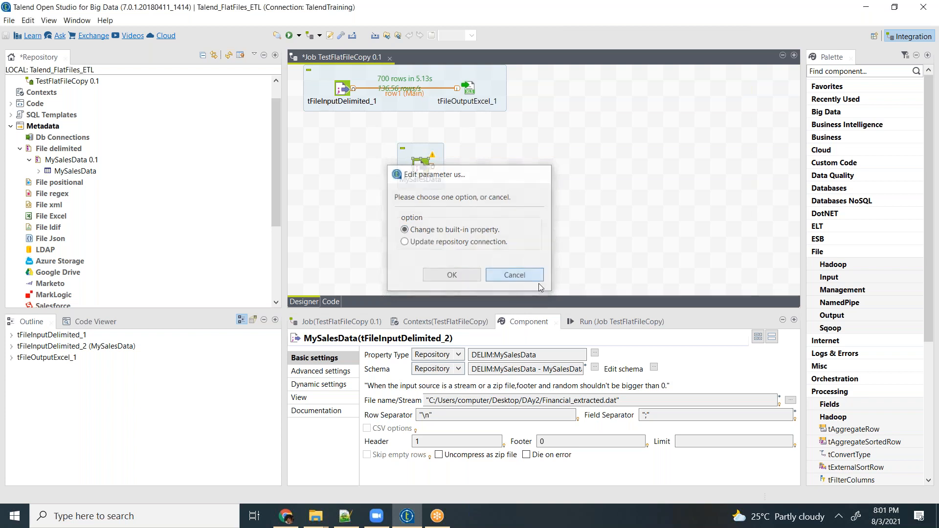
- Convert the MySalesData input component from repository properties to built-in properties
{"action": "left_click", "coordinate": [649, 416]}
{"action": "left_click", "coordinate": [452, 231]}
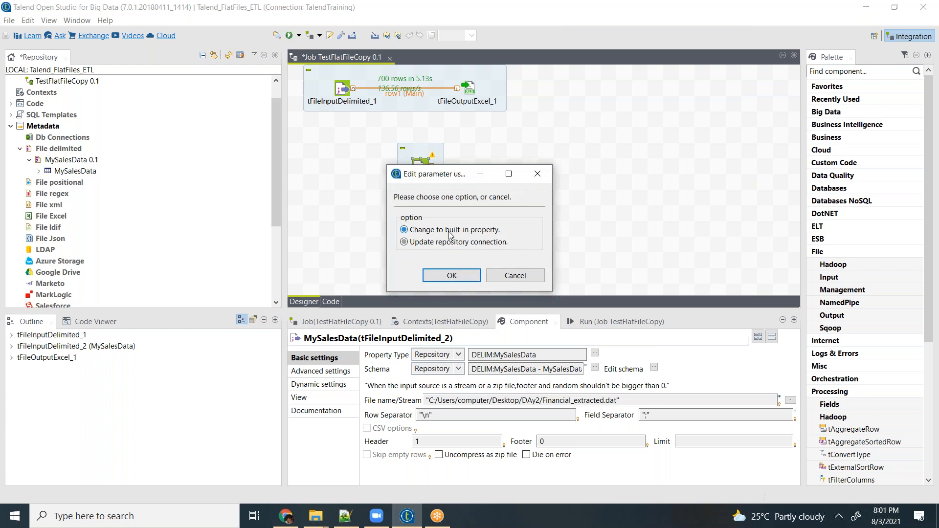
{"action": "left_click", "coordinate": [454, 276]}
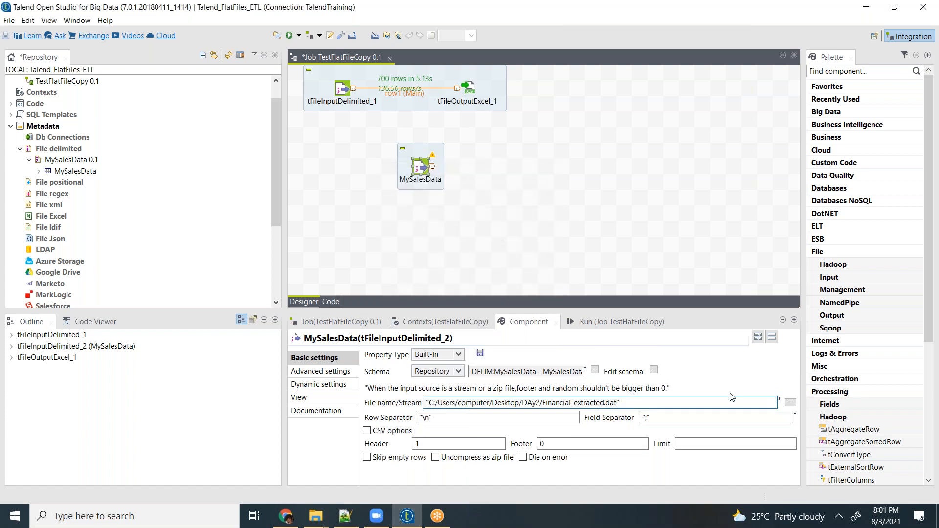
- Point the MySalesData input to Financial_Trimmed.dat in the DAy2 folder and set its field separator to "|"
{"action": "left_click", "coordinate": [666, 403]}
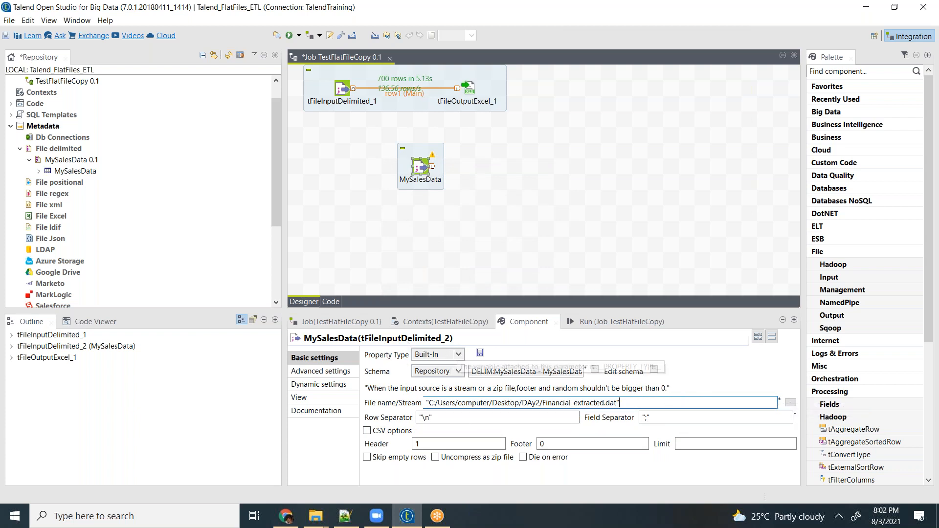
{"action": "left_click_drag", "start_coordinate": [658, 403], "coordinate": [421, 400]}
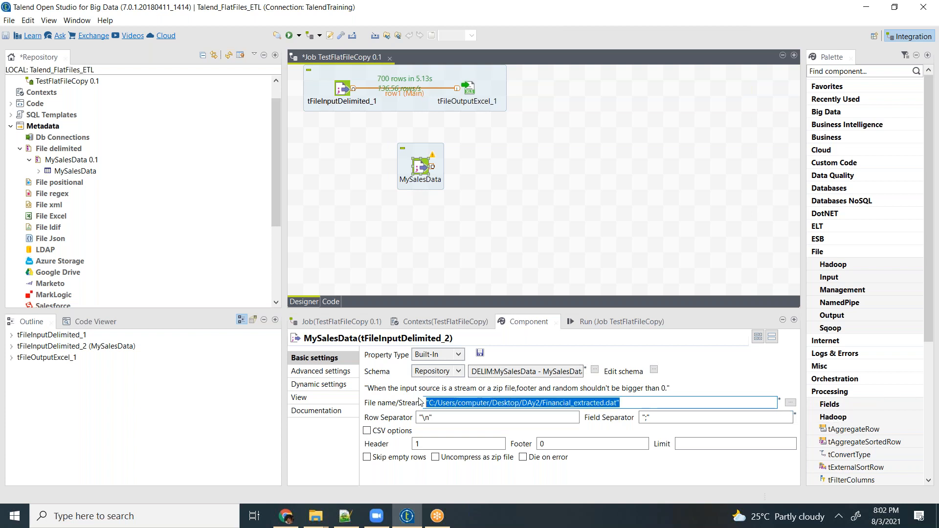
{"action": "left_click", "coordinate": [793, 404]}
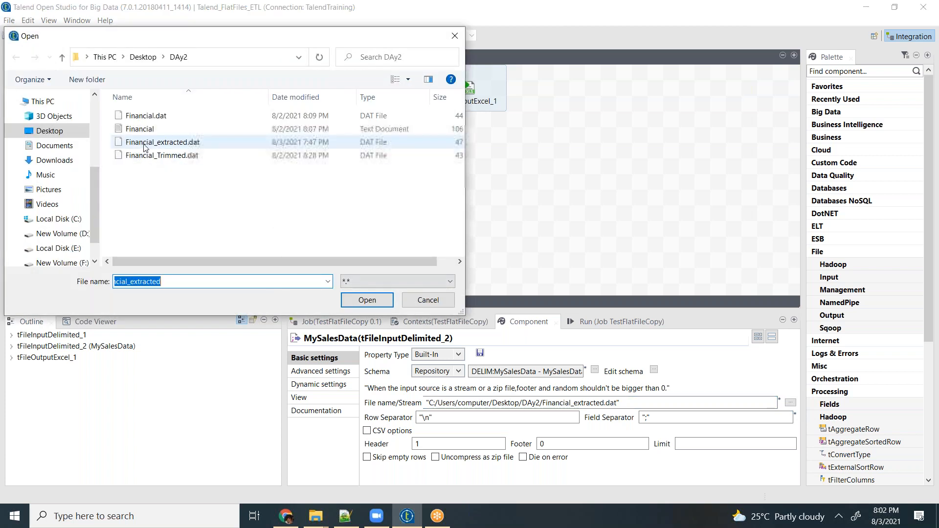
{"action": "double_click", "coordinate": [147, 156]}
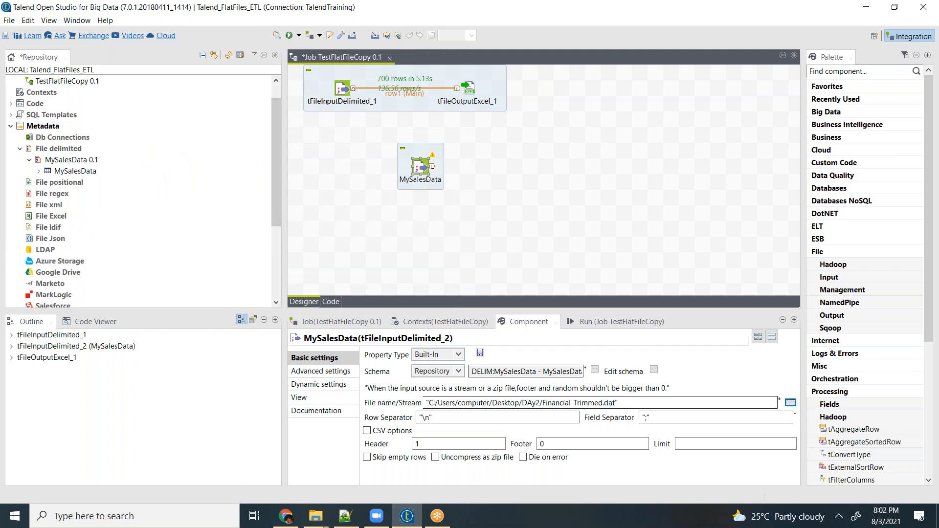
{"action": "left_click", "coordinate": [659, 418]}
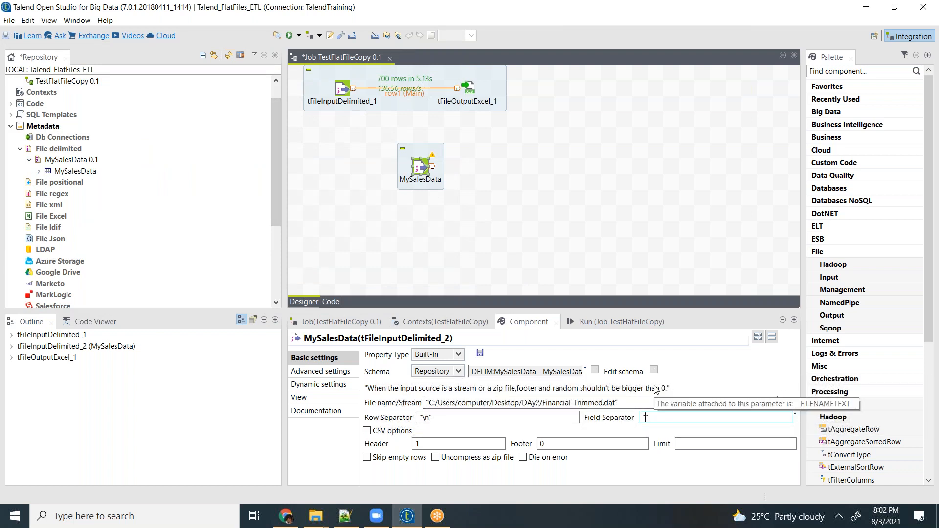
{"action": "type", "text": "|"}
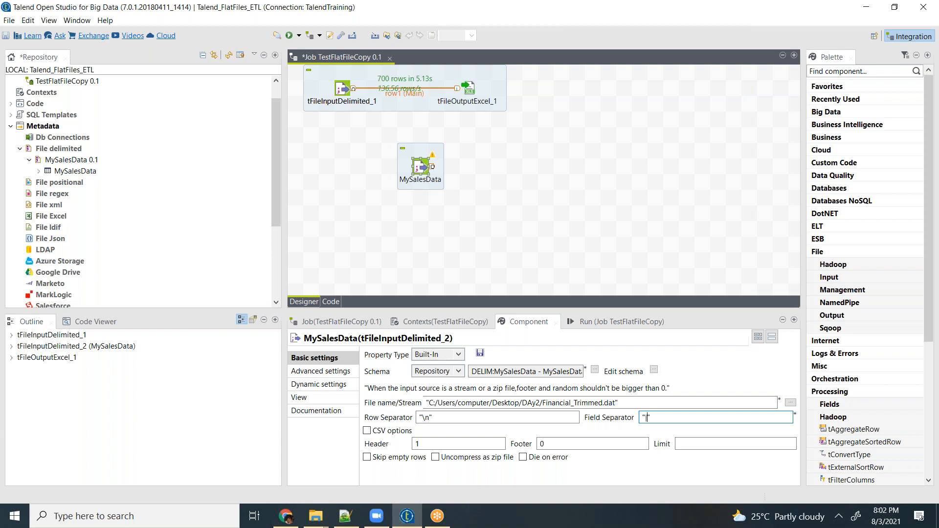
{"action": "left_click", "coordinate": [605, 192]}
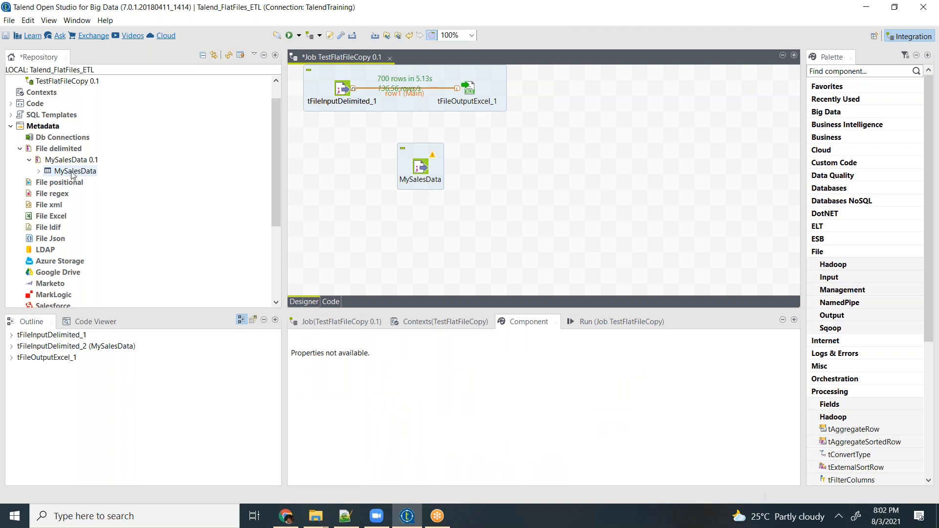
- Add the MySalesData metadata entry to the job canvas again as a tFileOutputDelimited component beside the MySalesData input
{"action": "left_click_drag", "start_coordinate": [366, 203], "coordinate": [621, 192]}
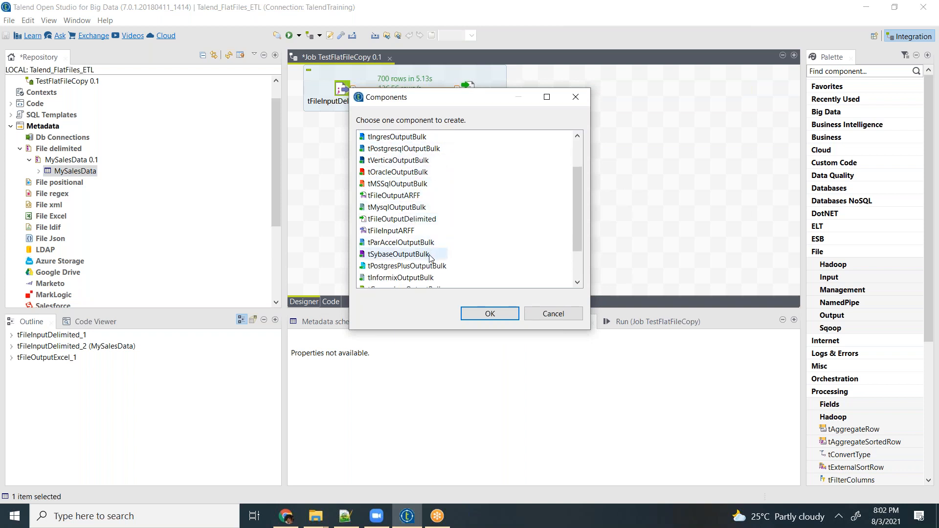
{"action": "scroll", "coordinate": [425, 244], "scroll_direction": "down", "scroll_amount": 2}
{"action": "scroll", "coordinate": [425, 252], "scroll_direction": "up", "scroll_amount": 3}
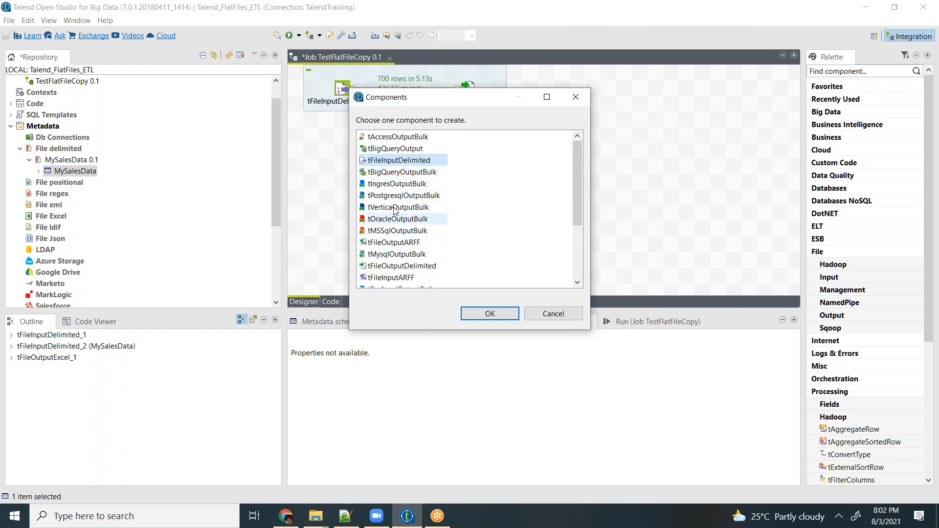
{"action": "double_click", "coordinate": [401, 267]}
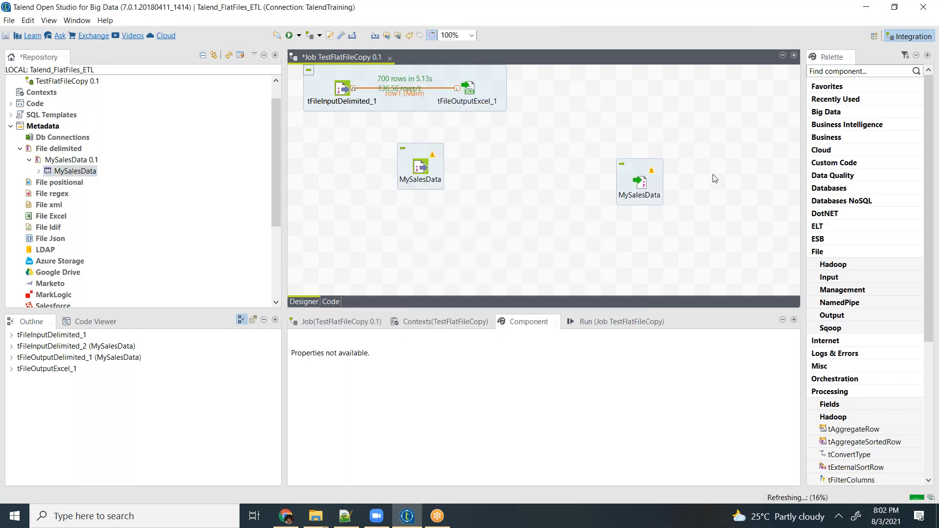
- Set the tFileOutputDelimited component's output file to newFileOutput in the DAy2 folder
{"action": "left_click", "coordinate": [643, 188]}
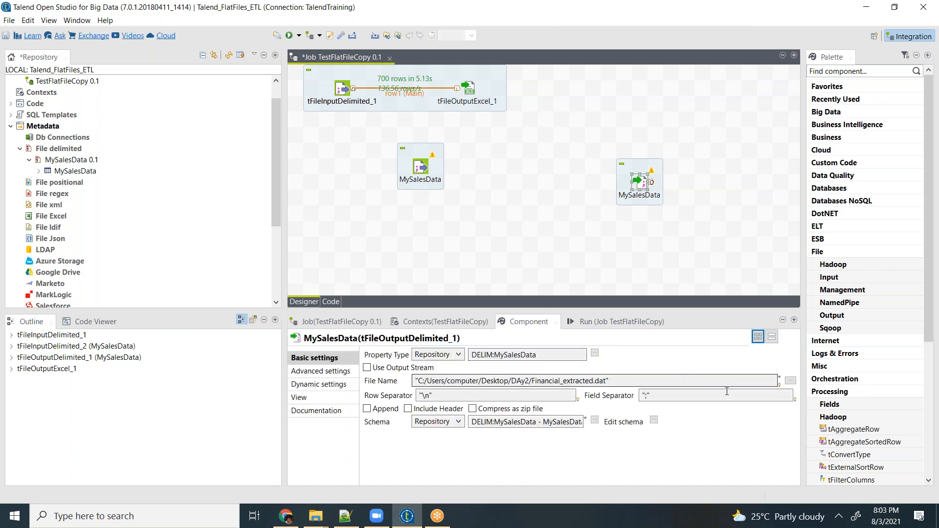
{"action": "left_click", "coordinate": [790, 380]}
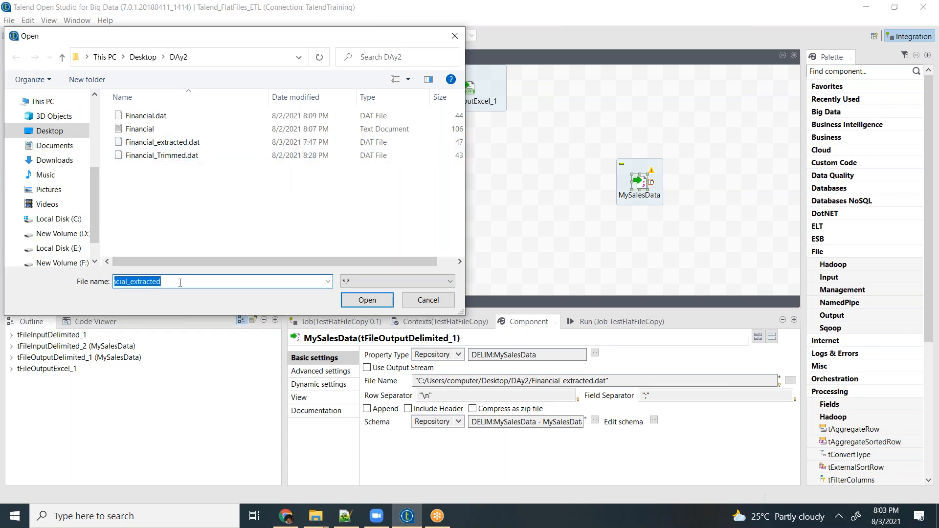
{"action": "type", "text": "newFileOutput"}
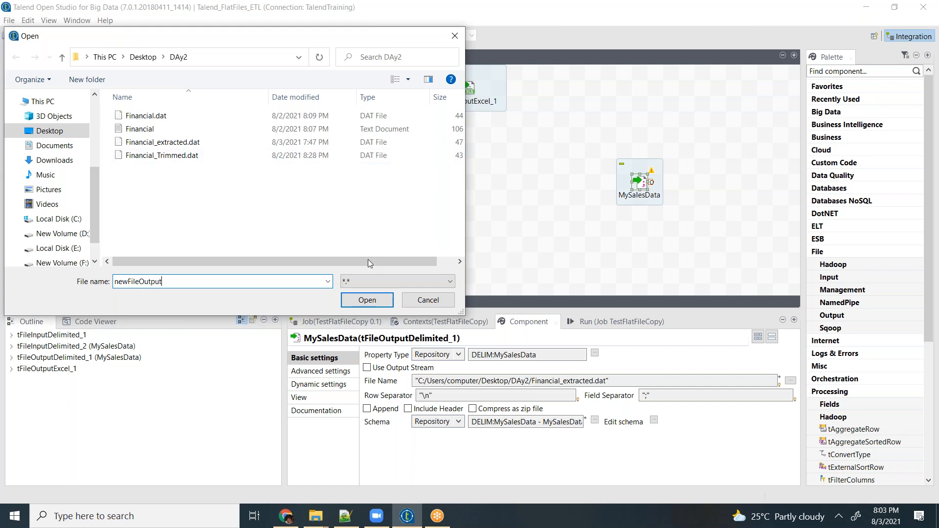
{"action": "left_click", "coordinate": [381, 299]}
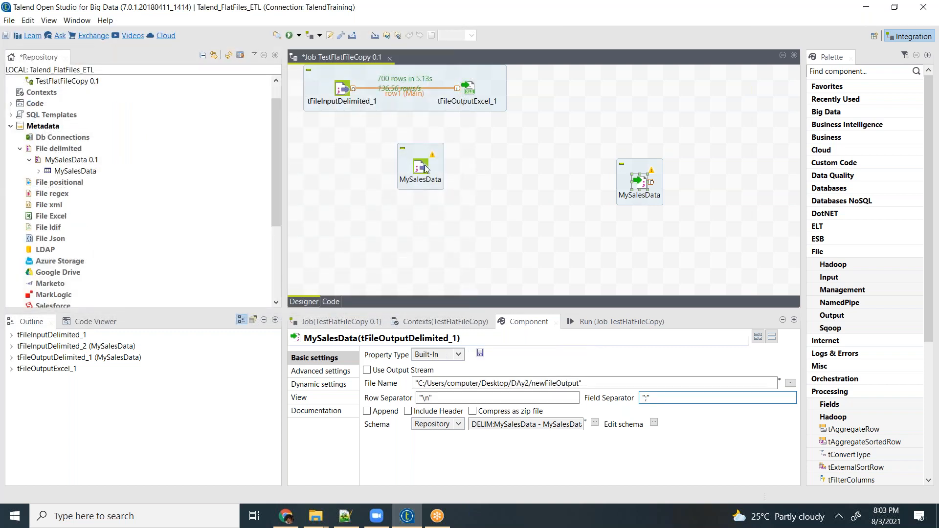
- Connect the MySalesData input to the MySalesData output with a Main row
{"action": "right_click", "coordinate": [425, 169]}
{"action": "mouse_move", "coordinate": [539, 172]}
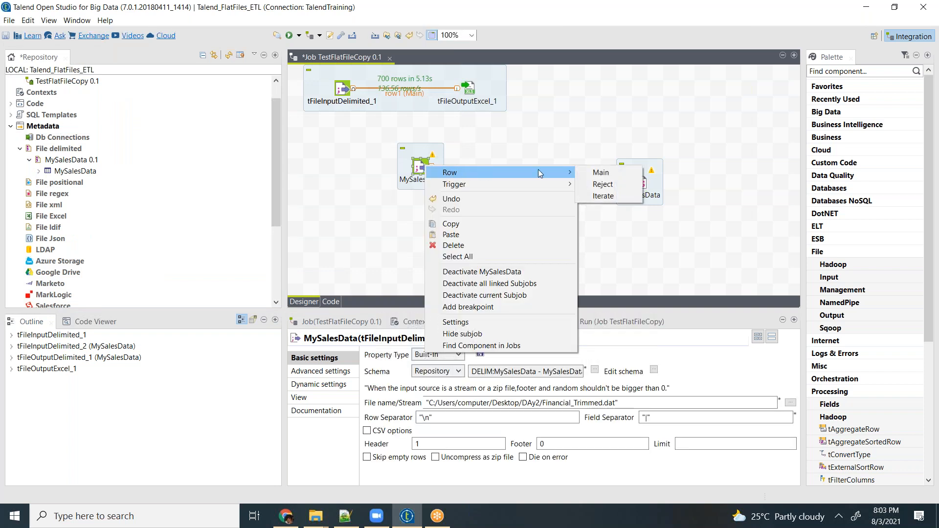
{"action": "left_click", "coordinate": [599, 172]}
{"action": "left_click", "coordinate": [640, 182]}
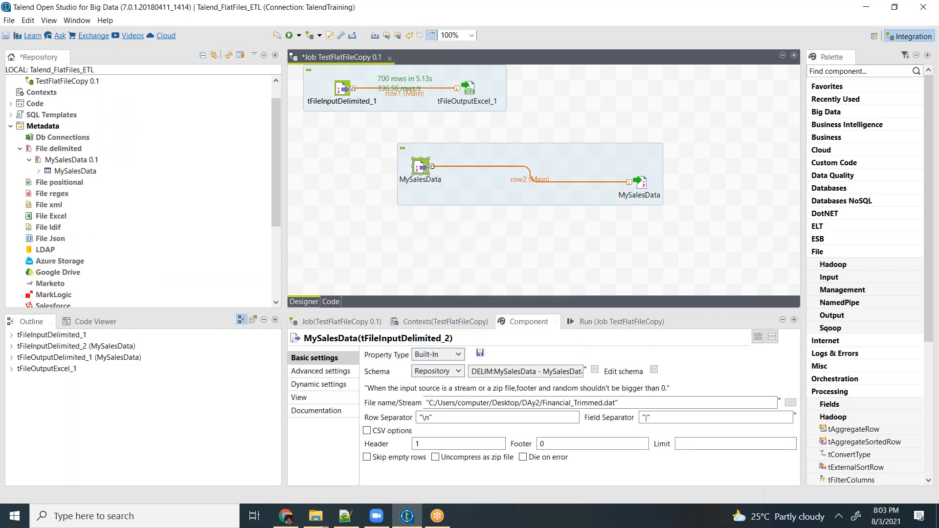
{"action": "left_click", "coordinate": [516, 237]}
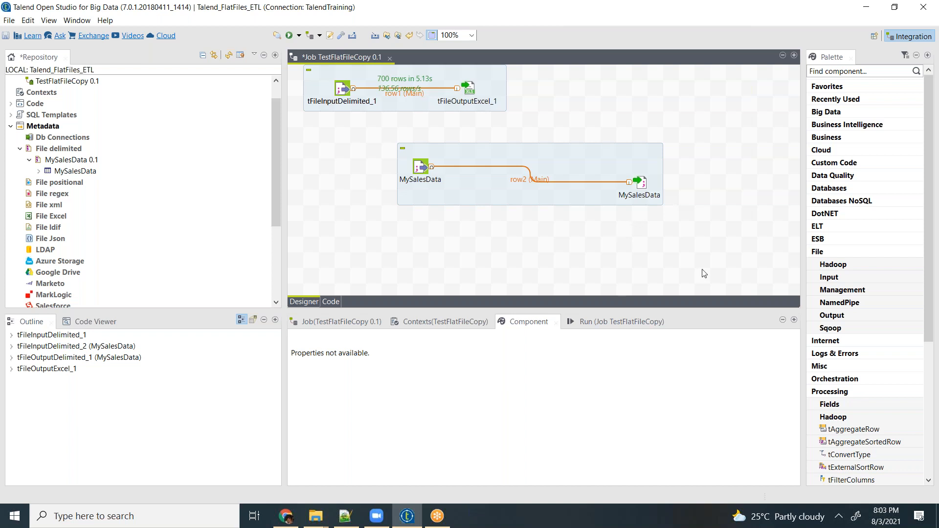
- Delete both MySalesData components and their connection from the job canvas
{"action": "left_click_drag", "start_coordinate": [715, 69], "coordinate": [576, 228]}
{"action": "left_click_drag", "start_coordinate": [715, 231], "coordinate": [318, 121]}
{"action": "key", "text": "Delete"}
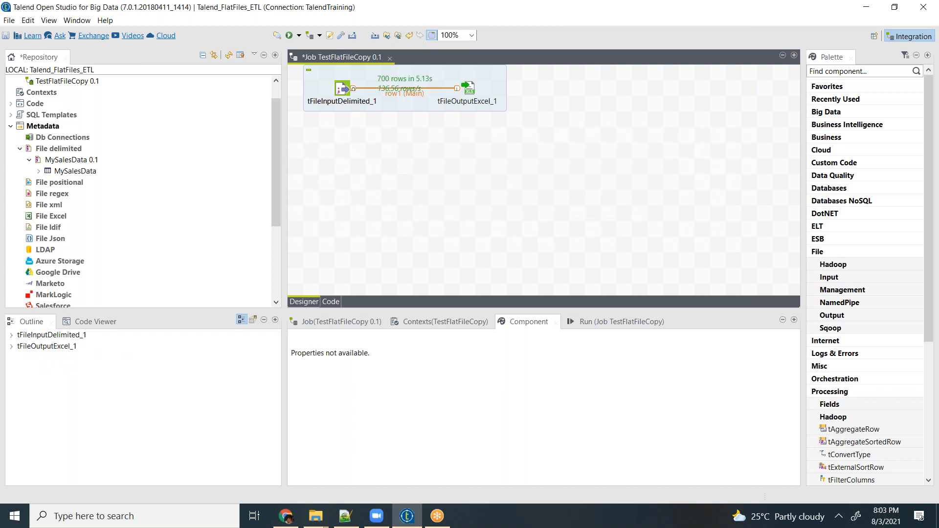
- Deactivate the subjob that links tFileInputDelimited_1 to tFileOutputExcel_1
{"action": "left_click_drag", "start_coordinate": [537, 136], "coordinate": [349, 77]}
{"action": "left_click", "coordinate": [342, 88]}
{"action": "right_click", "coordinate": [342, 88]}
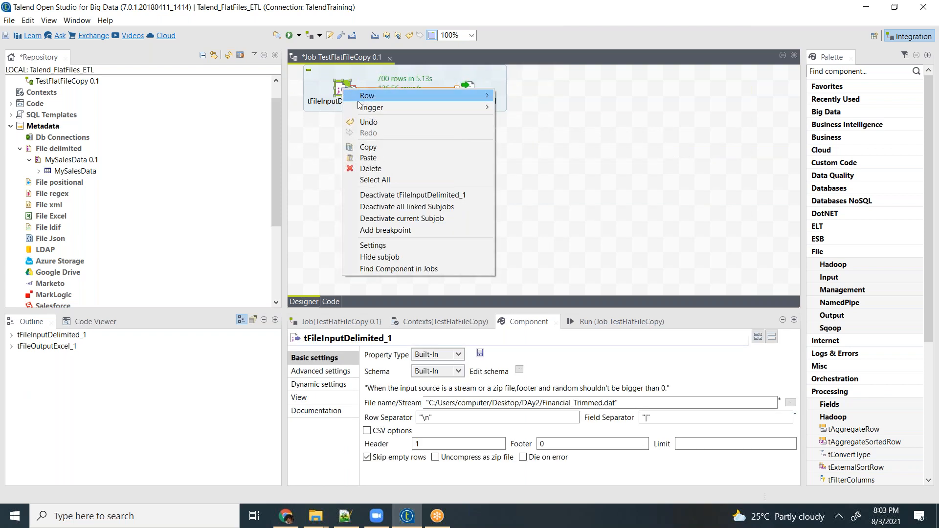
{"action": "left_click", "coordinate": [382, 222]}
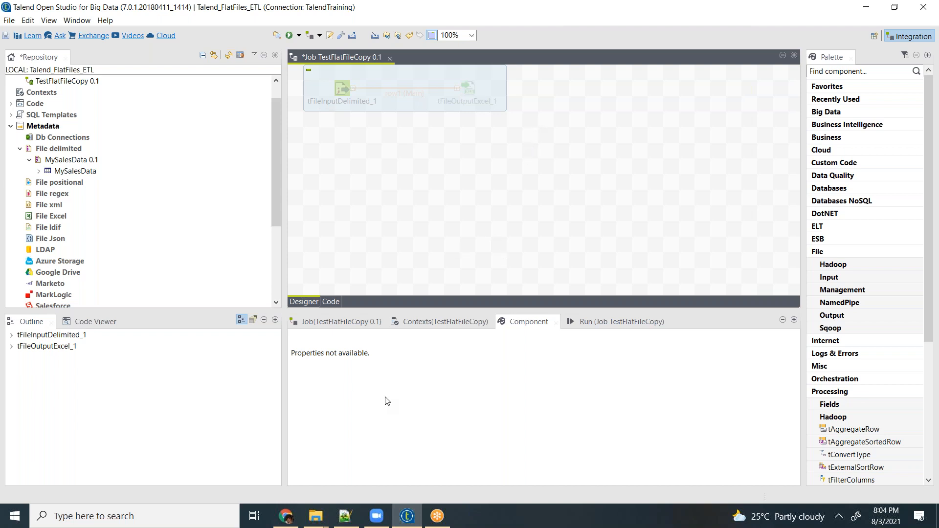
- Open the SampleExtract workbook from the Day3 folder on the desktop in Excel
{"action": "key", "text": "super+d"}
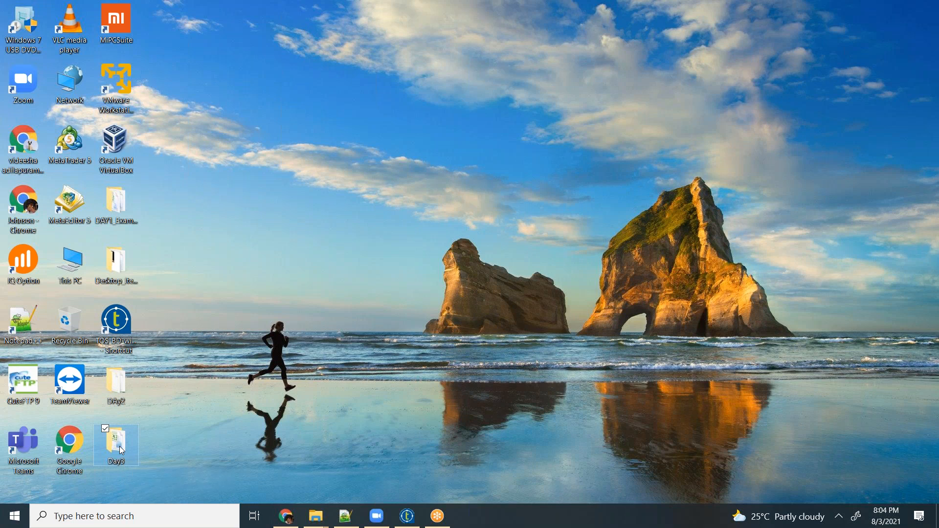
{"action": "double_click", "coordinate": [120, 446]}
{"action": "double_click", "coordinate": [498, 148]}
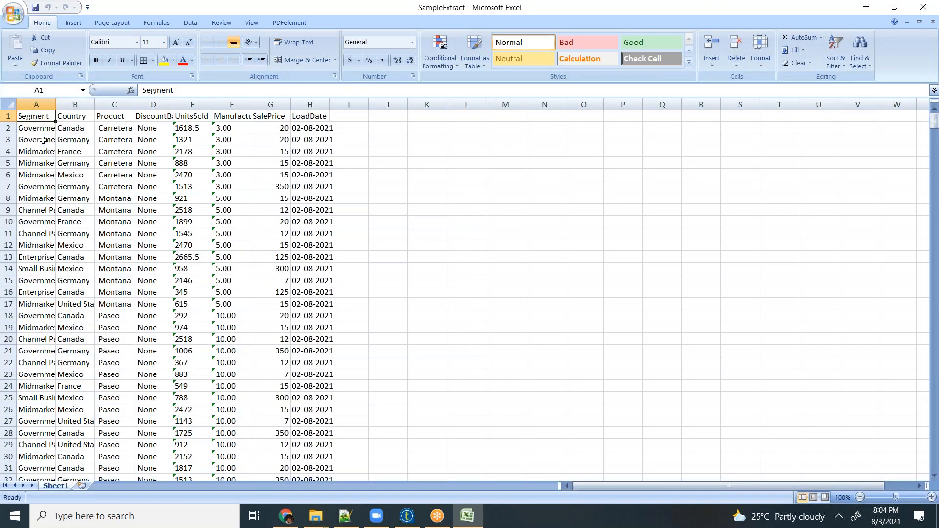
- Fit the Segment and DiscountBand columns to their contents, look over the rows and widen the LoadDate column
{"action": "double_click", "coordinate": [57, 102]}
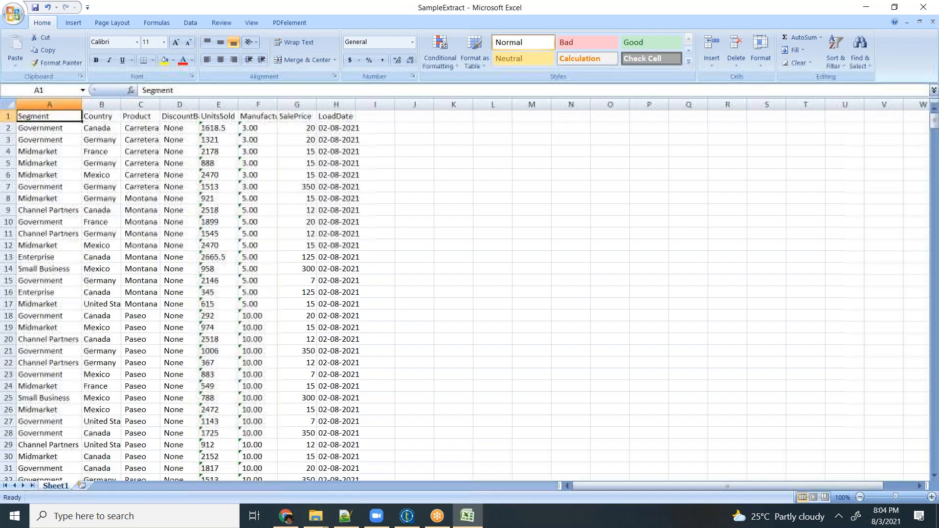
{"action": "double_click", "coordinate": [197, 107]}
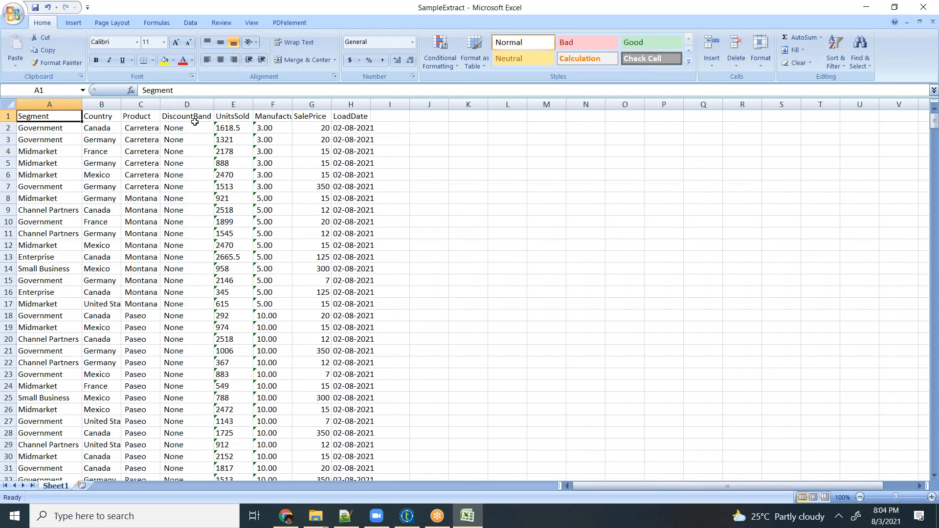
{"action": "scroll", "coordinate": [229, 172], "scroll_direction": "down", "scroll_amount": 1}
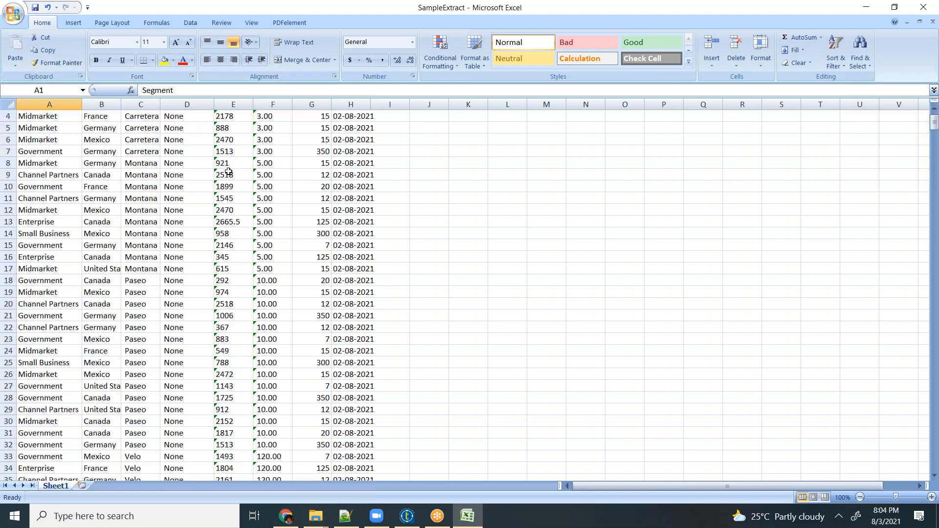
{"action": "scroll", "coordinate": [229, 172], "scroll_direction": "down", "scroll_amount": 4}
{"action": "scroll", "coordinate": [235, 131], "scroll_direction": "up", "scroll_amount": 5}
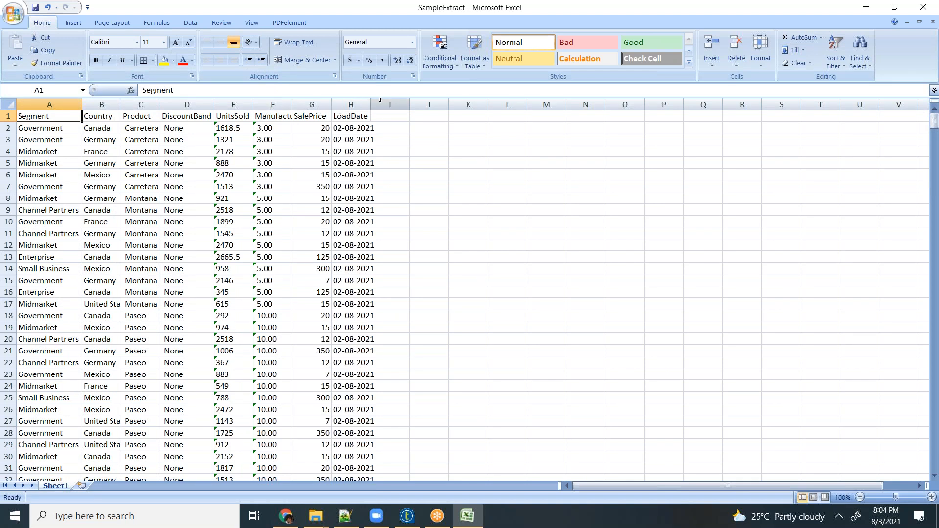
{"action": "left_click_drag", "start_coordinate": [373, 103], "coordinate": [406, 103]}
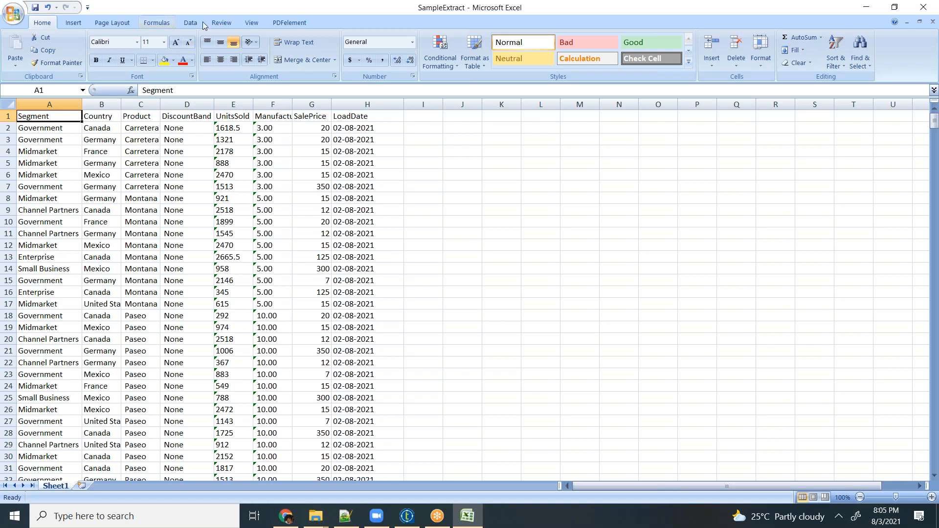
{"action": "left_click", "coordinate": [47, 131]}
{"action": "left_click", "coordinate": [59, 142]}
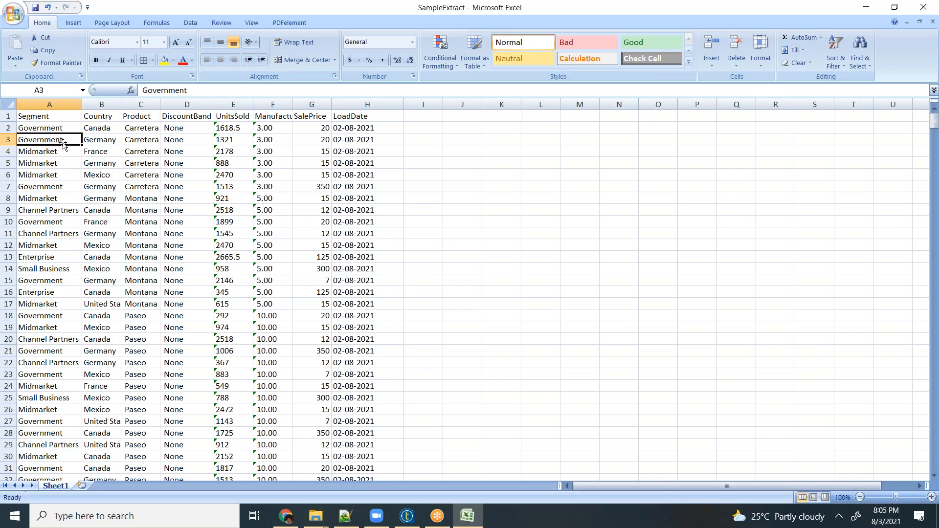
{"action": "left_click", "coordinate": [492, 140]}
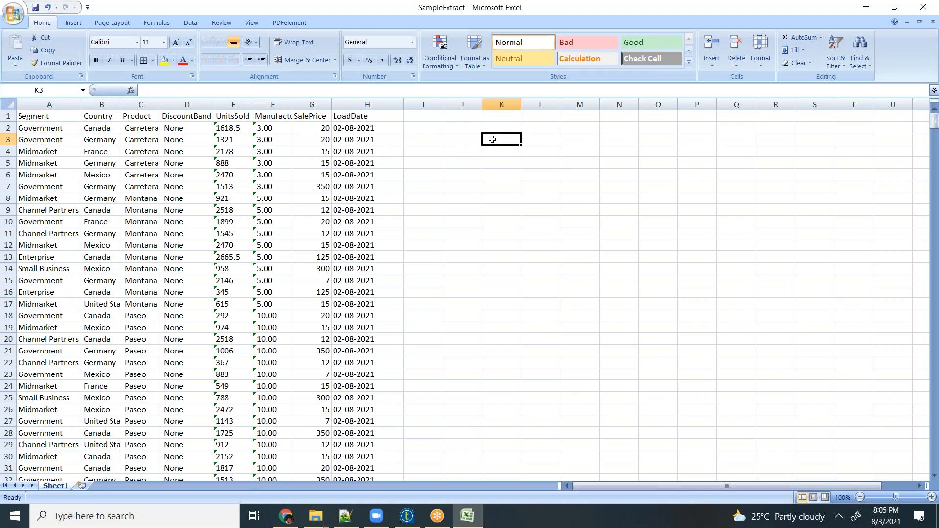
- Switch to Notepad++ and replace the selected text in the new 3 file with the line "total units sold Per Segment"
{"action": "left_click", "coordinate": [353, 523]}
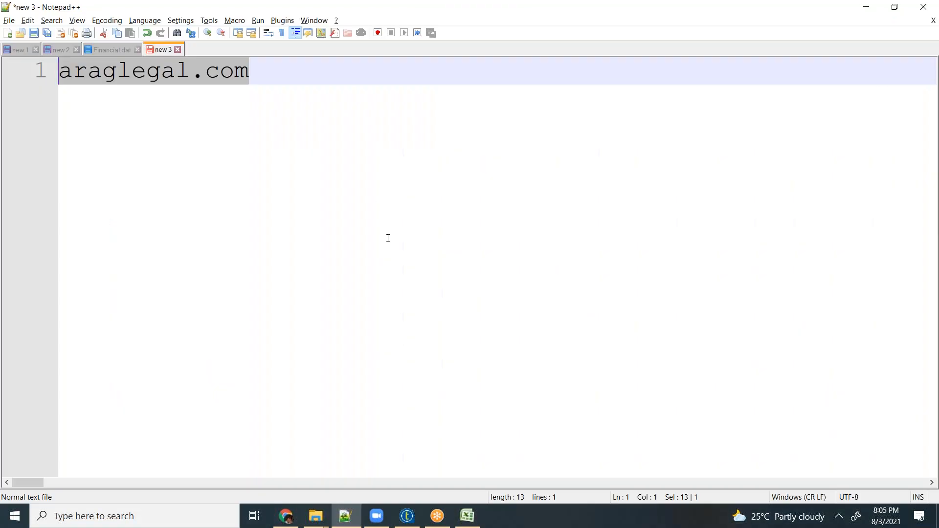
{"action": "key", "text": "Delete"}
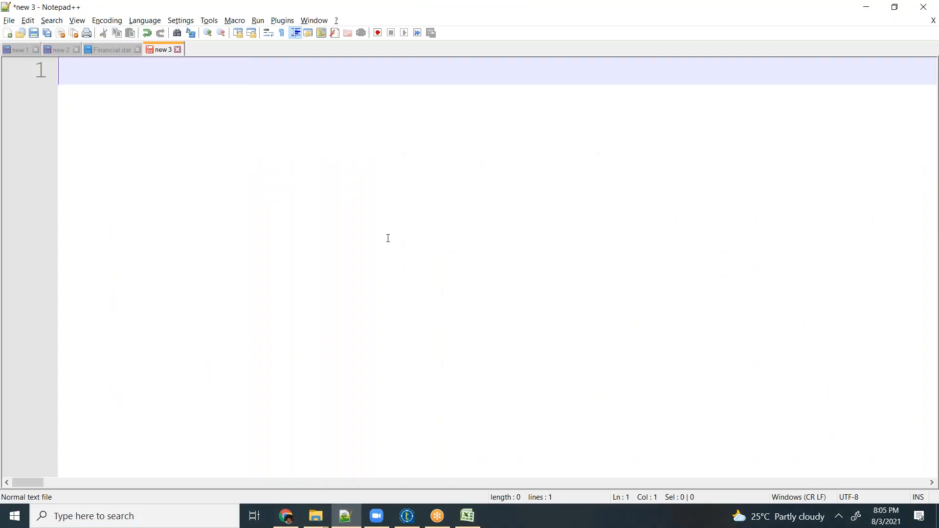
{"action": "type", "text": "N"}
{"action": "key", "text": "BackSpace"}
{"action": "type", "text": "Se"}
{"action": "key", "text": "BackSpace"}
{"action": "key", "text": "BackSpace"}
{"action": "type", "text": "total units "}
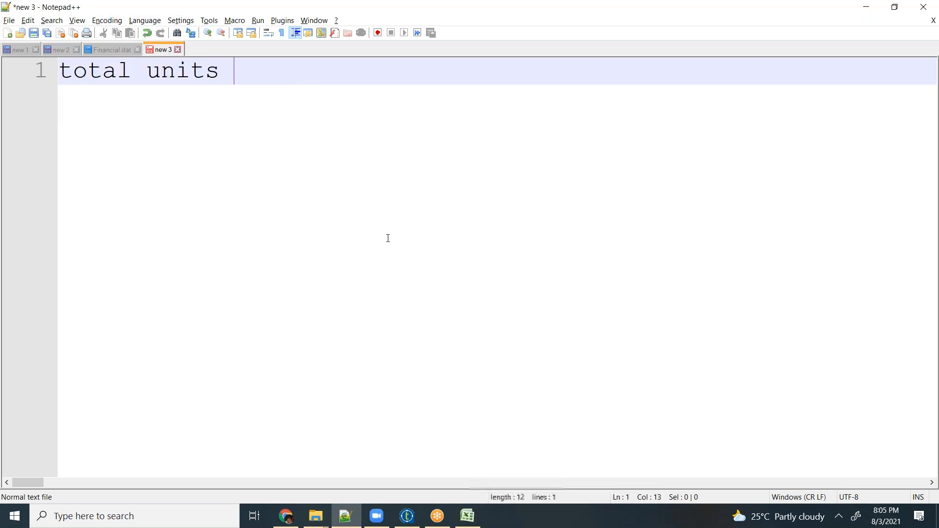
{"action": "type", "text": "sold Per "}
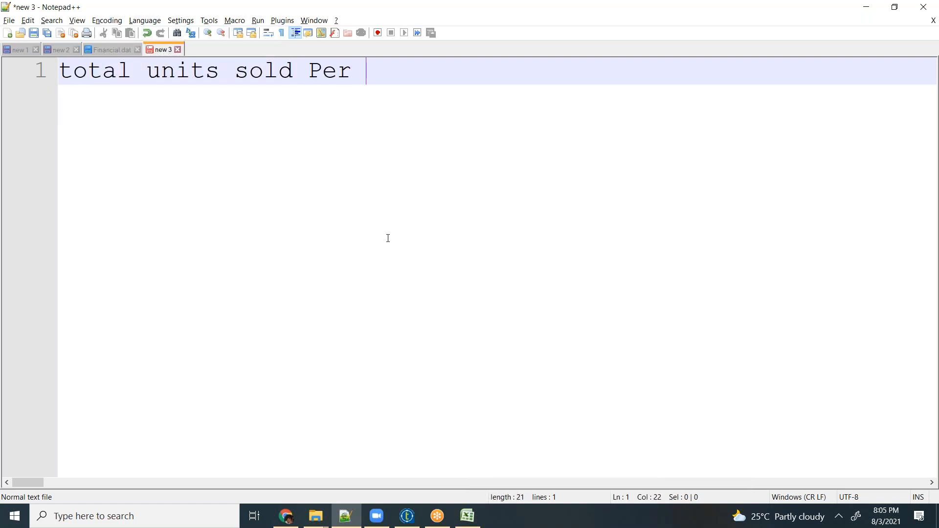
{"action": "type", "text": "Segment"}
{"action": "key", "text": "Return"}
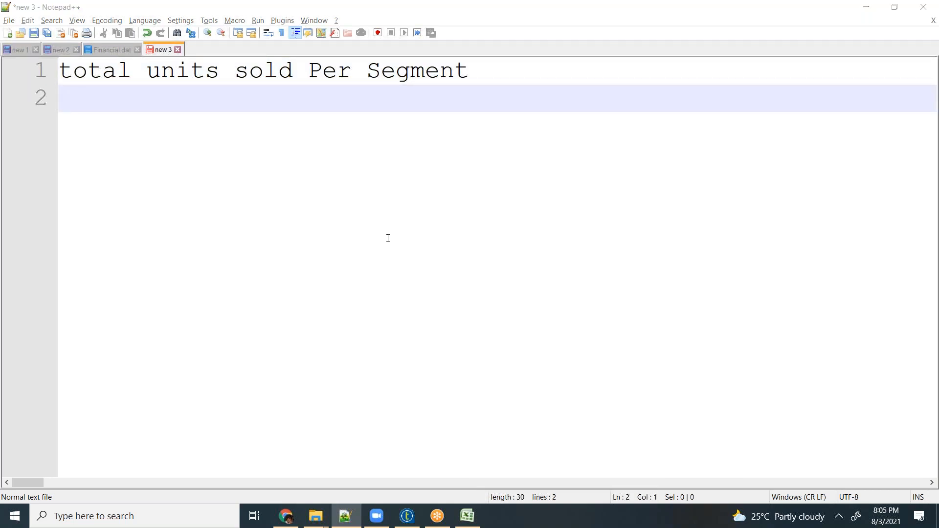
- Check the column names in the SampleExtract workbook and add "Total Units Sold Per Country" as the second line of the notes
{"action": "key", "text": "alt+Tab"}
{"action": "key", "text": "alt+Tab"}
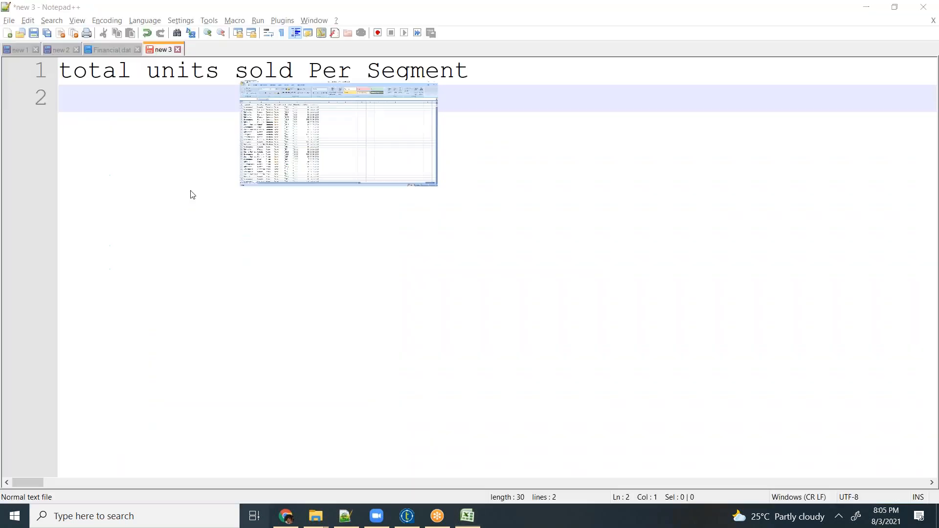
{"action": "key", "text": "super+Tab"}
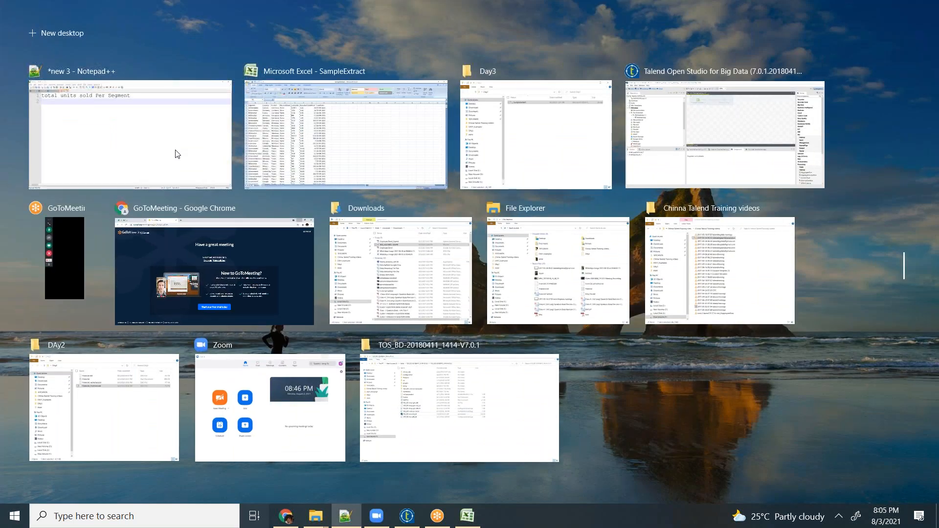
{"action": "left_click", "coordinate": [177, 154]}
{"action": "key", "text": "alt+Tab"}
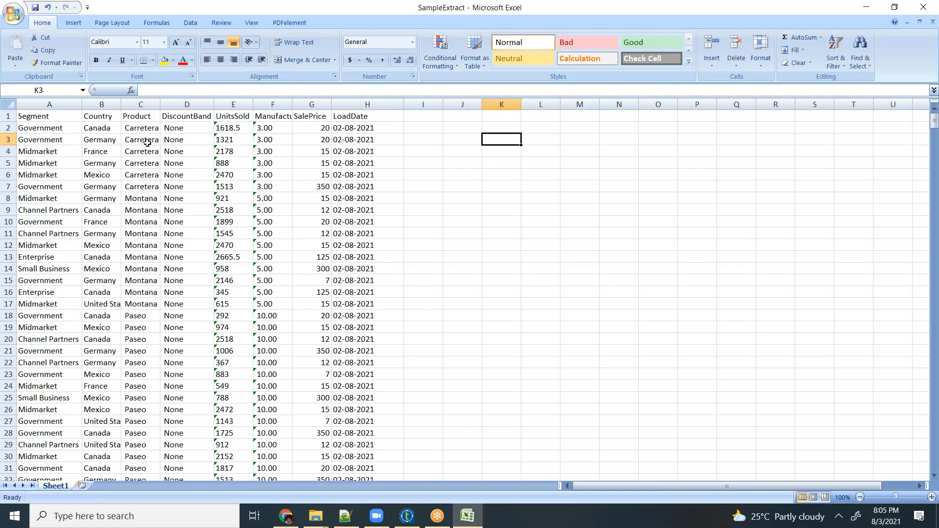
{"action": "key", "text": "alt+Tab"}
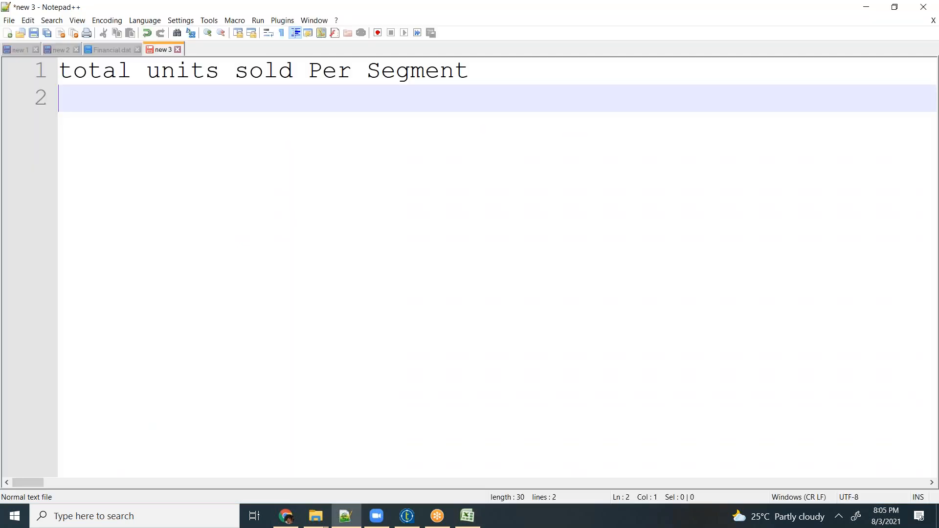
{"action": "type", "text": "Tota"}
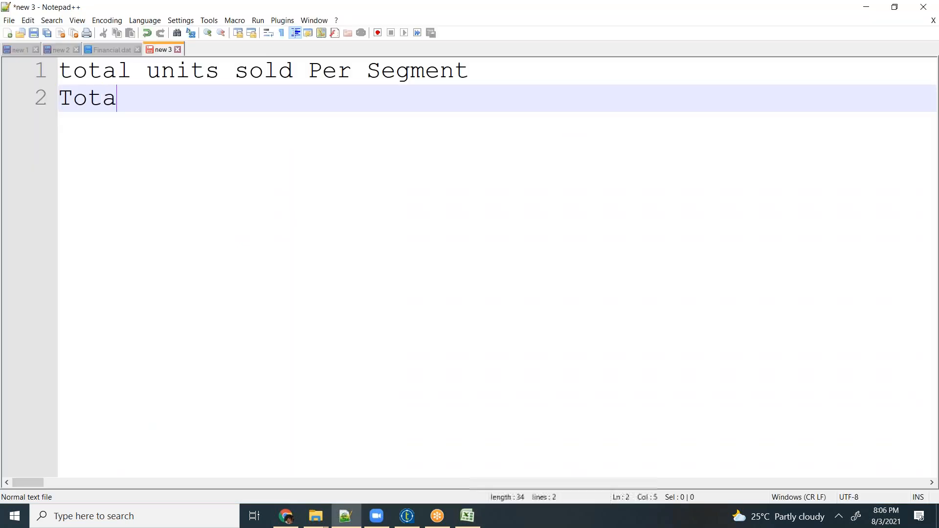
{"action": "type", "text": "l Units "}
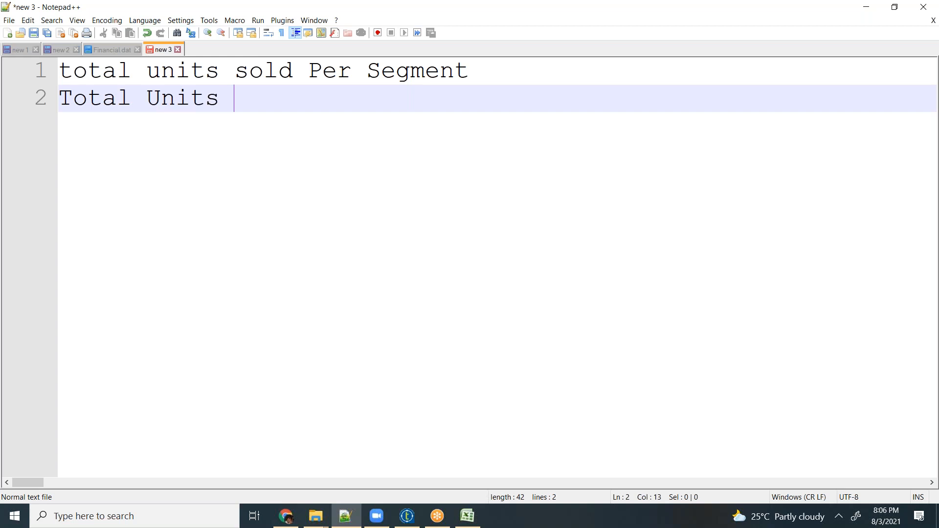
{"action": "type", "text": "Sold Per "}
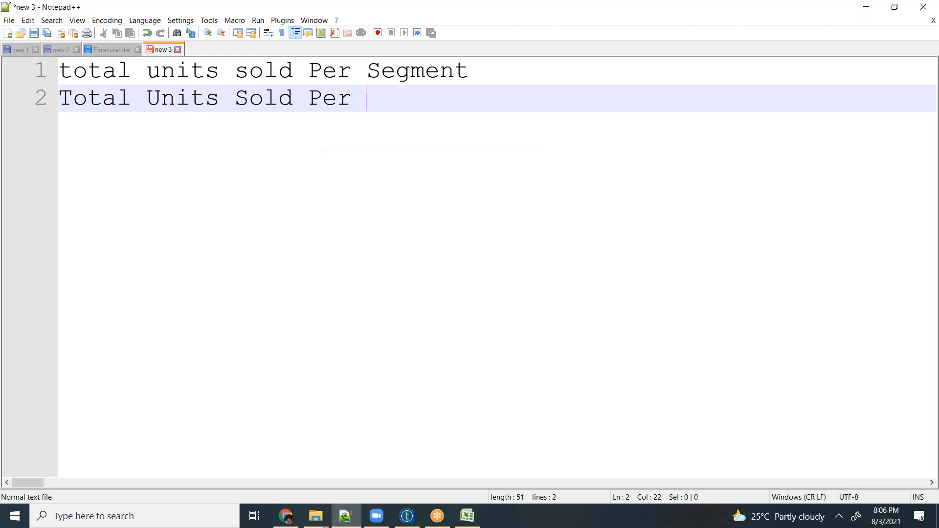
{"action": "type", "text": "Country"}
{"action": "key", "text": "Return"}
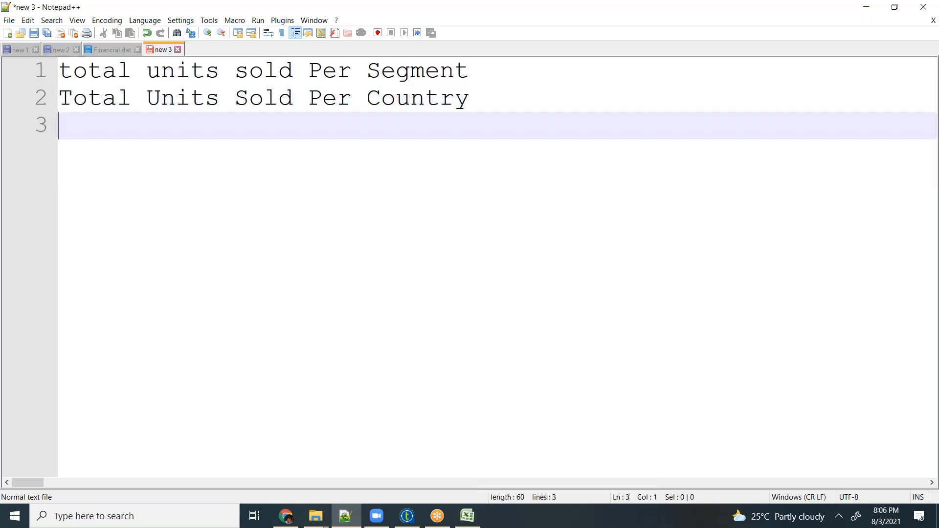
- Recheck the SampleExtract data and, after a blank line, add the requirement "Total Units Sold Per ( Segment & Country )" to the notes
{"action": "key", "text": "alt+Tab"}
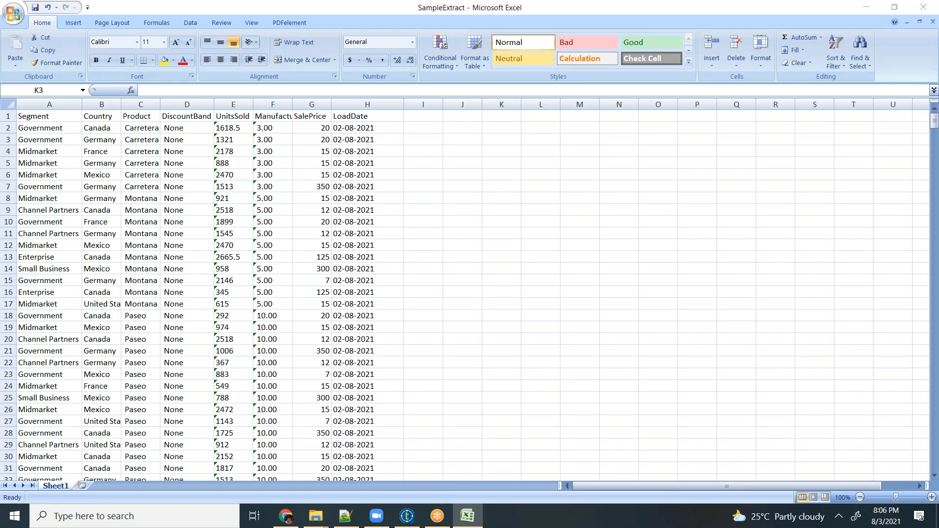
{"action": "key", "text": "alt+Tab"}
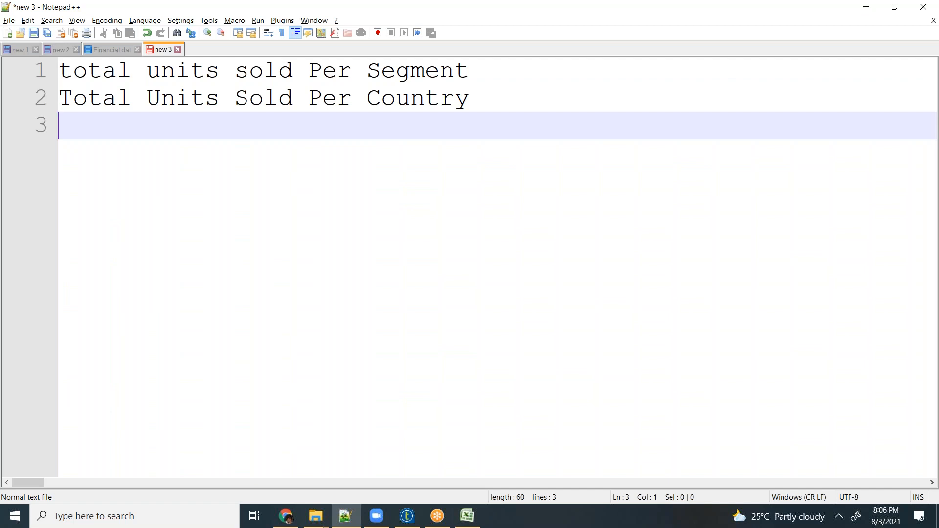
{"action": "key", "text": "Return"}
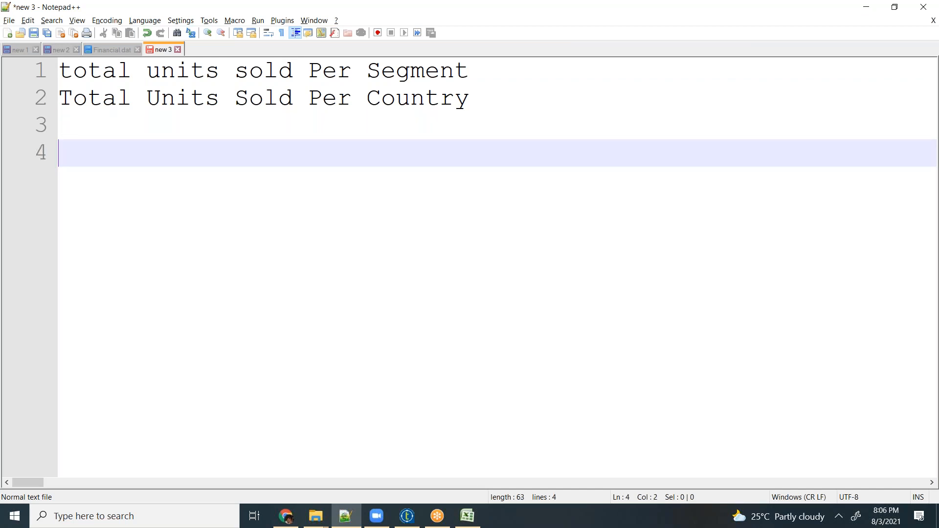
{"action": "type", "text": "Tota"}
{"action": "type", "text": "l"}
{"action": "key", "text": "BackSpace"}
{"action": "type", "text": "a"}
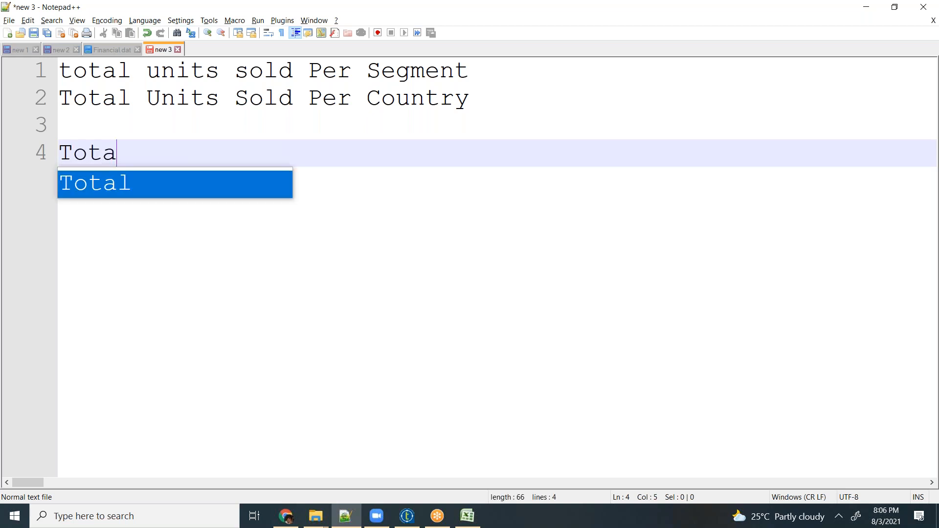
{"action": "type", "text": "l Units"}
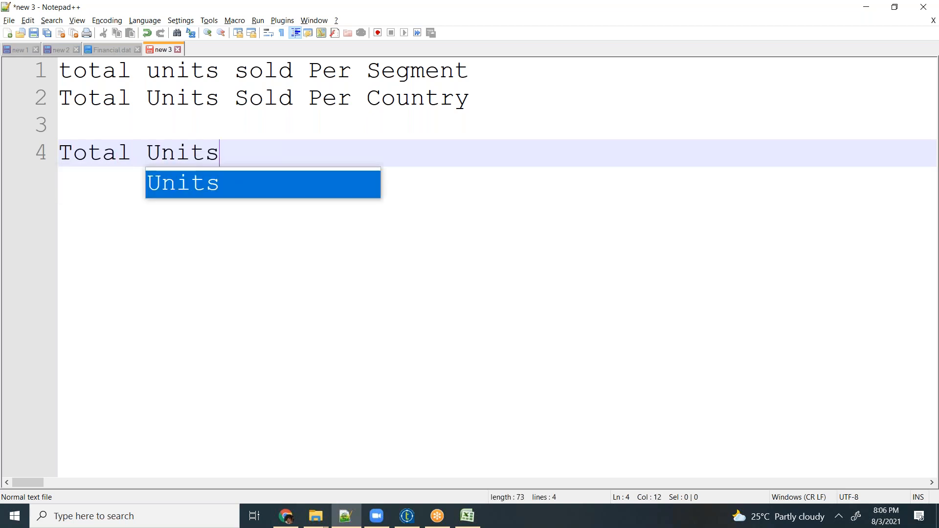
{"action": "type", "text": " Sold "}
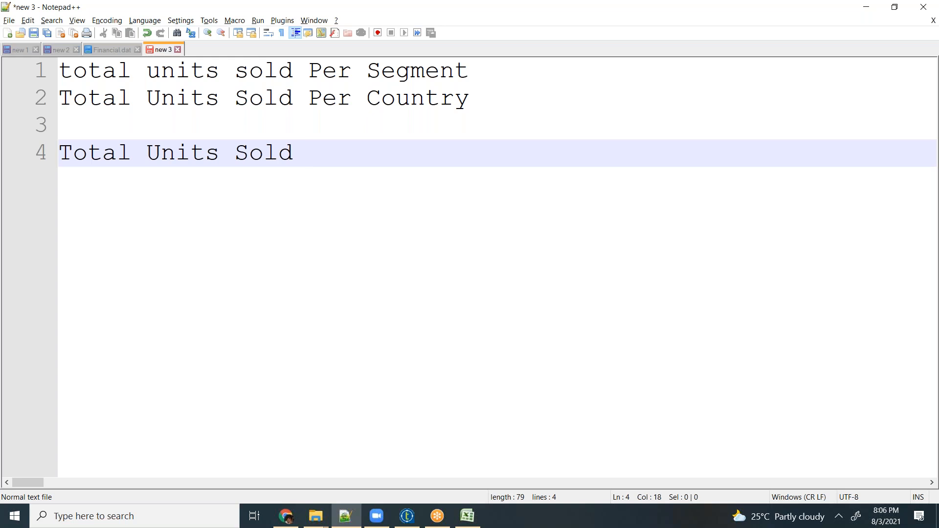
{"action": "type", "text": "Per ( Segment "}
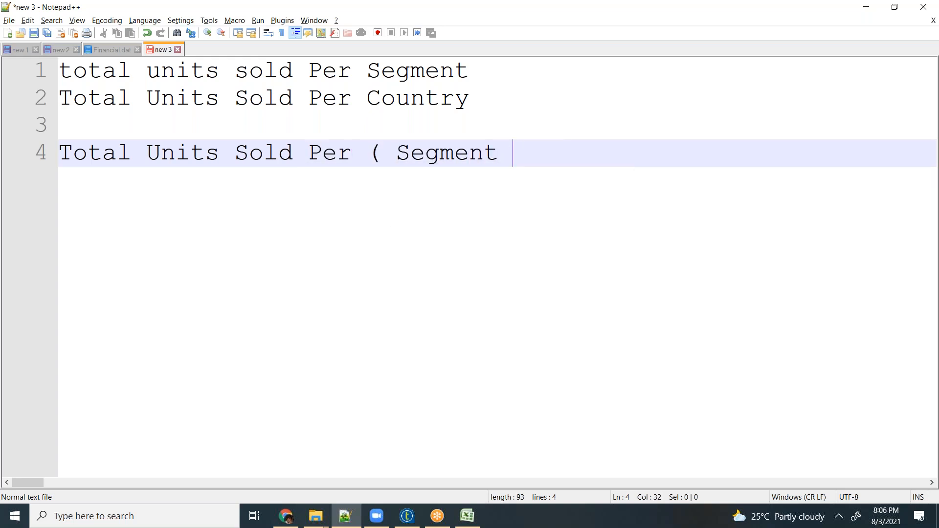
{"action": "type", "text": "& Country"}
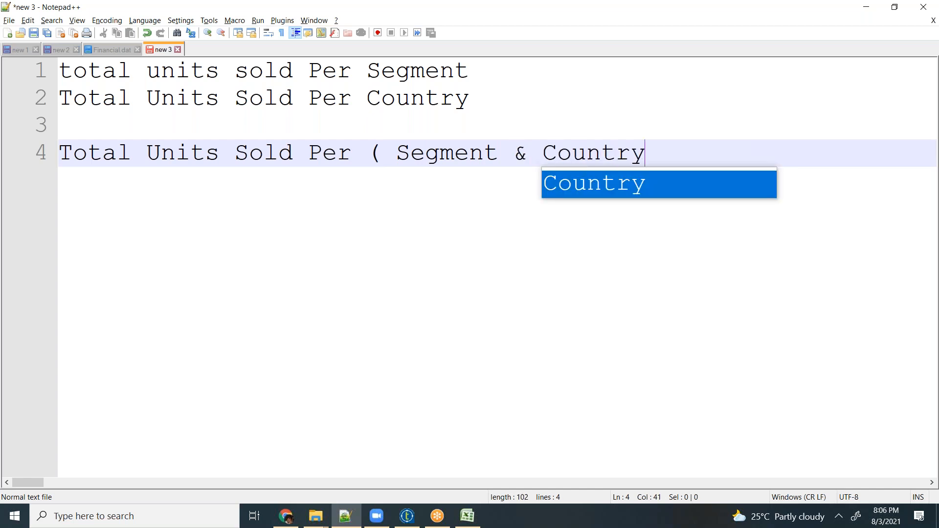
{"action": "type", "text": " )"}
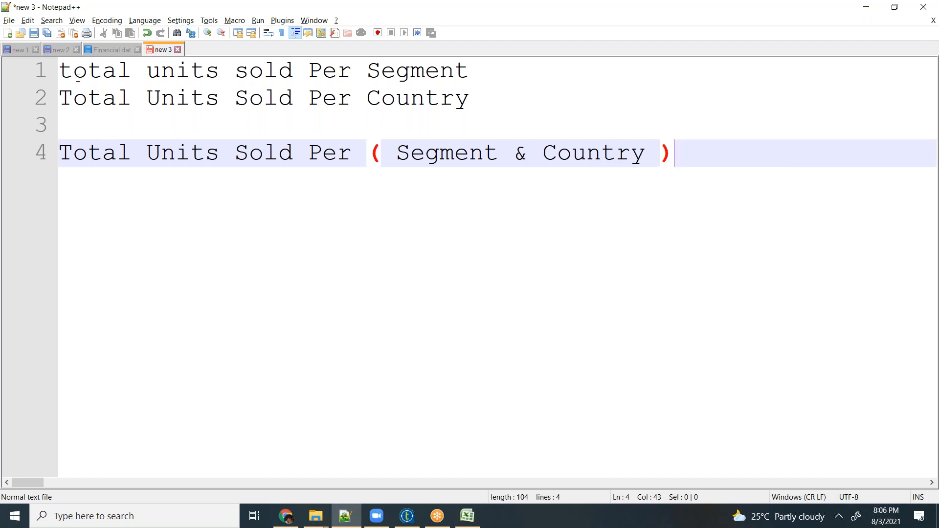
- Capitalize the first letter of "total" in the first line and return the cursor to the end of the notes
{"action": "left_click", "coordinate": [72, 73]}
{"action": "key", "text": "shift+Home"}
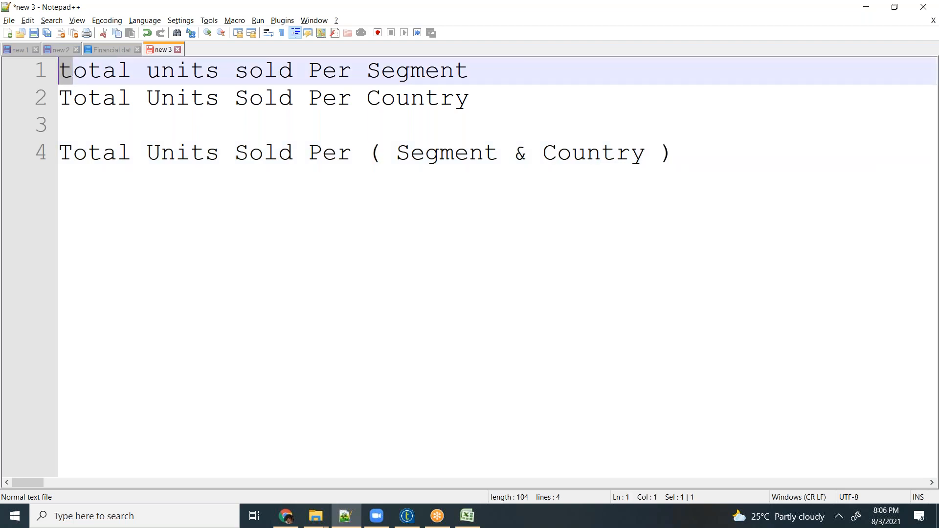
{"action": "type", "text": "T"}
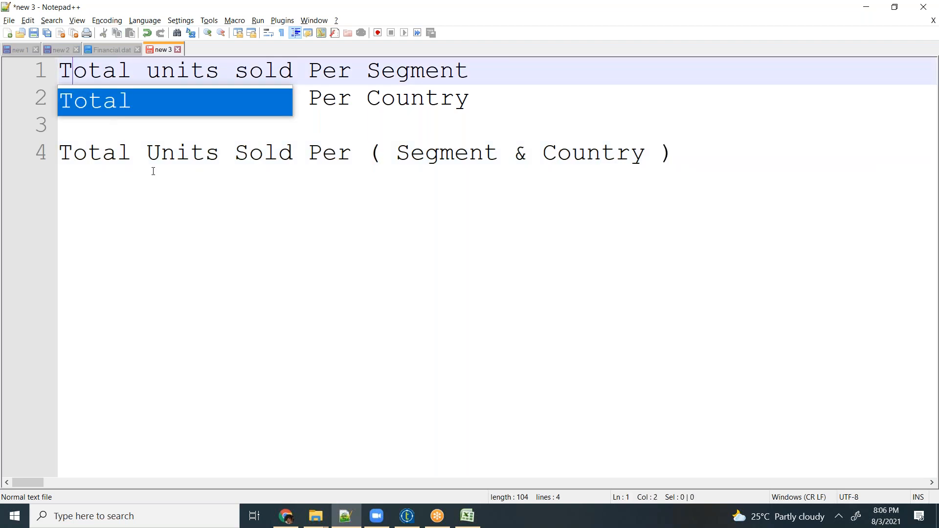
{"action": "key", "text": "ctrl+End"}
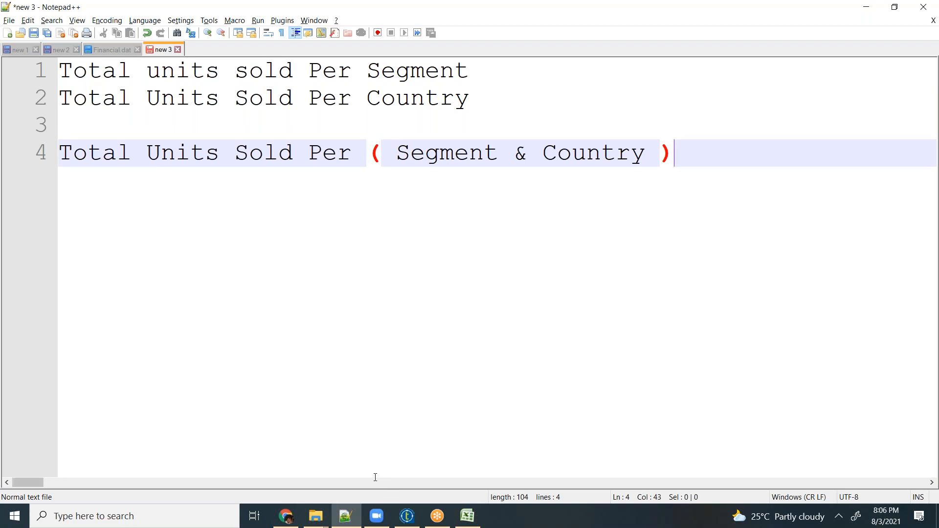
- Switch to Talend Open Studio and add a tFileInputExcel component below the deactivated subjob in TestFlatFileCopy
{"action": "left_click", "coordinate": [399, 522]}
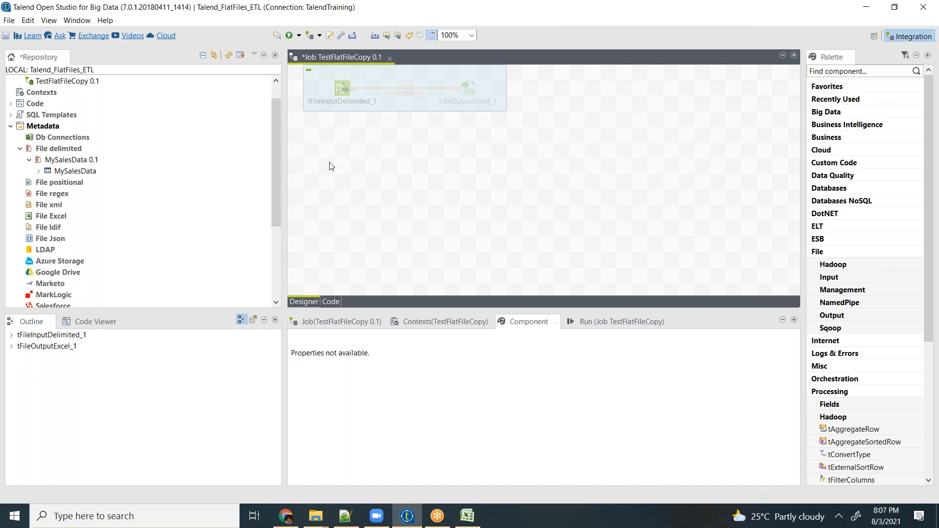
{"action": "type", "text": "tfile"}
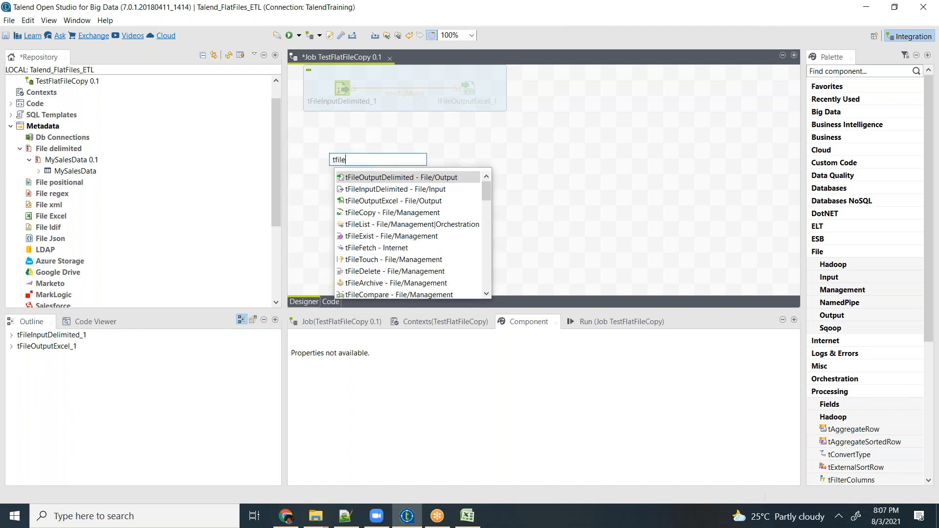
{"action": "type", "text": "excel"}
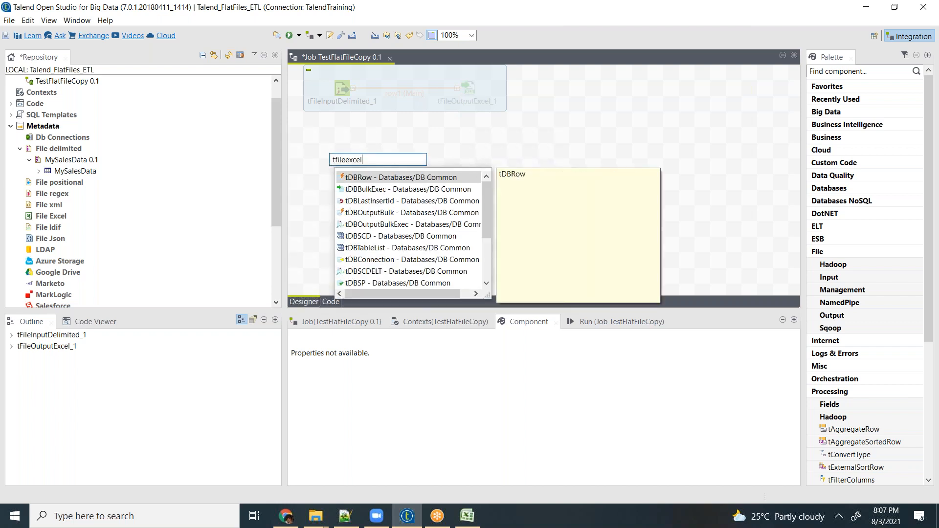
{"action": "type", "text": "input"}
{"action": "key", "text": "BackSpace"}
{"action": "key", "text": "BackSpace"}
{"action": "key", "text": "BackSpace"}
{"action": "key", "text": "BackSpace"}
{"action": "key", "text": "BackSpace"}
{"action": "key", "text": "BackSpace"}
{"action": "key", "text": "BackSpace"}
{"action": "key", "text": "BackSpace"}
{"action": "key", "text": "BackSpace"}
{"action": "key", "text": "BackSpace"}
{"action": "key", "text": "BackSpace"}
{"action": "key", "text": "BackSpace"}
{"action": "key", "text": "BackSpace"}
{"action": "key", "text": "BackSpace"}
{"action": "key", "text": "BackSpace"}
{"action": "type", "text": "excel"}
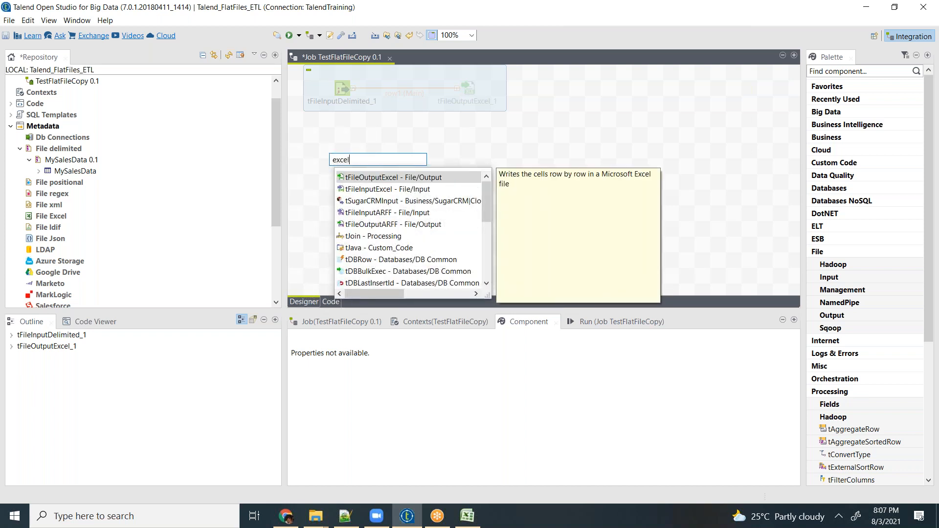
{"action": "key", "text": "Down"}
{"action": "key", "text": "Return"}
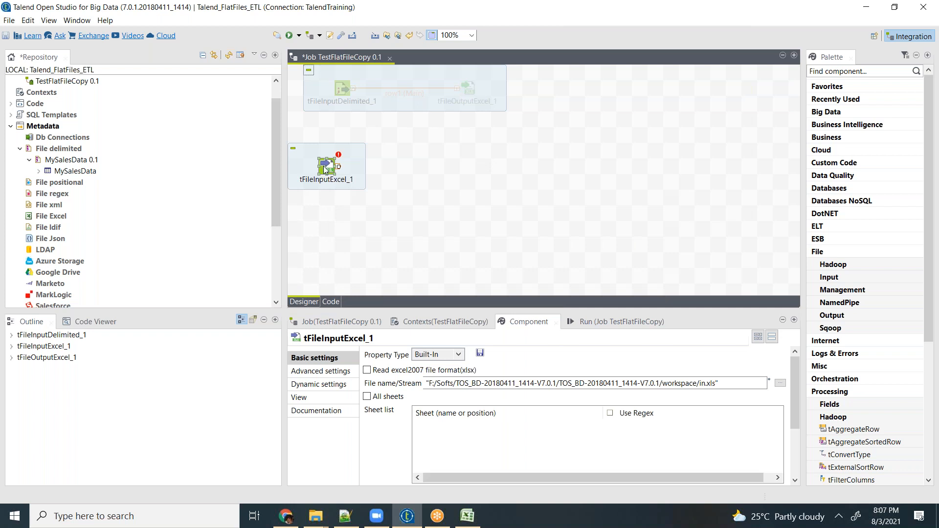
- Copy all columns from the schema of the deactivated subjob's tFileOutputExcel_1 component
{"action": "left_click", "coordinate": [468, 90]}
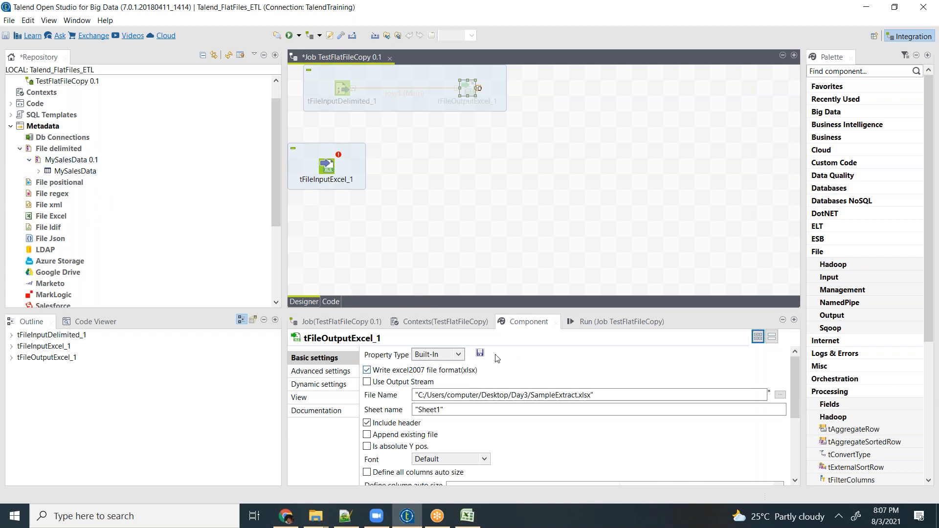
{"action": "left_click_drag", "start_coordinate": [796, 369], "coordinate": [739, 449]}
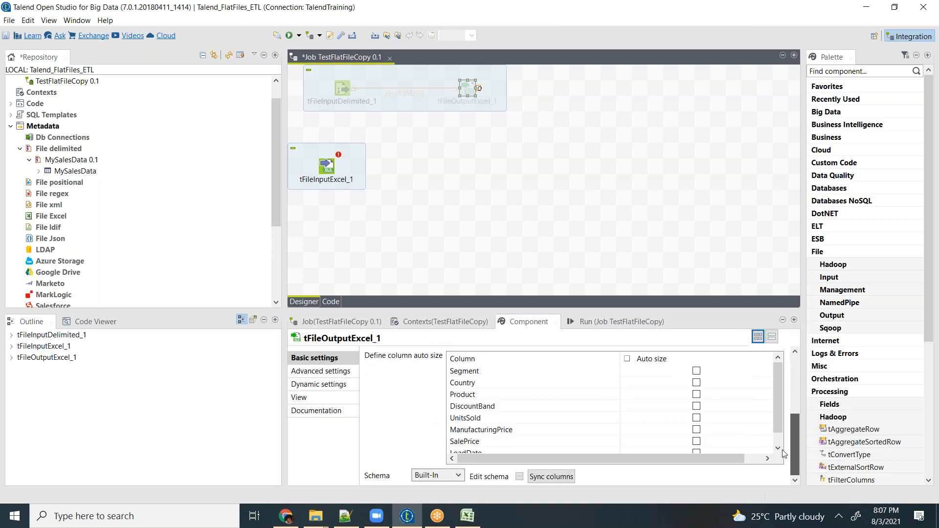
{"action": "left_click", "coordinate": [522, 477]}
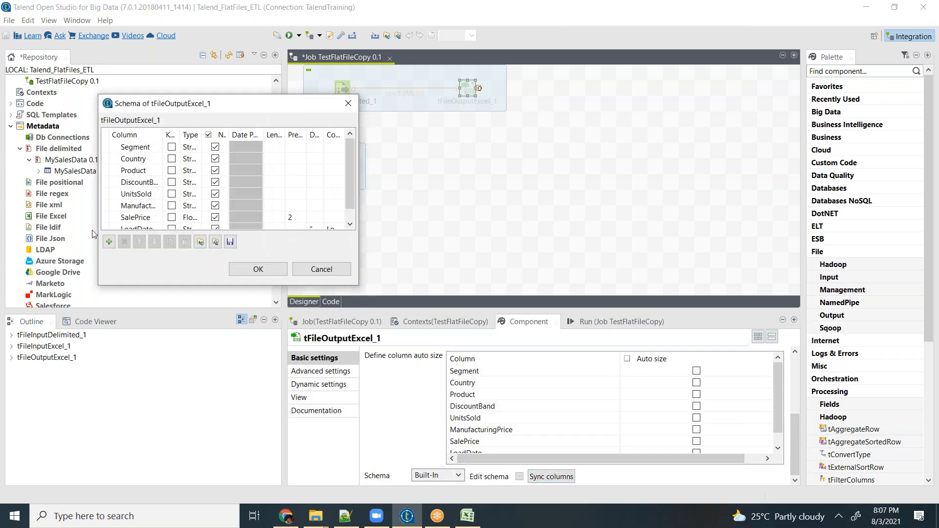
{"action": "left_click", "coordinate": [116, 148]}
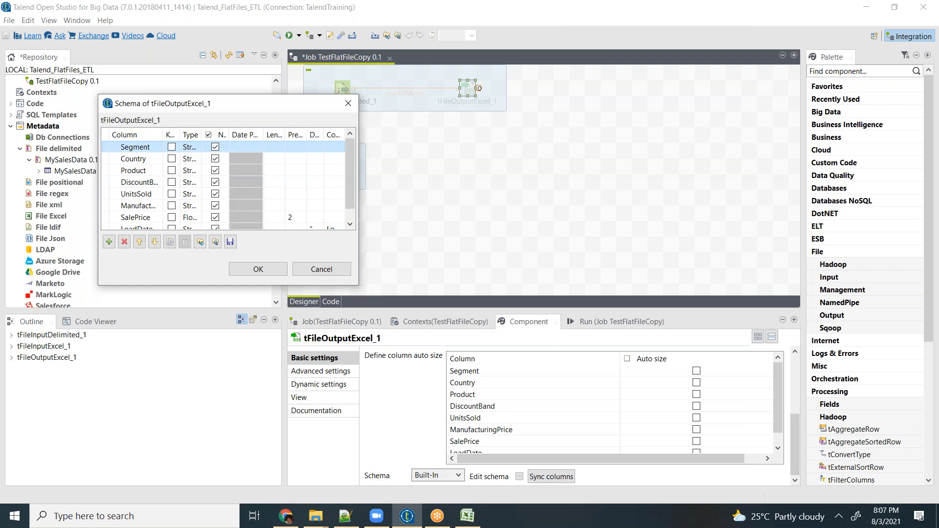
{"action": "key", "text": "ctrl+a"}
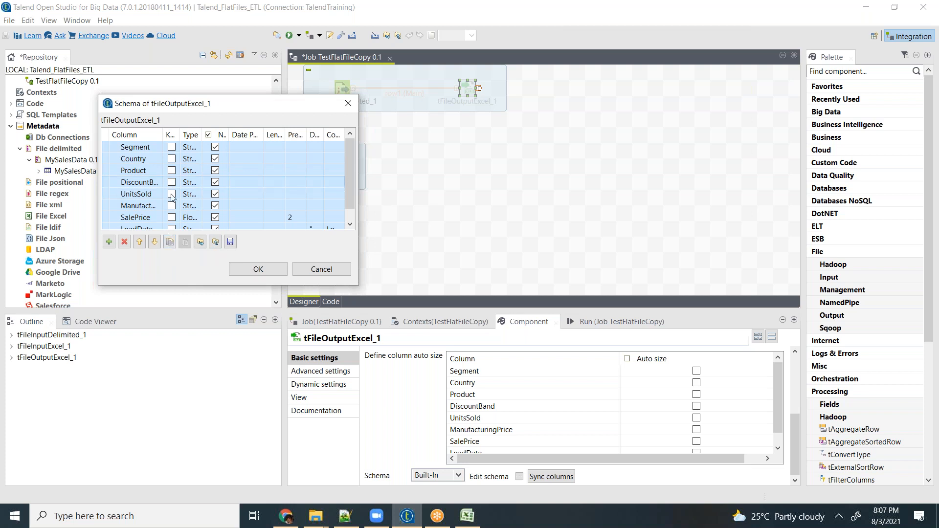
{"action": "left_click", "coordinate": [169, 242]}
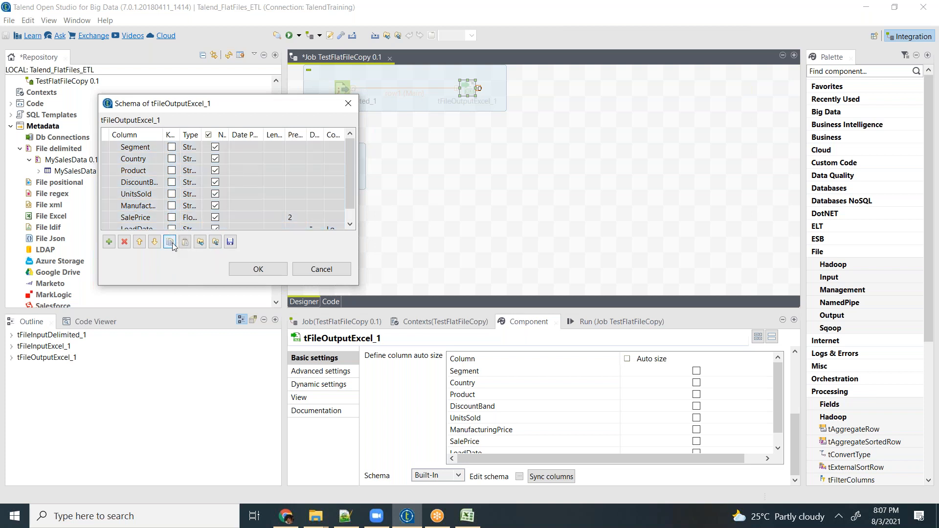
{"action": "left_click", "coordinate": [257, 269]}
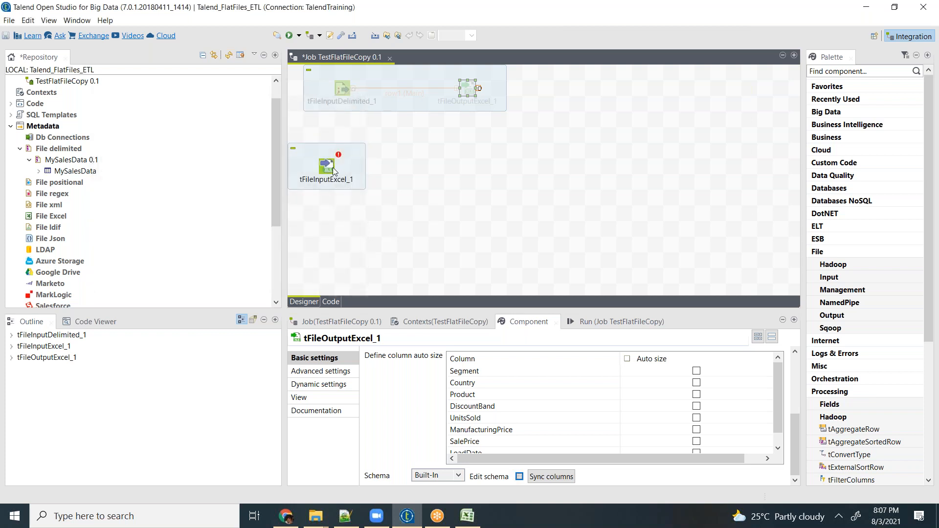
- Enable reading the excel2007 (xlsx) format for tFileInputExcel_1 and paste the copied columns into its schema
{"action": "left_click", "coordinate": [334, 171]}
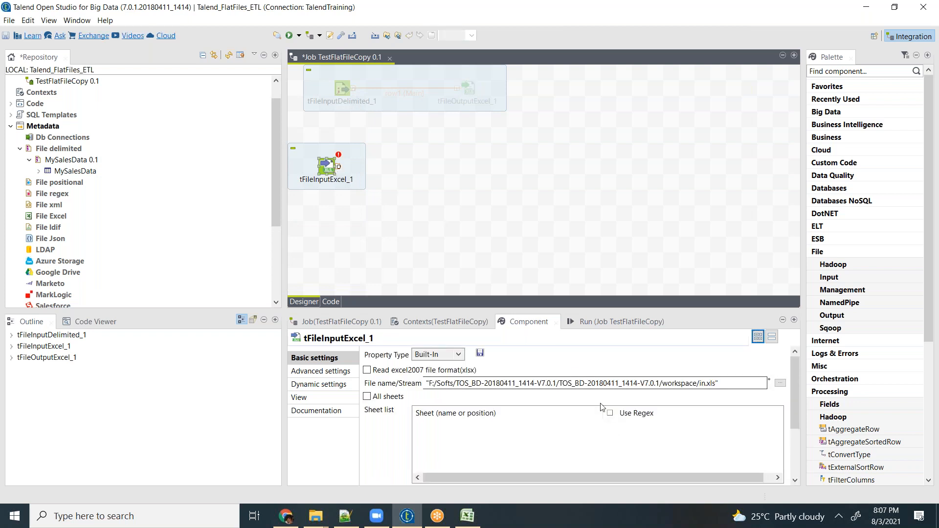
{"action": "left_click", "coordinate": [373, 371]}
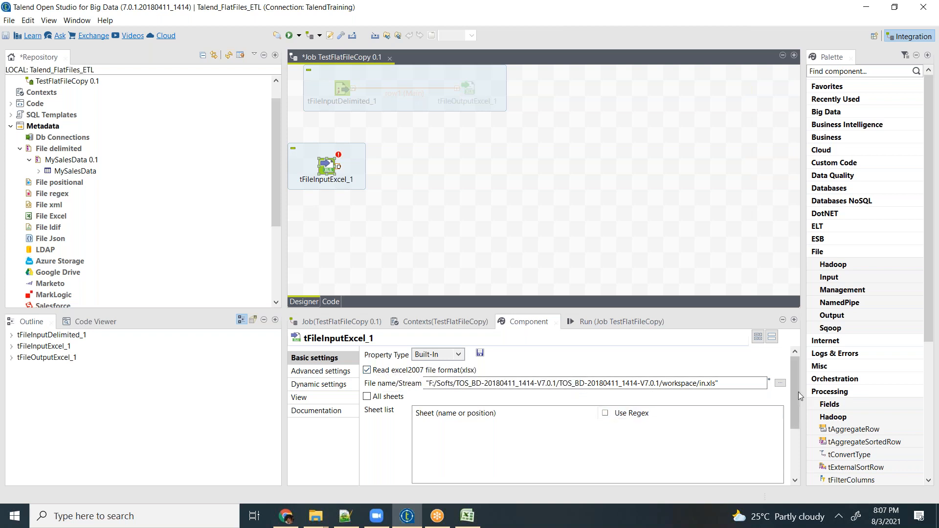
{"action": "left_click_drag", "start_coordinate": [795, 381], "coordinate": [789, 450]}
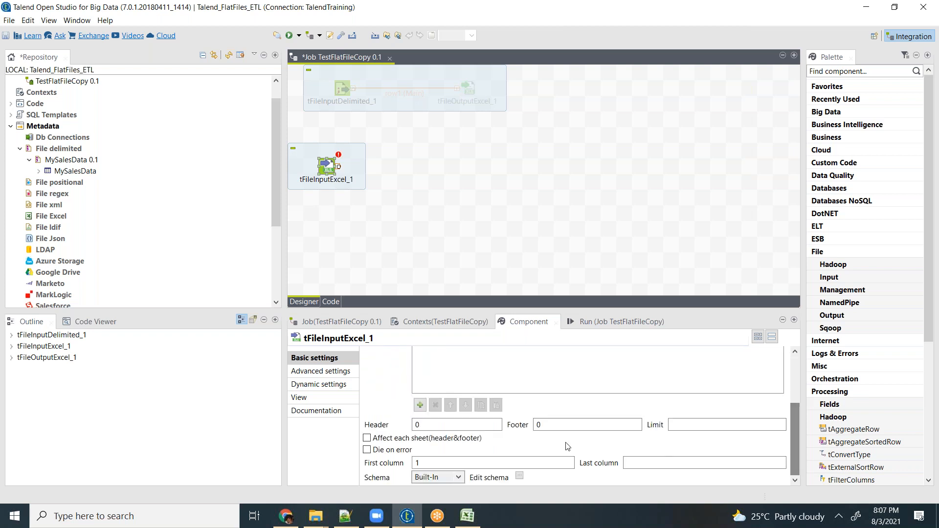
{"action": "left_click", "coordinate": [519, 477]}
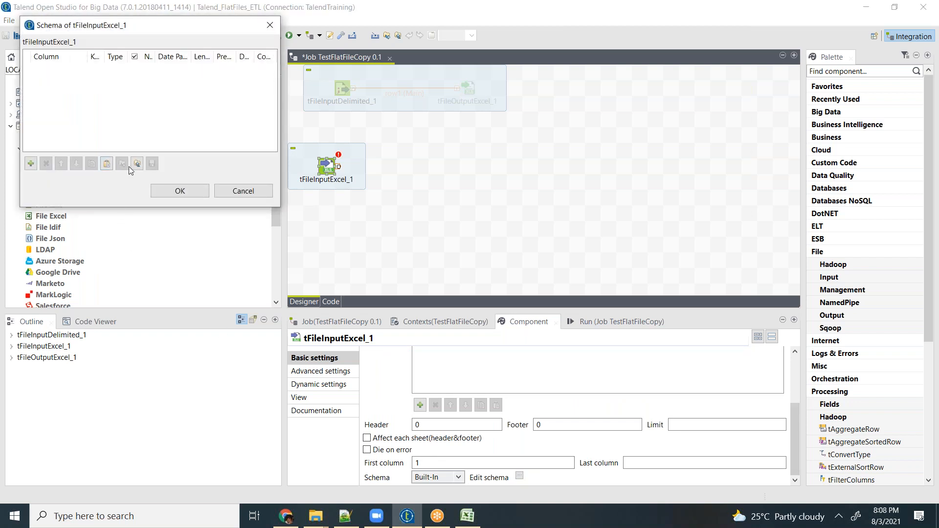
{"action": "left_click", "coordinate": [107, 164]}
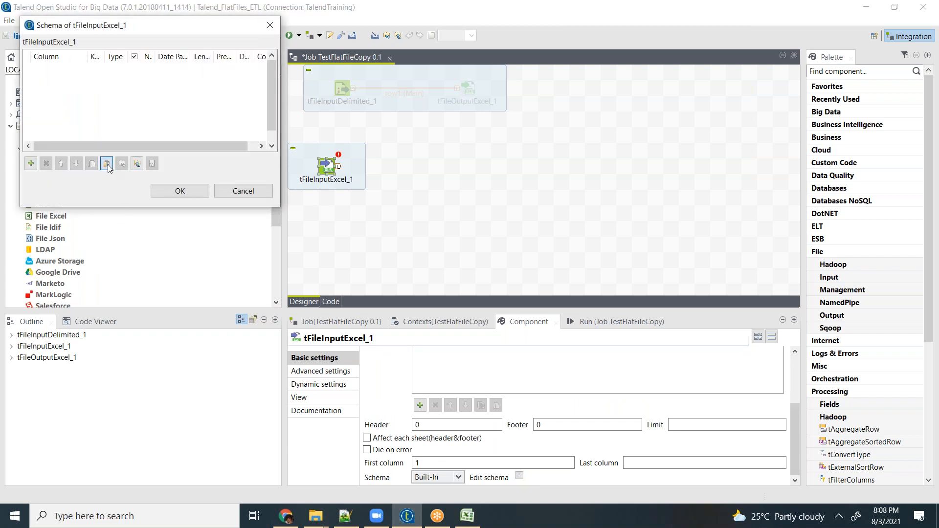
{"action": "left_click", "coordinate": [180, 191]}
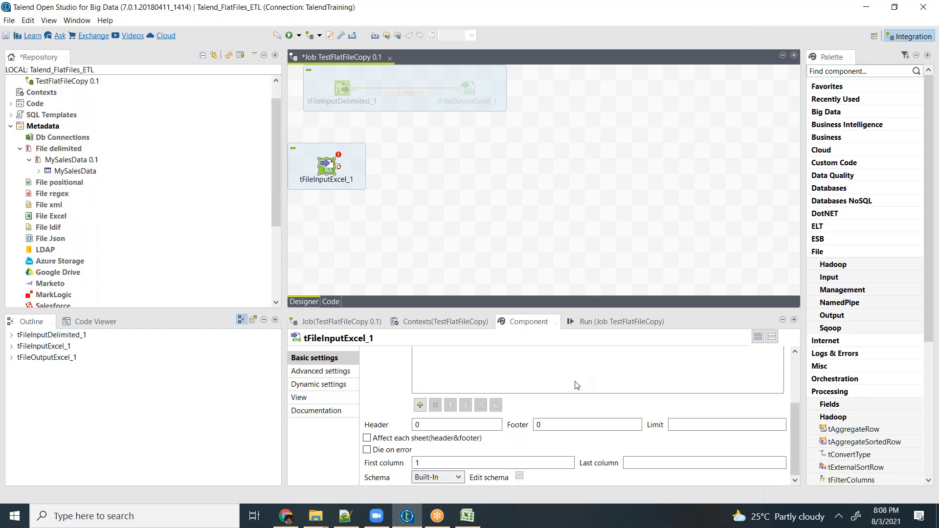
- Set the tFileInputExcel_1 source file to SampleExtract in the Day3 folder on the Desktop
{"action": "scroll", "coordinate": [594, 395], "scroll_direction": "up", "scroll_amount": 1}
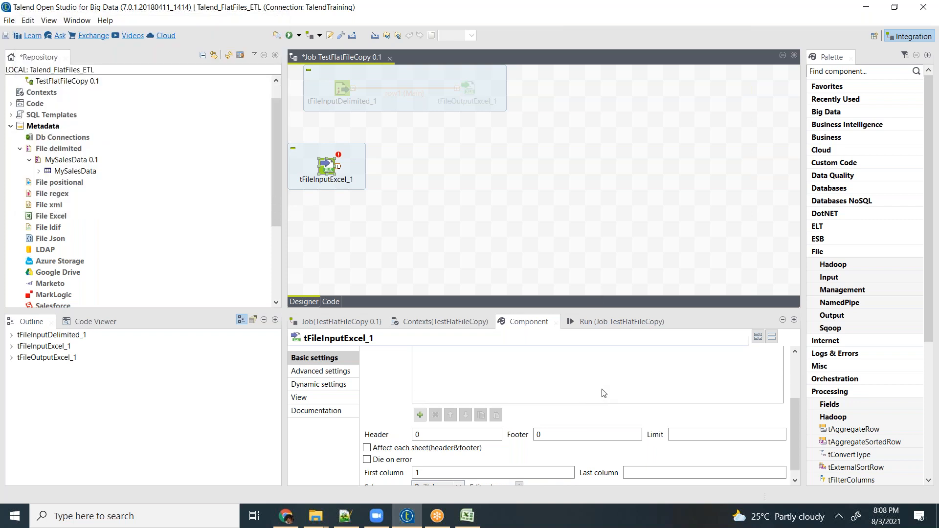
{"action": "left_click_drag", "start_coordinate": [797, 412], "coordinate": [796, 368]}
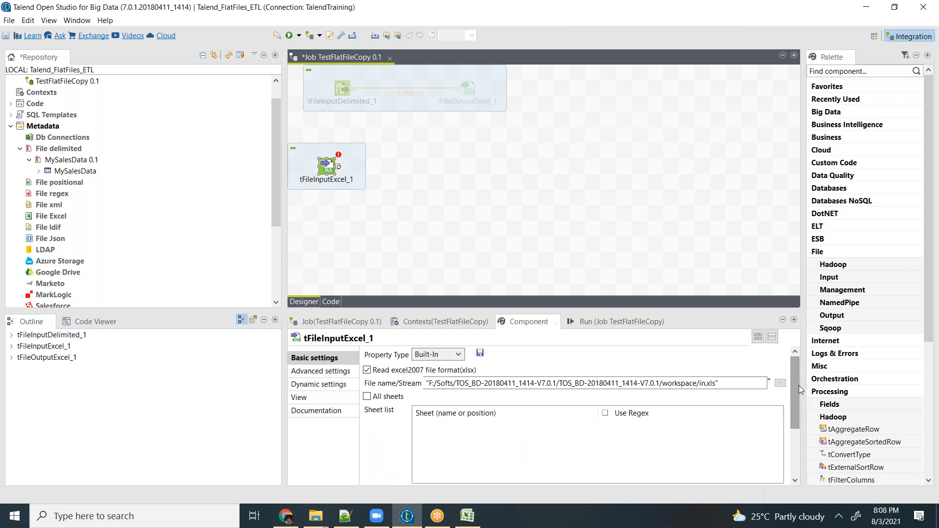
{"action": "left_click", "coordinate": [780, 383]}
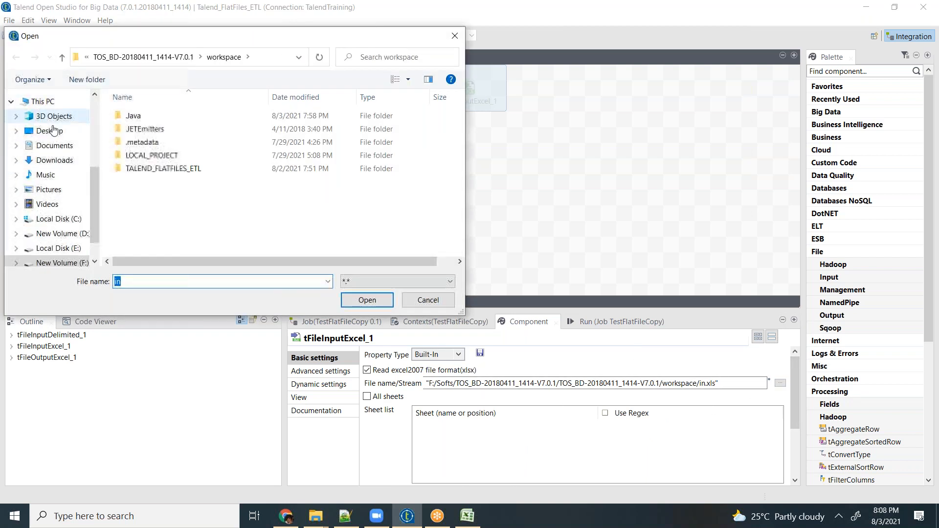
{"action": "left_click", "coordinate": [53, 132]}
{"action": "left_click", "coordinate": [136, 144]}
{"action": "double_click", "coordinate": [135, 143]}
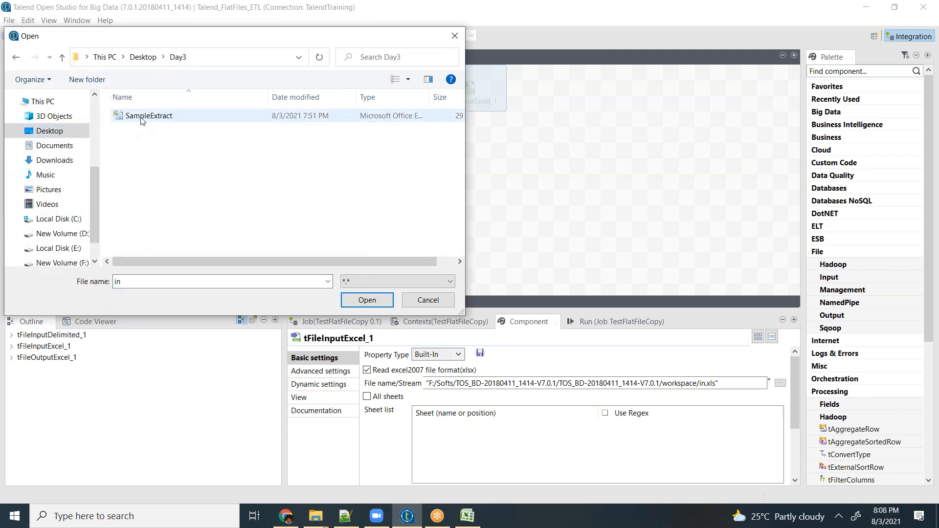
{"action": "left_click", "coordinate": [141, 117]}
{"action": "double_click", "coordinate": [142, 118]}
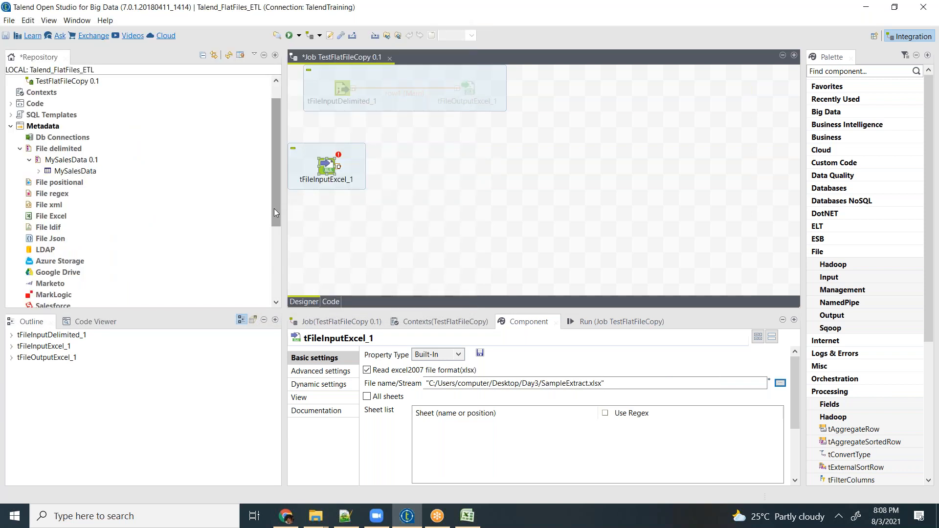
{"action": "left_click", "coordinate": [604, 234]}
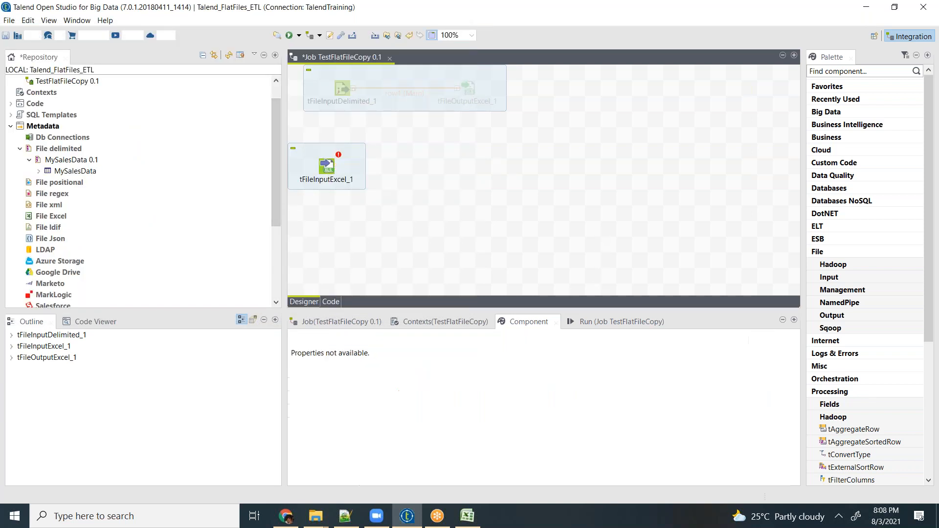
- Add an entry named "Sheet1" to the sheet list of tFileInputExcel_1
{"action": "left_click", "coordinate": [330, 163]}
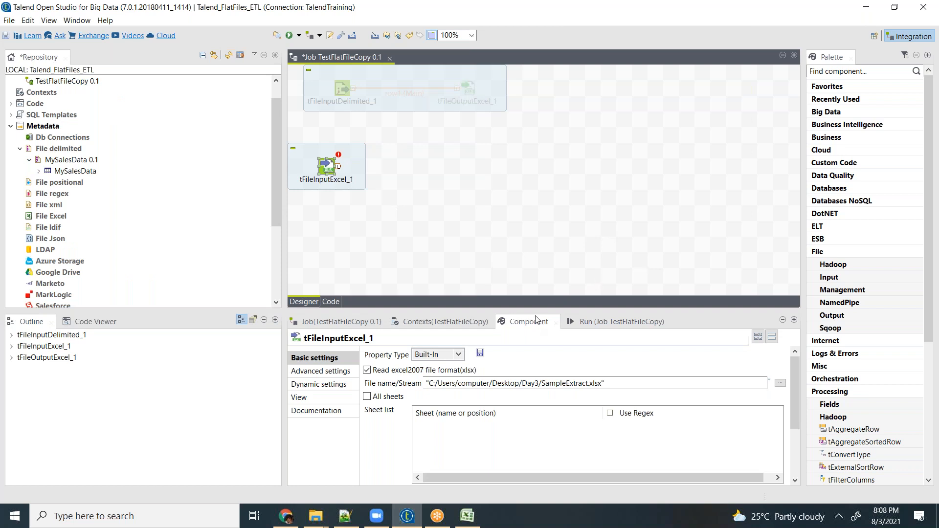
{"action": "scroll", "coordinate": [668, 354], "scroll_direction": "down", "scroll_amount": 1}
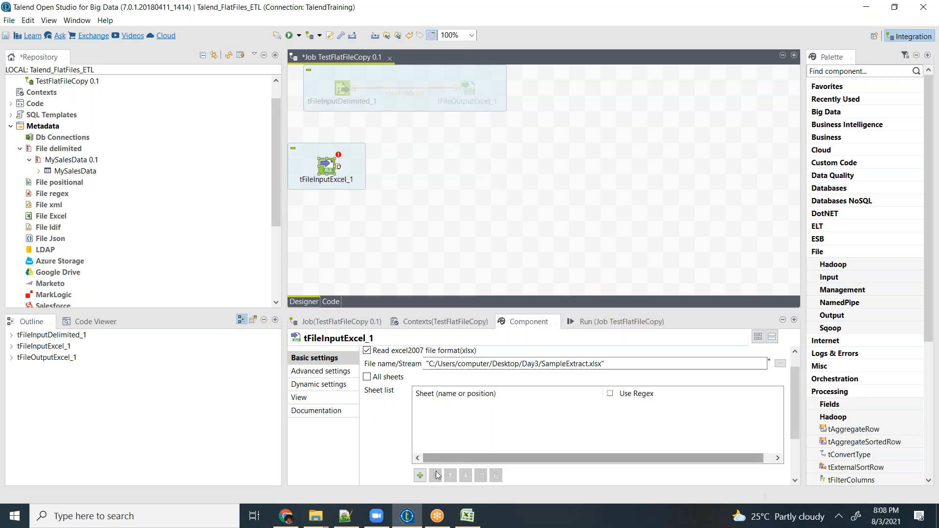
{"action": "left_click", "coordinate": [421, 477]}
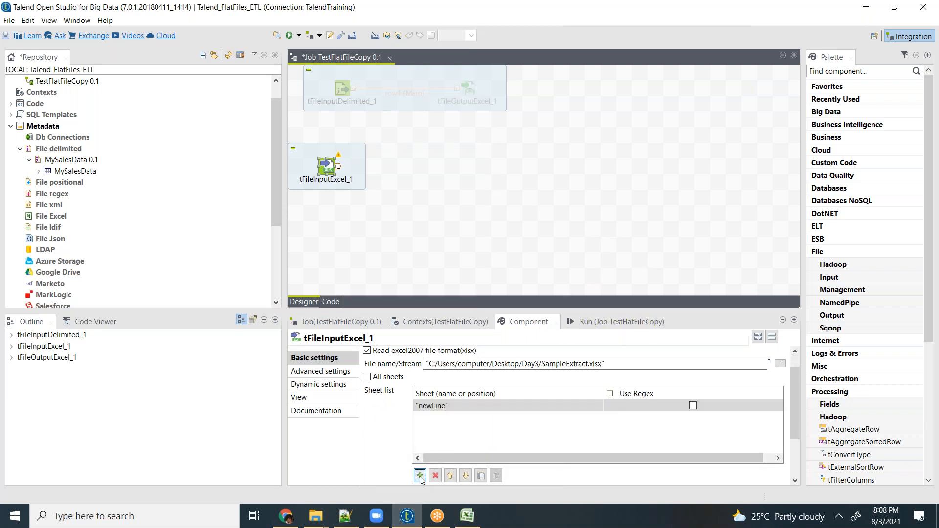
{"action": "left_click", "coordinate": [440, 408]}
{"action": "left_click", "coordinate": [449, 407]}
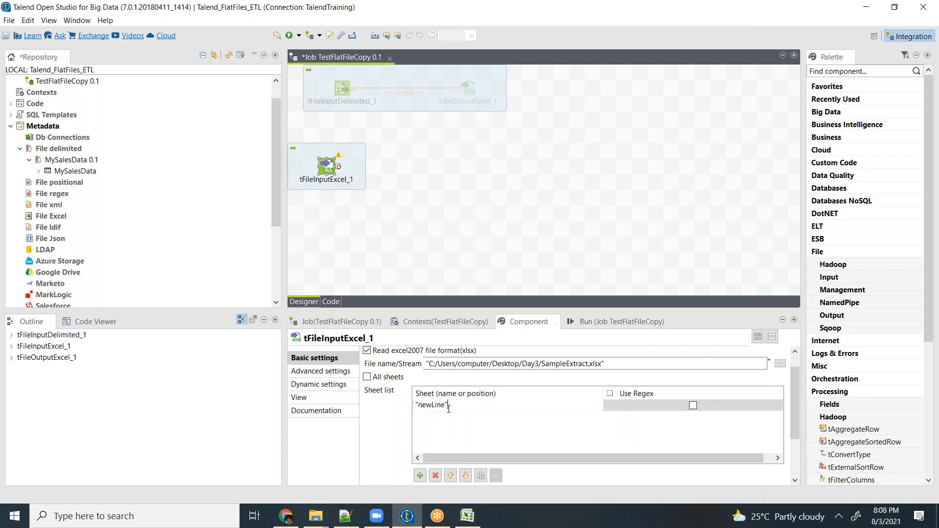
{"action": "left_click_drag", "start_coordinate": [444, 406], "coordinate": [424, 404]}
{"action": "type", "text": "Sheet1"}
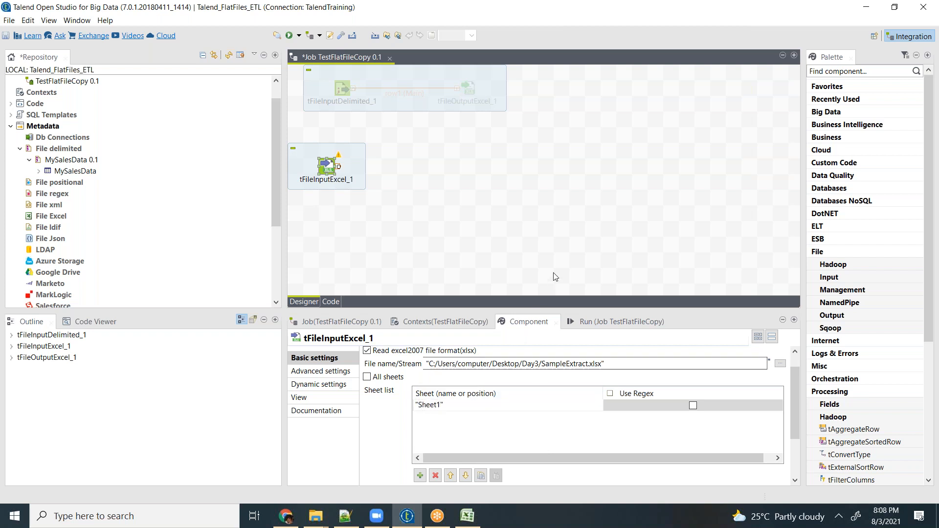
{"action": "left_click", "coordinate": [558, 252]}
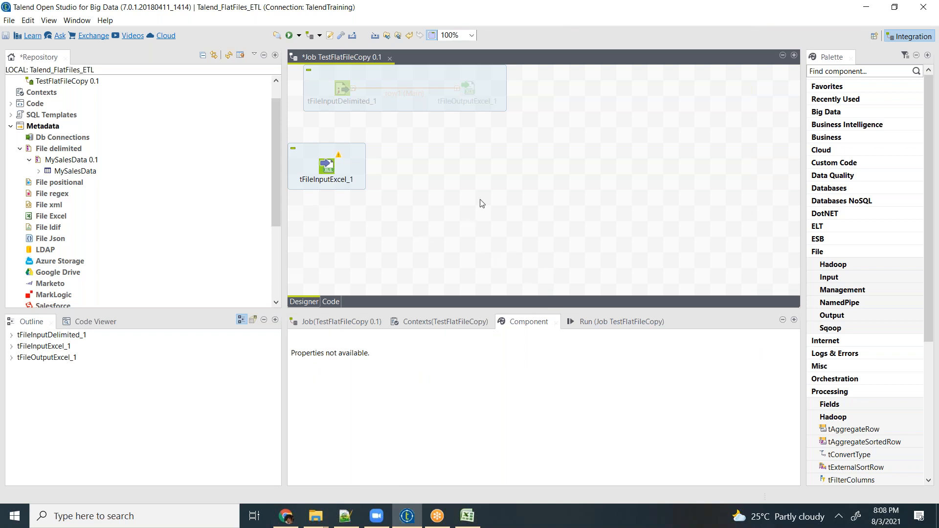
- Add a tAggregateRow component to the right of tFileInputExcel_1 in the job design
{"action": "type", "text": "tagg"}
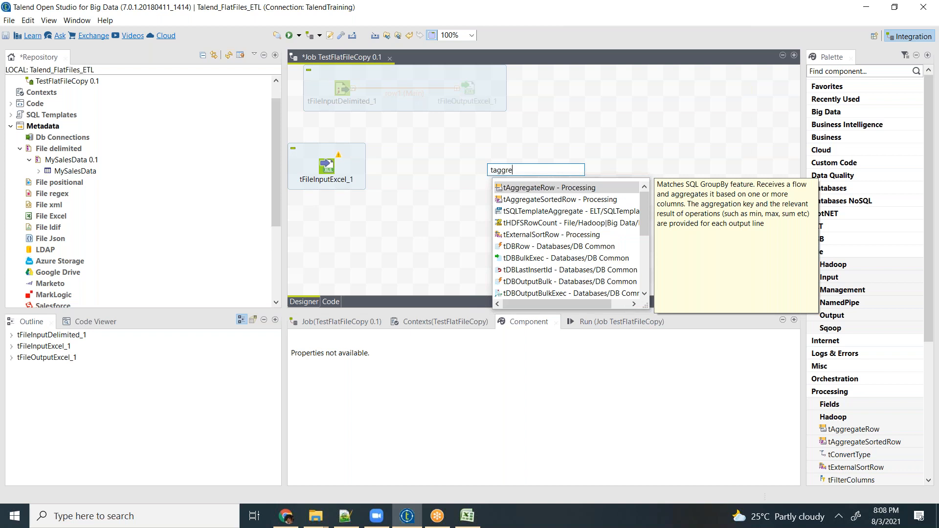
{"action": "type", "text": "re"}
{"action": "left_click", "coordinate": [535, 188]}
- Connect tFileInputExcel_1 to tAggregateRow_1 with a Main row
{"action": "left_click", "coordinate": [331, 167]}
{"action": "right_click", "coordinate": [332, 168]}
{"action": "mouse_move", "coordinate": [455, 174]}
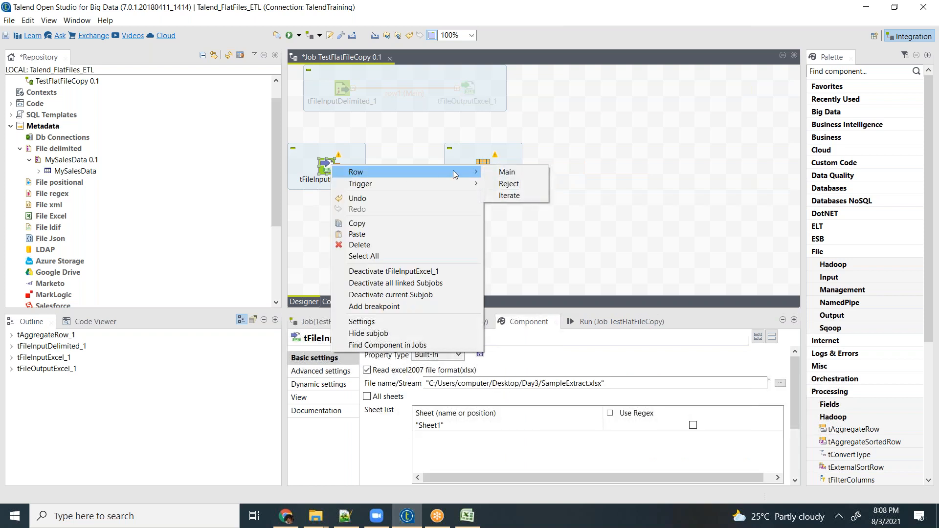
{"action": "left_click", "coordinate": [514, 172]}
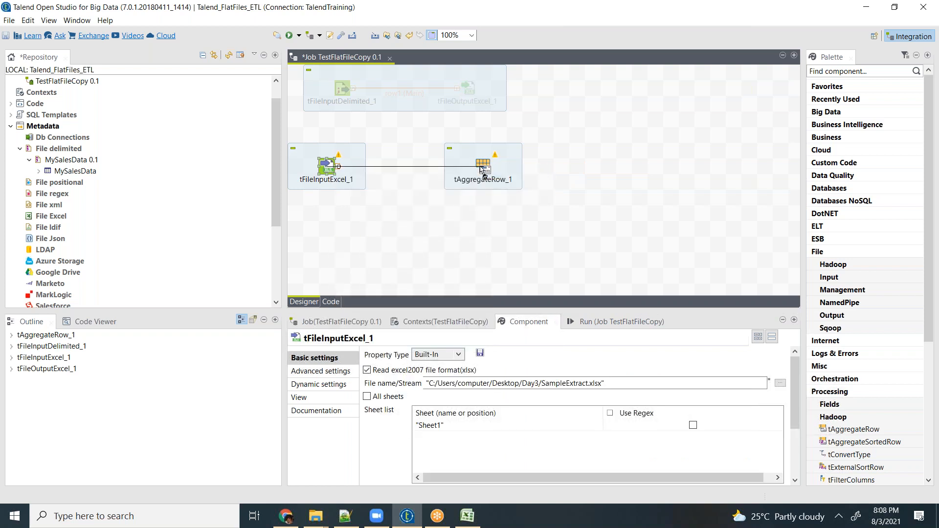
{"action": "left_click", "coordinate": [481, 169]}
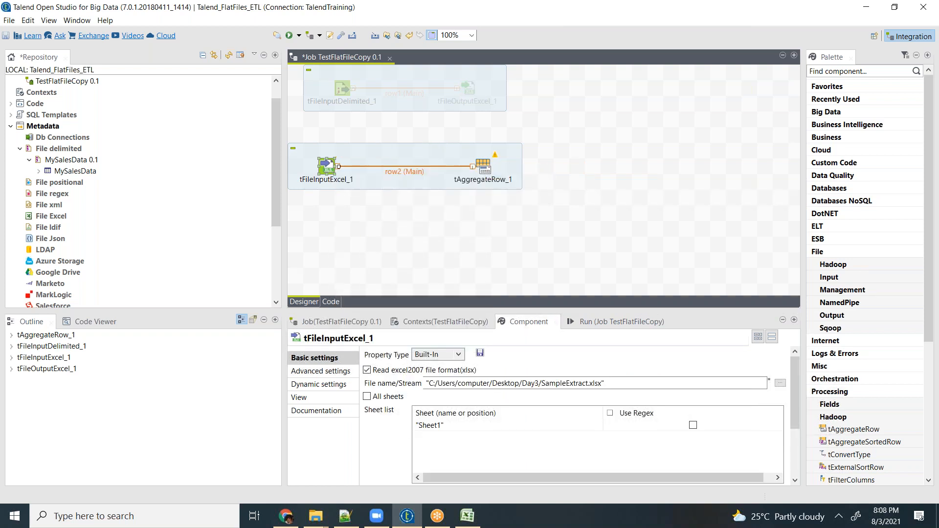
- Open the schema of tAggregateRow_1 for editing and enlarge the editor to show every input column
{"action": "left_click", "coordinate": [485, 166]}
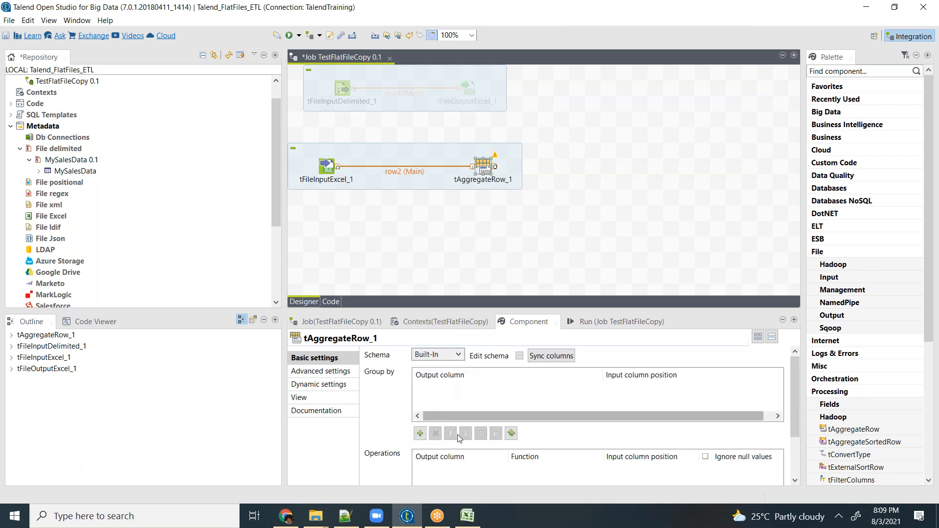
{"action": "left_click", "coordinate": [520, 356]}
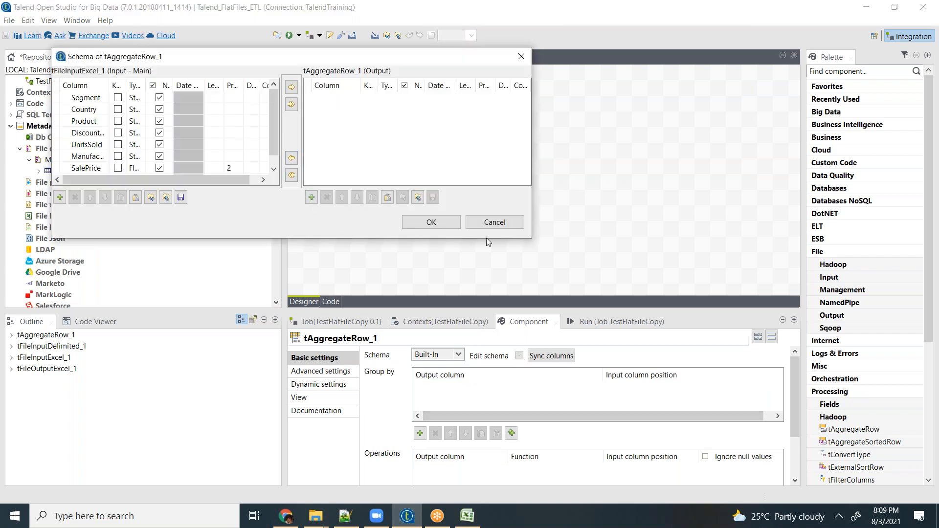
{"action": "left_click_drag", "start_coordinate": [532, 238], "coordinate": [722, 312]}
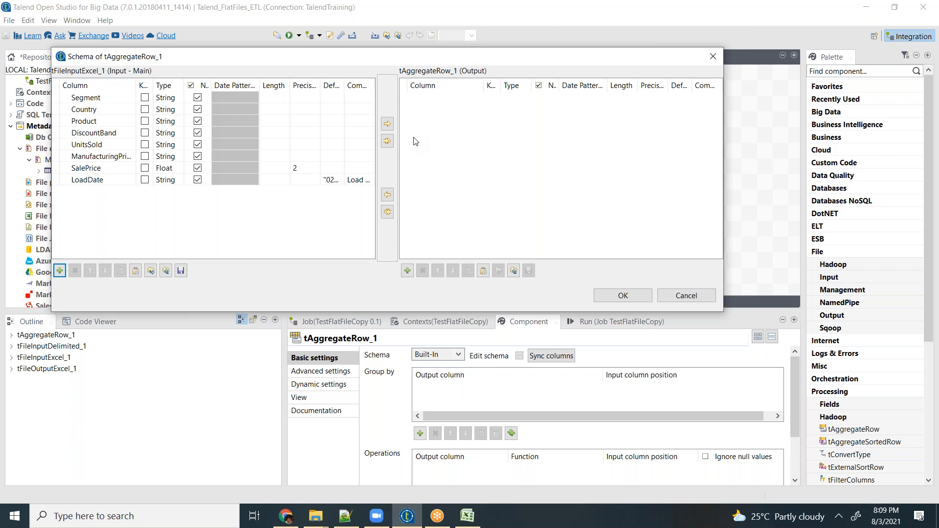
- Copy the Segment and UnitsSold columns into the output schema of tAggregateRow_1 and accept the schema
{"action": "left_click", "coordinate": [93, 100]}
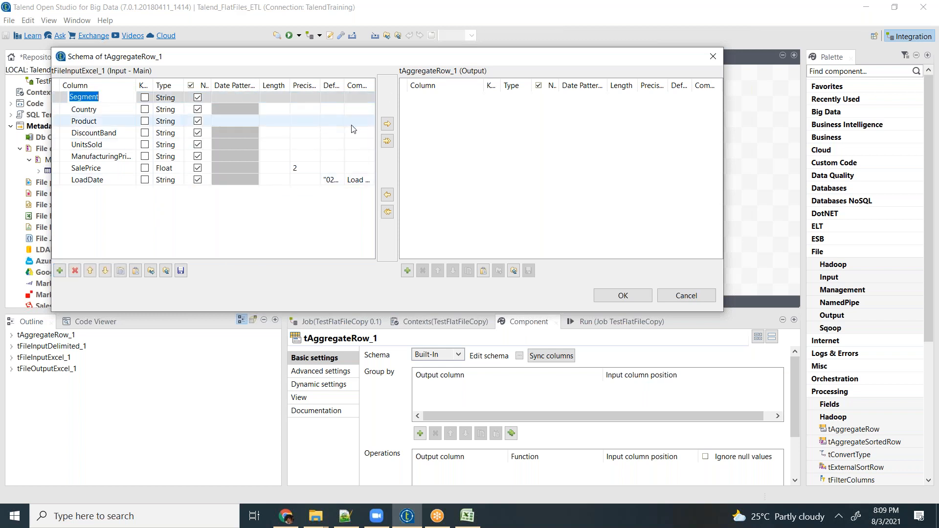
{"action": "left_click", "coordinate": [388, 124]}
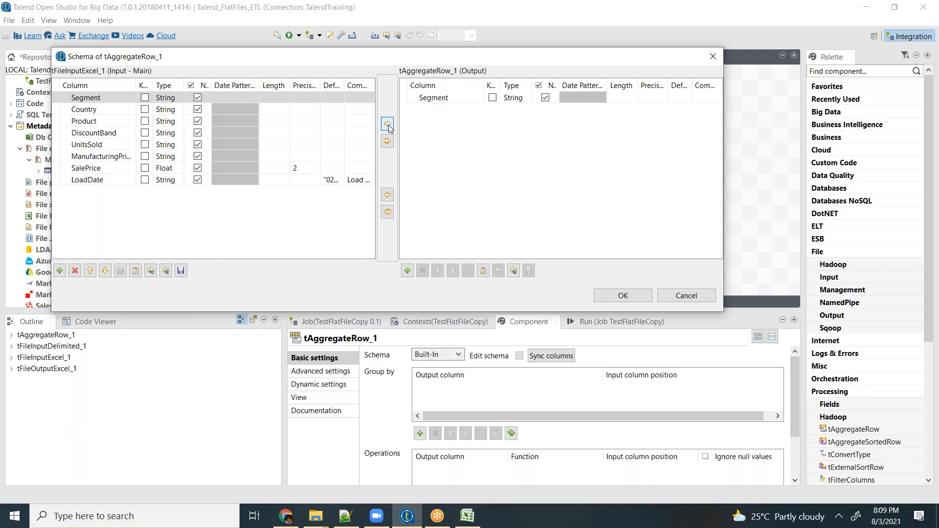
{"action": "left_click", "coordinate": [95, 145]}
{"action": "left_click", "coordinate": [388, 126]}
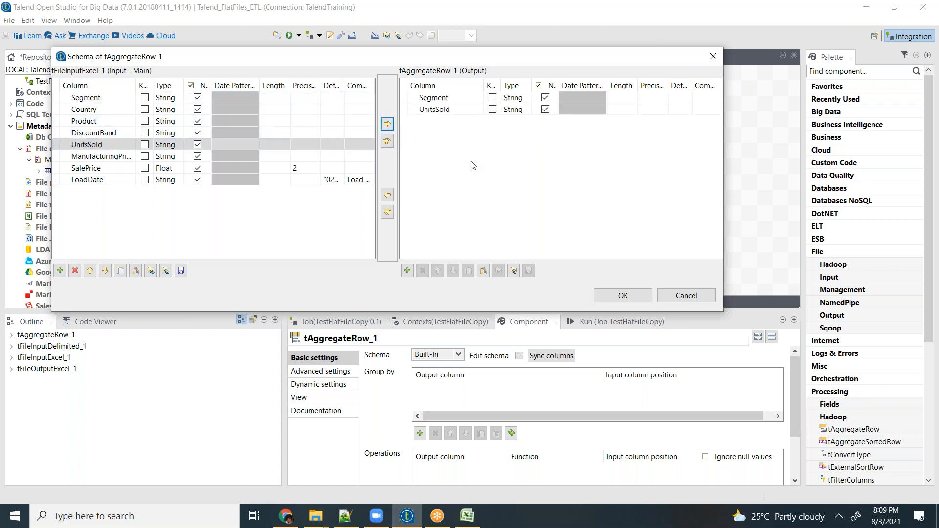
{"action": "left_click", "coordinate": [622, 294]}
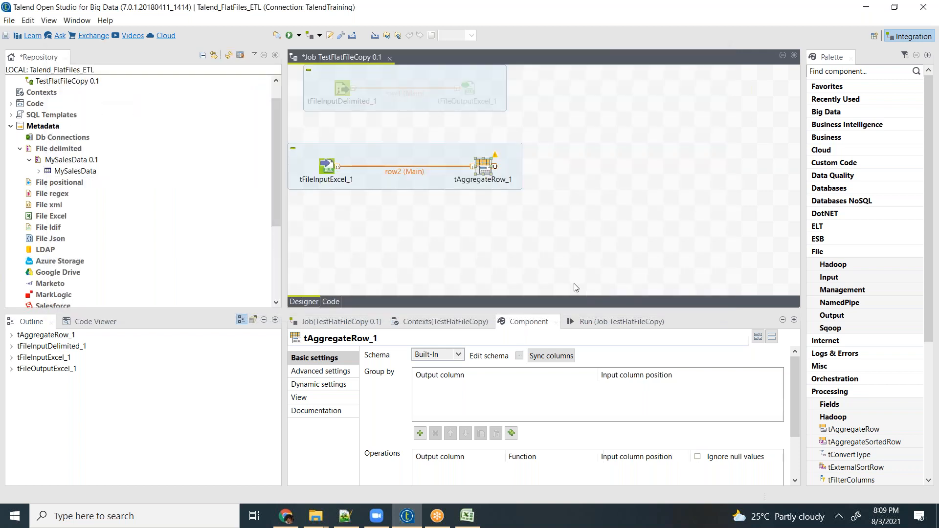
- Add a group-by entry for Segment and an operation entry for UnitsSold to tAggregateRow_1
{"action": "left_click", "coordinate": [420, 434]}
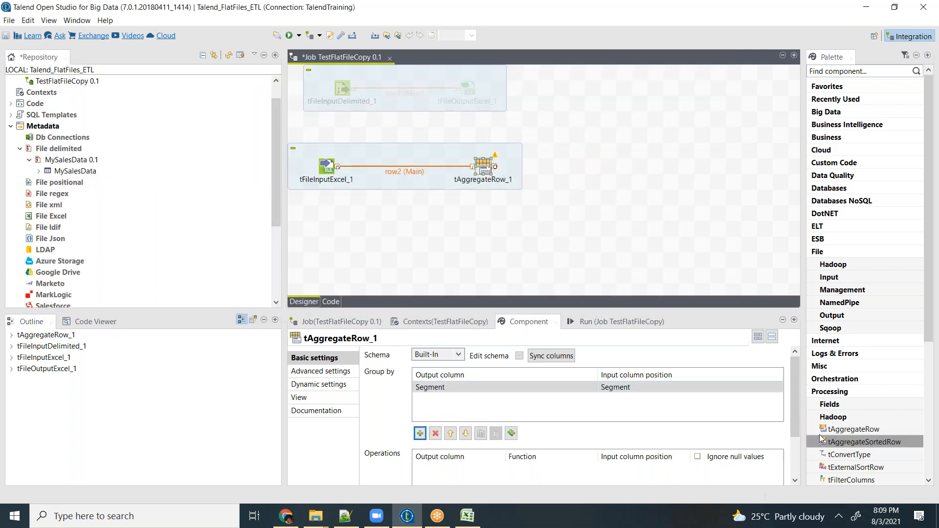
{"action": "scroll", "coordinate": [793, 406], "scroll_direction": "down", "scroll_amount": 2}
{"action": "scroll", "coordinate": [793, 406], "scroll_direction": "down", "scroll_amount": 3}
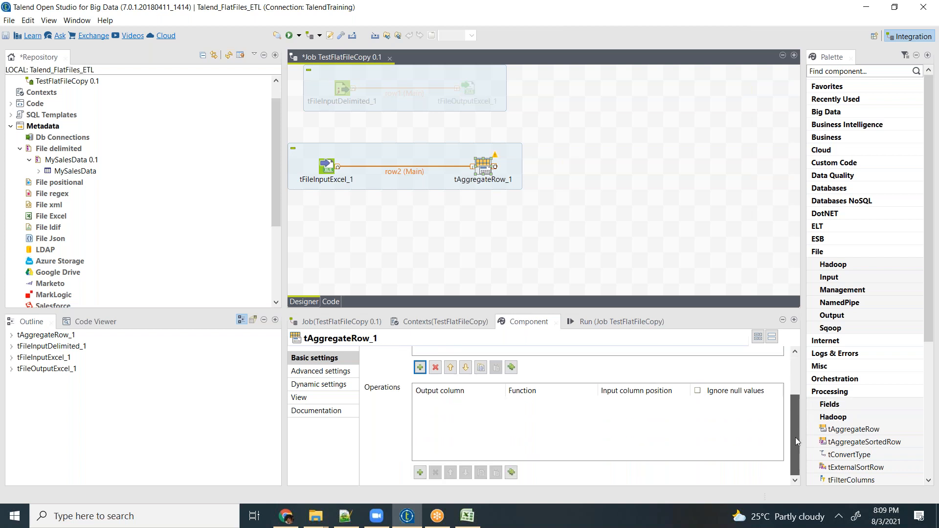
{"action": "left_click", "coordinate": [420, 473]}
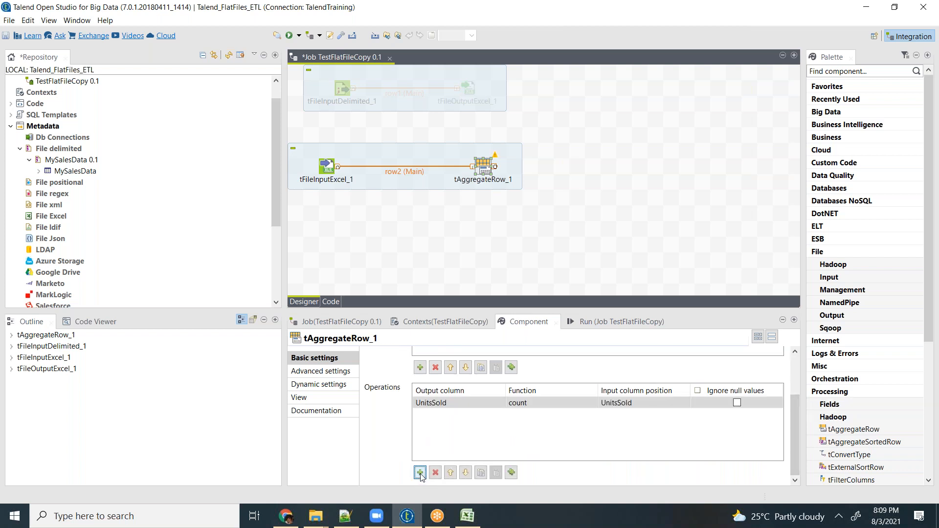
- Set the function of the UnitsSold operation to sum, with UnitsSold as its input column
{"action": "left_click", "coordinate": [440, 406]}
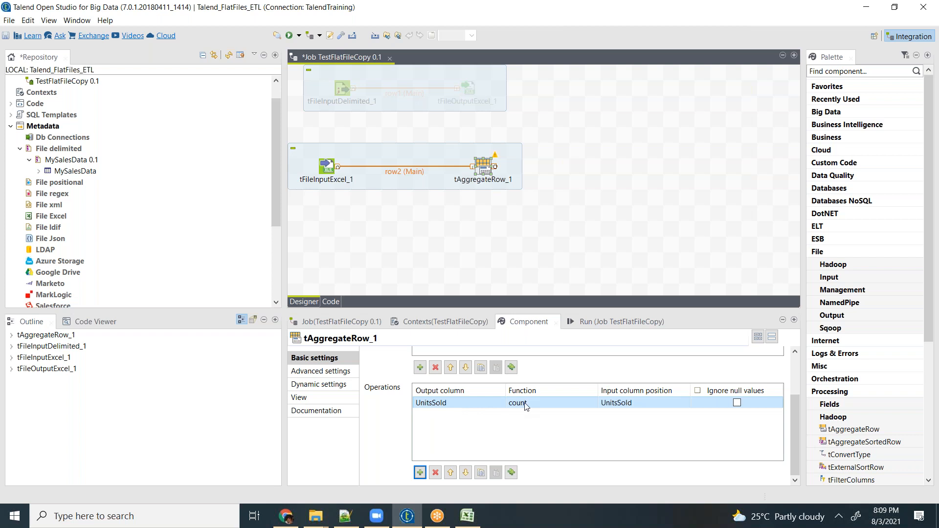
{"action": "left_click", "coordinate": [435, 404]}
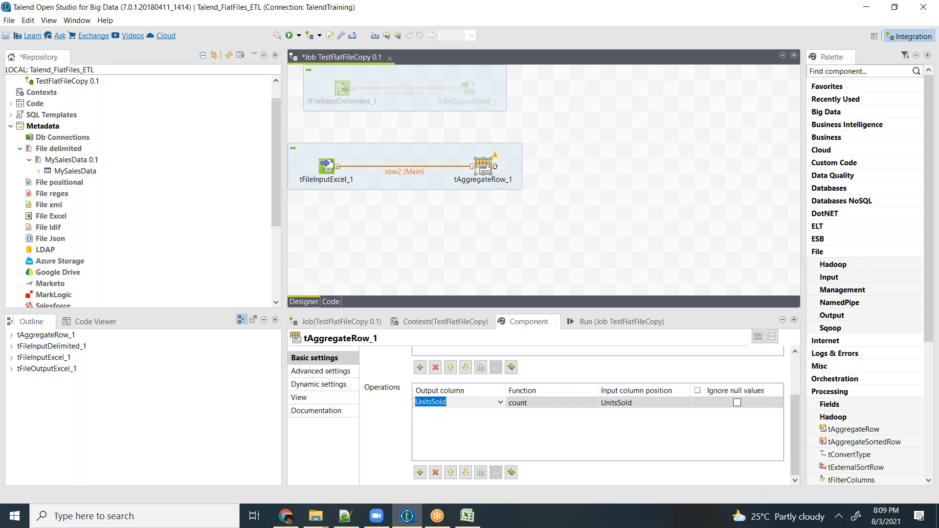
{"action": "left_click", "coordinate": [537, 405]}
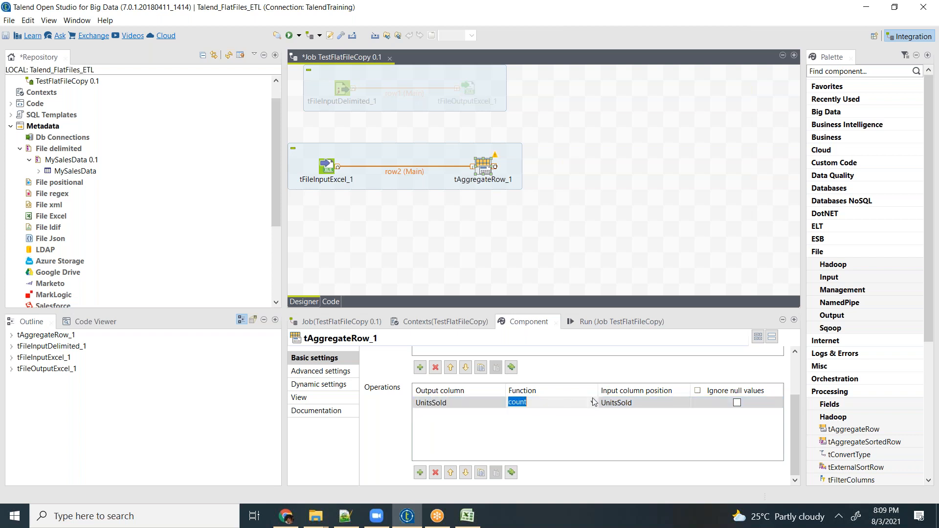
{"action": "left_click", "coordinate": [593, 404]}
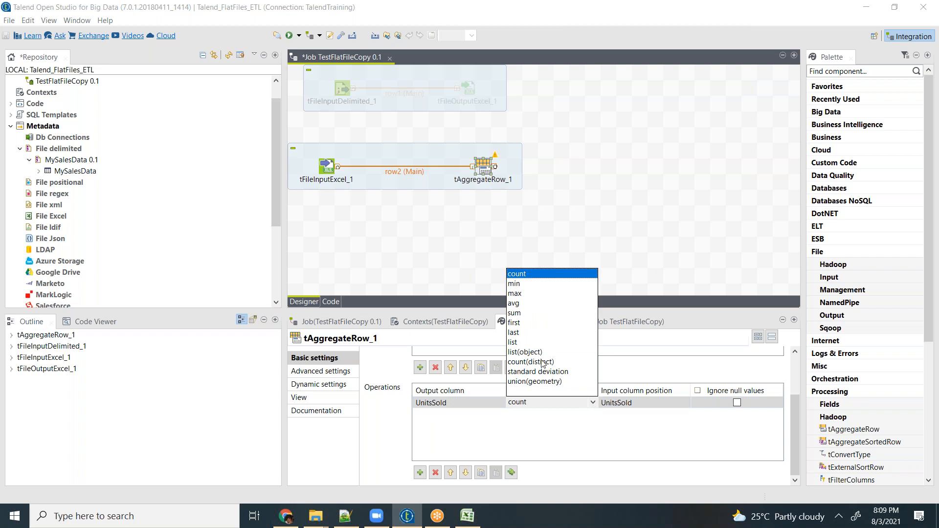
{"action": "left_click", "coordinate": [516, 314]}
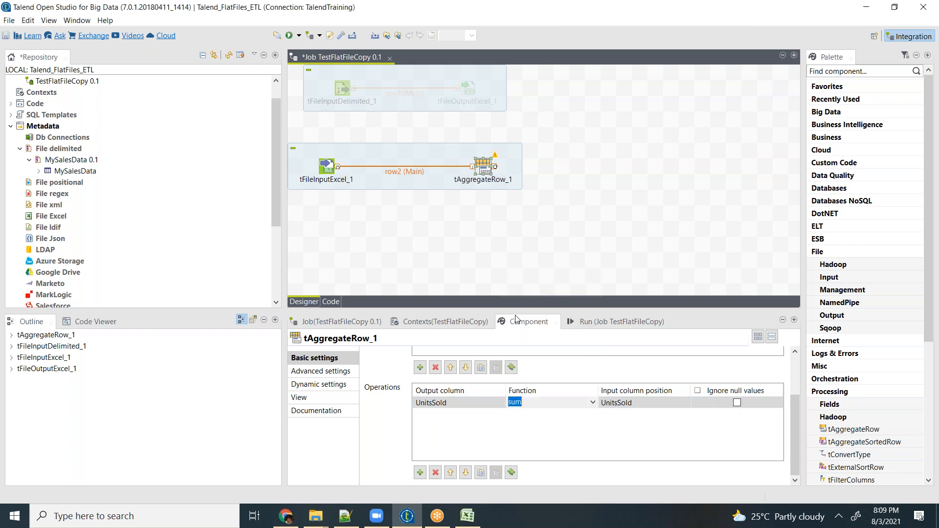
{"action": "left_click", "coordinate": [658, 409]}
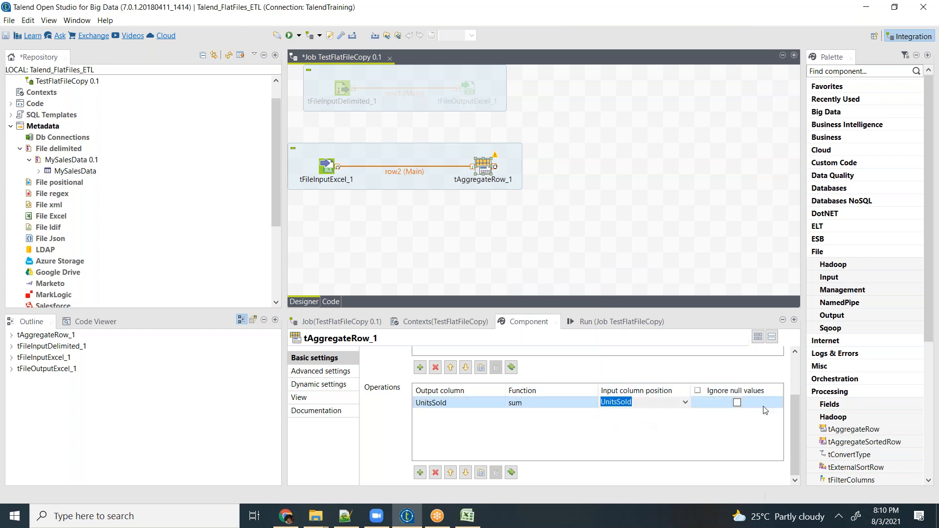
{"action": "left_click_drag", "start_coordinate": [794, 427], "coordinate": [798, 390]}
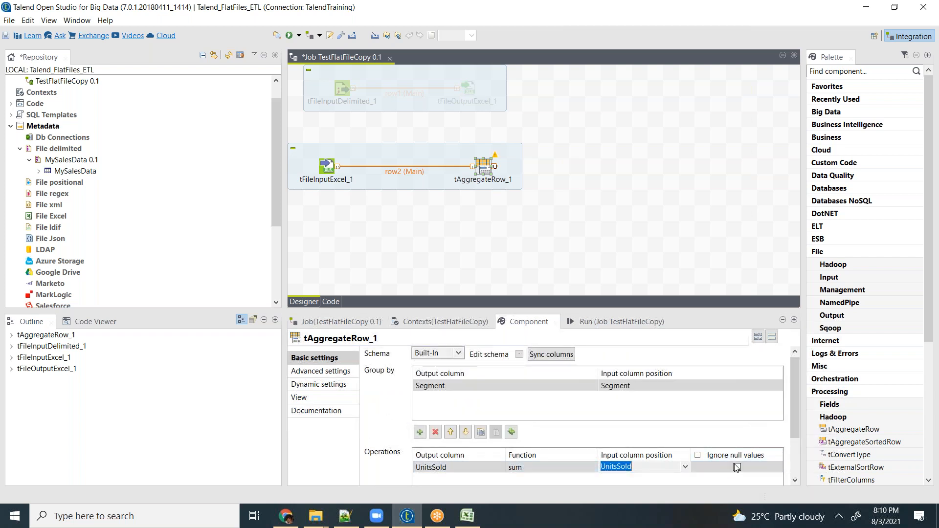
- Add a tFileOutputDelimited component to the right of tAggregateRow_1 in the job design
{"action": "left_click", "coordinate": [549, 157]}
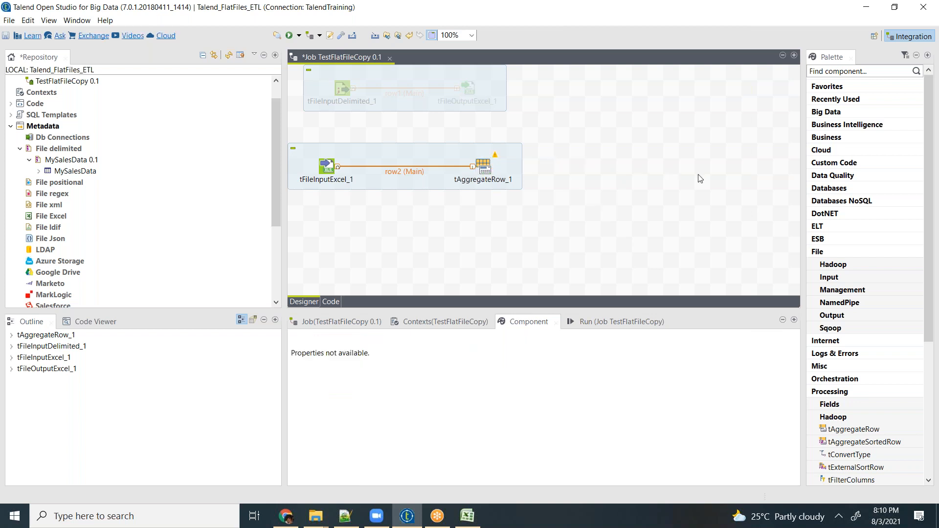
{"action": "type", "text": "t"}
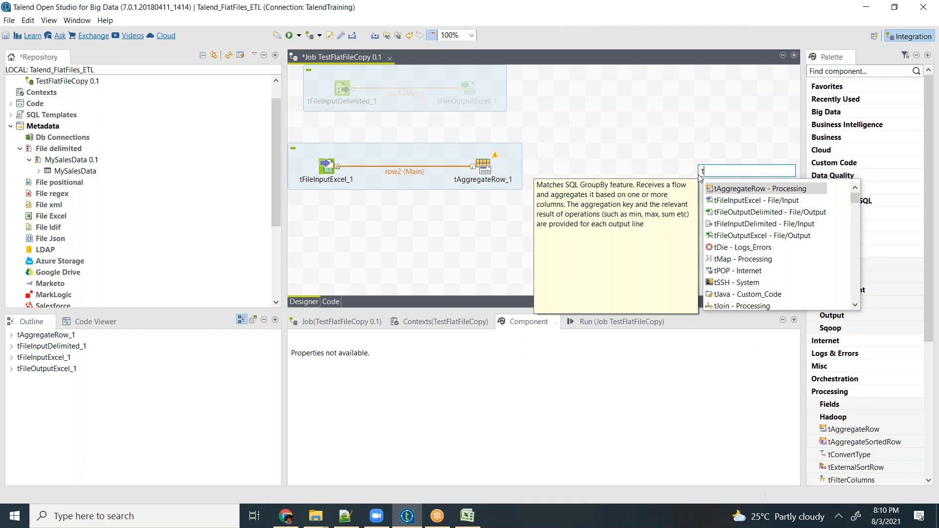
{"action": "type", "text": "file"}
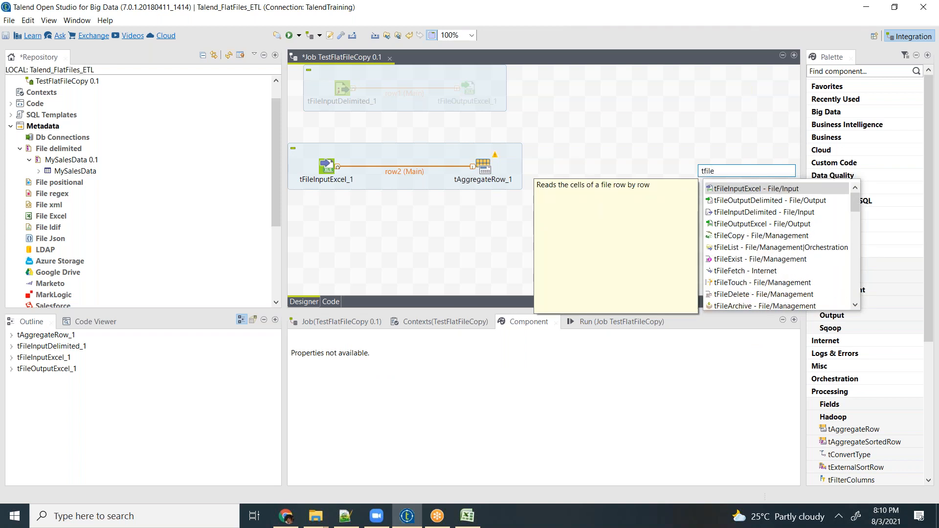
{"action": "type", "text": "out"}
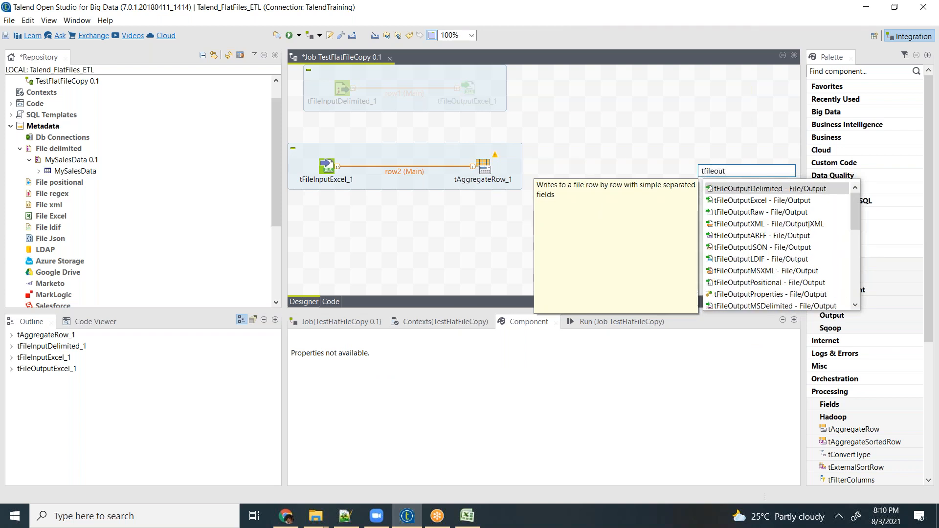
{"action": "key", "text": "Return"}
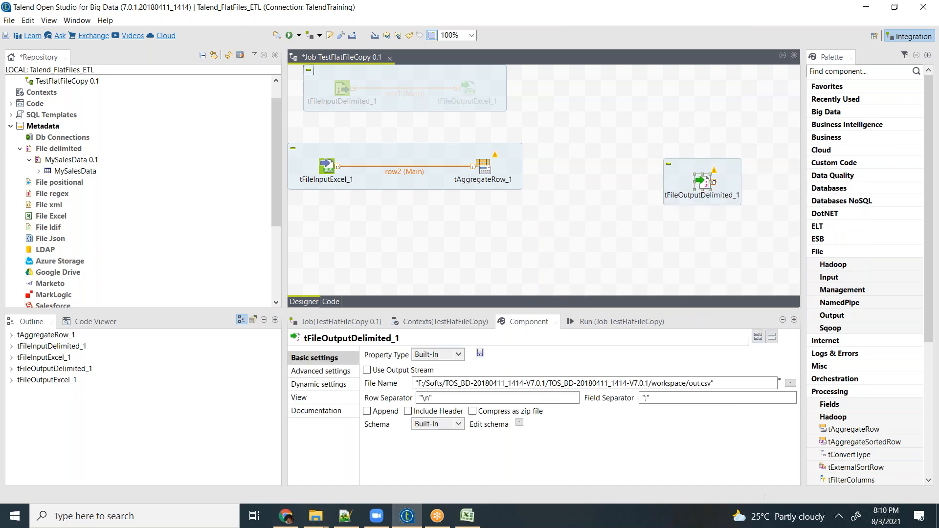
- Connect tAggregateRow_1 to tFileOutputDelimited_1 with a Main row and align the output component level with it
{"action": "left_click", "coordinate": [486, 171]}
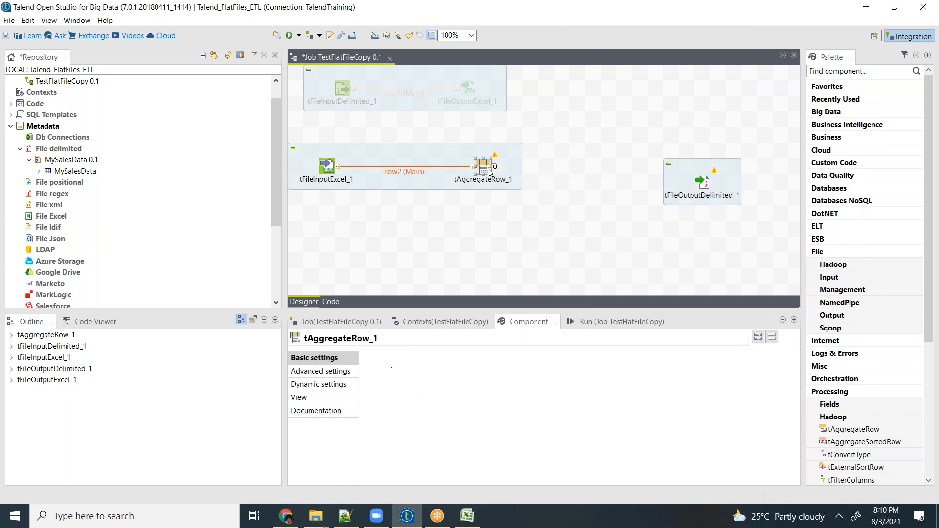
{"action": "right_click", "coordinate": [486, 173]}
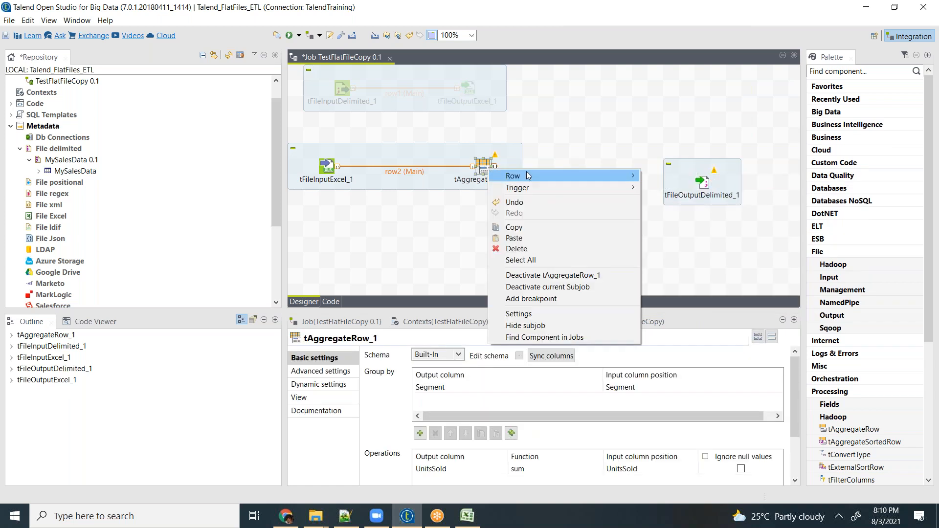
{"action": "mouse_move", "coordinate": [602, 177]}
{"action": "left_click", "coordinate": [658, 176]}
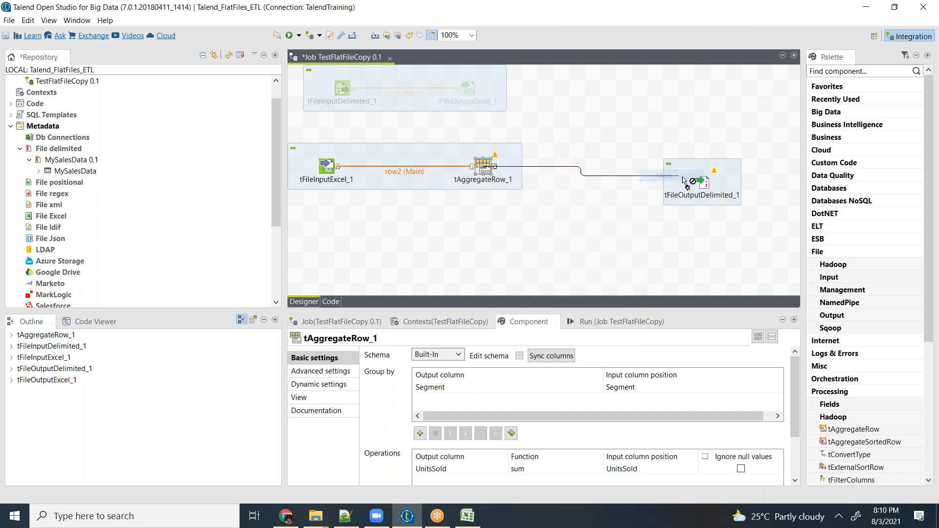
{"action": "left_click", "coordinate": [703, 185]}
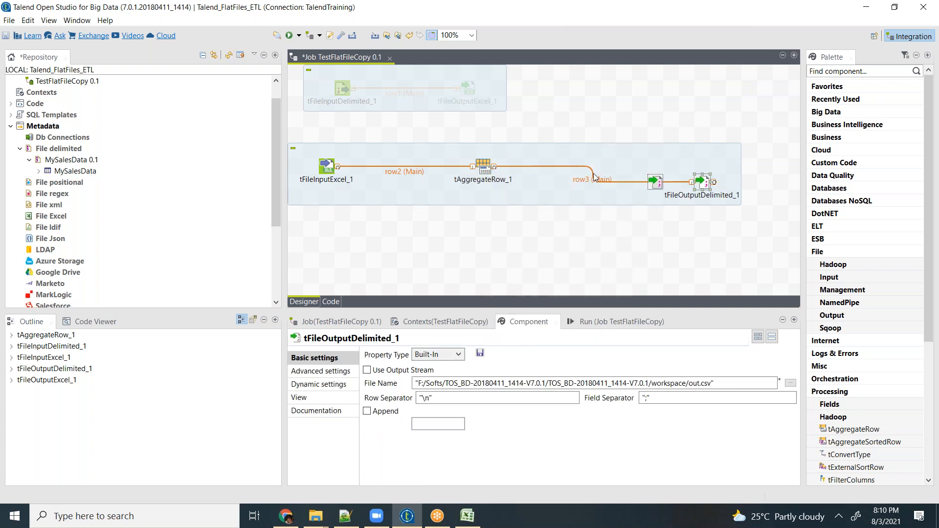
{"action": "left_click_drag", "start_coordinate": [581, 170], "coordinate": [584, 169]}
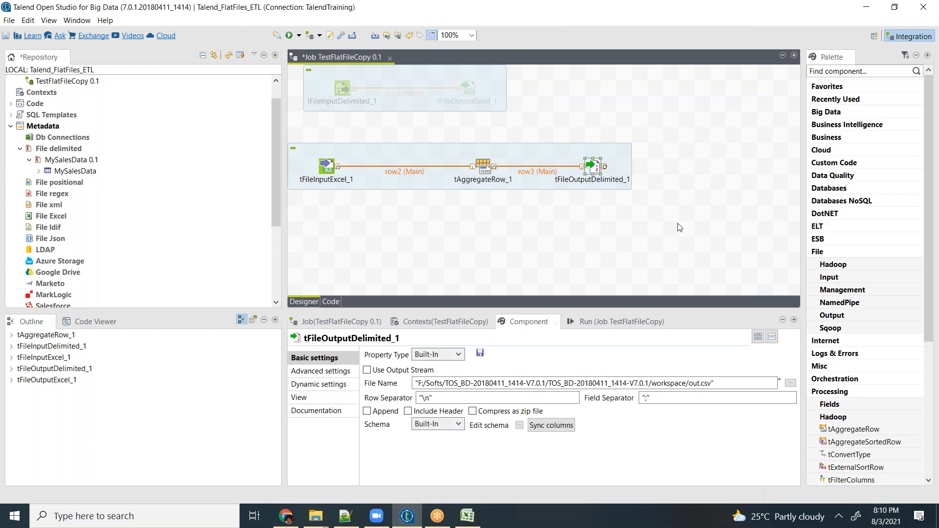
- Set the output file of tFileOutputDelimited_1 to SalesBySegment.dat in the Day3 folder on the Desktop
{"action": "left_click", "coordinate": [790, 384]}
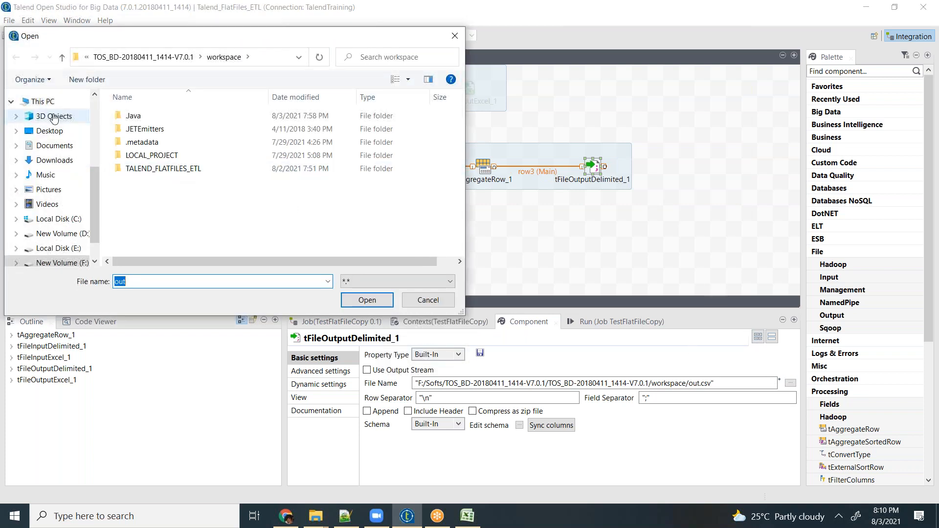
{"action": "double_click", "coordinate": [147, 142]}
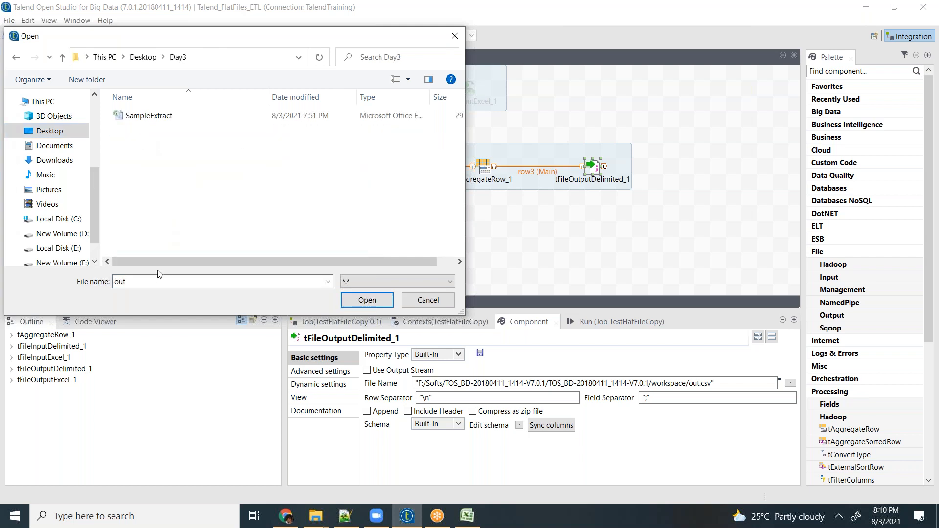
{"action": "double_click", "coordinate": [123, 282]}
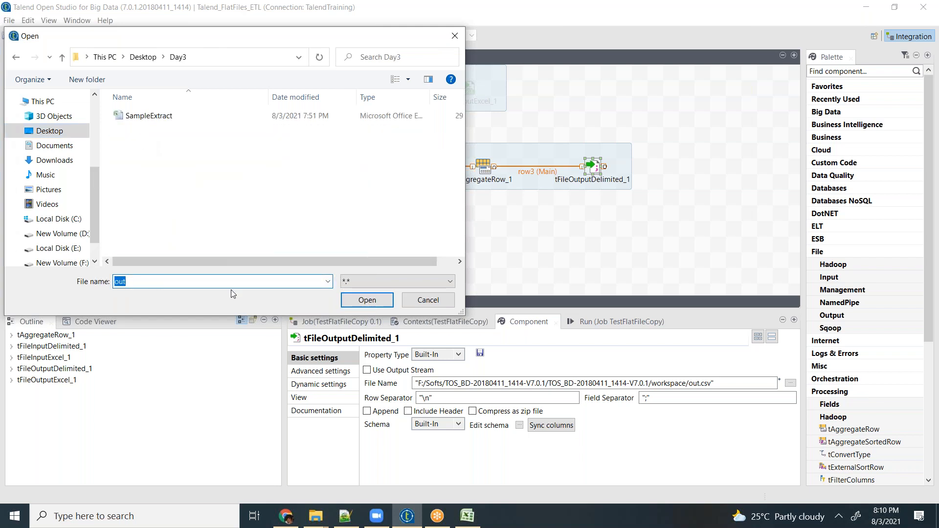
{"action": "type", "text": "Sa"}
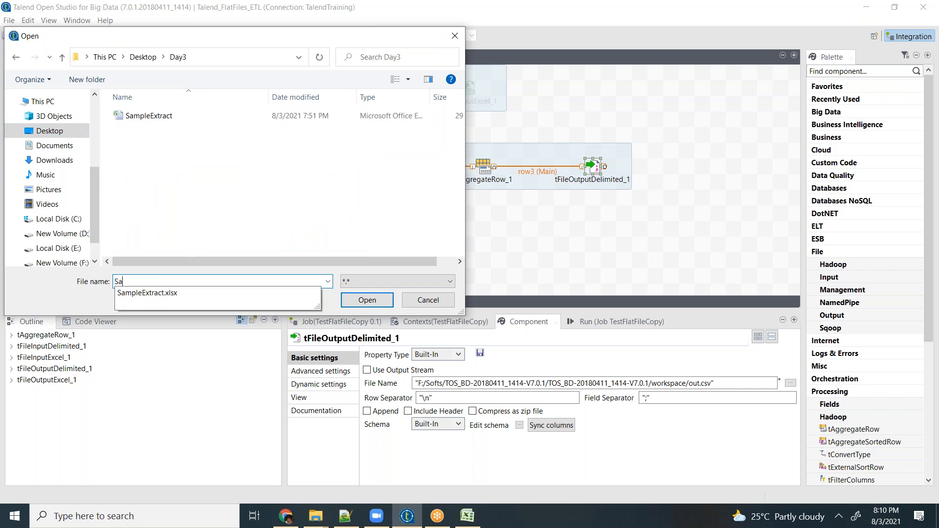
{"action": "type", "text": "lesBySegment"}
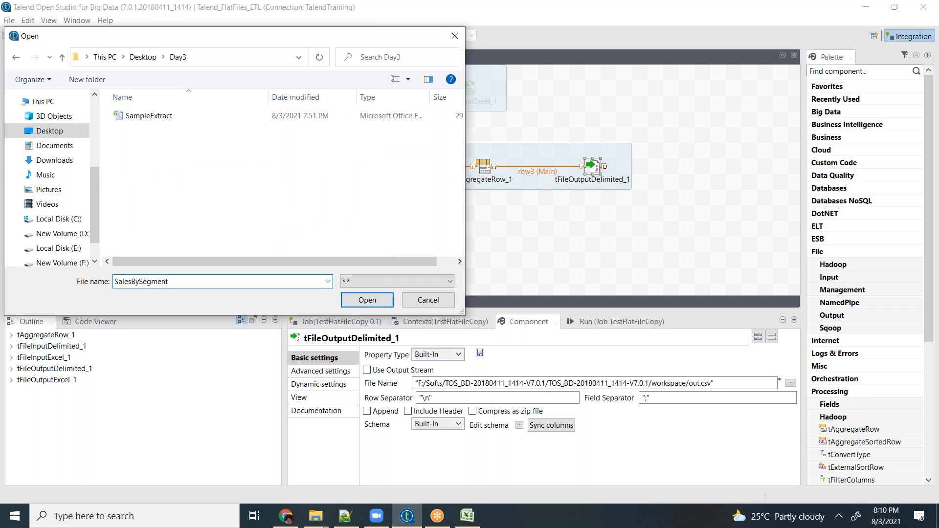
{"action": "type", "text": ".dat"}
{"action": "left_click", "coordinate": [367, 299]}
- Set the field separator of tFileOutputDelimited_1 to "|" and include the header
{"action": "left_click", "coordinate": [668, 397]}
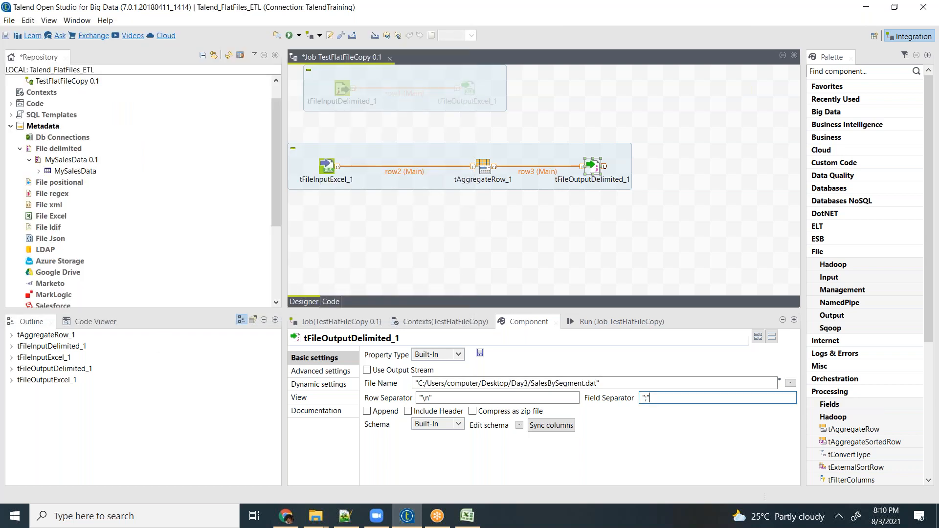
{"action": "type", "text": "|"}
{"action": "left_click", "coordinate": [408, 411]}
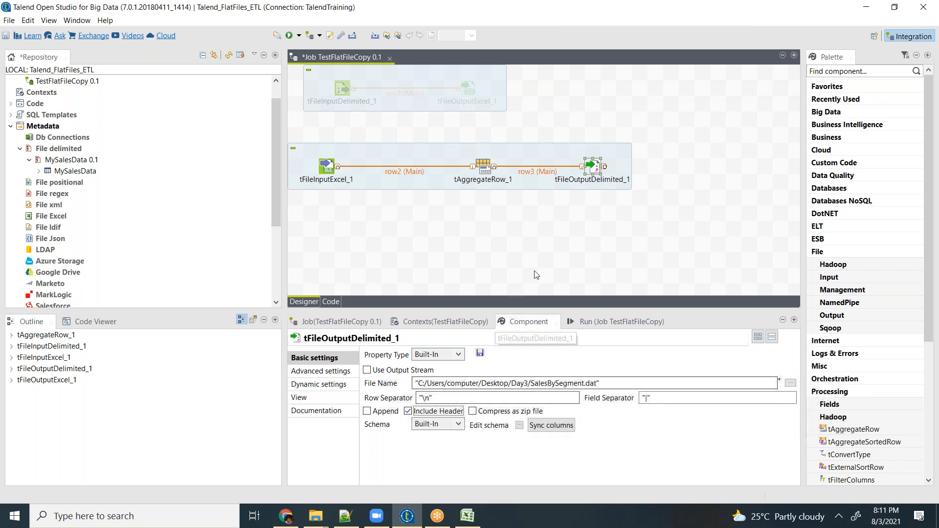
- Shift tAggregateRow_1 and tFileOutputDelimited_1 left, closer to tFileInputExcel_1, to free space in the job design
{"action": "left_click", "coordinate": [557, 239]}
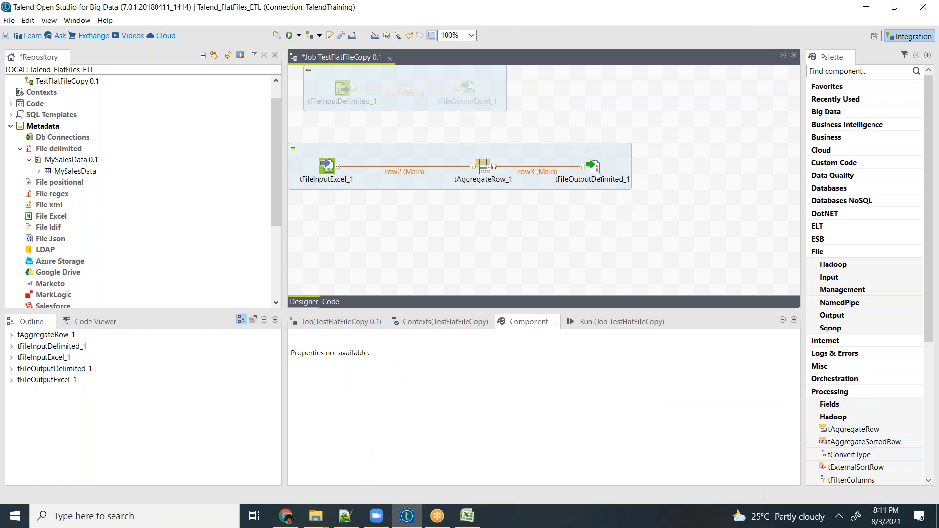
{"action": "left_click", "coordinate": [471, 169]}
{"action": "left_click_drag", "start_coordinate": [471, 169], "coordinate": [440, 170]}
{"action": "left_click_drag", "start_coordinate": [592, 172], "coordinate": [562, 169]}
- Add a tLogRow component to the right of tFileOutputDelimited_1 and align it with the subjob's row
{"action": "left_click", "coordinate": [700, 181]}
{"action": "type", "text": "tlog"}
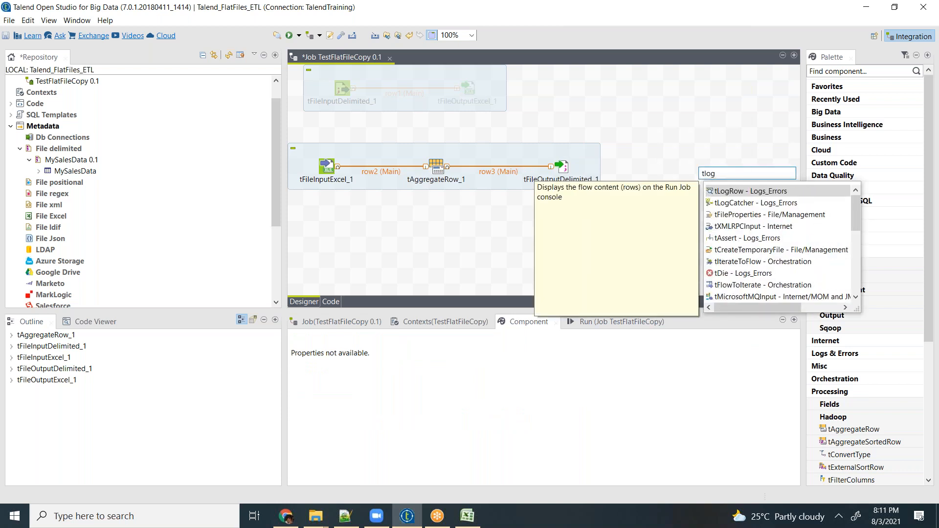
{"action": "key", "text": "Return"}
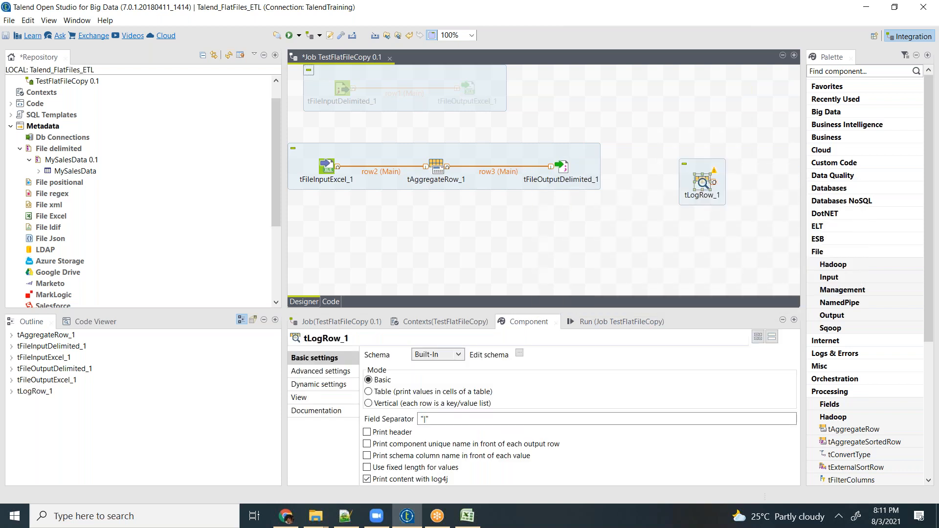
{"action": "left_click_drag", "start_coordinate": [703, 182], "coordinate": [703, 167]}
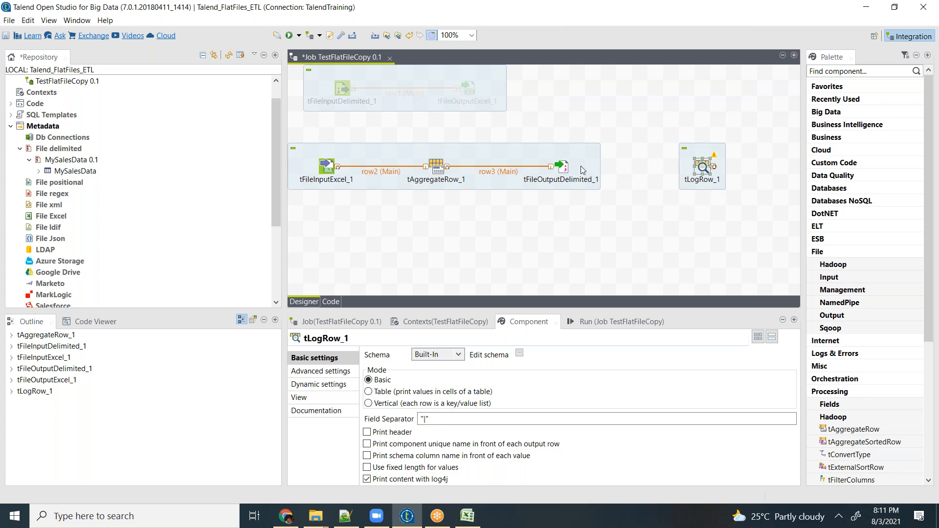
- Connect tFileOutputDelimited_1 to tLogRow_1 with a Main row link
{"action": "right_click", "coordinate": [561, 166]}
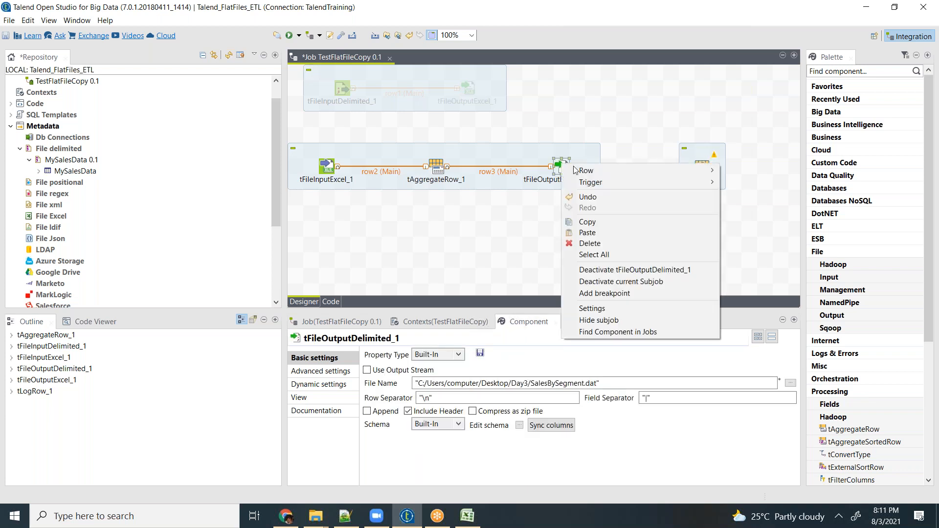
{"action": "mouse_move", "coordinate": [636, 170]}
{"action": "left_click", "coordinate": [739, 169]}
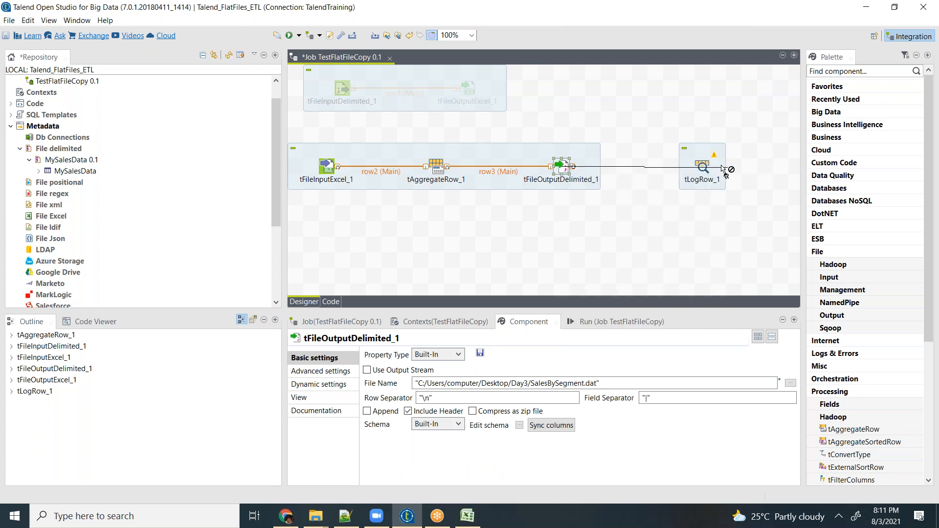
{"action": "left_click", "coordinate": [703, 167]}
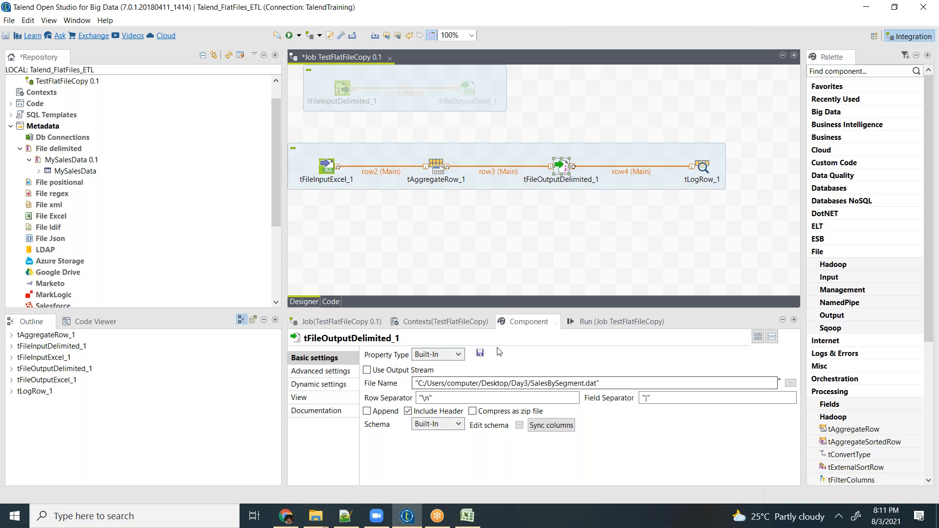
- Run the TestFlatFileCopy job and review the logged rows and warnings in the console output
{"action": "left_click", "coordinate": [597, 321]}
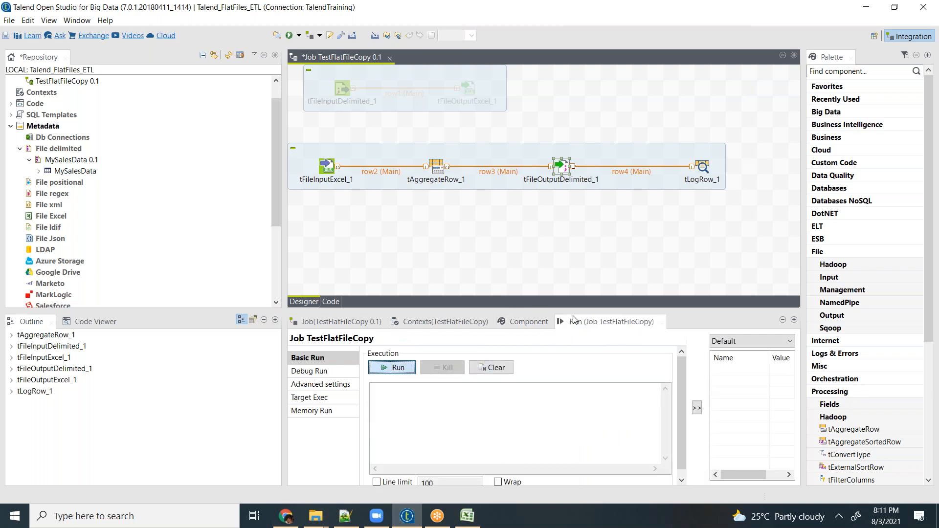
{"action": "left_click", "coordinate": [394, 367]}
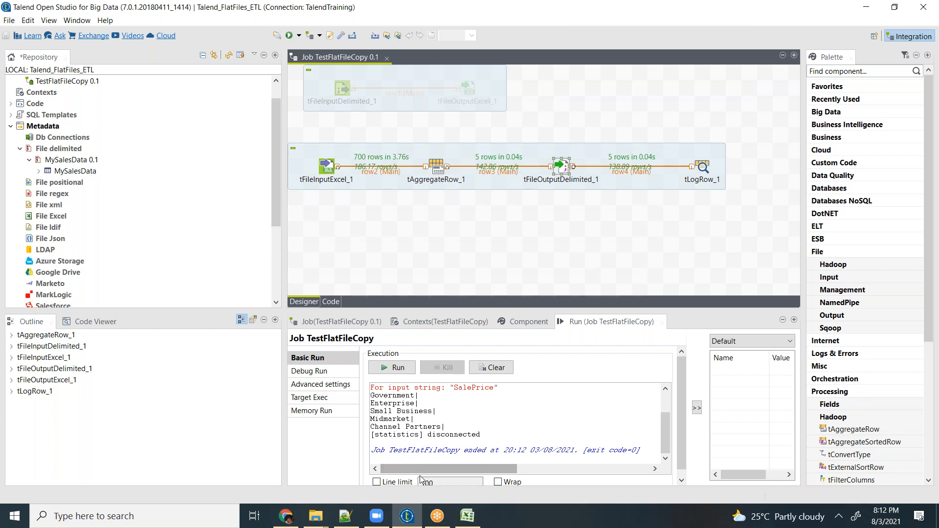
{"action": "mouse_move", "coordinate": [424, 469]}
{"action": "left_mouse_down"}
{"action": "mouse_move", "coordinate": [453, 469]}
{"action": "mouse_move", "coordinate": [420, 468]}
{"action": "left_mouse_up"}
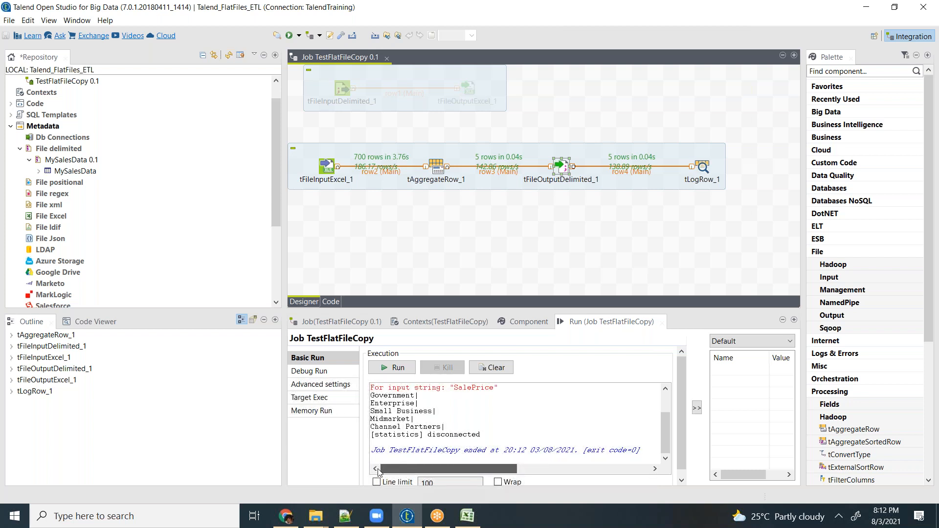
{"action": "scroll", "coordinate": [419, 427], "scroll_direction": "up", "scroll_amount": 1}
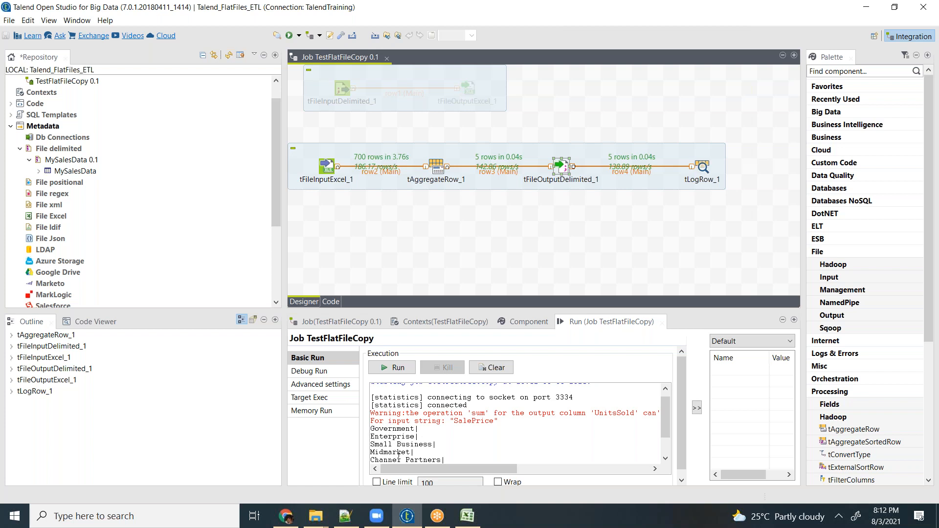
{"action": "scroll", "coordinate": [455, 441], "scroll_direction": "down", "scroll_amount": 1}
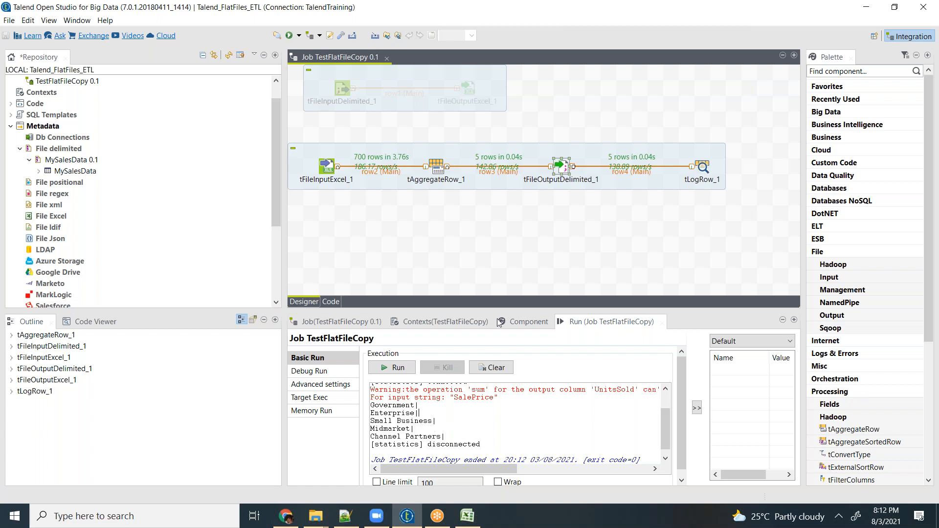
- In the schema of tAggregateRow_1, set the type of the input column UnitsSold to float | Float
{"action": "left_click", "coordinate": [434, 170]}
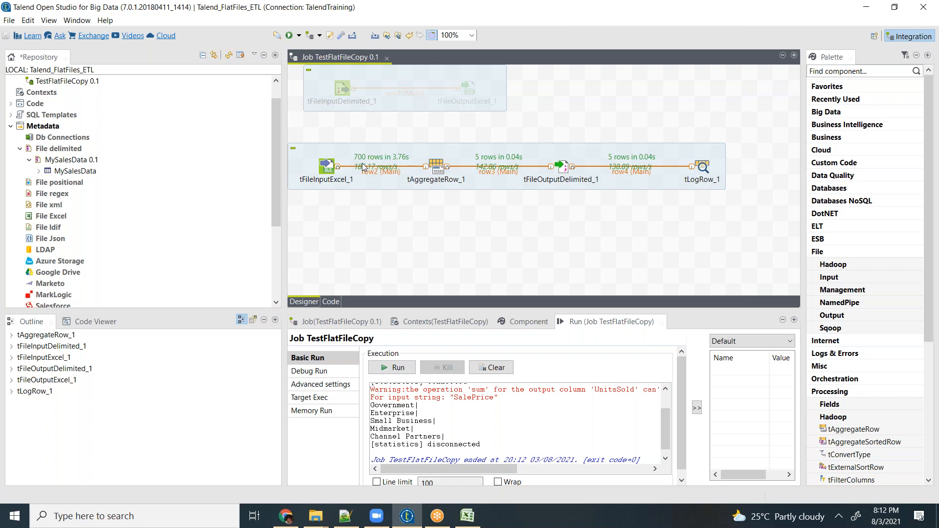
{"action": "left_click", "coordinate": [435, 168]}
{"action": "double_click", "coordinate": [435, 168]}
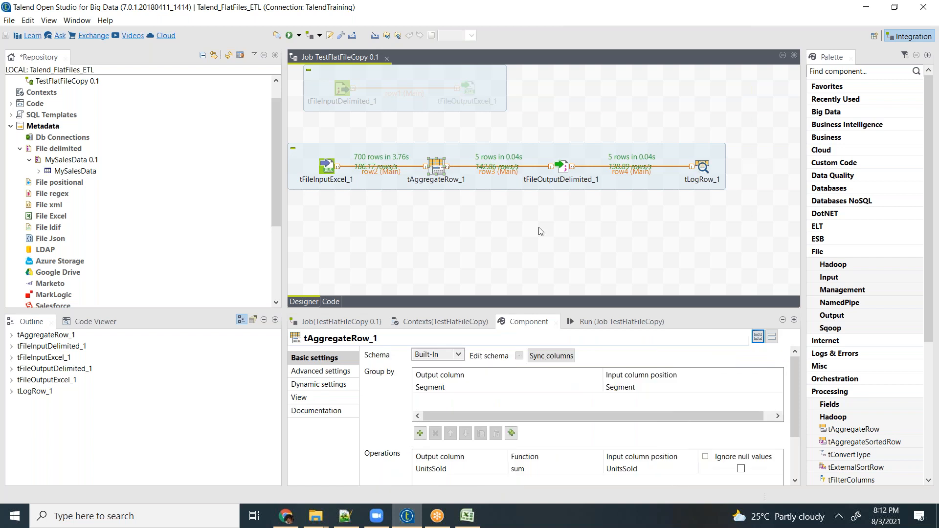
{"action": "left_click", "coordinate": [651, 467]}
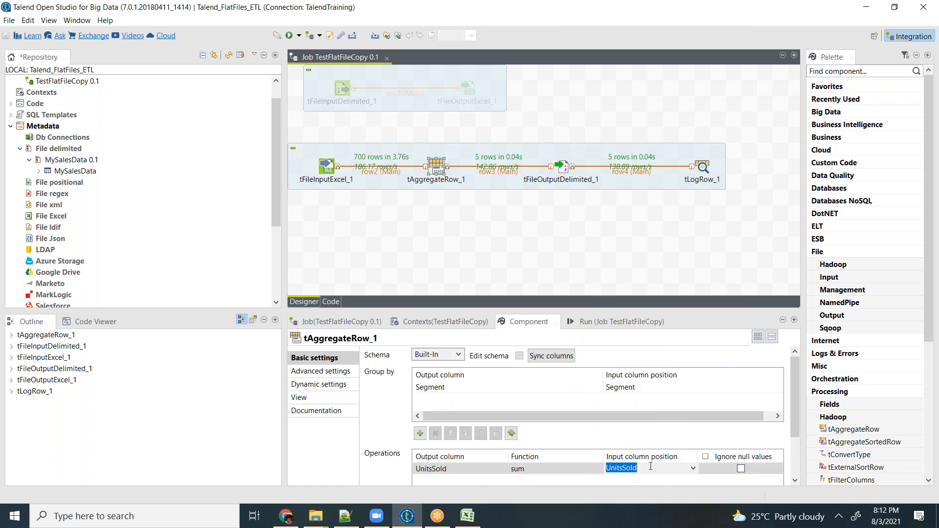
{"action": "left_click", "coordinate": [519, 356]}
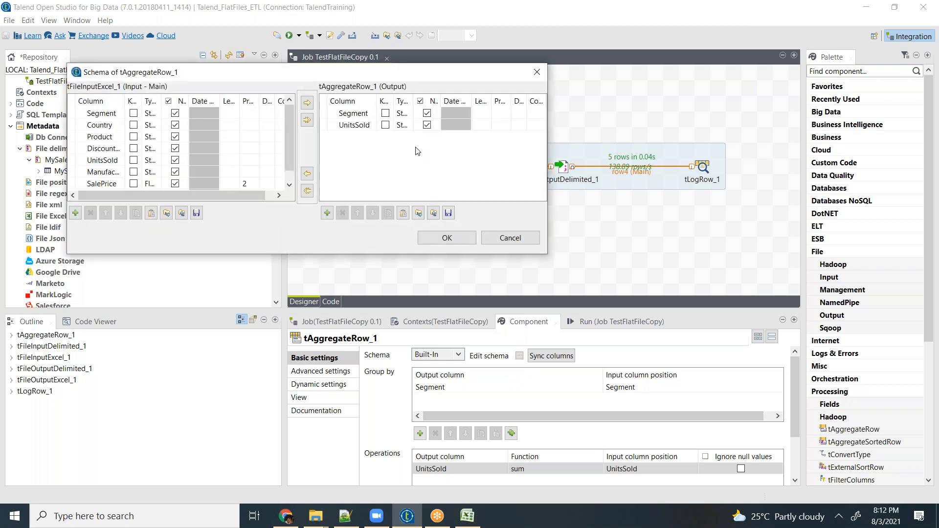
{"action": "scroll", "coordinate": [292, 151], "scroll_direction": "down", "scroll_amount": 1}
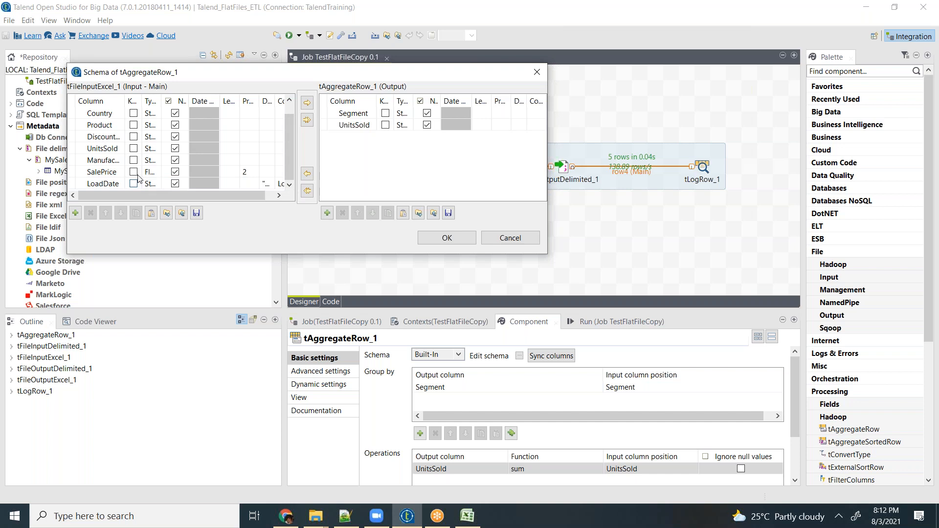
{"action": "left_click", "coordinate": [152, 149]}
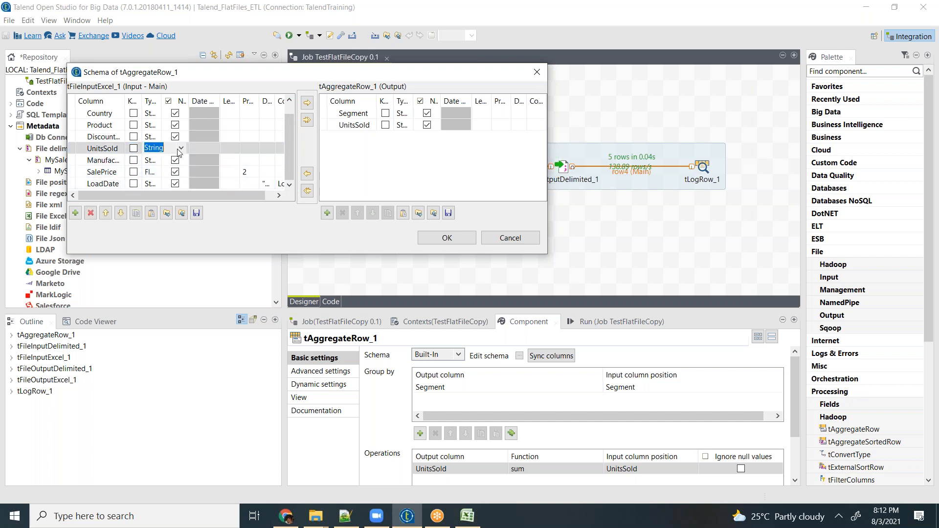
{"action": "left_click", "coordinate": [182, 149]}
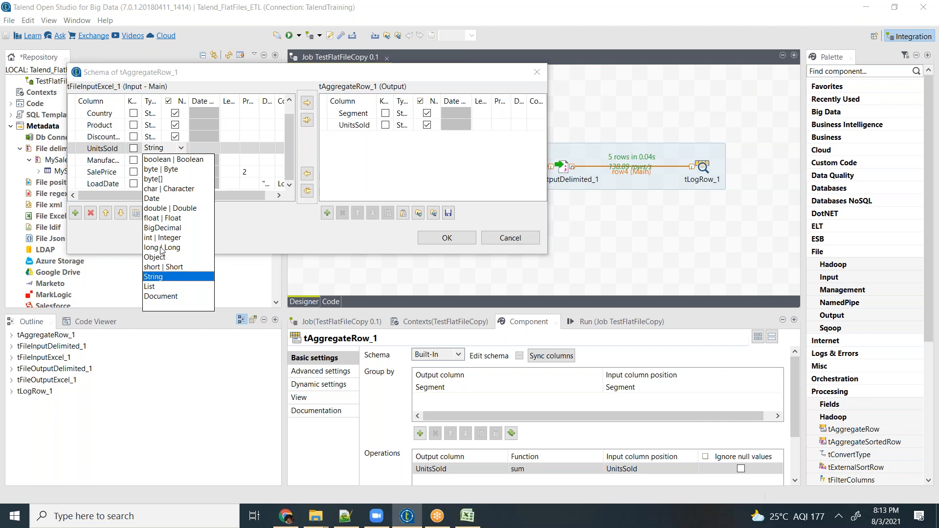
{"action": "left_click", "coordinate": [164, 218]}
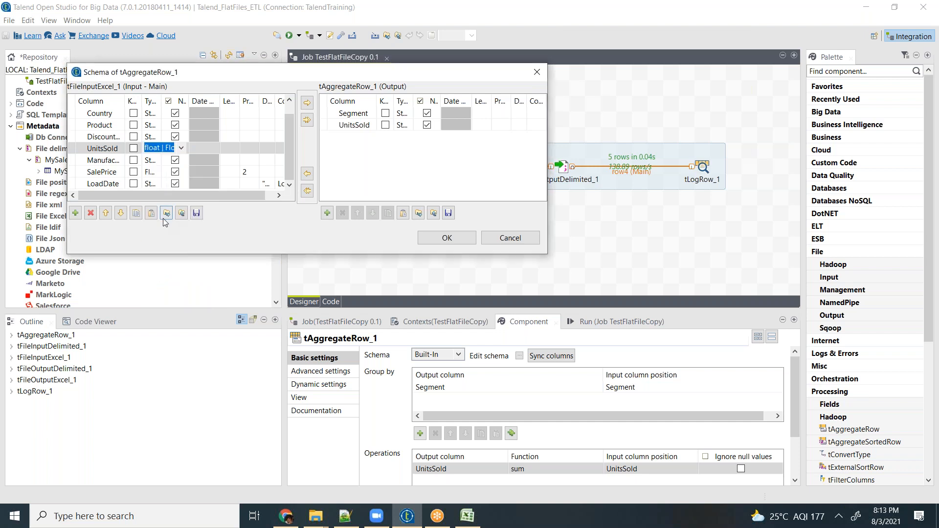
- Set the type of the output column UnitsSold to float | Float, accept the schema and propagate the changes
{"action": "left_click", "coordinate": [406, 128]}
{"action": "left_click", "coordinate": [406, 126]}
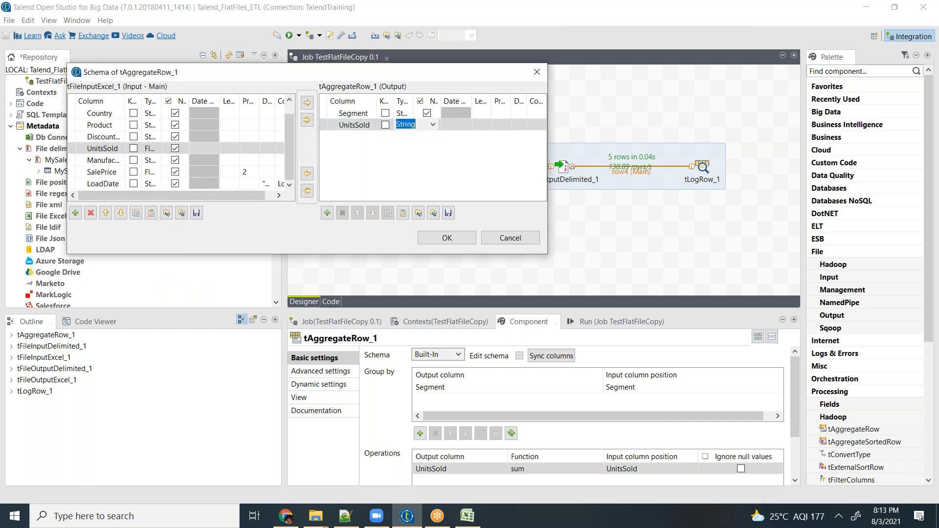
{"action": "left_click", "coordinate": [433, 126]}
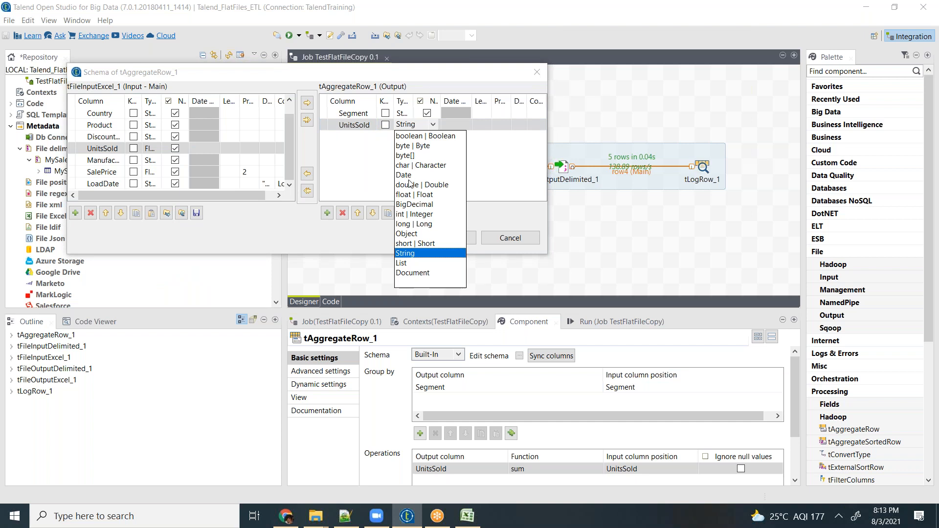
{"action": "left_click", "coordinate": [407, 196]}
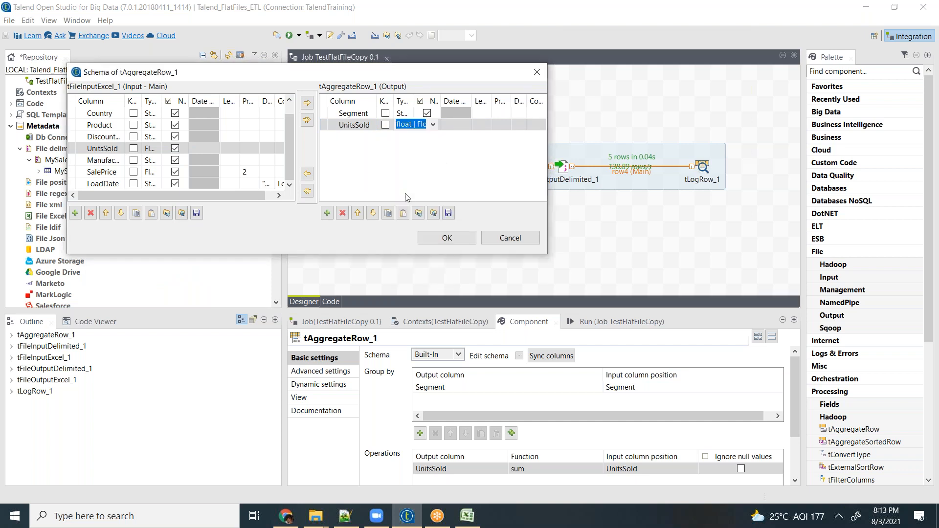
{"action": "left_click", "coordinate": [446, 238]}
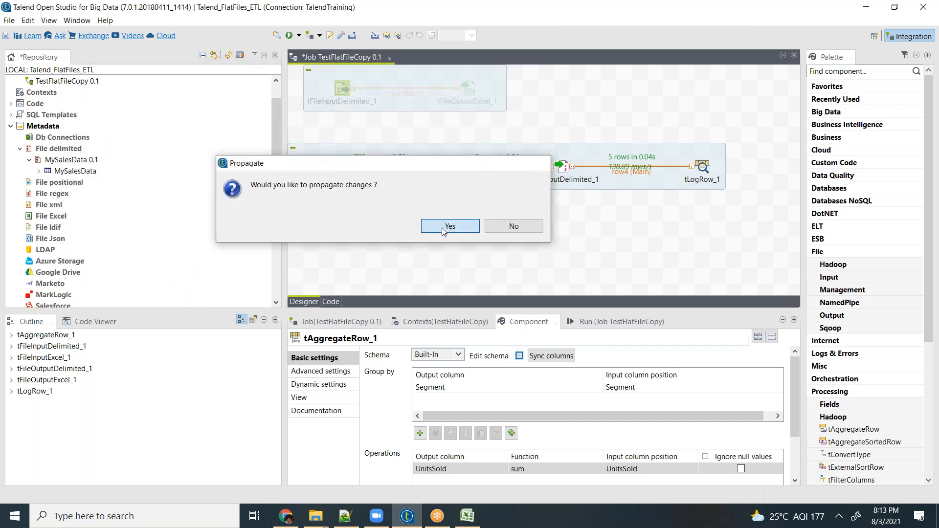
{"action": "left_click", "coordinate": [442, 228]}
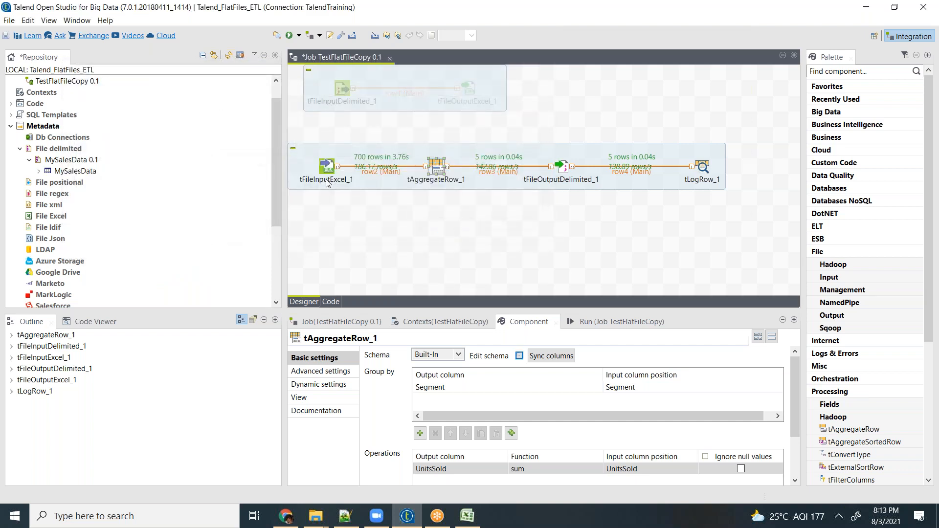
- Turn off "Throw an error if the file already exist" for tFileOutputDelimited_1
{"action": "left_click", "coordinate": [562, 167]}
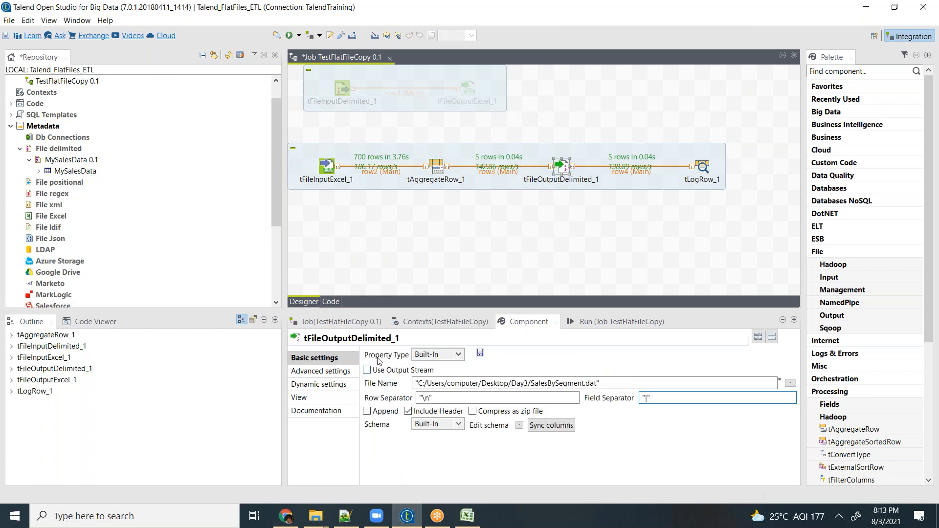
{"action": "left_click", "coordinate": [320, 373]}
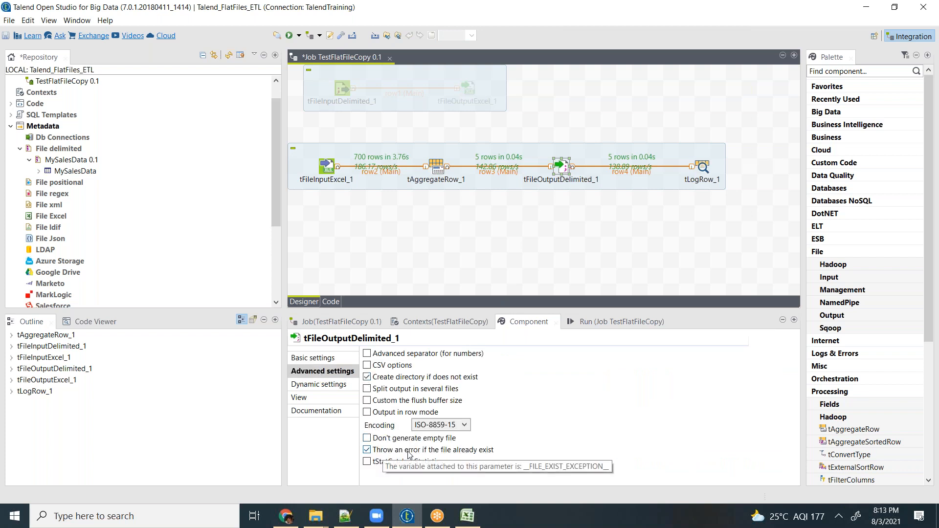
{"action": "left_click", "coordinate": [384, 450]}
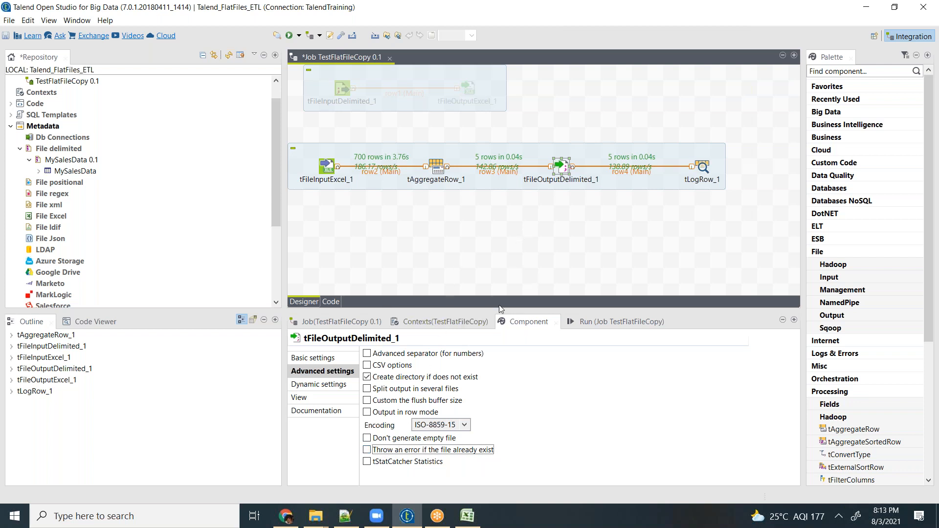
- Rerun the TestFlatFileCopy job and check the units-sold sum logged for each segment
{"action": "left_click", "coordinate": [596, 326]}
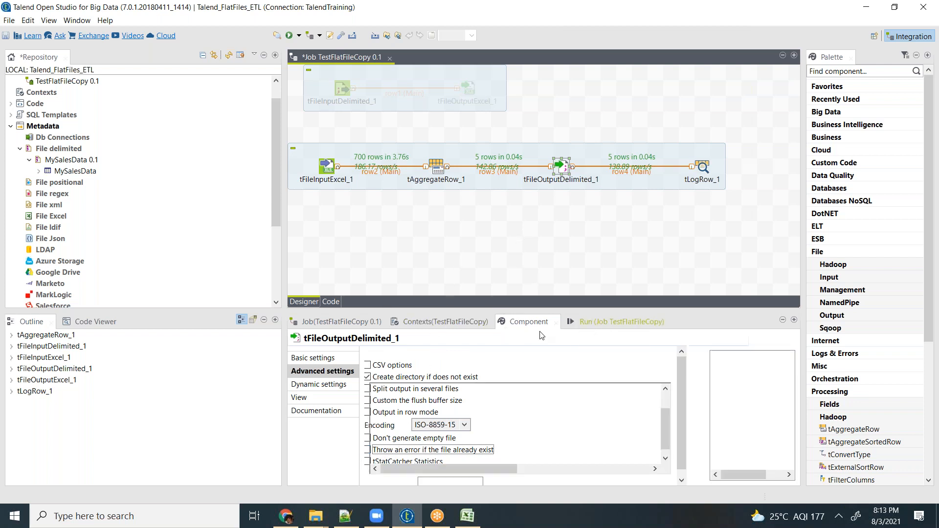
{"action": "left_click", "coordinate": [508, 371]}
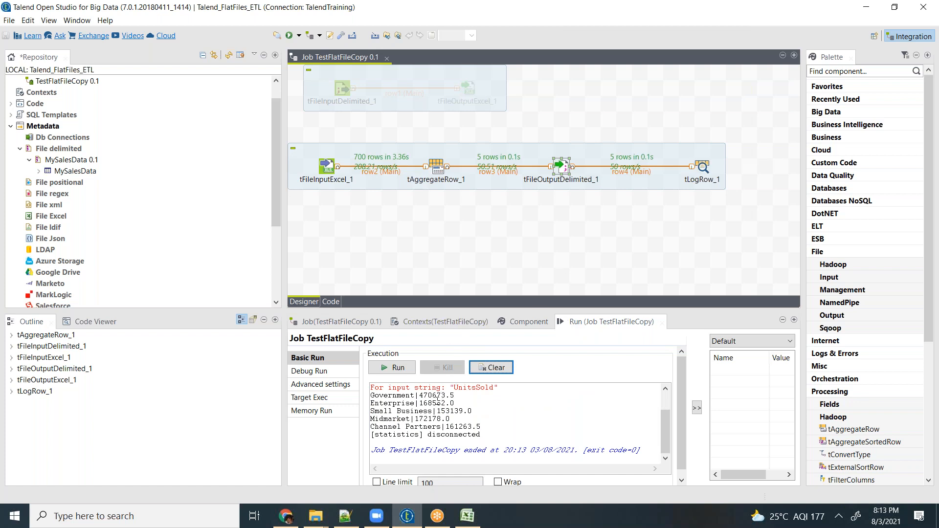
{"action": "left_click_drag", "start_coordinate": [423, 396], "coordinate": [456, 403]}
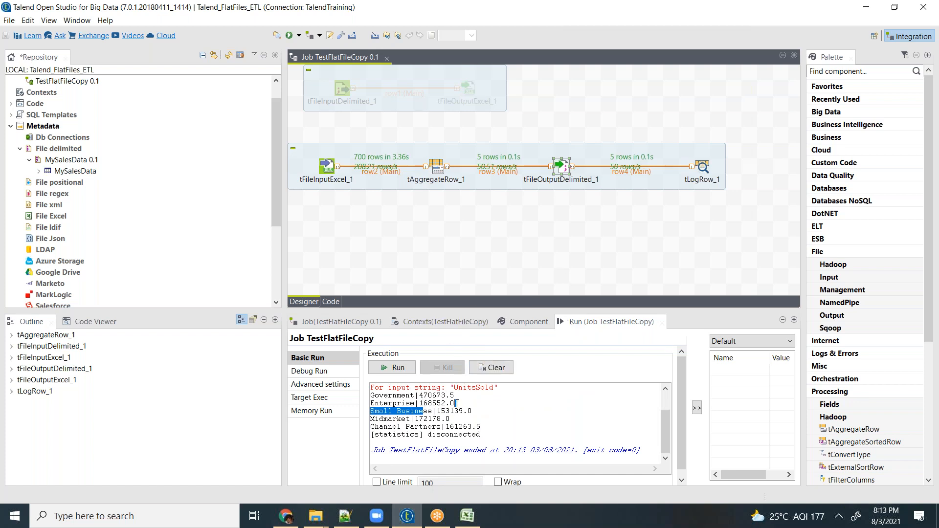
{"action": "double_click", "coordinate": [448, 413]}
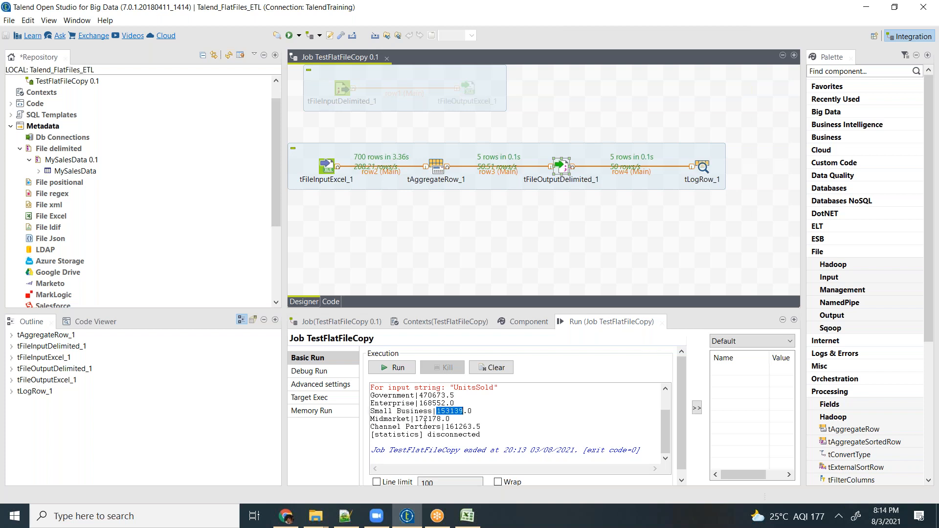
{"action": "double_click", "coordinate": [427, 420]}
{"action": "double_click", "coordinate": [460, 428]}
- Duplicate the whole tFileInputExcel_1 to tLogRow_1 subjob and place the copy directly below the original
{"action": "left_click", "coordinate": [624, 246]}
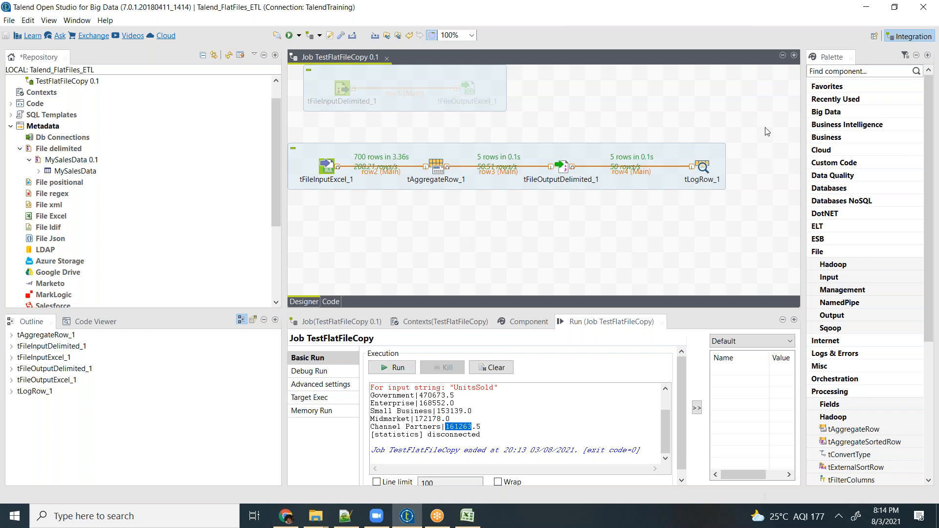
{"action": "left_click_drag", "start_coordinate": [753, 126], "coordinate": [306, 223]}
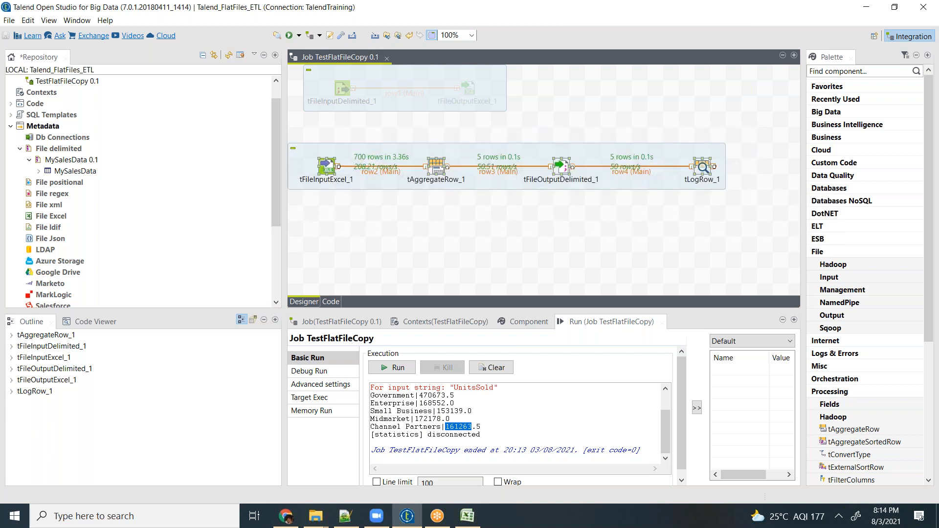
{"action": "key", "text": "ctrl+v"}
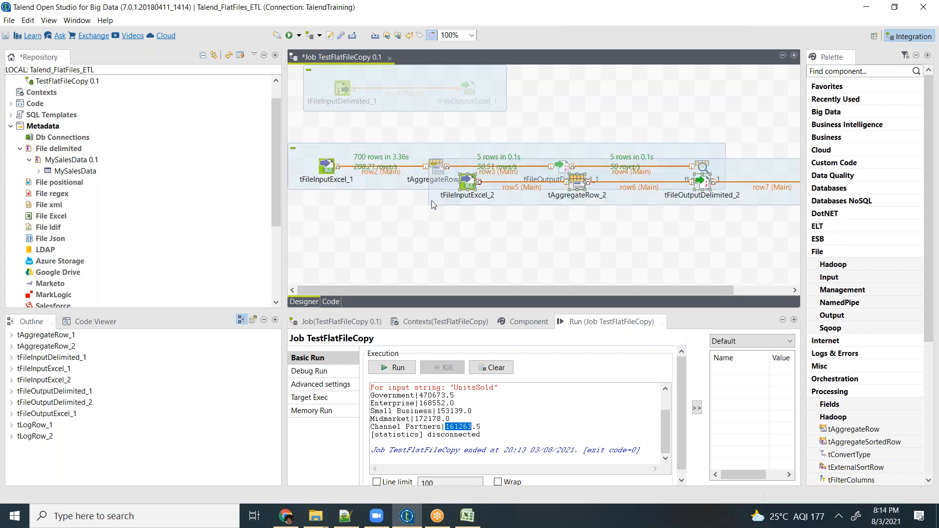
{"action": "left_click_drag", "start_coordinate": [468, 189], "coordinate": [337, 235]}
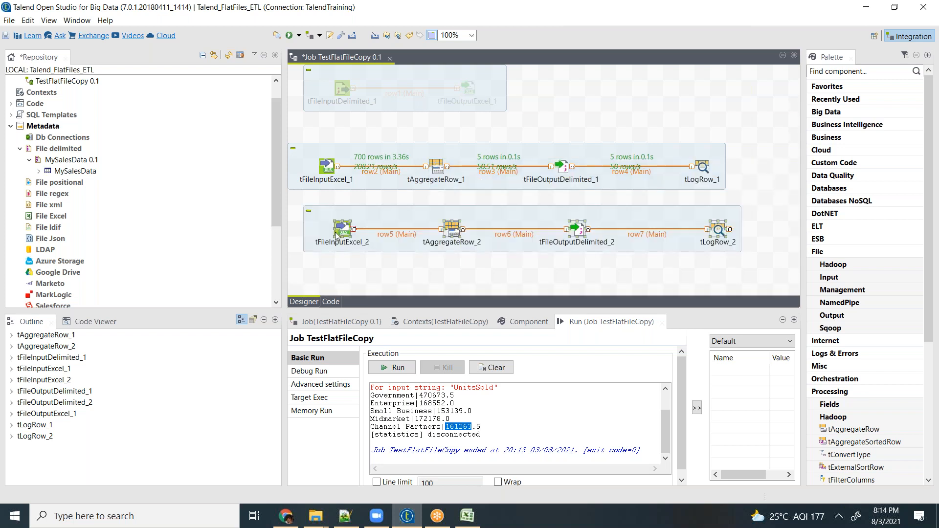
- Add Country to the output schema of tAggregateRow_2, remove Segment from it, accept the schema and propagate the changes
{"action": "double_click", "coordinate": [454, 231]}
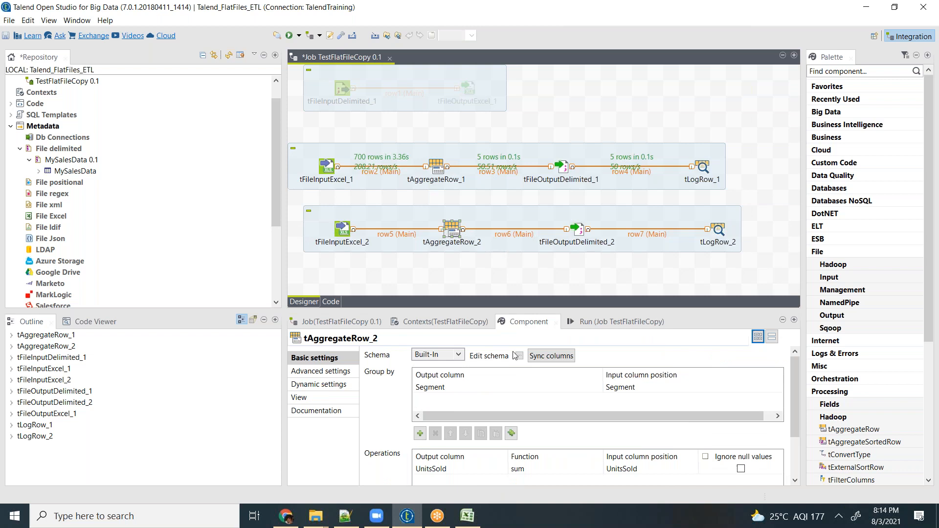
{"action": "left_click", "coordinate": [458, 387]}
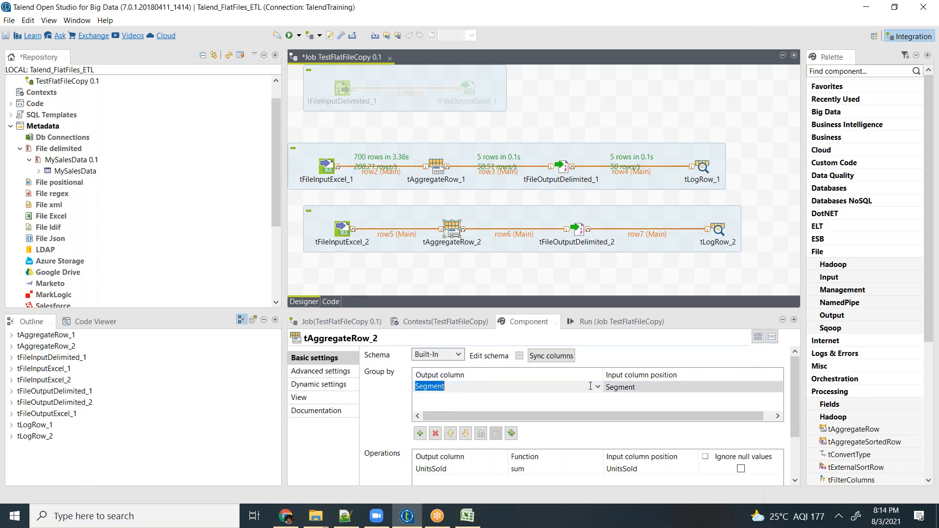
{"action": "left_click", "coordinate": [597, 388]}
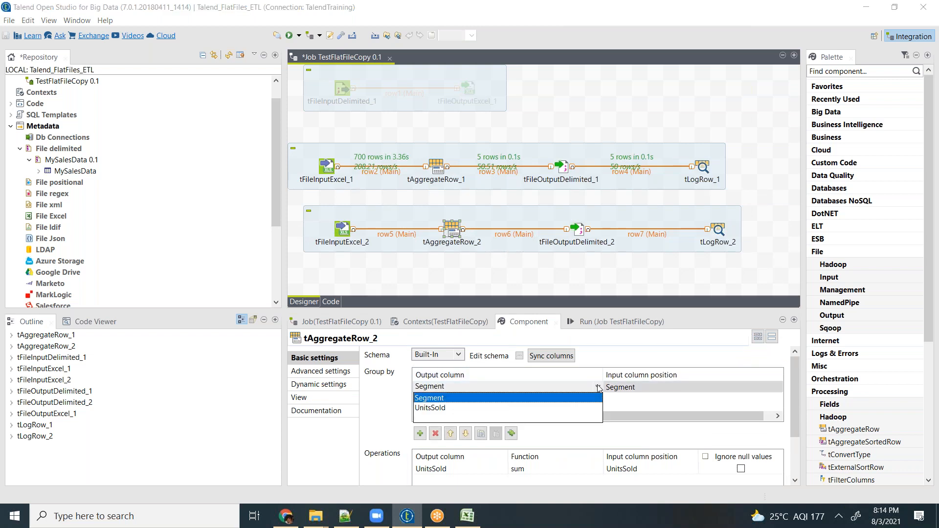
{"action": "left_click", "coordinate": [556, 377]}
{"action": "left_click", "coordinate": [519, 357]}
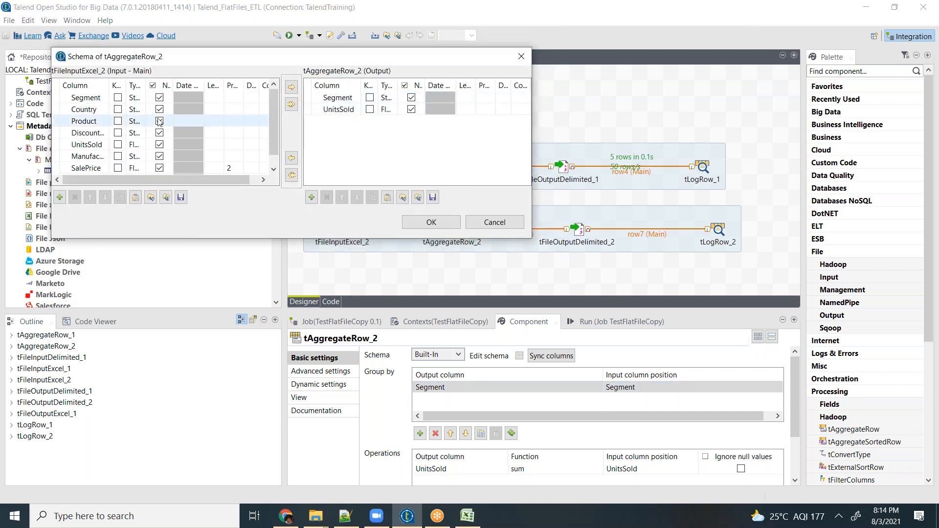
{"action": "left_click", "coordinate": [96, 112]}
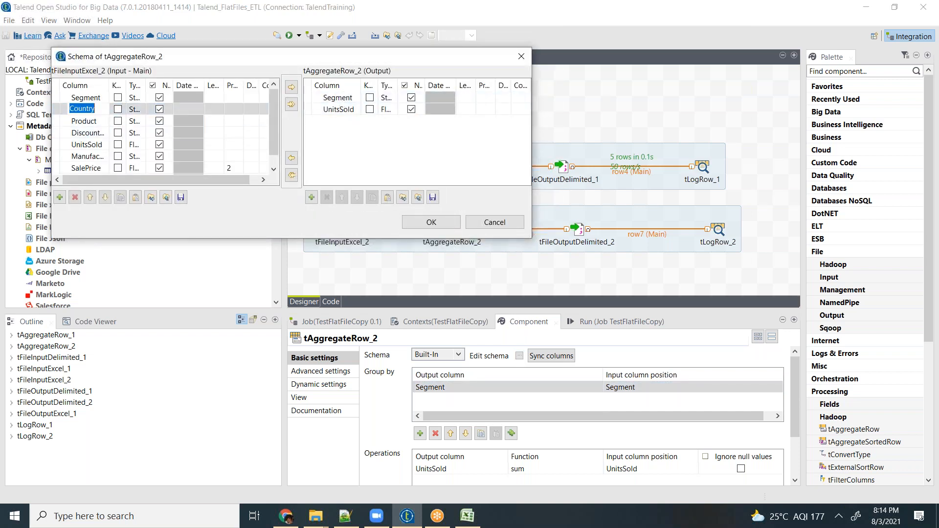
{"action": "left_click", "coordinate": [291, 88]}
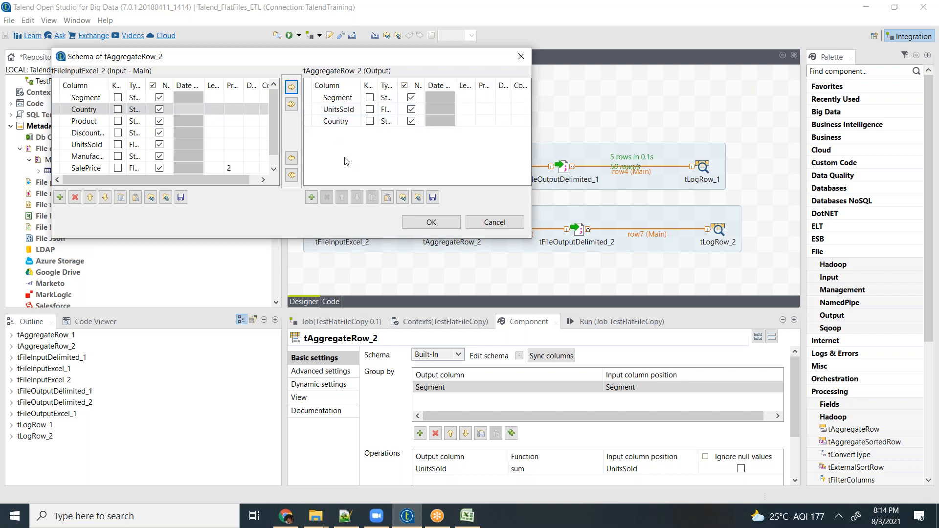
{"action": "left_click", "coordinate": [337, 98]}
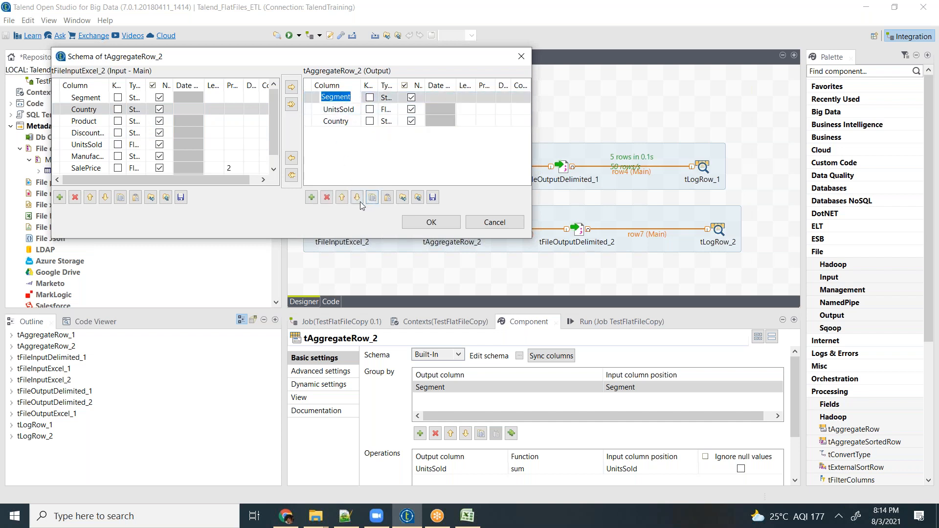
{"action": "left_click", "coordinate": [326, 198]}
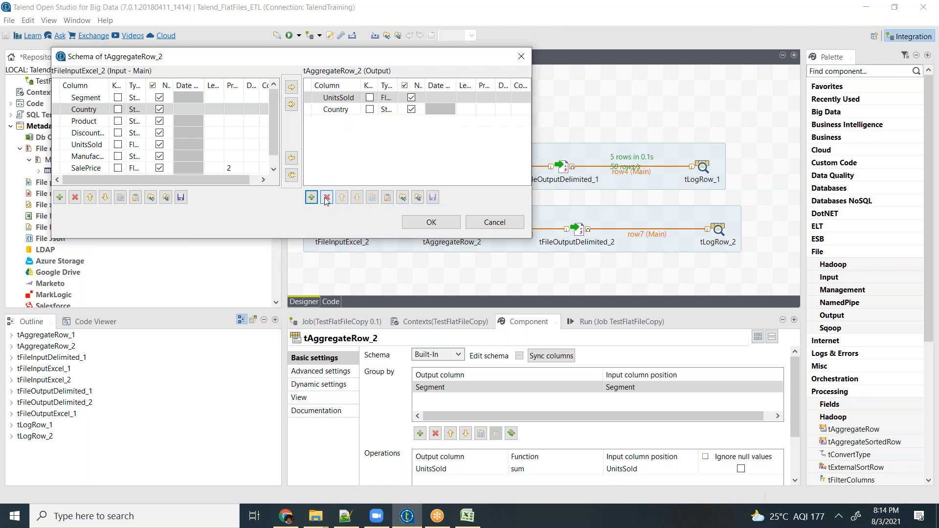
{"action": "left_click", "coordinate": [431, 223]}
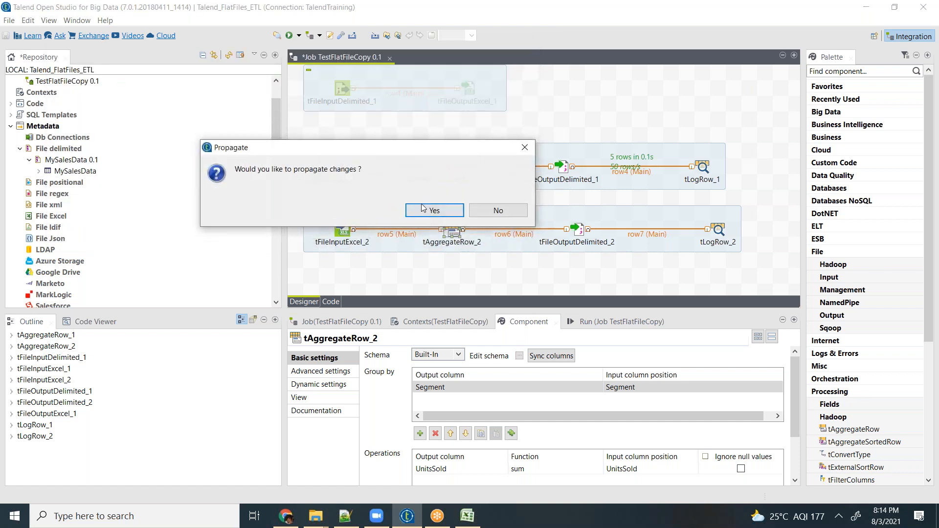
{"action": "left_click", "coordinate": [431, 211]}
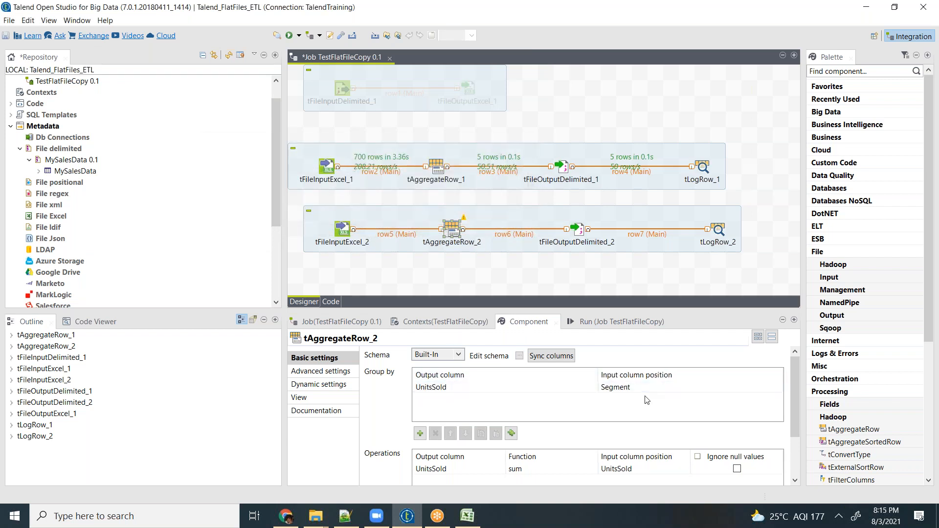
- Set both the output column and the input column position of the tAggregateRow_2 group-by row to Country
{"action": "left_click", "coordinate": [519, 357]}
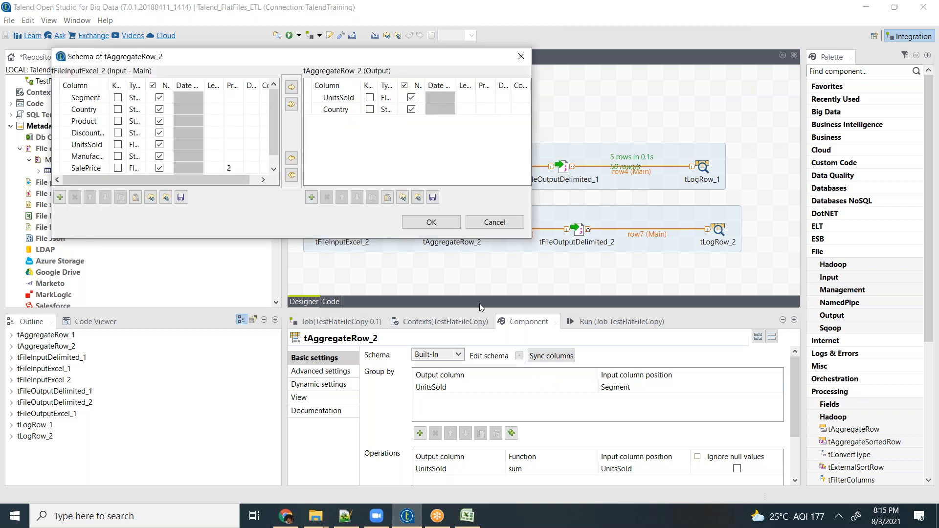
{"action": "left_click", "coordinate": [431, 222]}
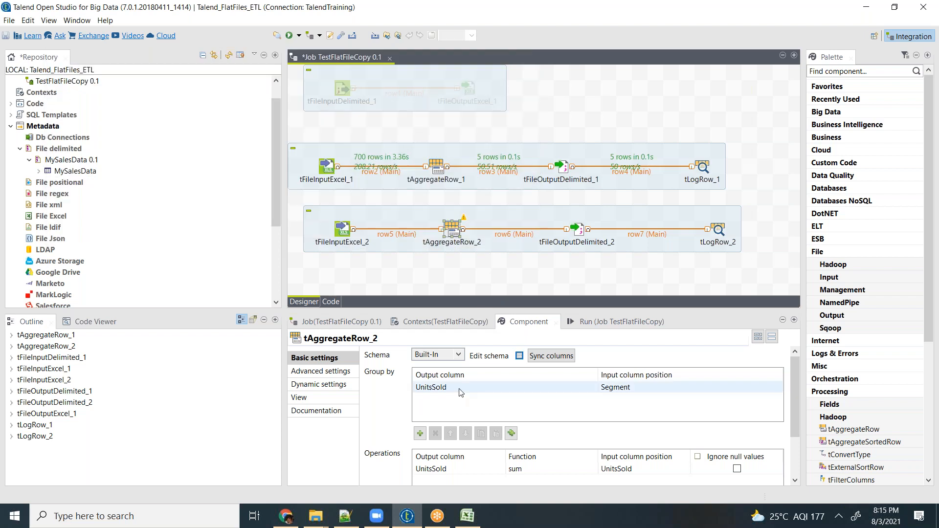
{"action": "left_click", "coordinate": [463, 387]}
{"action": "left_click", "coordinate": [594, 387]}
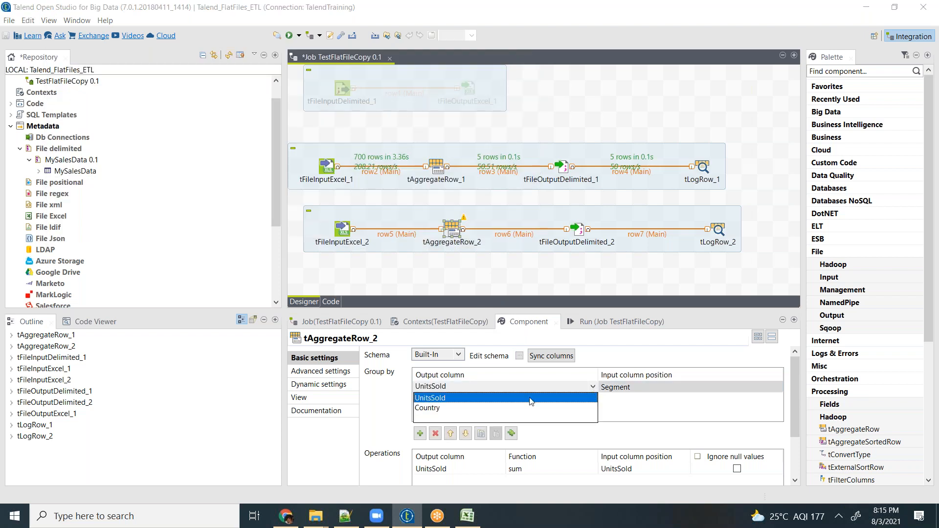
{"action": "left_click", "coordinate": [427, 409]}
{"action": "left_click", "coordinate": [657, 386]}
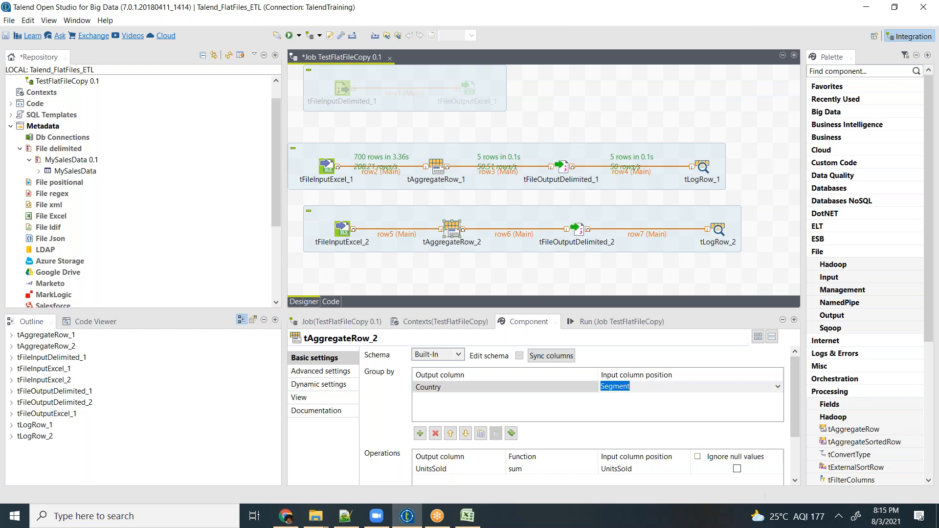
{"action": "left_click", "coordinate": [778, 387]}
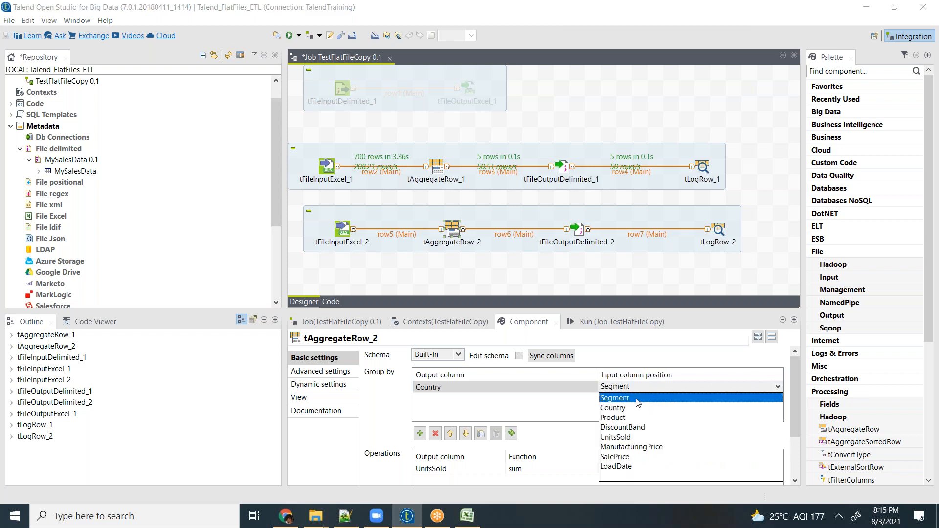
{"action": "left_click", "coordinate": [616, 410]}
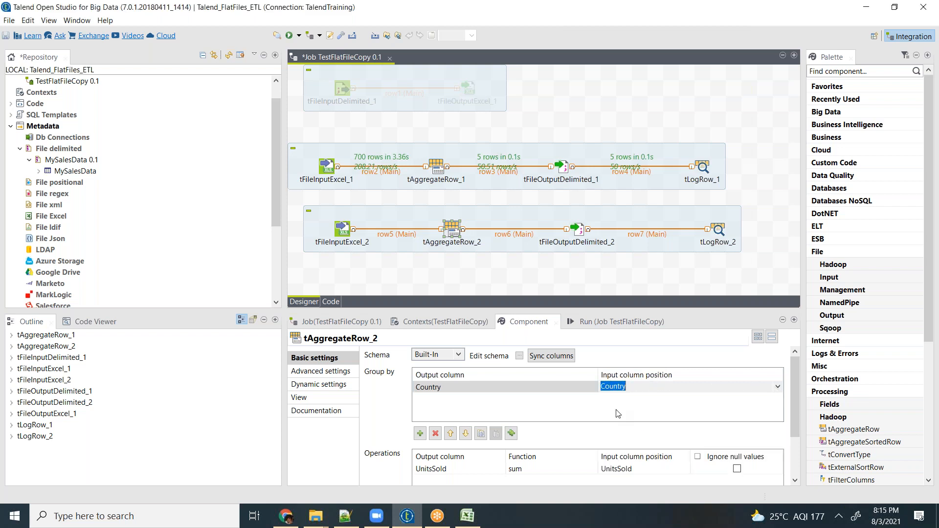
- Review the input columns offered for grouping and the input and output schemas of tAggregateRow_2
{"action": "left_click", "coordinate": [778, 387]}
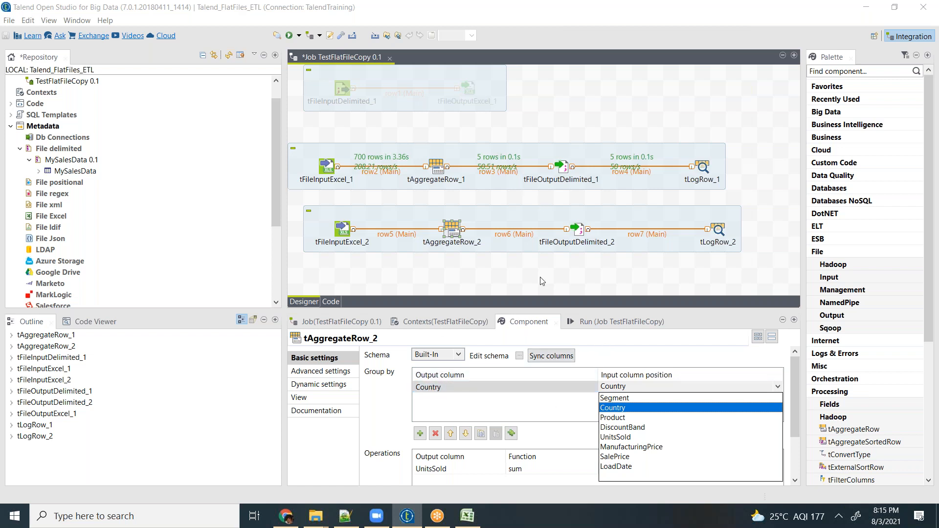
{"action": "left_click", "coordinate": [520, 357]}
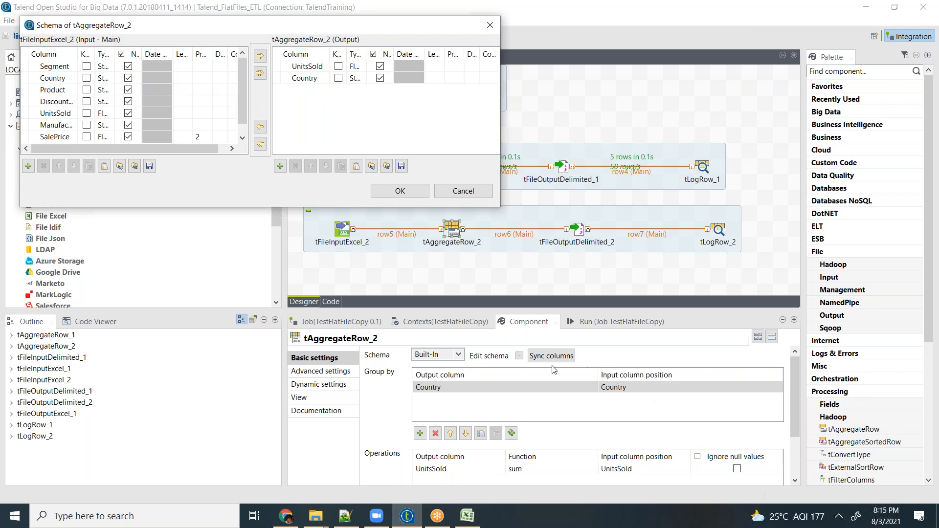
{"action": "left_click", "coordinate": [467, 194]}
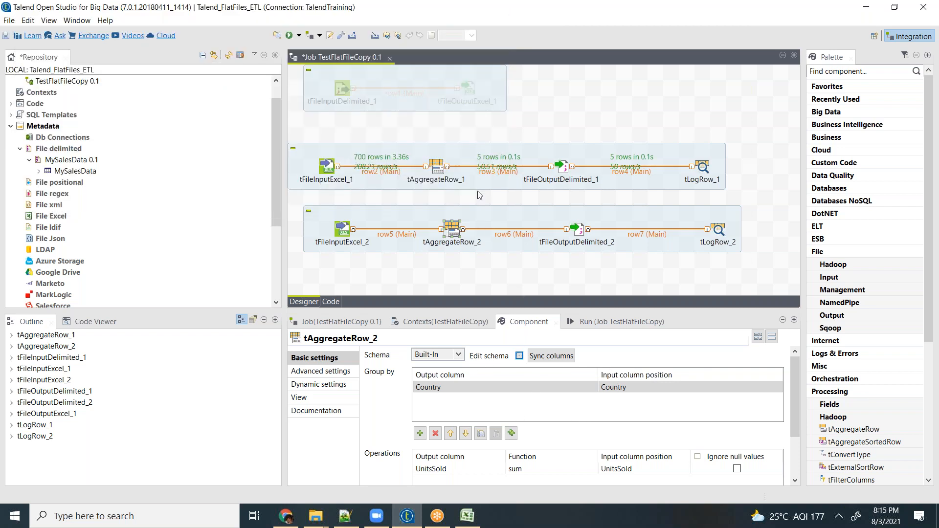
- Examine the schemas of tFileOutputExcel_1 and of the row1 connection in the deactivated subjob, leaving both unedited
{"action": "left_click", "coordinate": [465, 90]}
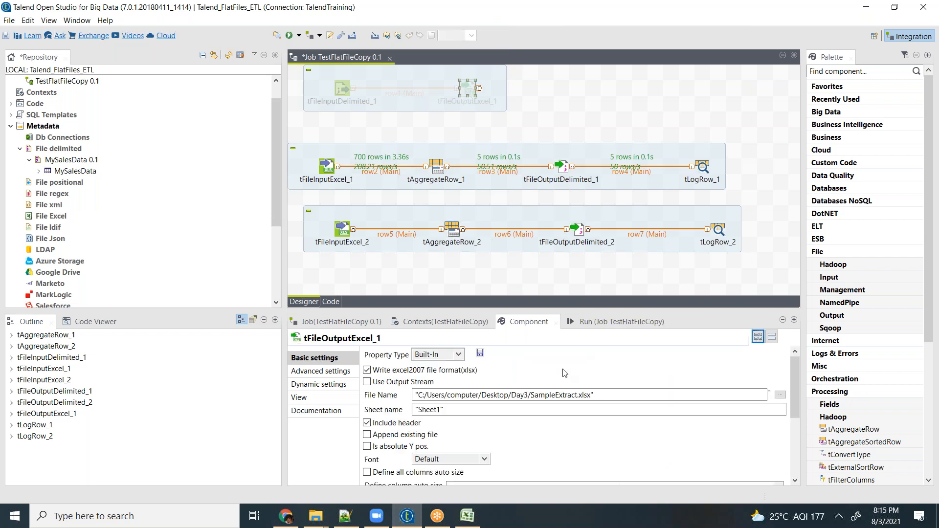
{"action": "scroll", "coordinate": [569, 442], "scroll_direction": "down", "scroll_amount": 5}
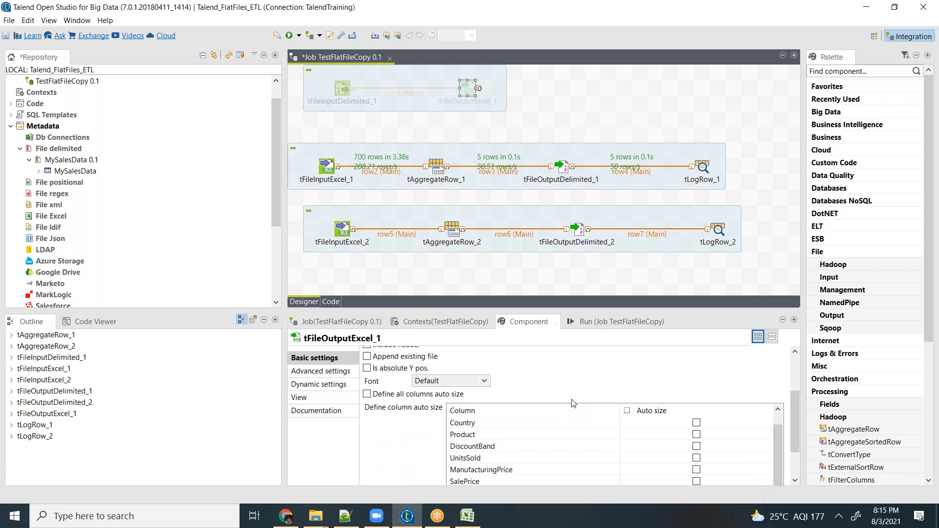
{"action": "scroll", "coordinate": [571, 403], "scroll_direction": "up", "scroll_amount": 3}
{"action": "scroll", "coordinate": [574, 383], "scroll_direction": "up", "scroll_amount": 2}
{"action": "scroll", "coordinate": [574, 382], "scroll_direction": "down", "scroll_amount": 6}
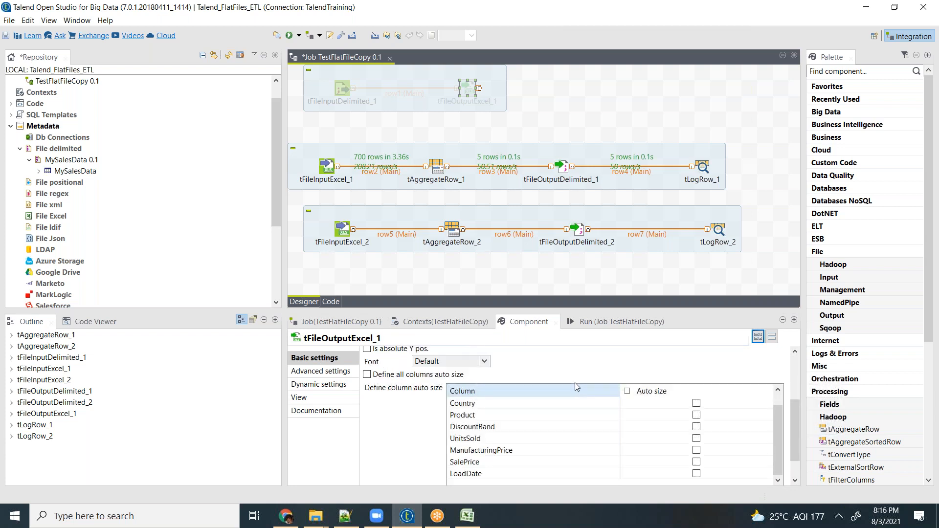
{"action": "scroll", "coordinate": [797, 428], "scroll_direction": "down", "scroll_amount": 1}
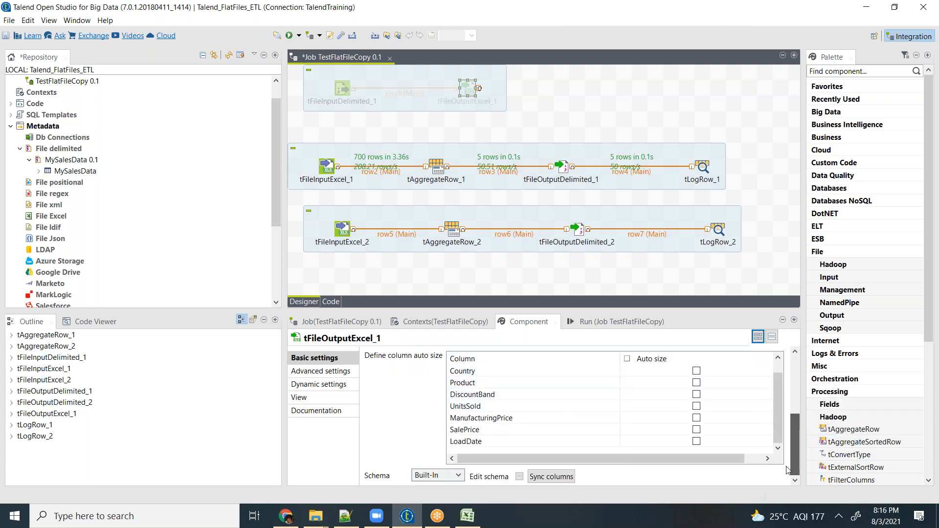
{"action": "left_click", "coordinate": [519, 476]}
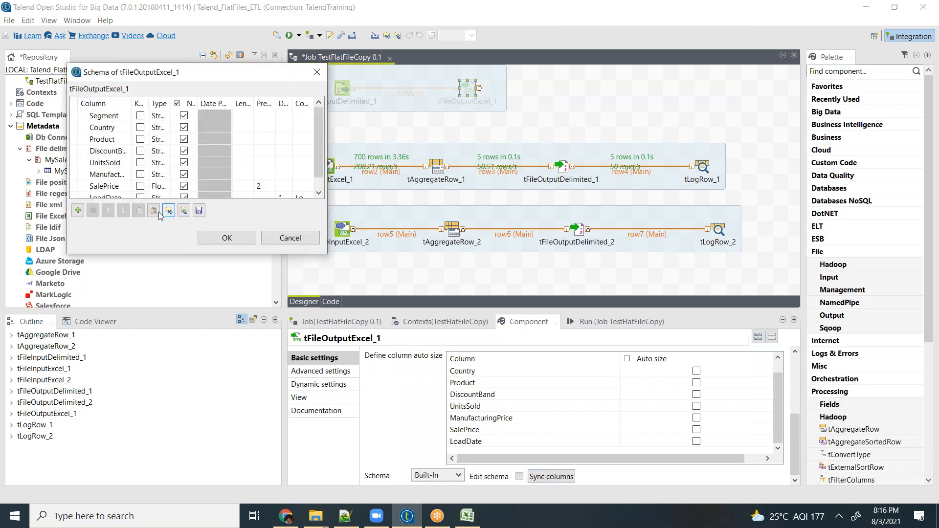
{"action": "left_click", "coordinate": [290, 237]}
{"action": "left_click", "coordinate": [404, 92]}
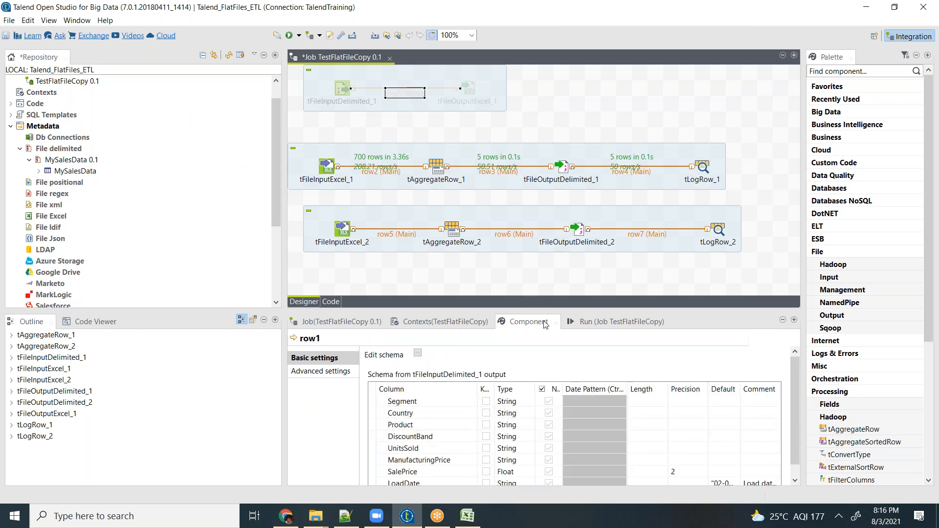
{"action": "left_click", "coordinate": [417, 353]}
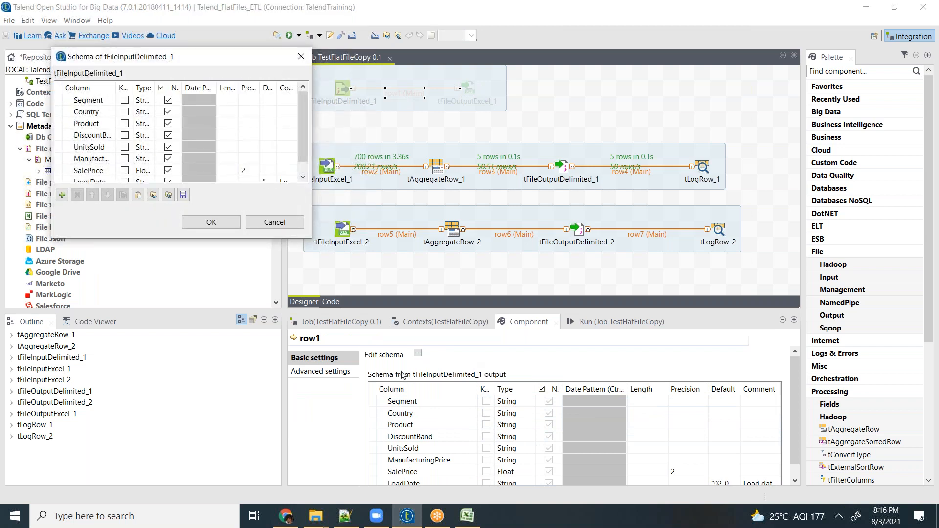
{"action": "left_click", "coordinate": [272, 223]}
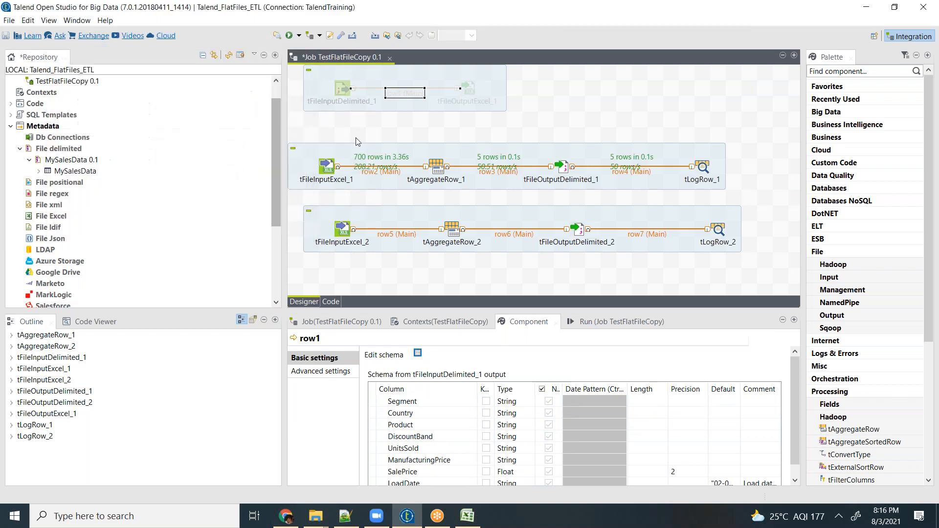
- Set the input column position of the Country group-by row in tAggregateRow_2 to Segment
{"action": "left_click", "coordinate": [454, 238]}
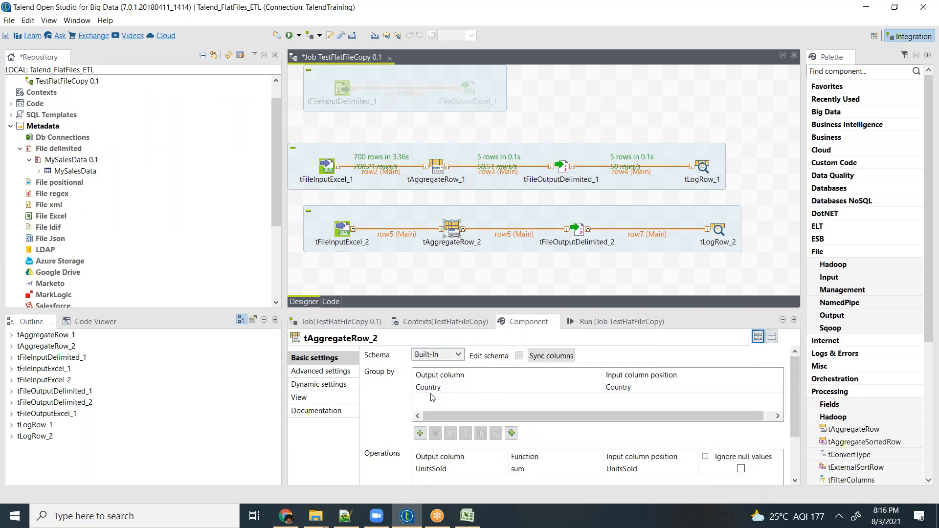
{"action": "left_click", "coordinate": [440, 388]}
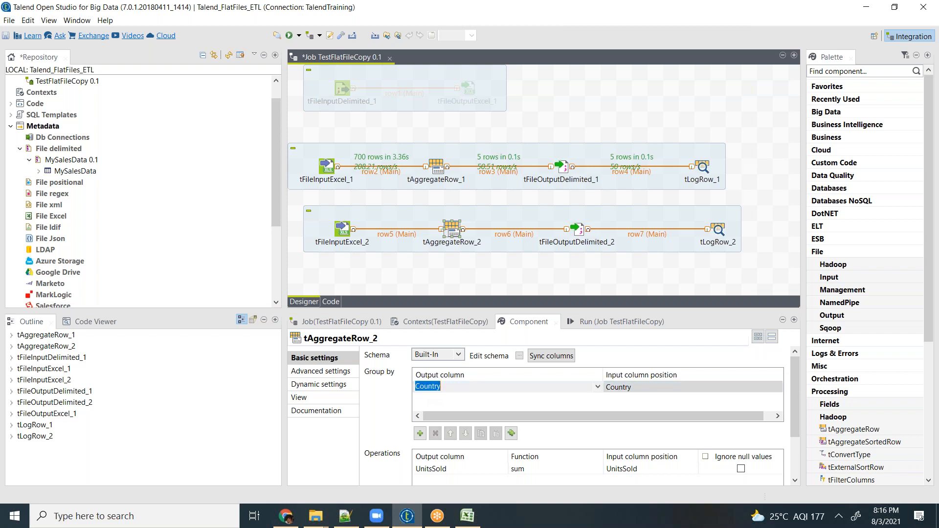
{"action": "left_click", "coordinate": [455, 387]}
{"action": "key", "text": "Return"}
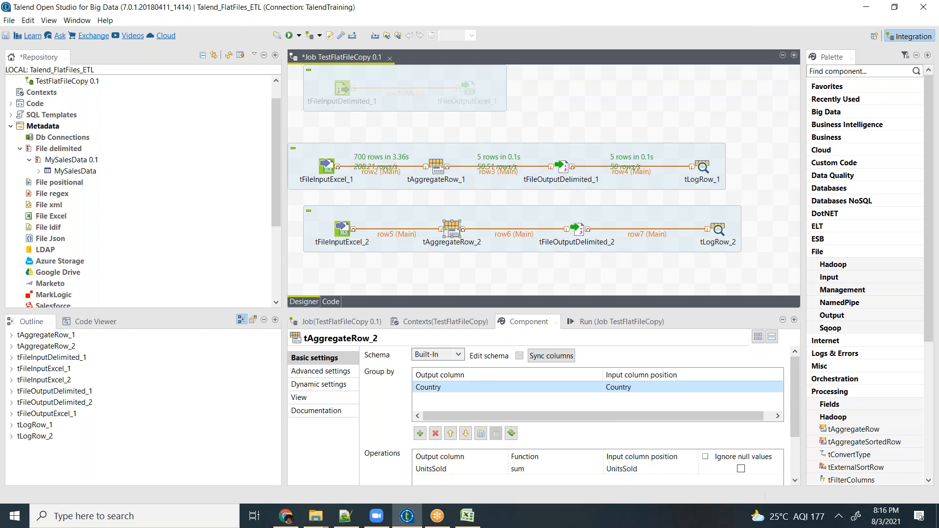
{"action": "left_click", "coordinate": [659, 386]}
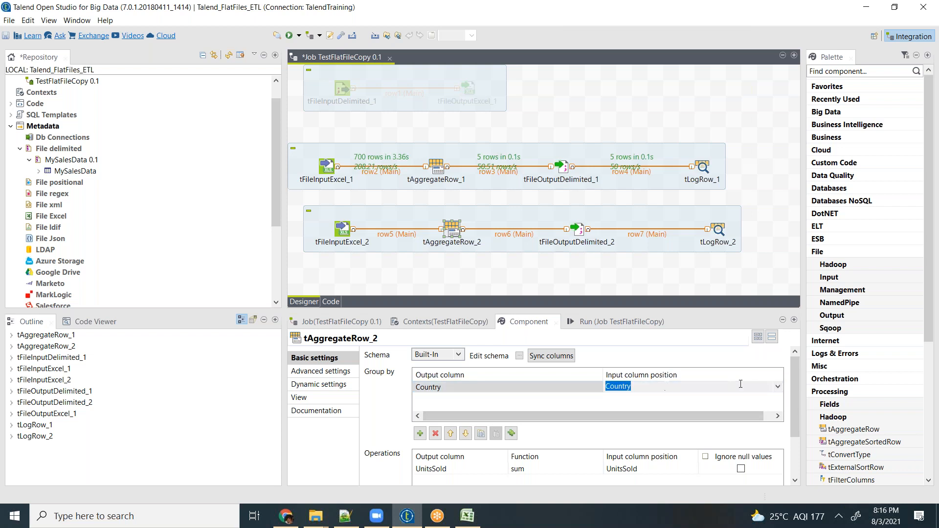
{"action": "left_click", "coordinate": [778, 388]}
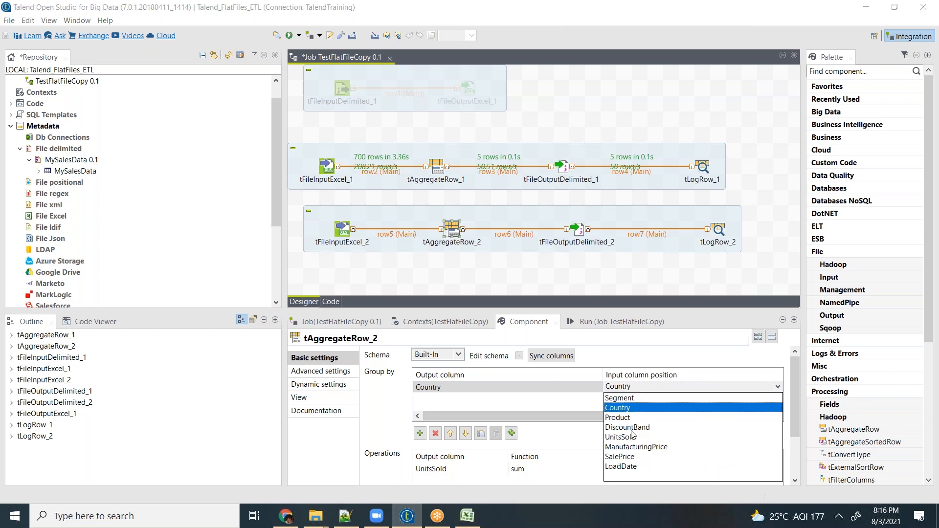
{"action": "left_click", "coordinate": [621, 399]}
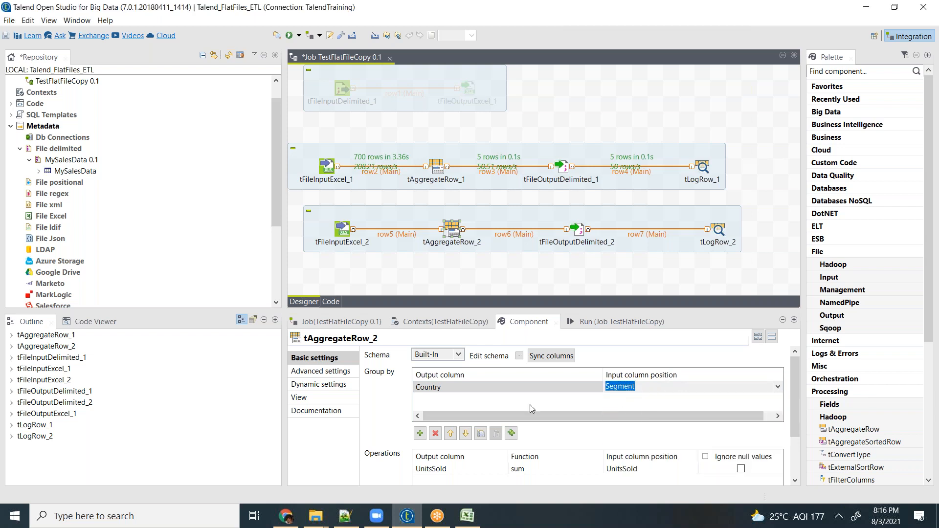
{"action": "left_click", "coordinate": [479, 404]}
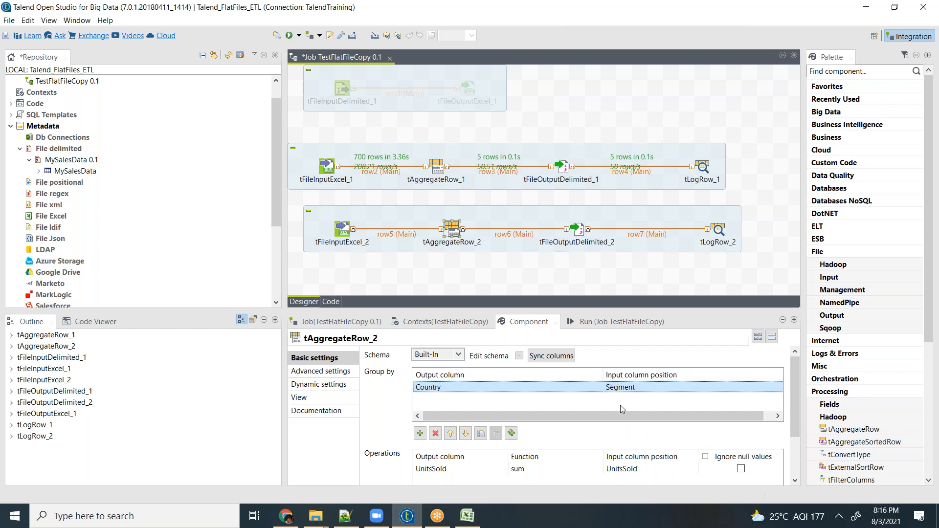
- Set the input column position of the Country group-by row in tAggregateRow_2 to Country
{"action": "left_click", "coordinate": [643, 390]}
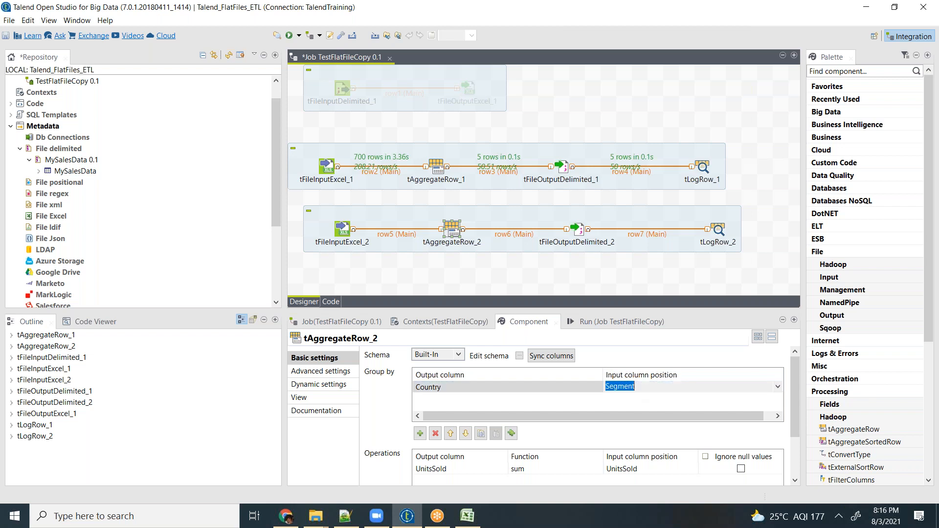
{"action": "left_click", "coordinate": [777, 387]}
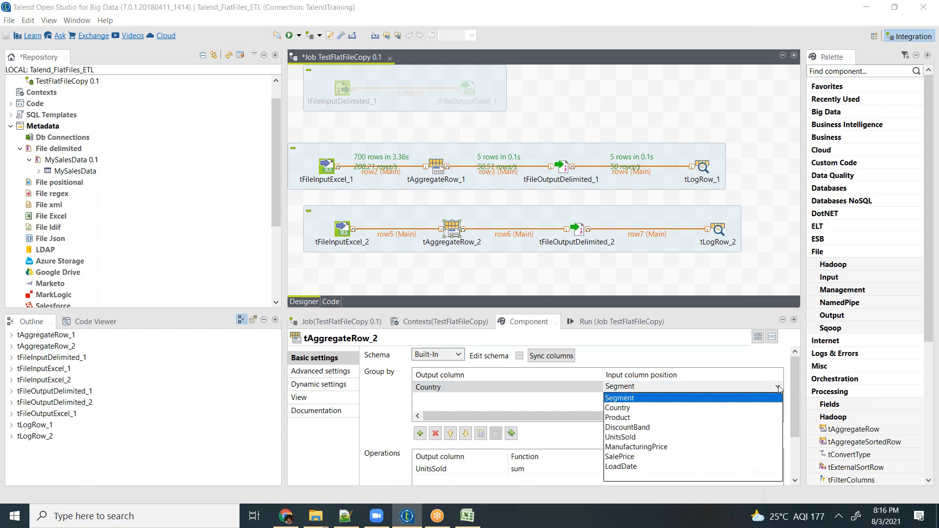
{"action": "left_click", "coordinate": [618, 408]}
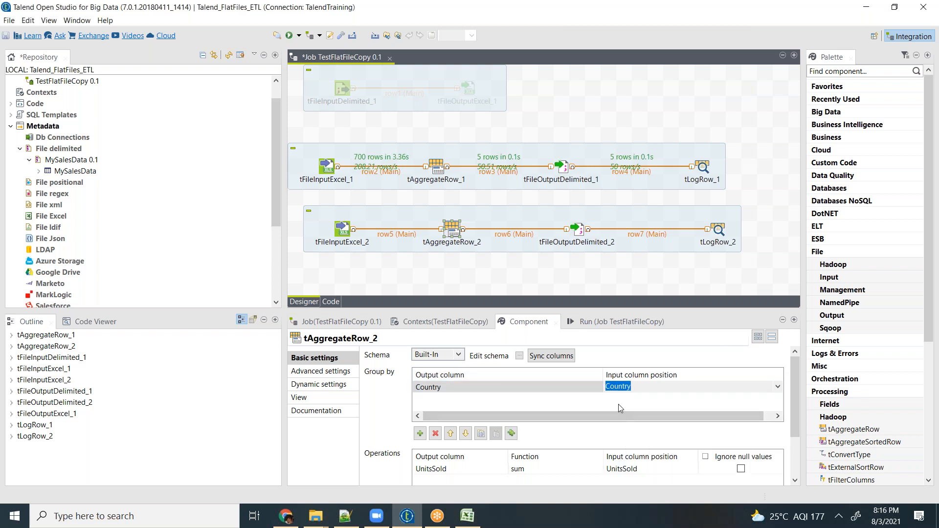
{"action": "left_click", "coordinate": [630, 278]}
- Clear the previous execution output and run the TestFlatFileCopy job
{"action": "left_click", "coordinate": [351, 328]}
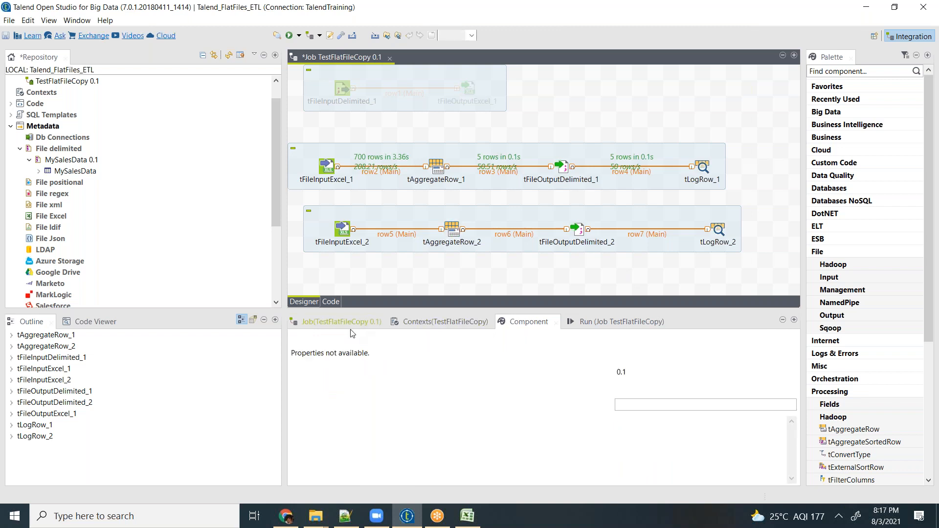
{"action": "left_click", "coordinate": [627, 324]}
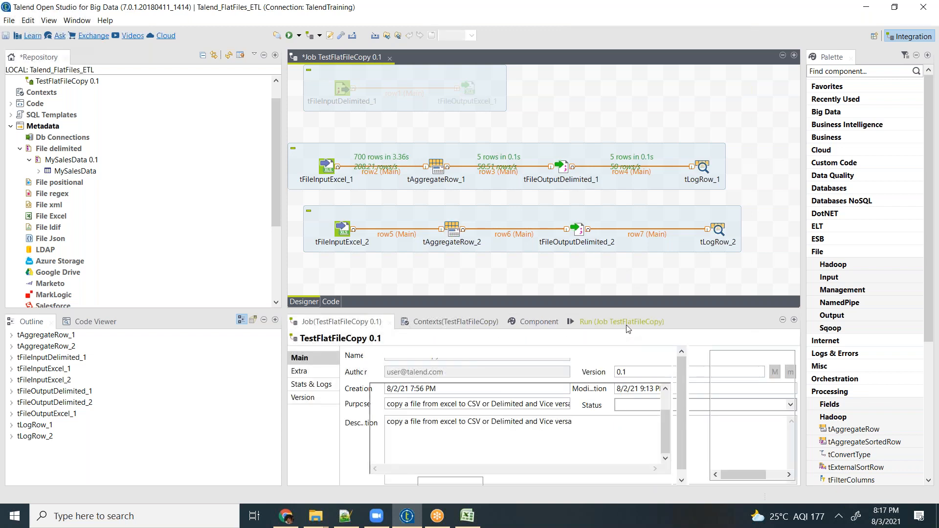
{"action": "left_click", "coordinate": [492, 367]}
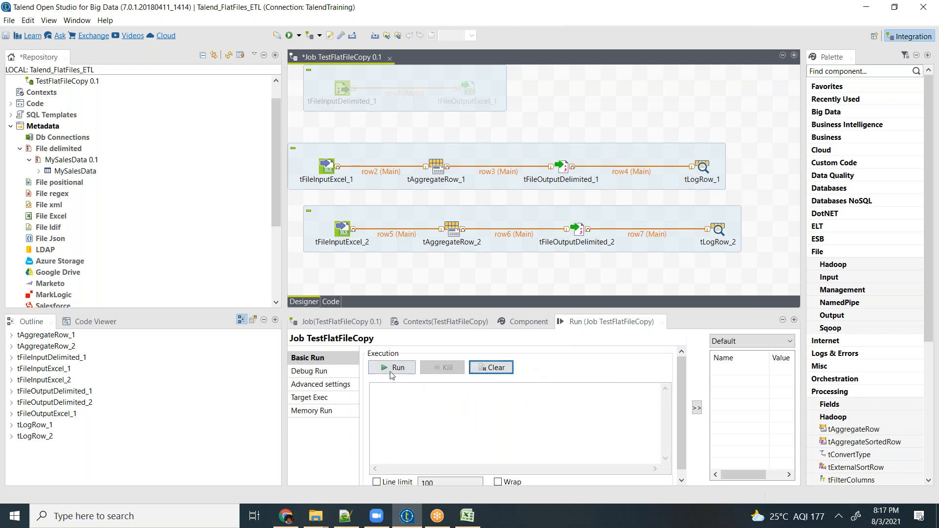
{"action": "left_click", "coordinate": [393, 367]}
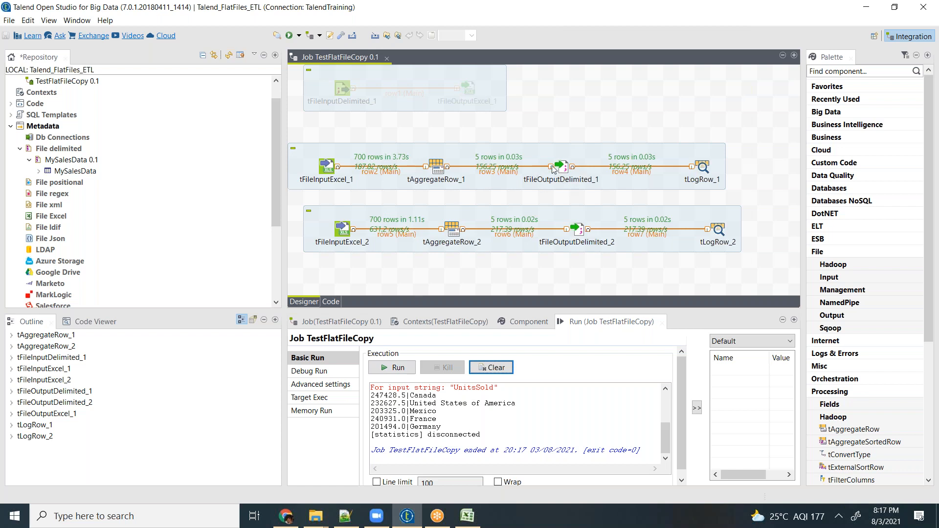
{"action": "left_click", "coordinate": [445, 233]}
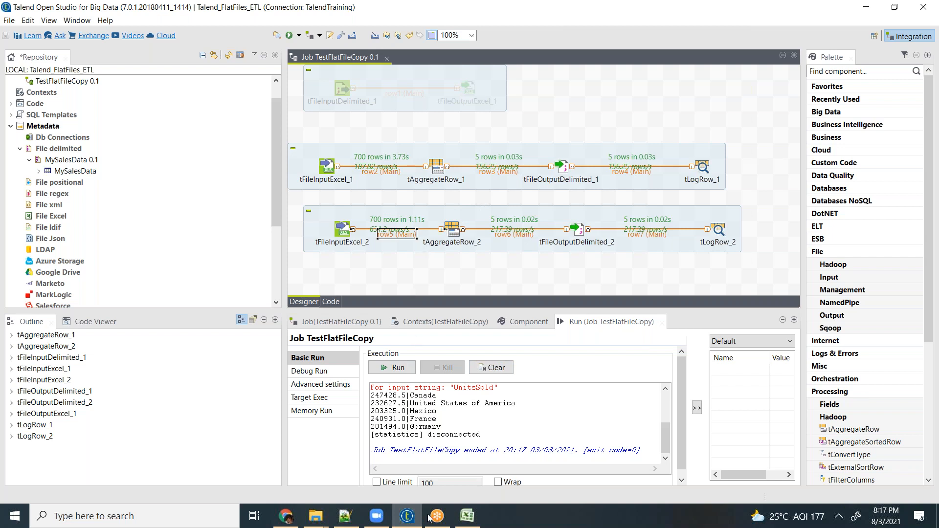
- Switch to the SampleExtract workbook in Excel, turn on header filters and review the distinct Segment and Country values
{"action": "left_click", "coordinate": [462, 515]}
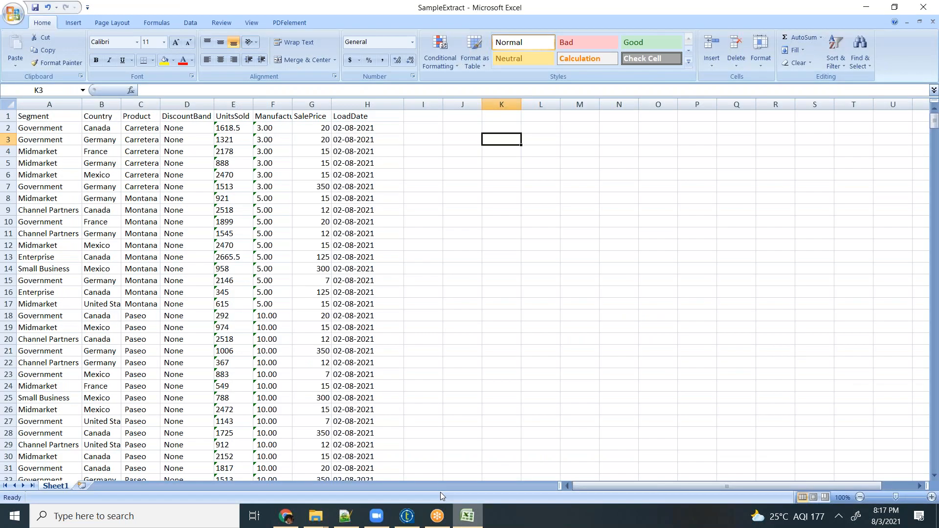
{"action": "left_click", "coordinate": [52, 116]}
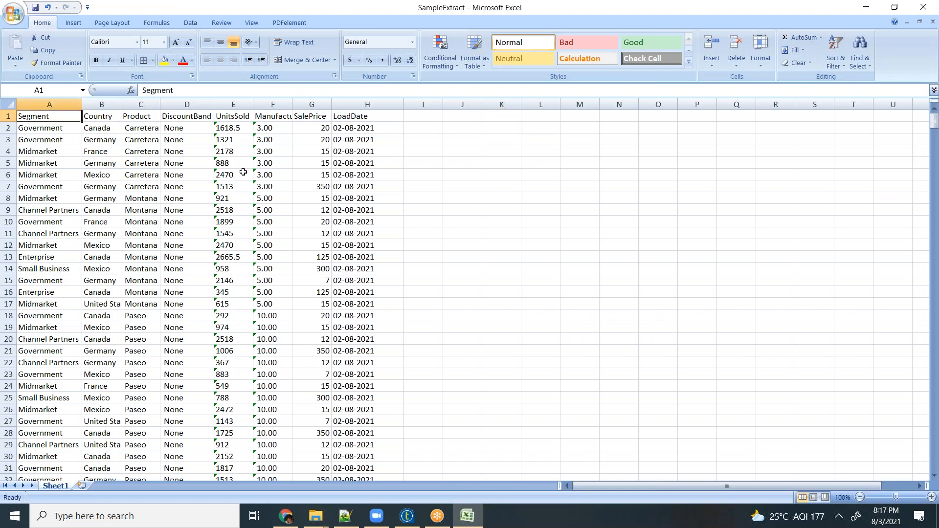
{"action": "key", "text": "ctrl+shift+l"}
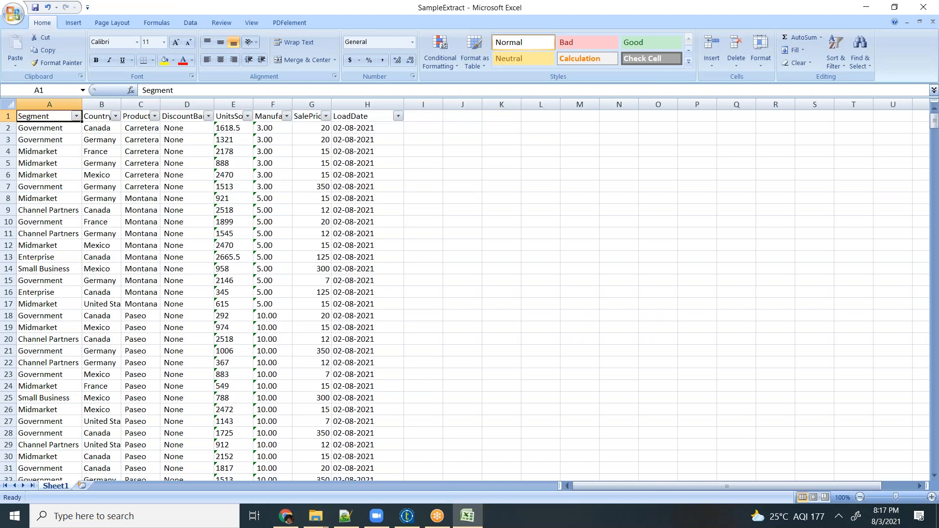
{"action": "left_click", "coordinate": [76, 116]}
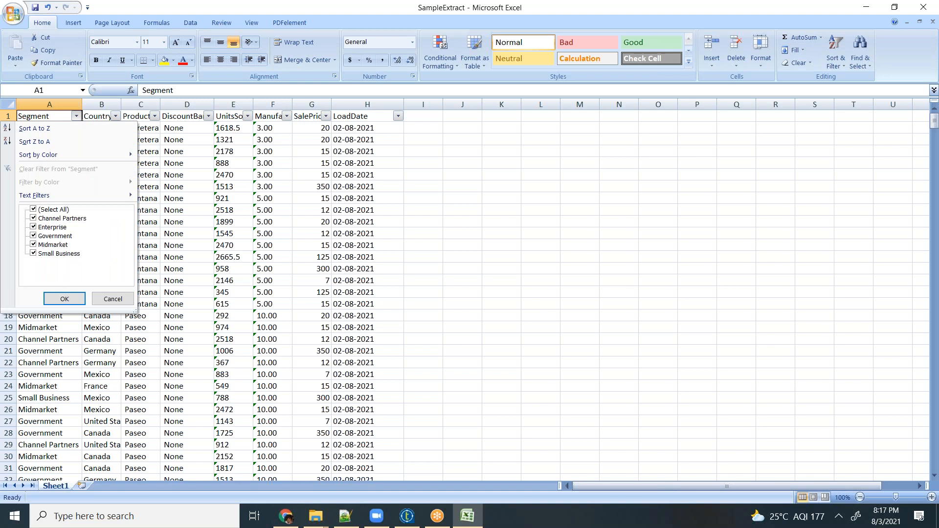
{"action": "left_click", "coordinate": [116, 116]}
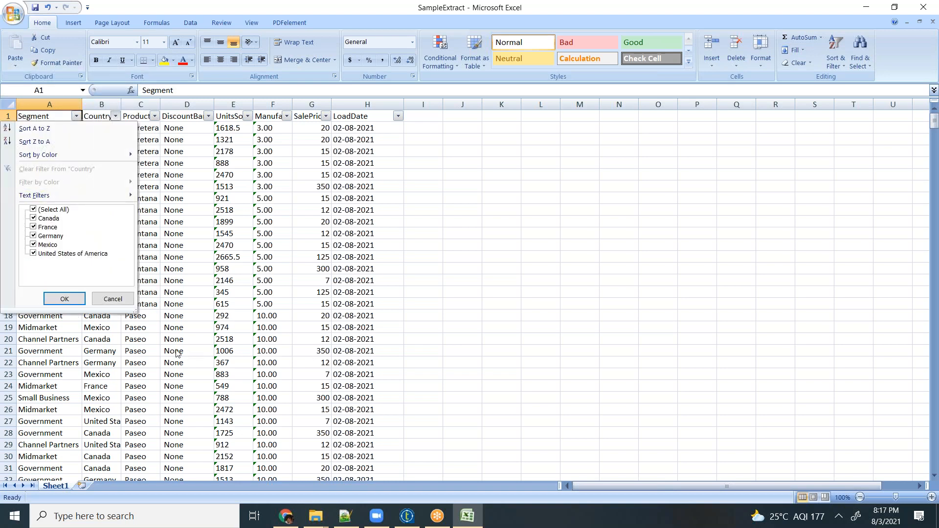
{"action": "left_click", "coordinate": [113, 299]}
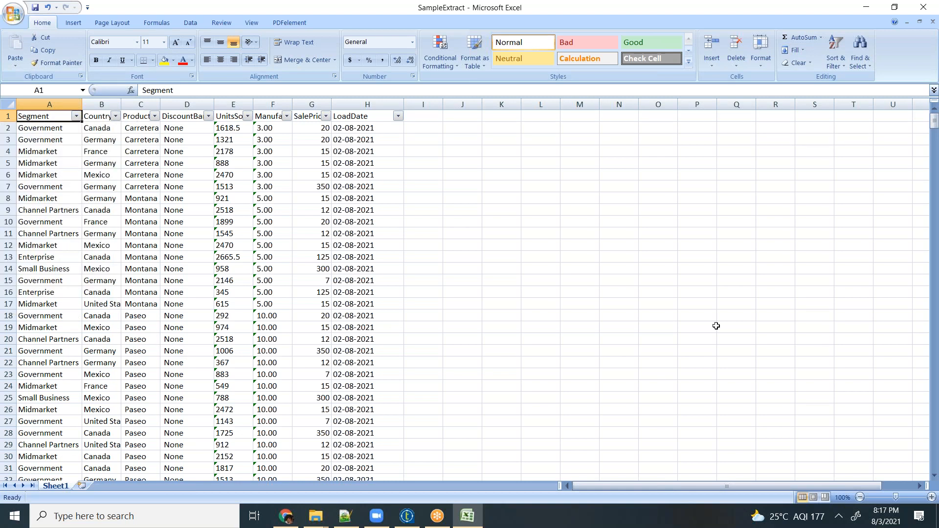
{"action": "left_click", "coordinate": [867, 7]}
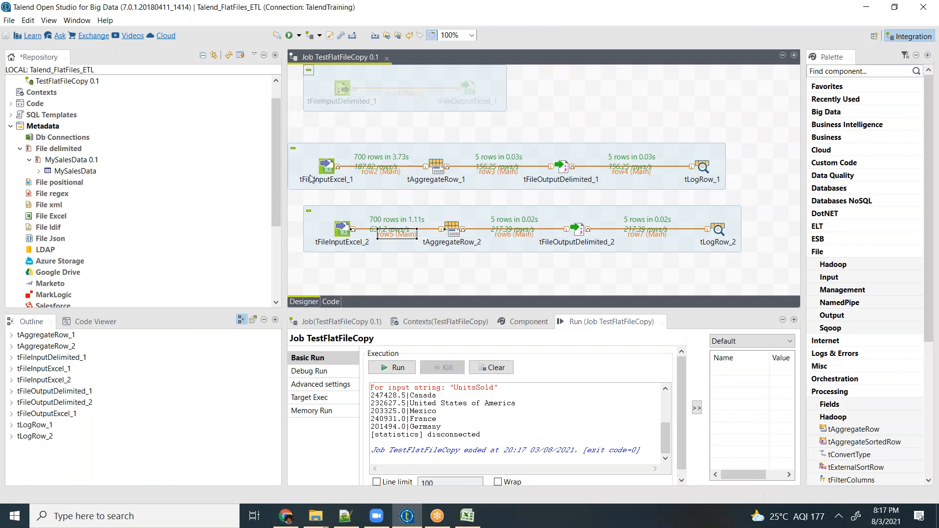
- Link tFileInputExcel_1 to tFileInputExcel_2 with an On Subjob Ok trigger
{"action": "right_click", "coordinate": [329, 168]}
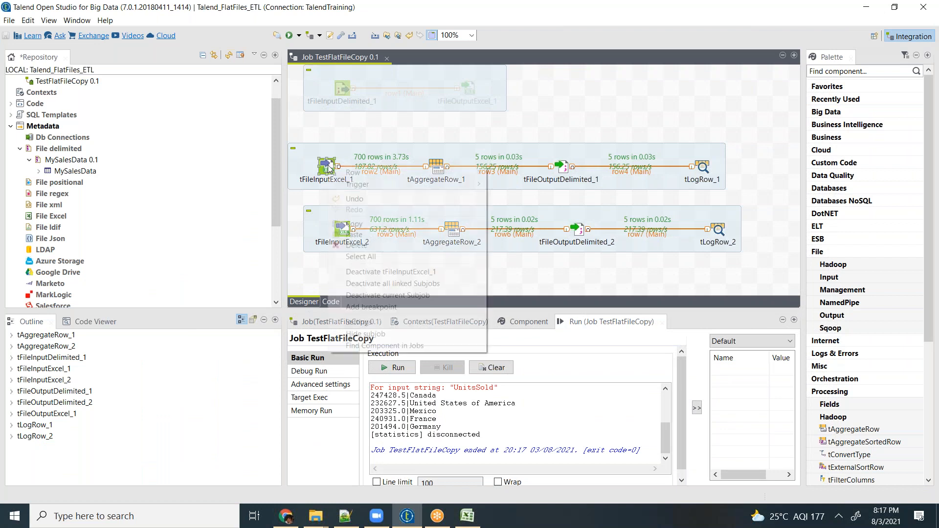
{"action": "mouse_move", "coordinate": [365, 188]}
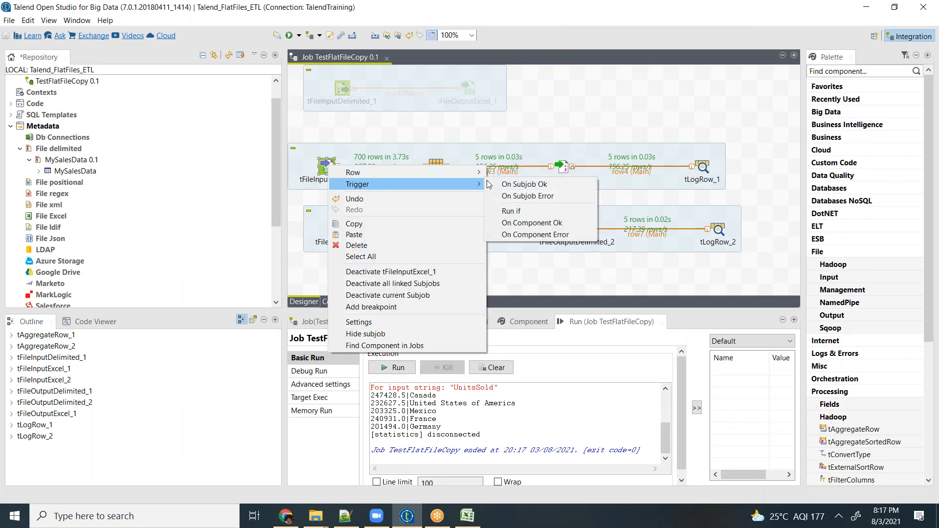
{"action": "left_click", "coordinate": [559, 183]}
{"action": "left_click", "coordinate": [342, 228]}
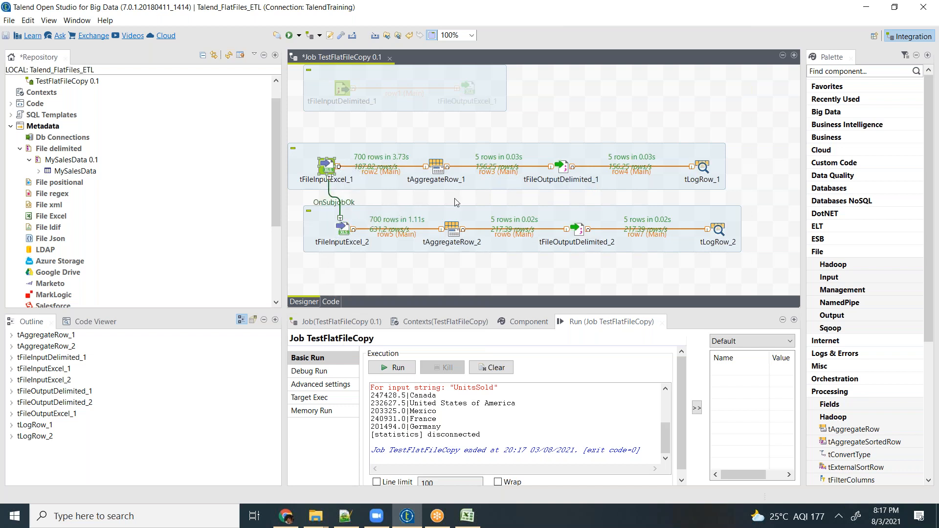
- Replace the subjob link with an On Subjob Ok trigger from tFileInputExcel_2 to tFileInputExcel_1 and run the job
{"action": "left_click", "coordinate": [345, 204]}
{"action": "right_click", "coordinate": [345, 229]}
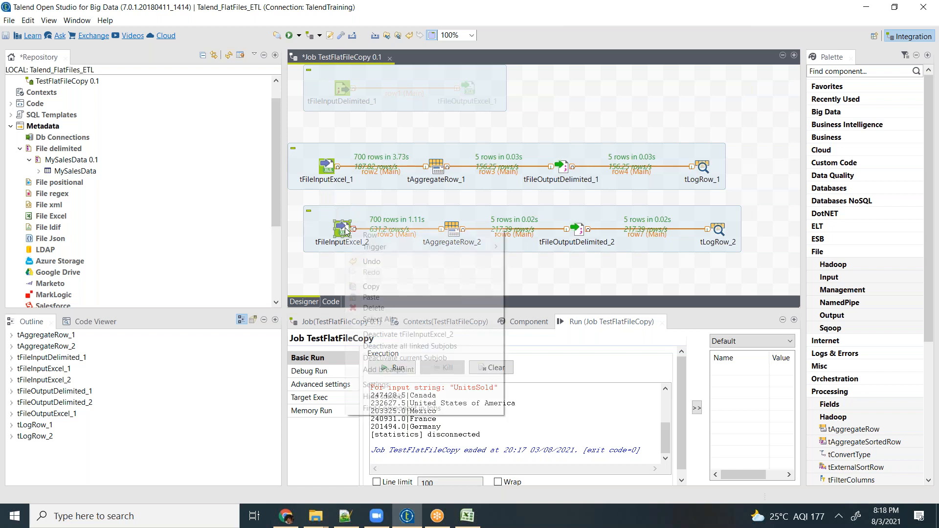
{"action": "mouse_move", "coordinate": [470, 247]}
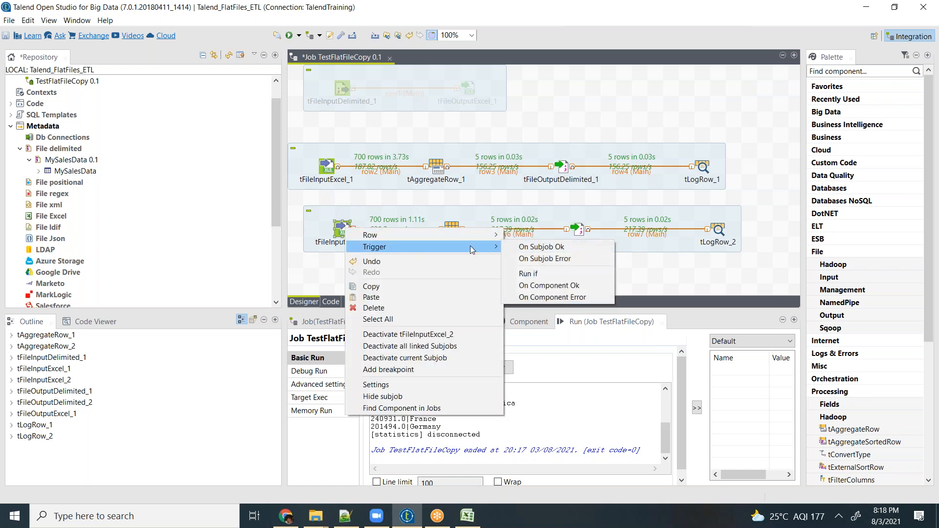
{"action": "left_click", "coordinate": [544, 259]}
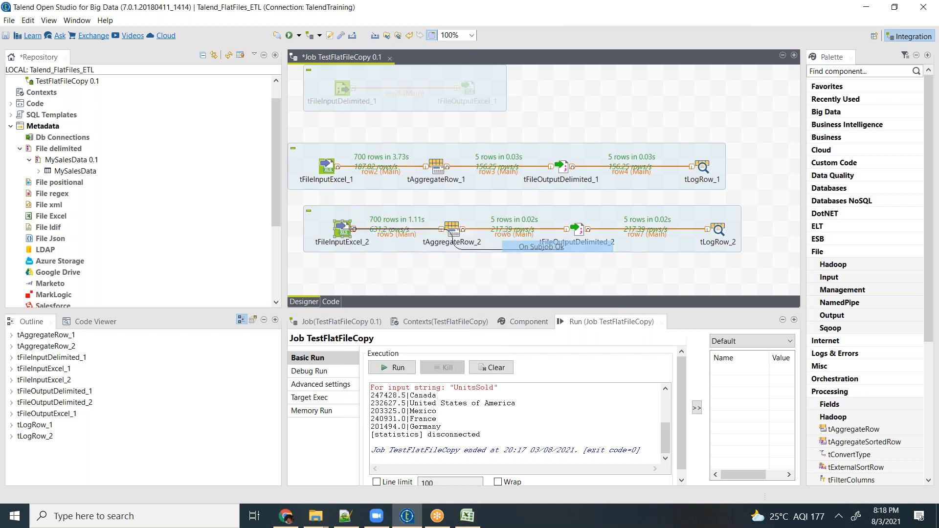
{"action": "left_click", "coordinate": [332, 169]}
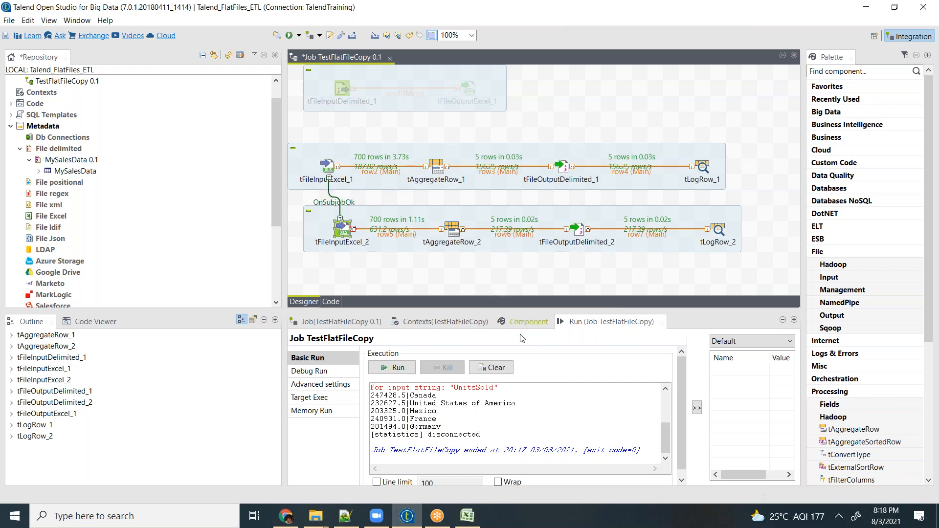
{"action": "left_click", "coordinate": [410, 370]}
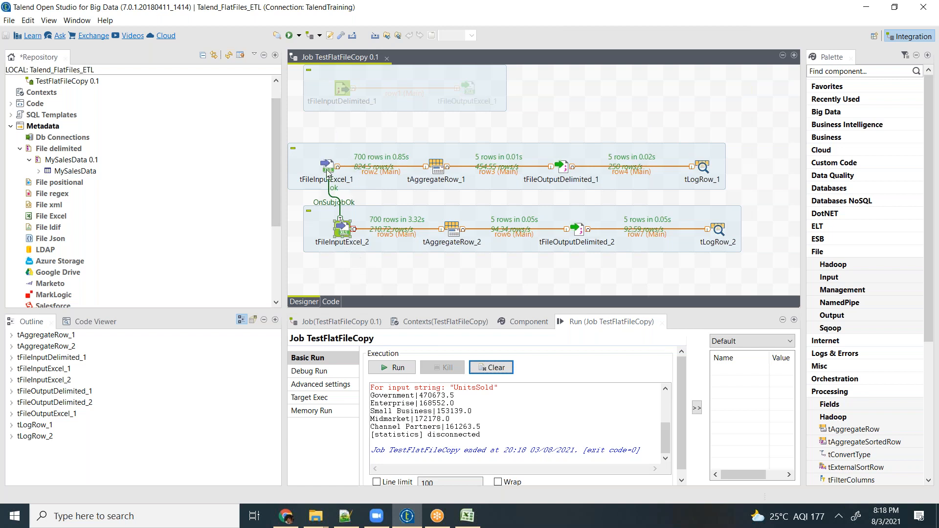
- Delete tFileInputExcel_2 and the row2 connection between tFileInputExcel_1 and tAggregateRow_1
{"action": "left_click", "coordinate": [340, 224]}
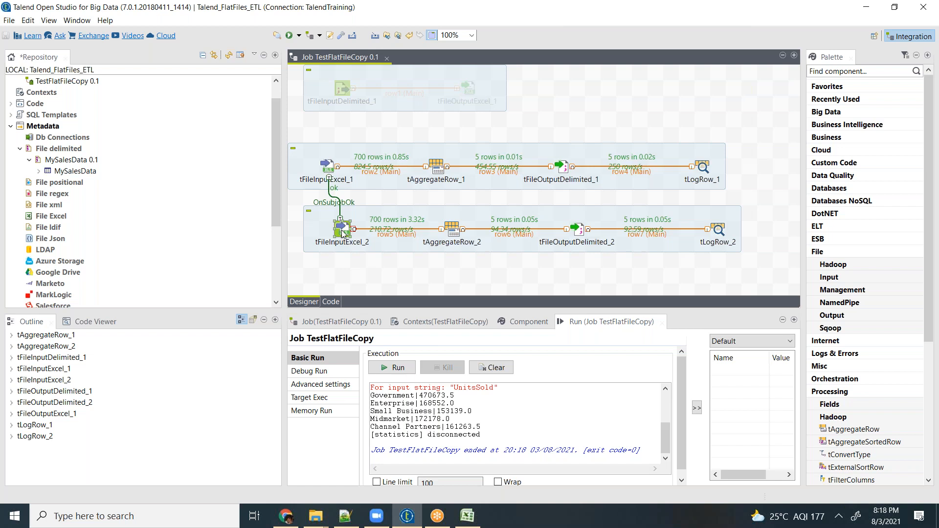
{"action": "left_click_drag", "start_coordinate": [341, 234], "coordinate": [326, 234]}
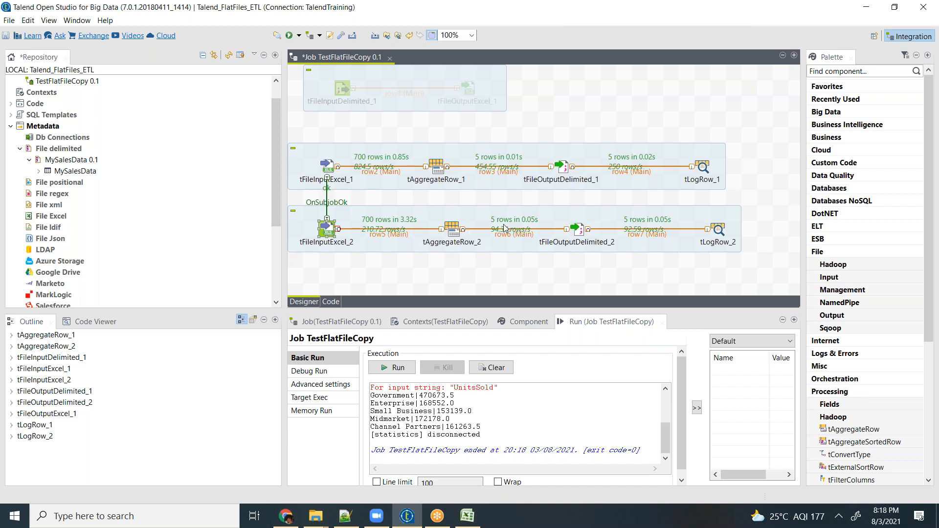
{"action": "key", "text": "Delete"}
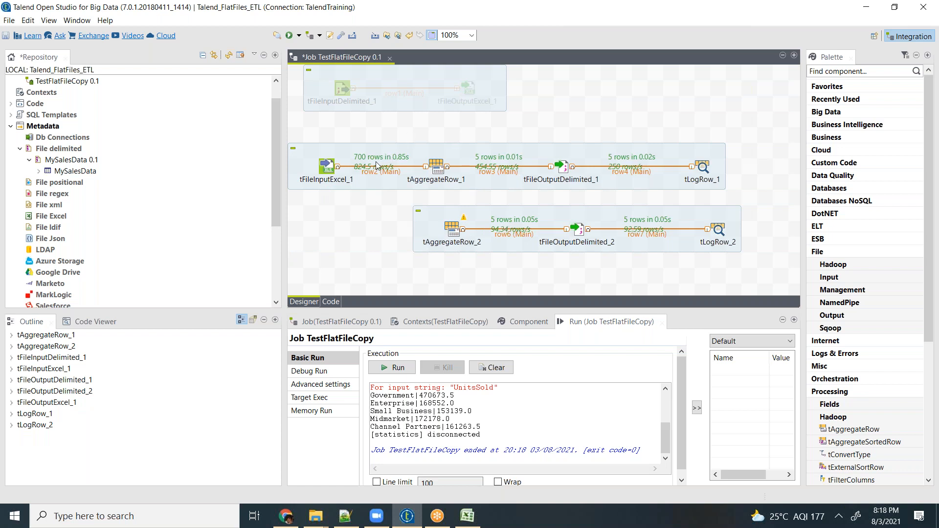
{"action": "left_click", "coordinate": [390, 175]}
{"action": "key", "text": "Delete"}
- Add a tReplicate component and position it and tFileInputExcel_1 in front of and midway between the two aggregation branches
{"action": "type", "text": "t"}
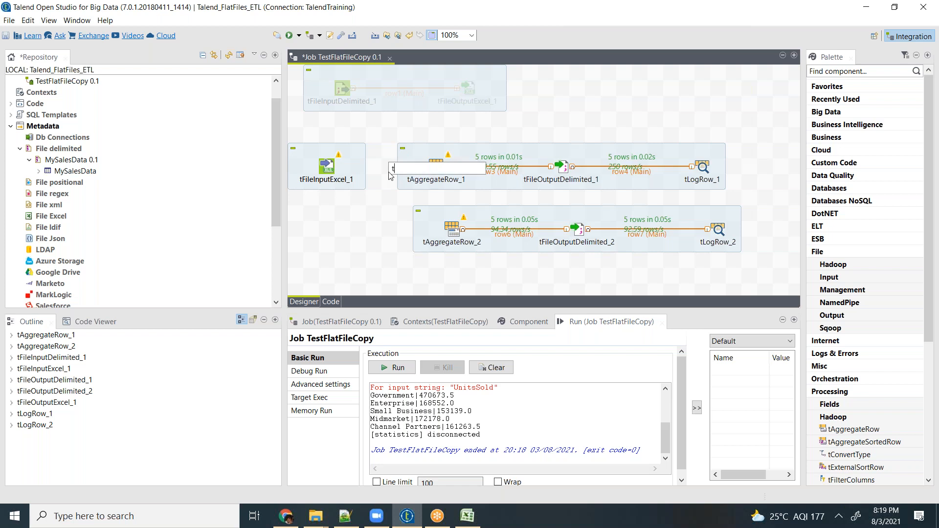
{"action": "type", "text": "replicate"}
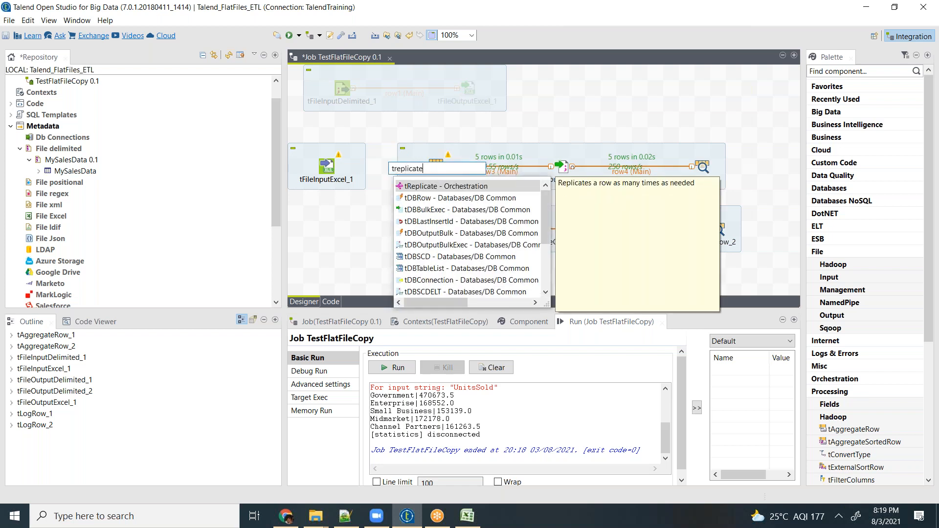
{"action": "key", "text": "Return"}
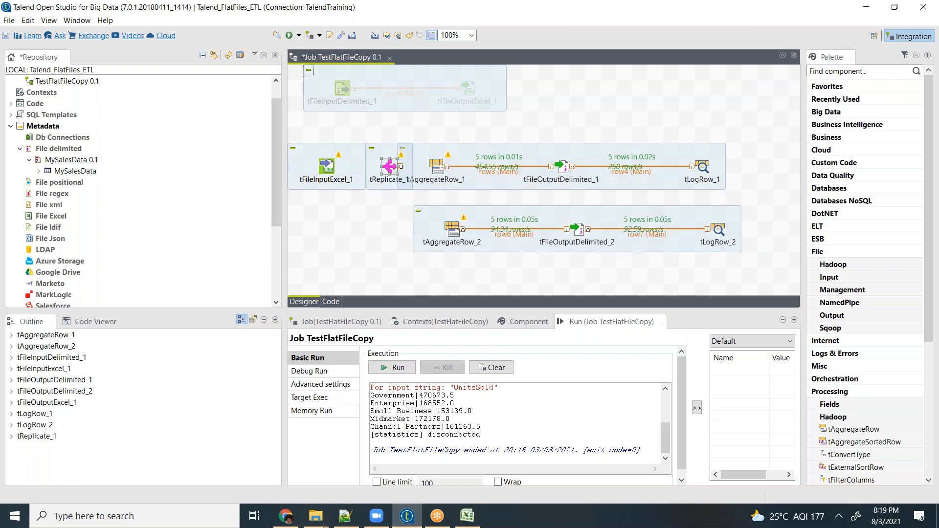
{"action": "left_click_drag", "start_coordinate": [390, 166], "coordinate": [374, 198]}
{"action": "left_click_drag", "start_coordinate": [326, 172], "coordinate": [315, 204]}
- Connect tFileInputExcel_1 to tReplicate_1 with a Main row
{"action": "right_click", "coordinate": [313, 201]}
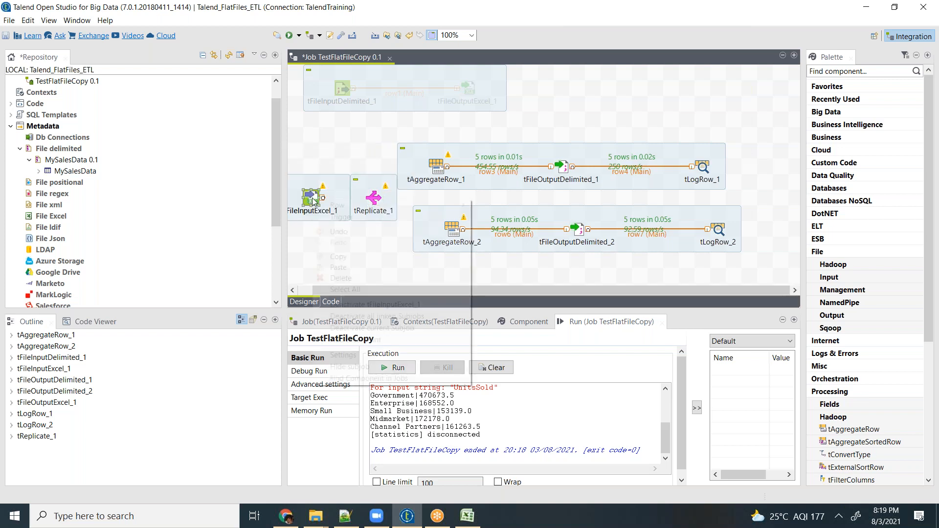
{"action": "mouse_move", "coordinate": [443, 205]}
{"action": "left_click", "coordinate": [495, 205]}
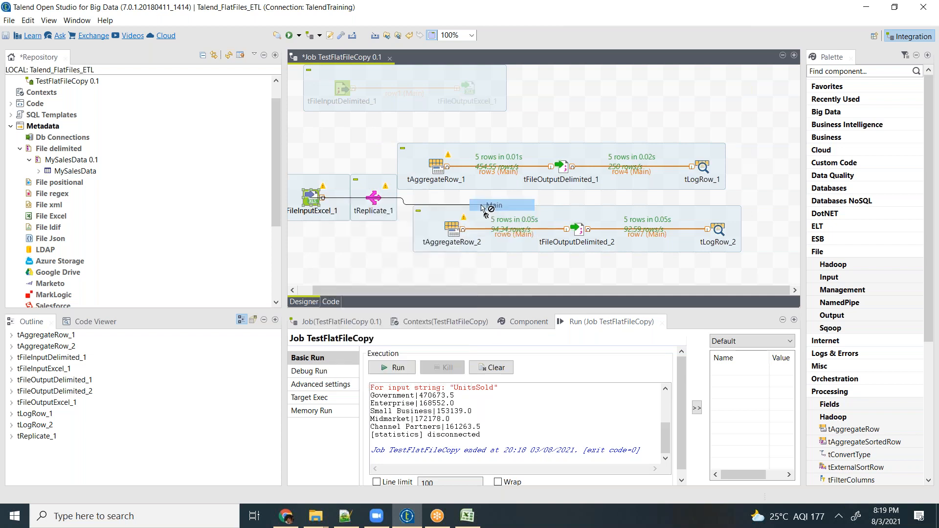
{"action": "left_click", "coordinate": [376, 198]}
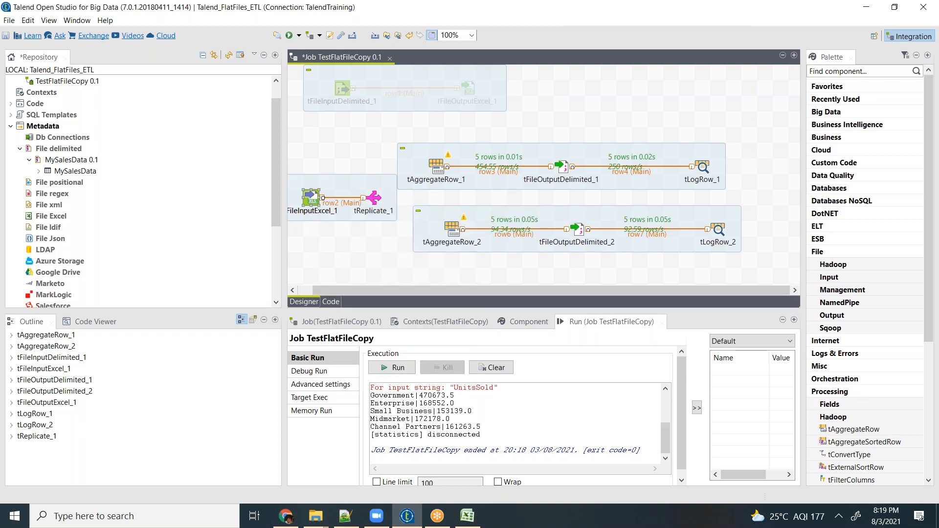
- Try connecting tReplicate_1 to tAggregateRow_1 with a Main row, declining the target schema, and delete that connection
{"action": "right_click", "coordinate": [374, 198]}
{"action": "mouse_move", "coordinate": [526, 202]}
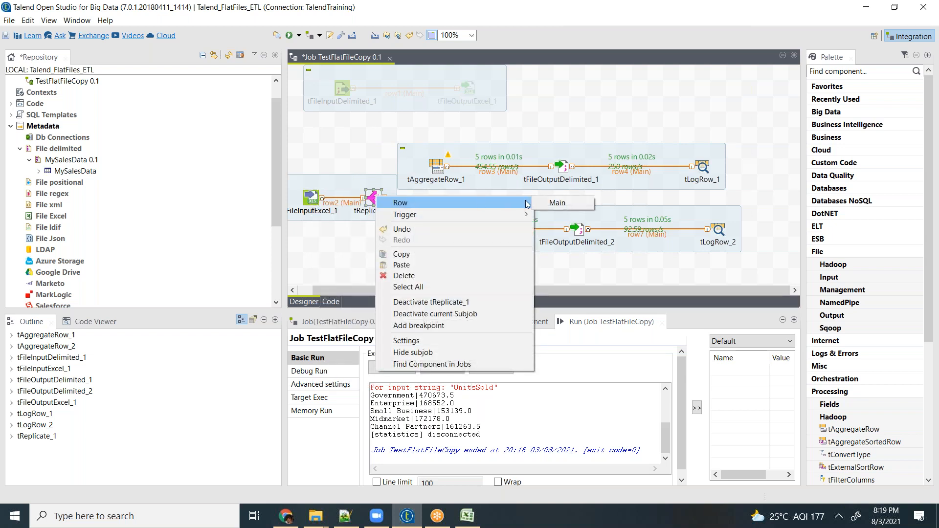
{"action": "left_click", "coordinate": [555, 204]}
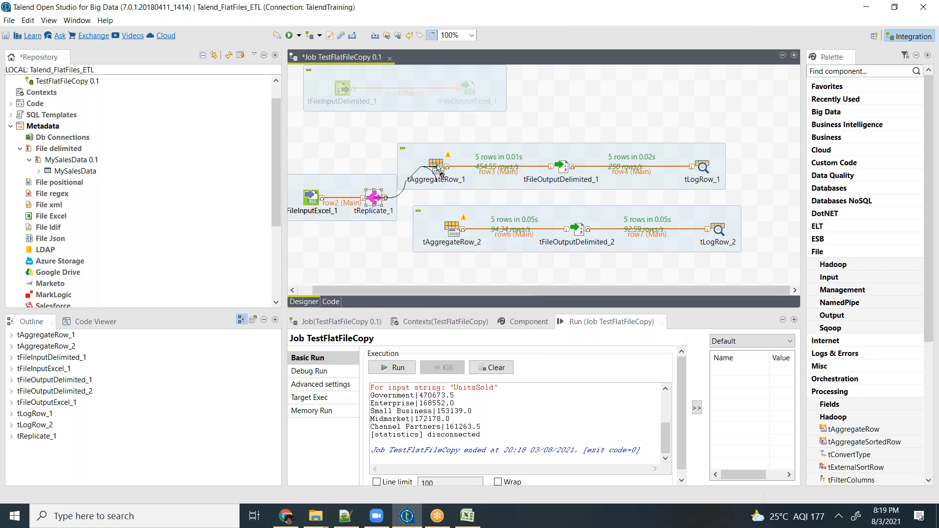
{"action": "left_click", "coordinate": [442, 173]}
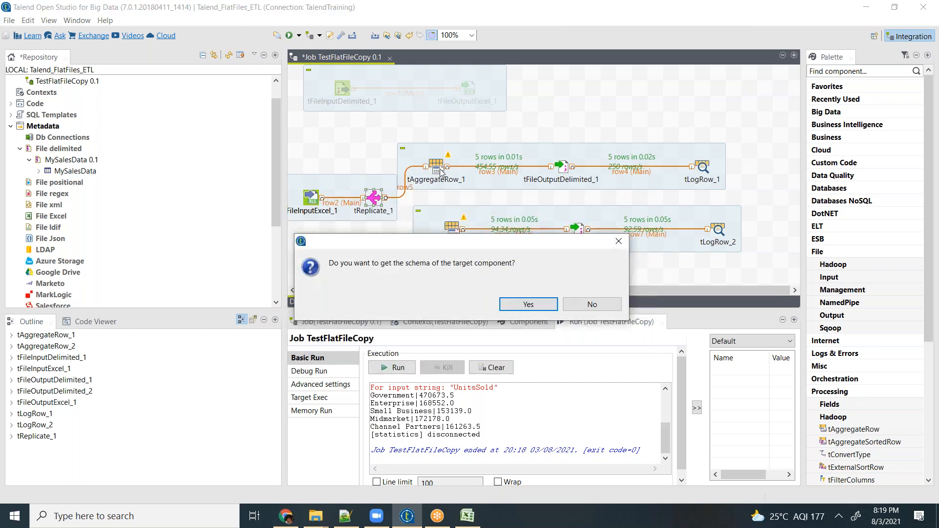
{"action": "left_click", "coordinate": [608, 308]}
{"action": "left_click", "coordinate": [405, 190]}
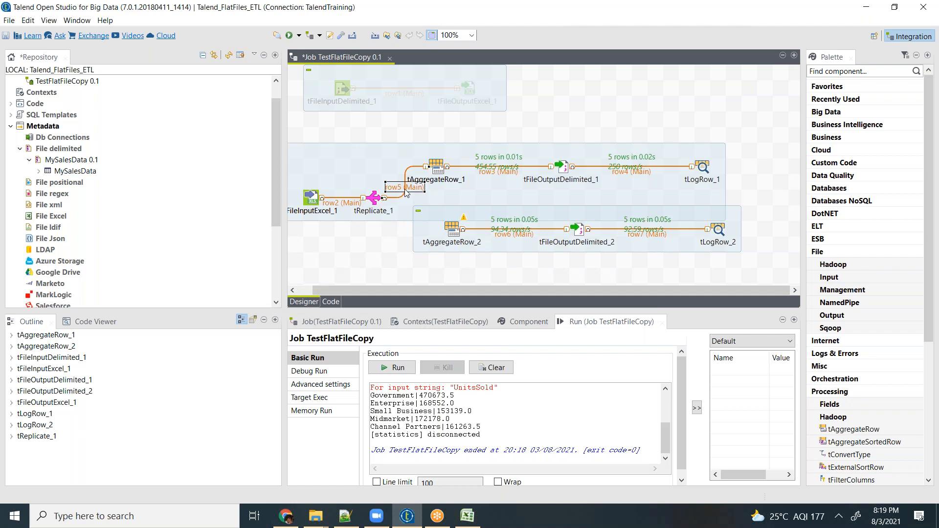
{"action": "key", "text": "Delete"}
- Open the schema of tReplicate_1 and compare its input and output columns
{"action": "left_click", "coordinate": [373, 201]}
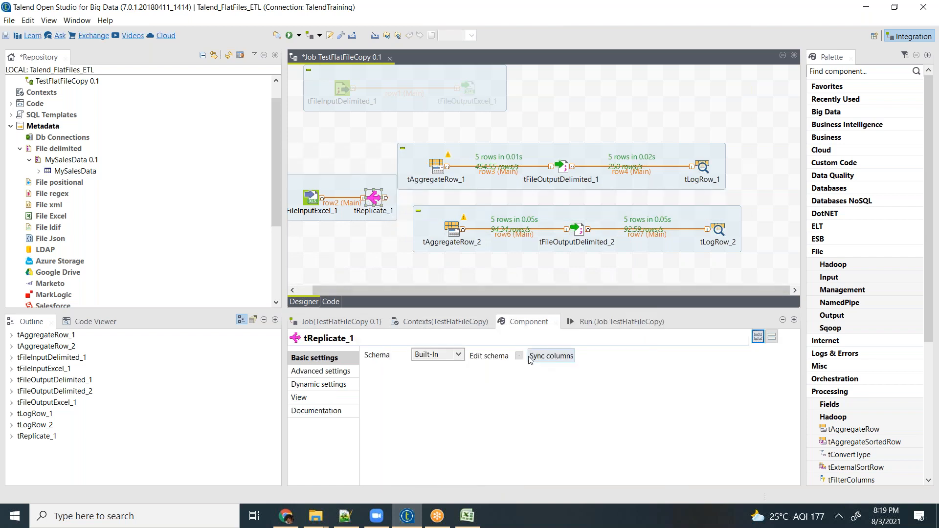
{"action": "left_click", "coordinate": [520, 356]}
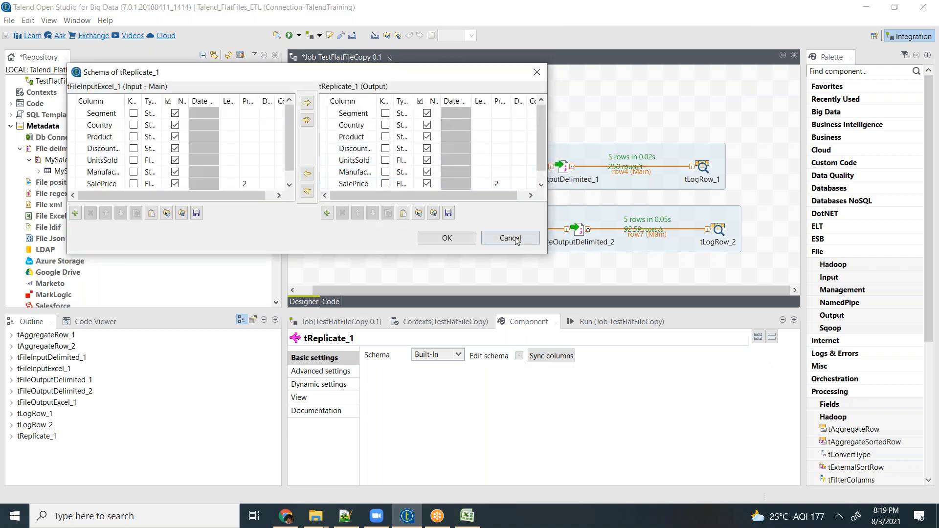
{"action": "left_click", "coordinate": [517, 240]}
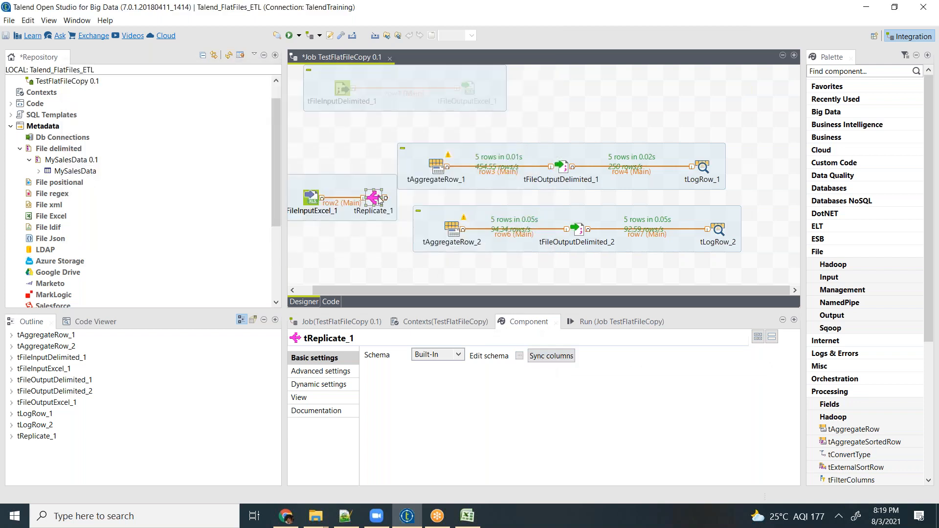
{"action": "right_click", "coordinate": [378, 199]}
{"action": "left_click", "coordinate": [559, 364]}
- Connect tReplicate_1 to tAggregateRow_1 with a Main row, declining the schema of the target component
{"action": "right_click", "coordinate": [378, 200]}
{"action": "mouse_move", "coordinate": [391, 203]}
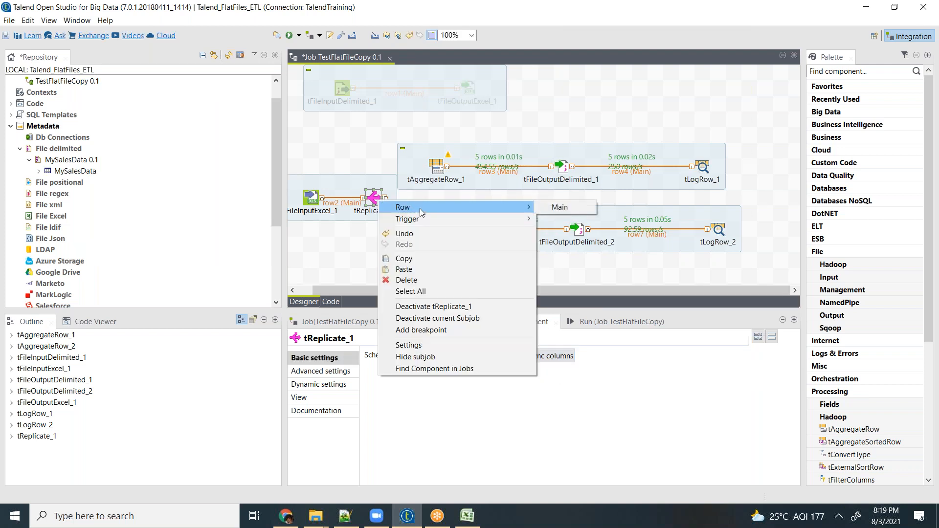
{"action": "left_click", "coordinate": [560, 206]}
{"action": "left_click", "coordinate": [436, 166]}
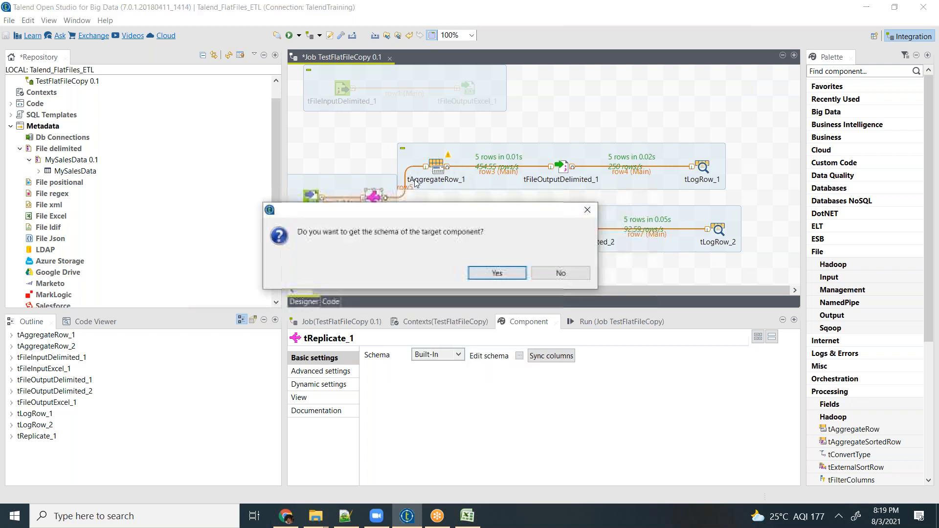
{"action": "left_click", "coordinate": [561, 272]}
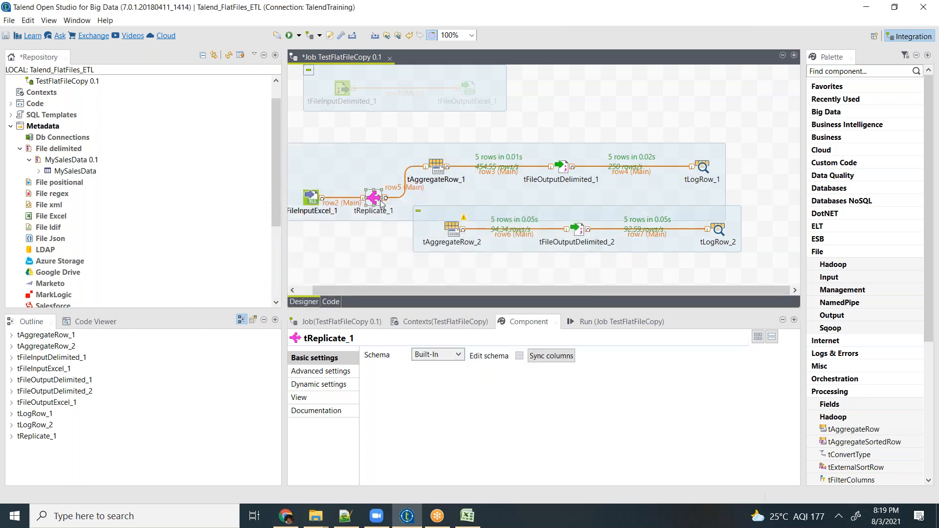
- Connect tReplicate_1 to tAggregateRow_2 with a Main row, declining the target schema, and align tAggregateRow_1 above tAggregateRow_2
{"action": "right_click", "coordinate": [379, 201]}
{"action": "mouse_move", "coordinate": [398, 205]}
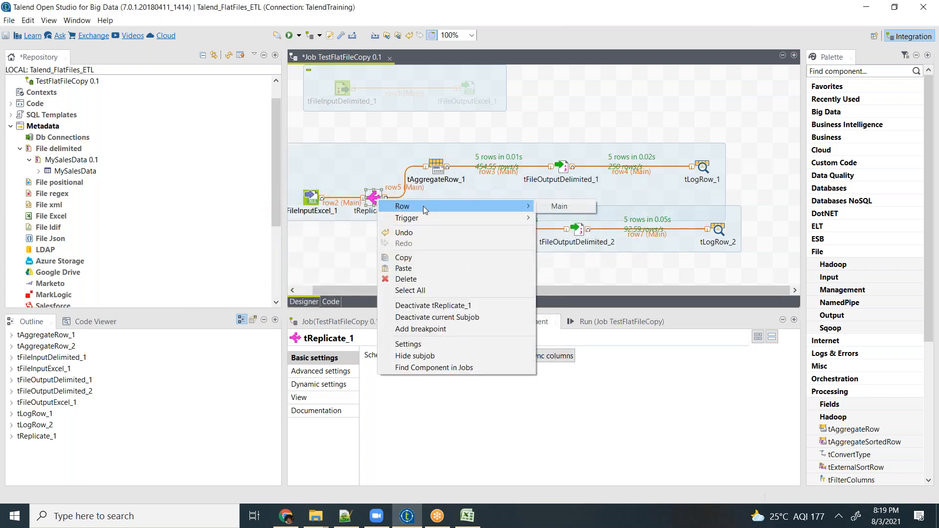
{"action": "left_click", "coordinate": [560, 207]}
{"action": "left_click", "coordinate": [459, 231]}
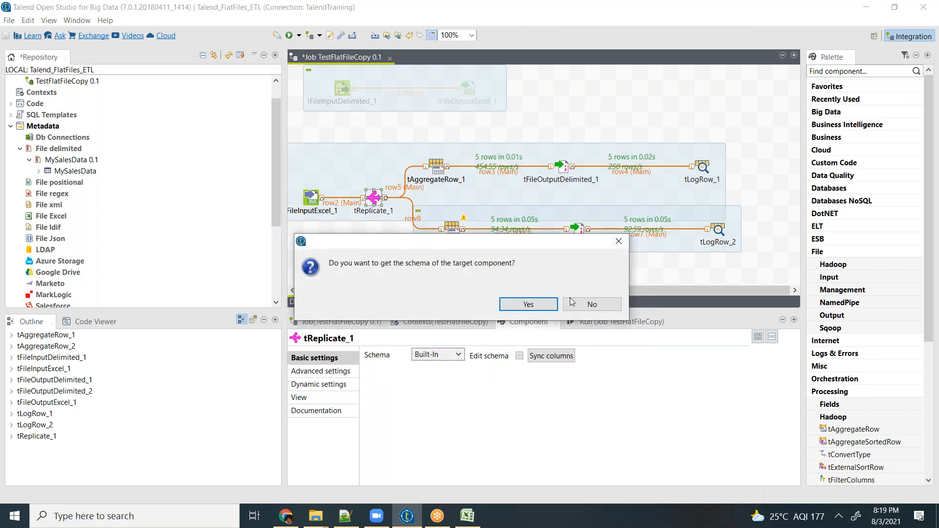
{"action": "left_click", "coordinate": [597, 312]}
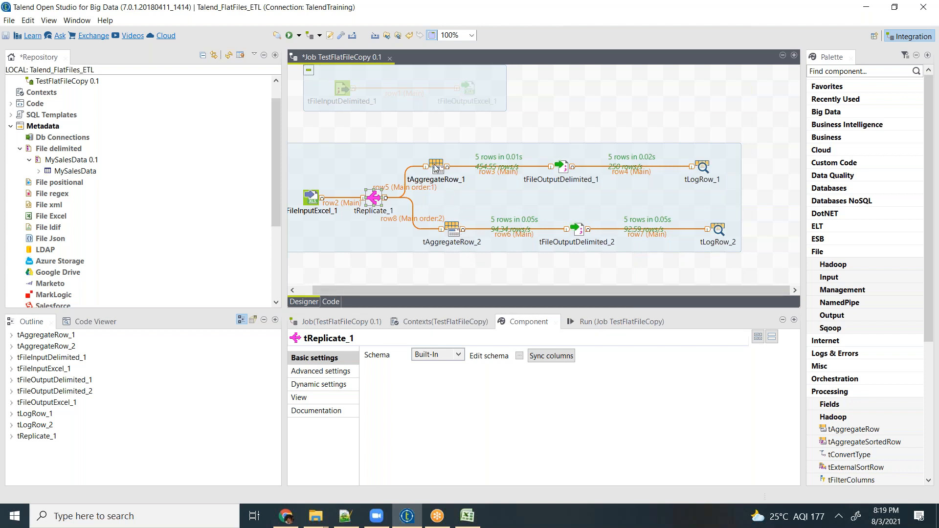
{"action": "left_click", "coordinate": [437, 168]}
{"action": "left_click_drag", "start_coordinate": [496, 162], "coordinate": [451, 158]}
- Try to move both aggregation branches farther from tReplicate_1, undoing each move
{"action": "left_click_drag", "start_coordinate": [776, 114], "coordinate": [422, 281]}
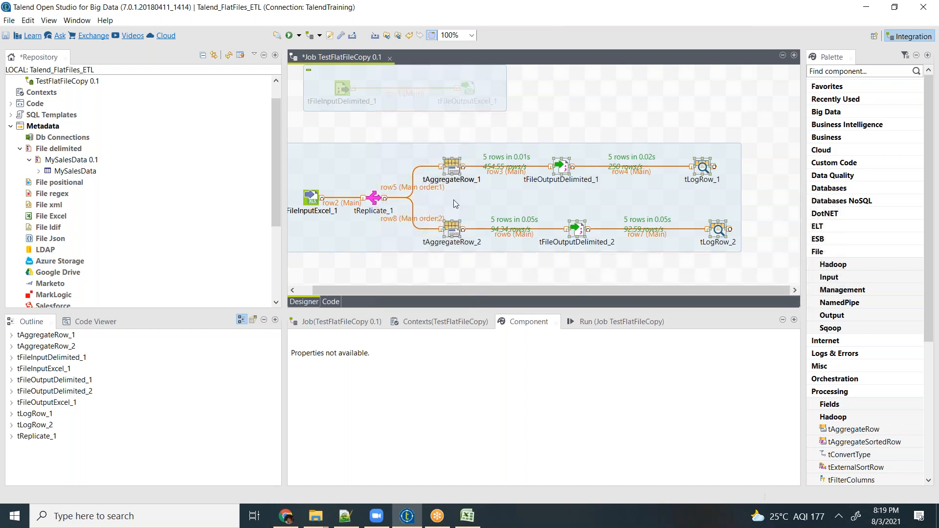
{"action": "left_click_drag", "start_coordinate": [452, 165], "coordinate": [507, 170]}
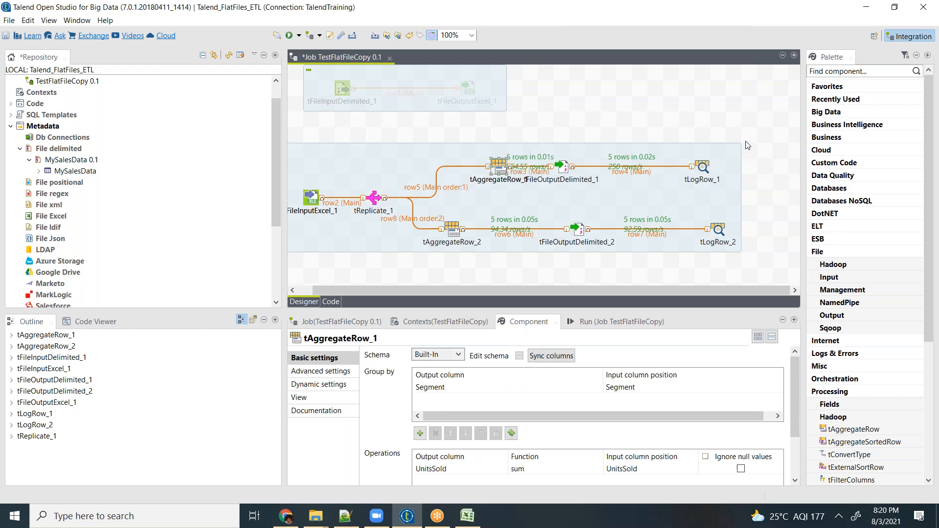
{"action": "key", "text": "ctrl+z"}
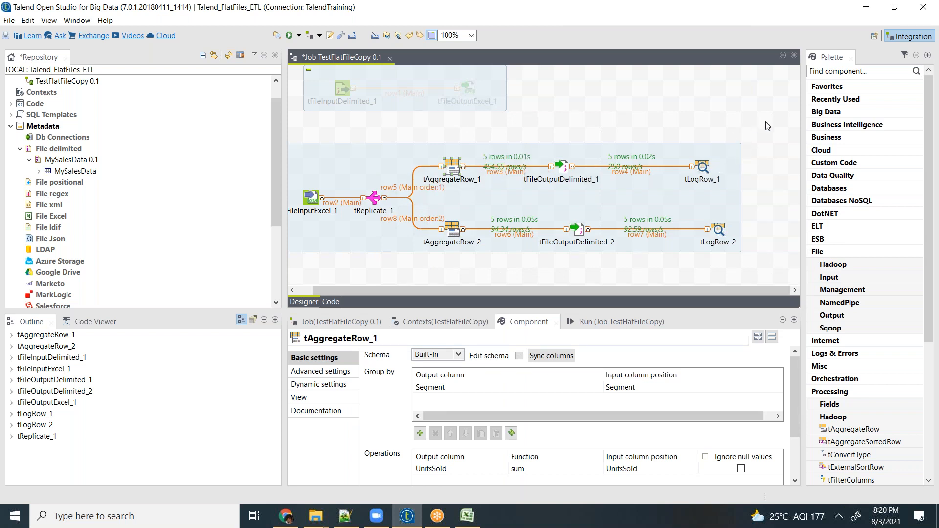
{"action": "left_click_drag", "start_coordinate": [778, 129], "coordinate": [430, 263]}
{"action": "left_click_drag", "start_coordinate": [455, 170], "coordinate": [536, 171]}
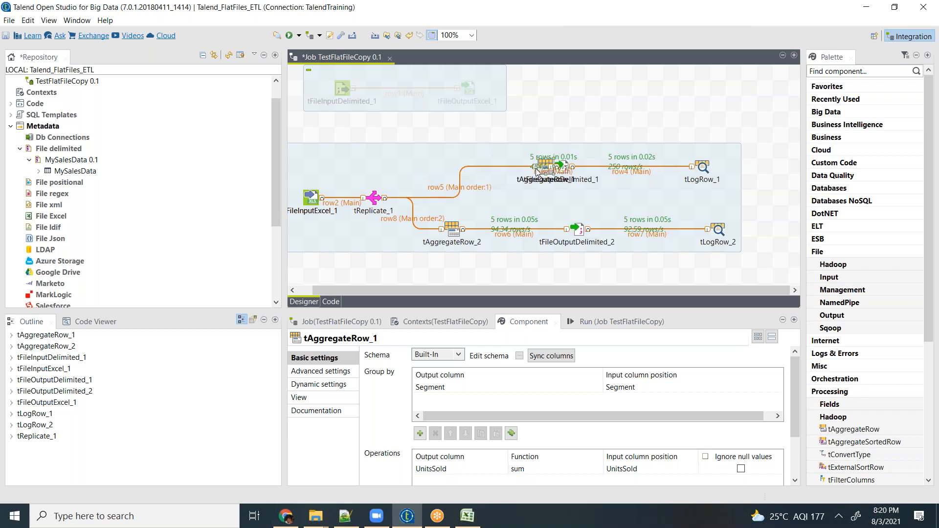
{"action": "key", "text": "ctrl+z"}
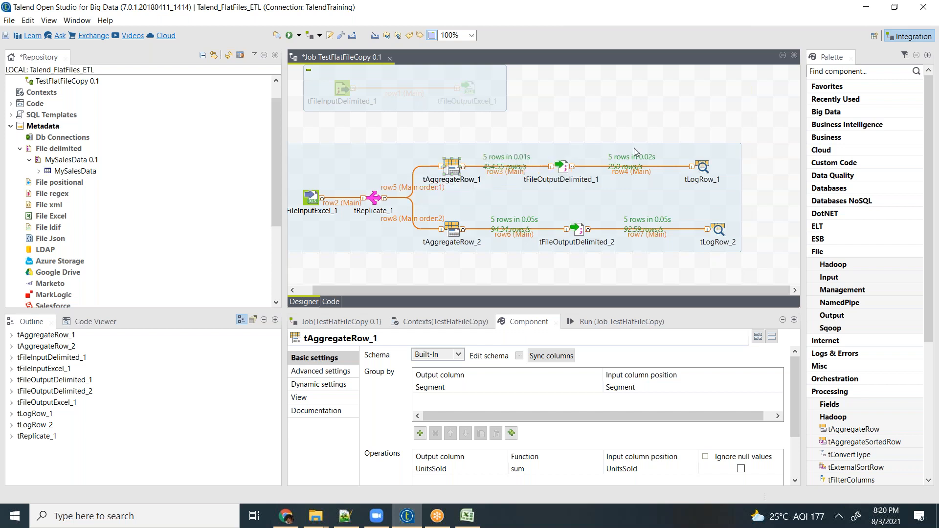
- Move all six components of both aggregation branches farther from tReplicate_1 and shift tReplicate_1 slightly toward them
{"action": "left_click", "coordinate": [771, 135]}
{"action": "left_click_drag", "start_coordinate": [763, 126], "coordinate": [446, 269]}
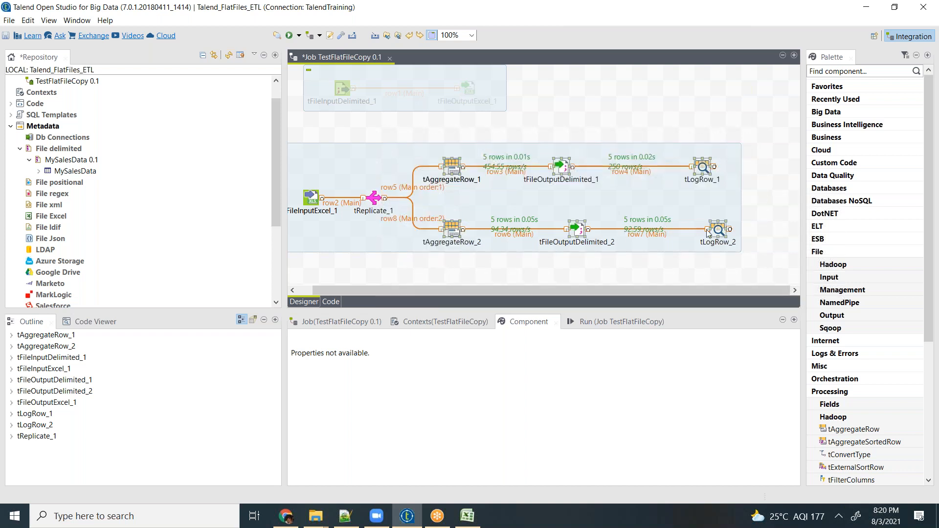
{"action": "left_click_drag", "start_coordinate": [719, 230], "coordinate": [797, 229]}
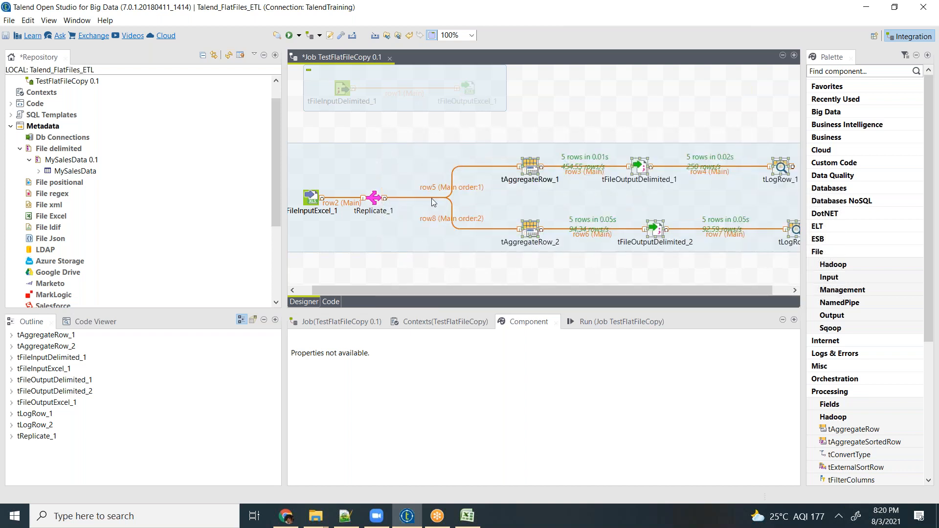
{"action": "left_click", "coordinate": [472, 191]}
{"action": "left_click", "coordinate": [472, 221]}
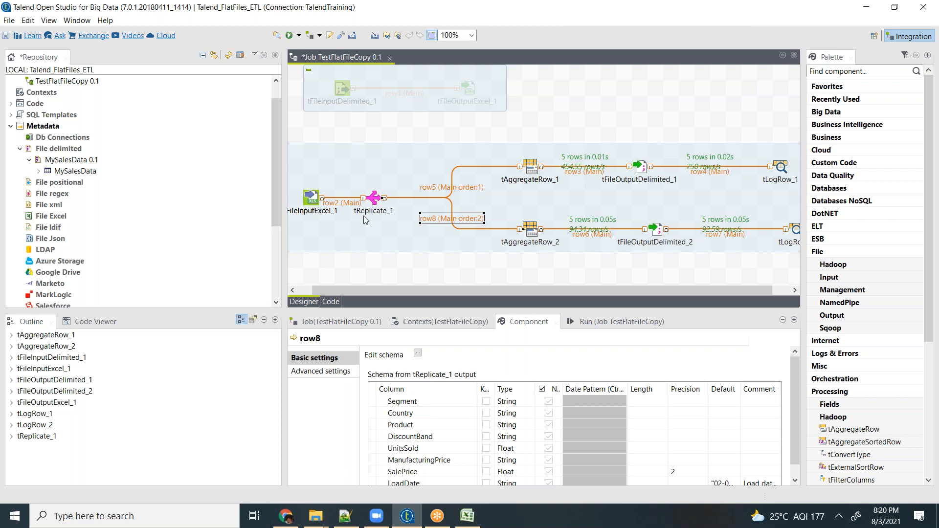
{"action": "left_click_drag", "start_coordinate": [374, 199], "coordinate": [394, 202]}
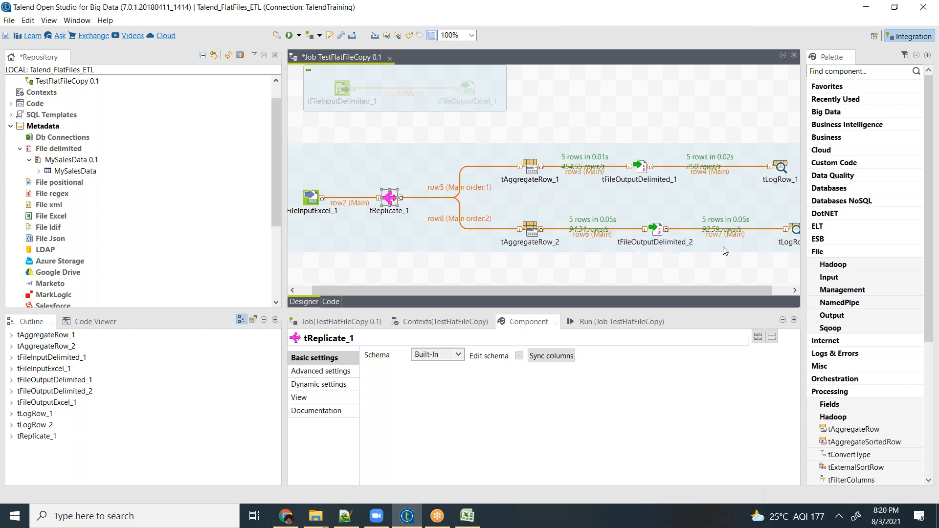
- Change the output file name of tFileOutputDelimited_2 to "C:/Users/computer/Desktop/Day3/SalesByCountry.dat"
{"action": "left_click", "coordinate": [656, 229]}
{"action": "left_click", "coordinate": [571, 383]}
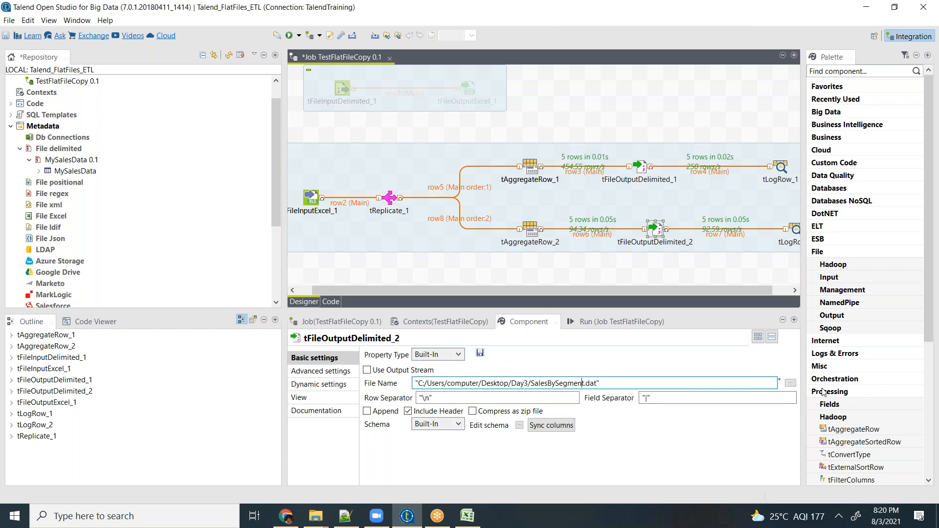
{"action": "key", "text": "shift+Left"}
{"action": "key", "text": "shift+Left"}
{"action": "key", "text": "shift+Left"}
{"action": "type", "text": "Country"}
{"action": "left_click", "coordinate": [551, 265]}
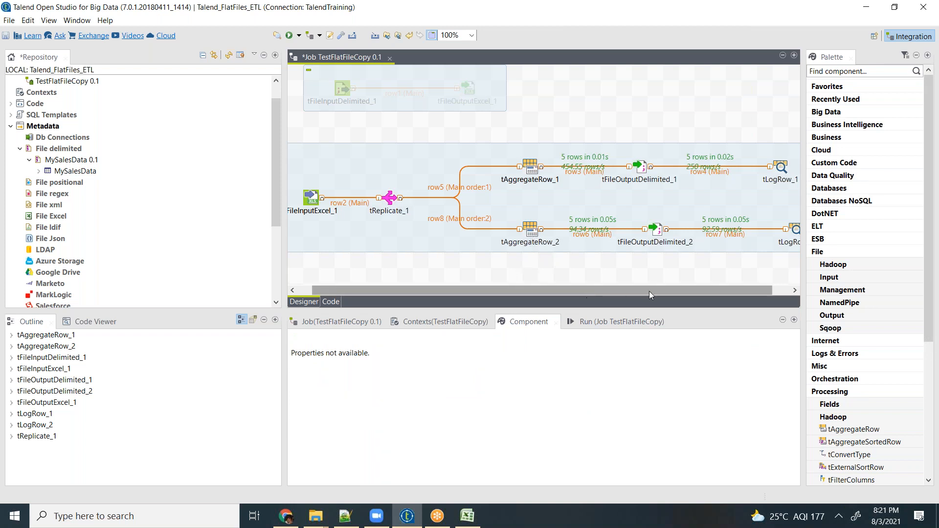
- Align tLogRow_2 directly below tLogRow_1
{"action": "left_click_drag", "start_coordinate": [753, 290], "coordinate": [771, 290]}
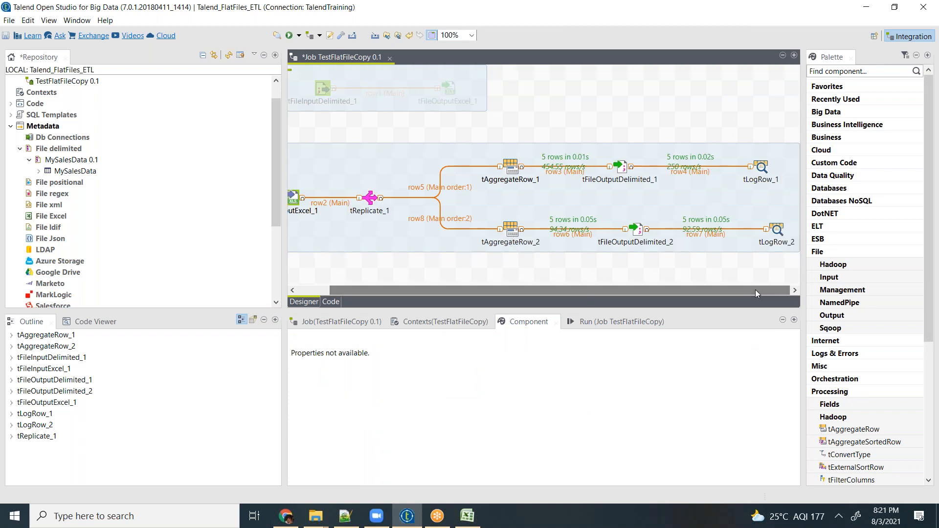
{"action": "left_click", "coordinate": [777, 230]}
{"action": "left_click_drag", "start_coordinate": [776, 229], "coordinate": [762, 229]}
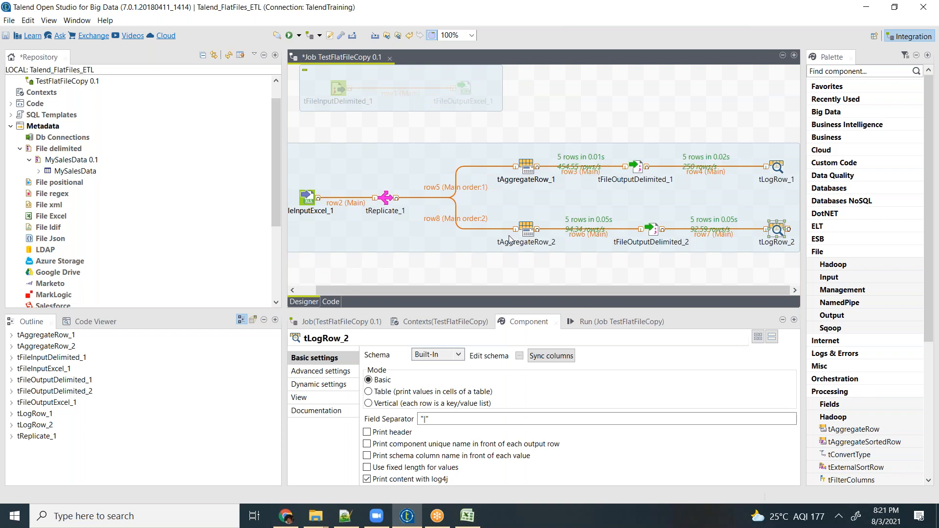
- Add a third tAggregateRow component below tAggregateRow_2
{"action": "left_click", "coordinate": [539, 272]}
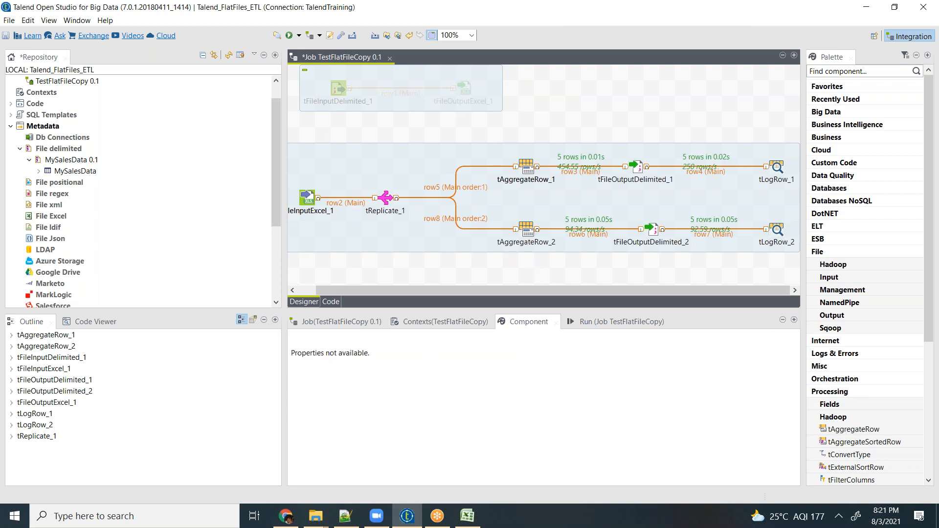
{"action": "type", "text": "taggre"}
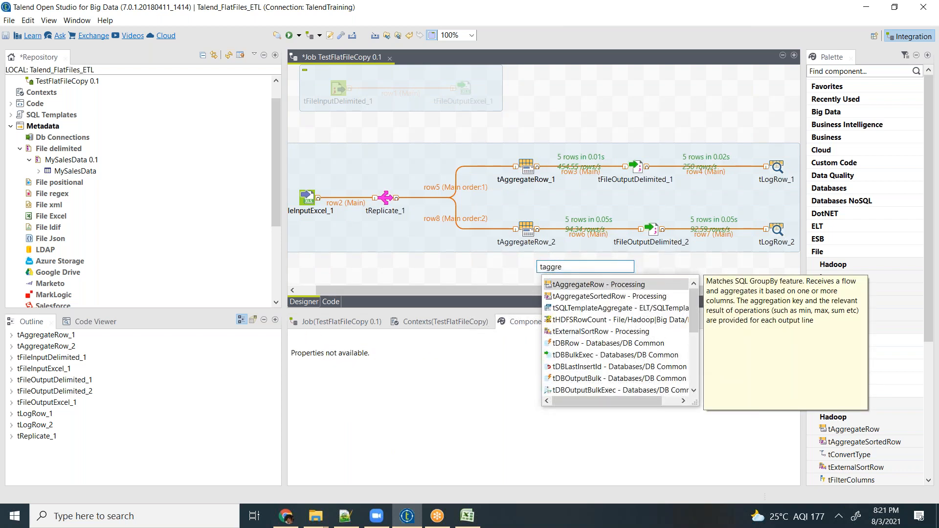
{"action": "key", "text": "Return"}
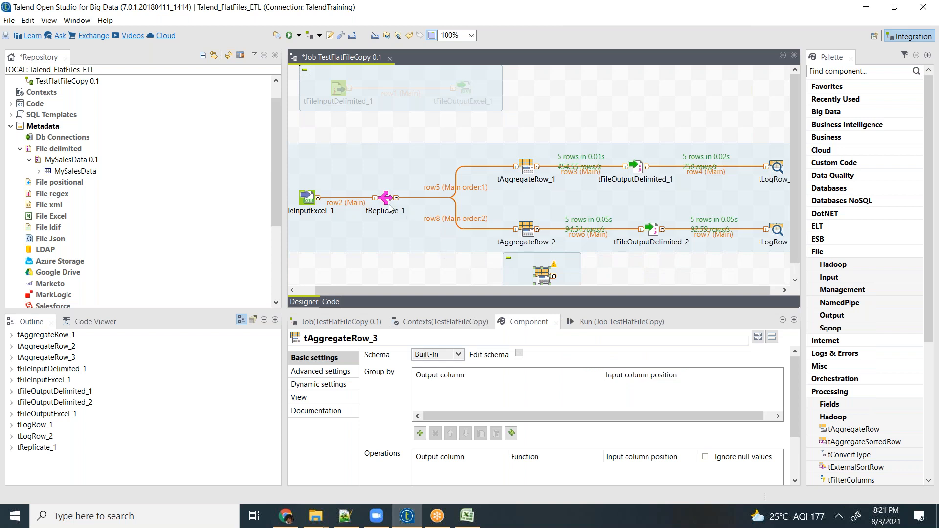
- Connect tReplicate_1 to tAggregateRow_3 with a Main row and align tAggregateRow_3 below tAggregateRow_2
{"action": "left_click", "coordinate": [386, 201]}
{"action": "right_click", "coordinate": [386, 201]}
{"action": "mouse_move", "coordinate": [536, 207]}
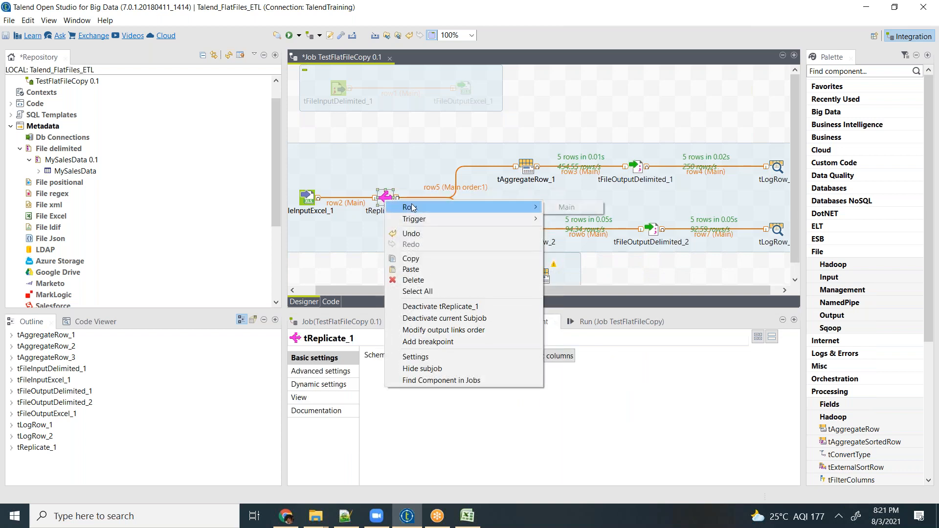
{"action": "left_click", "coordinate": [567, 207]}
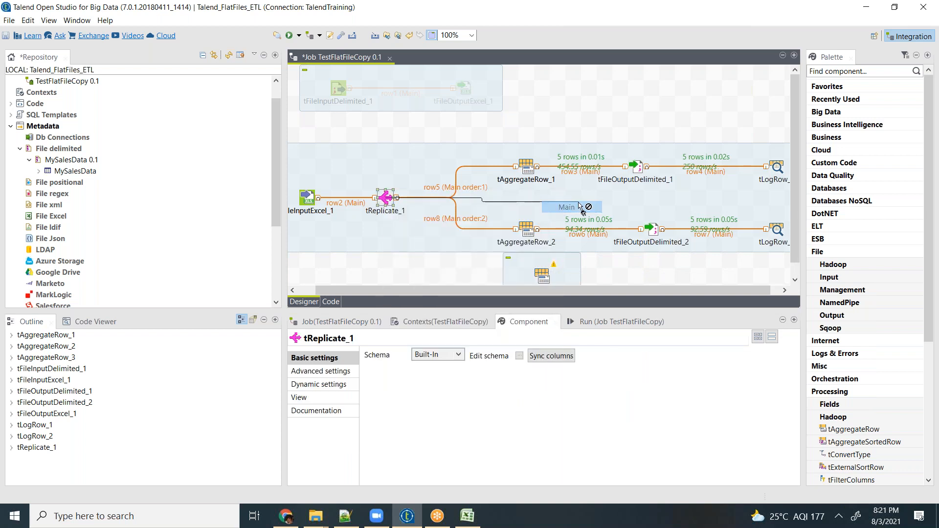
{"action": "left_click", "coordinate": [538, 273]}
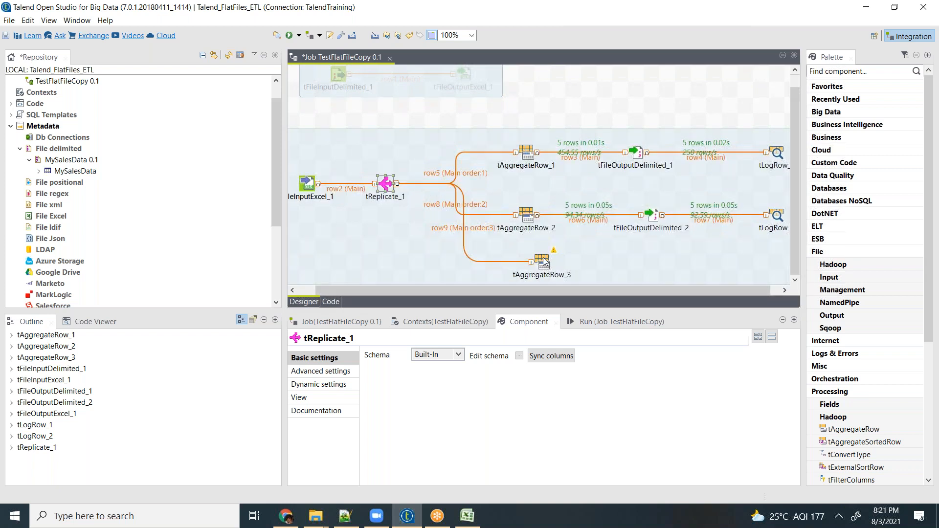
{"action": "double_click", "coordinate": [532, 264]}
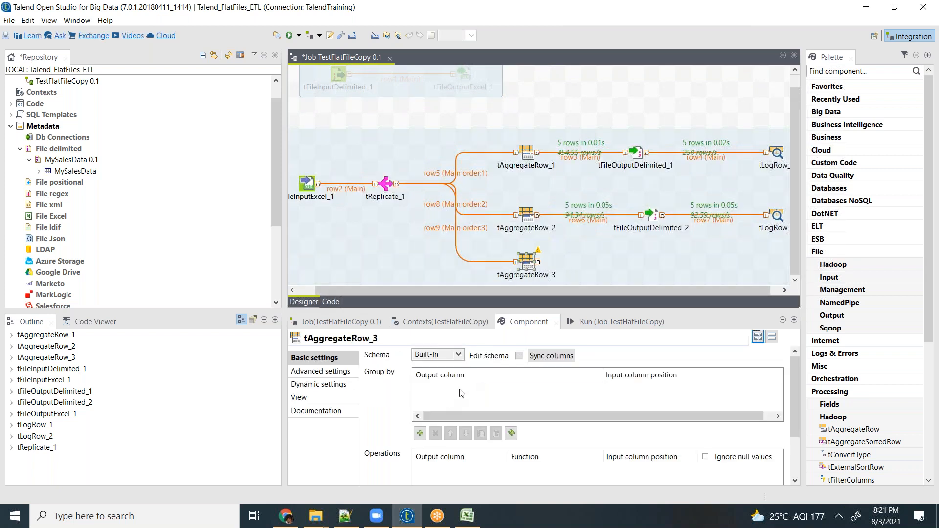
- Add the Segment, Country and UnitsSold input columns to the output schema of tAggregateRow_3
{"action": "left_click", "coordinate": [520, 356]}
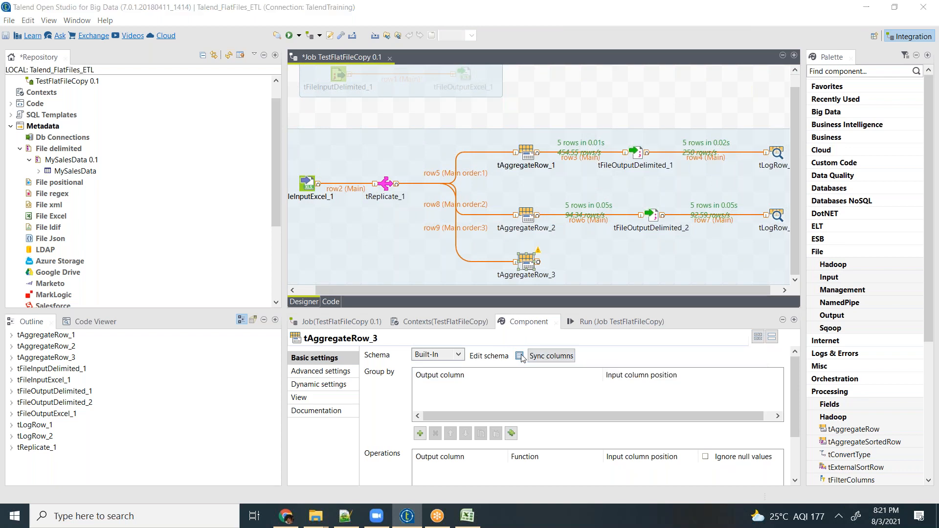
{"action": "left_click", "coordinate": [116, 134]}
{"action": "left_click", "coordinate": [116, 140], "text": "ctrl"}
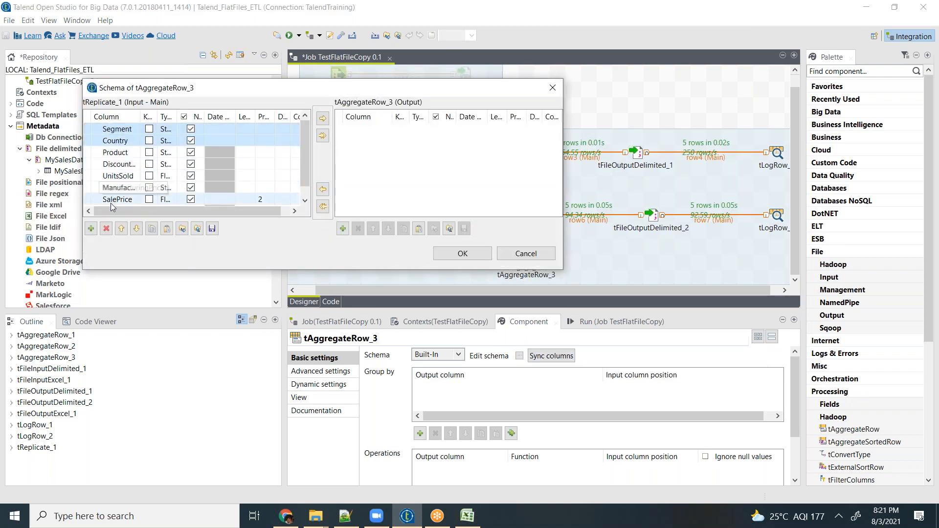
{"action": "left_click", "coordinate": [117, 176], "text": "ctrl"}
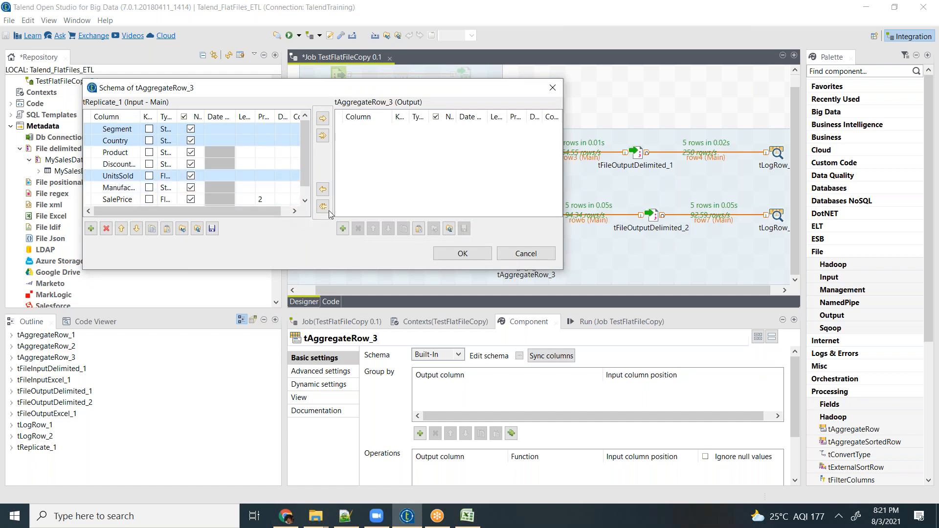
{"action": "left_click", "coordinate": [322, 119]}
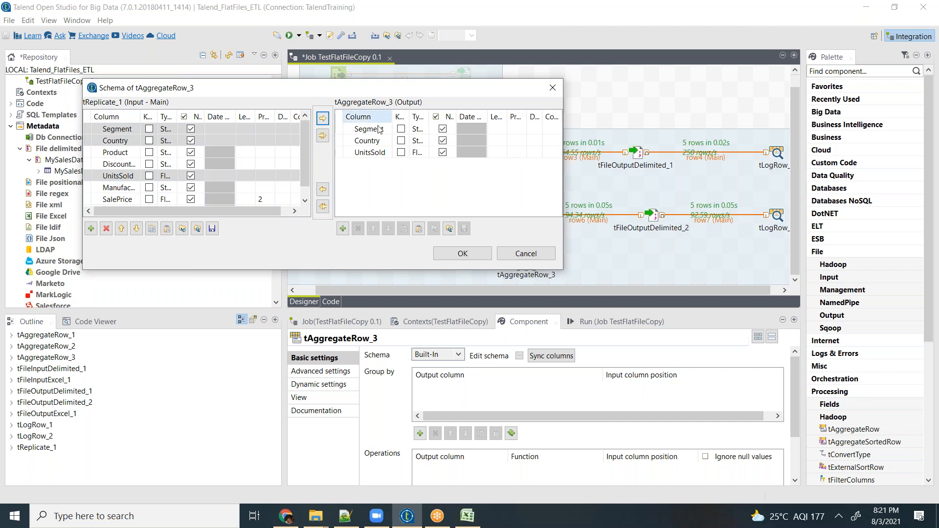
{"action": "left_click", "coordinate": [463, 253]}
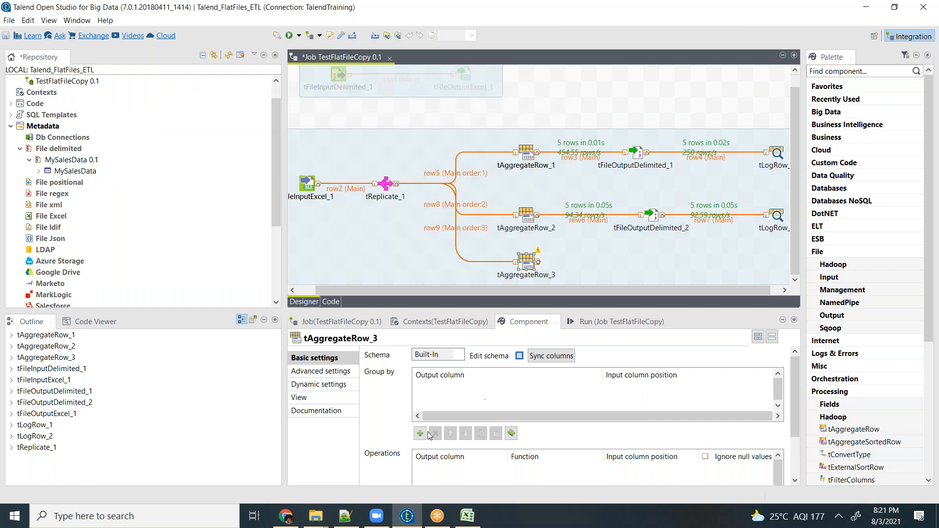
- Group tAggregateRow_3 by Segment and Country and add a sum operation on UnitsSold
{"action": "left_click", "coordinate": [420, 433]}
{"action": "left_click", "coordinate": [420, 433]}
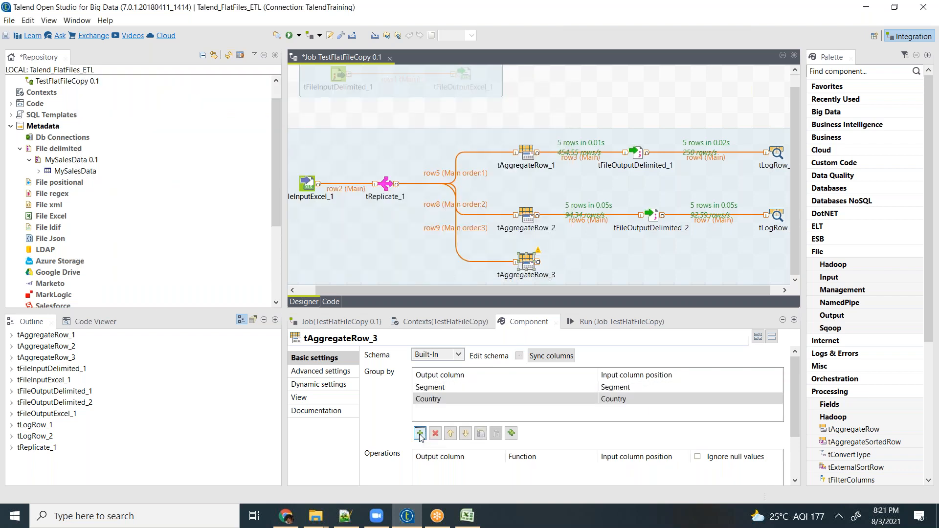
{"action": "left_click_drag", "start_coordinate": [797, 374], "coordinate": [797, 416]}
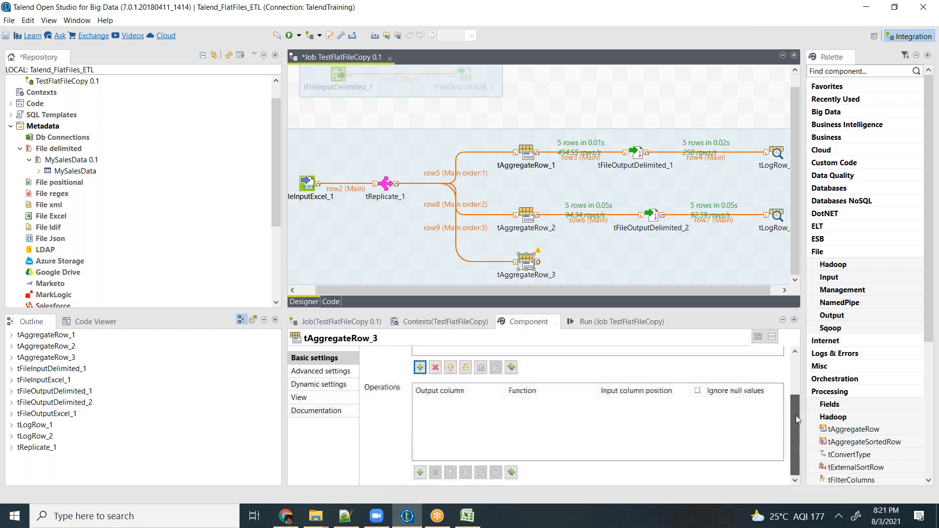
{"action": "left_click", "coordinate": [420, 473]}
{"action": "left_click", "coordinate": [547, 403]}
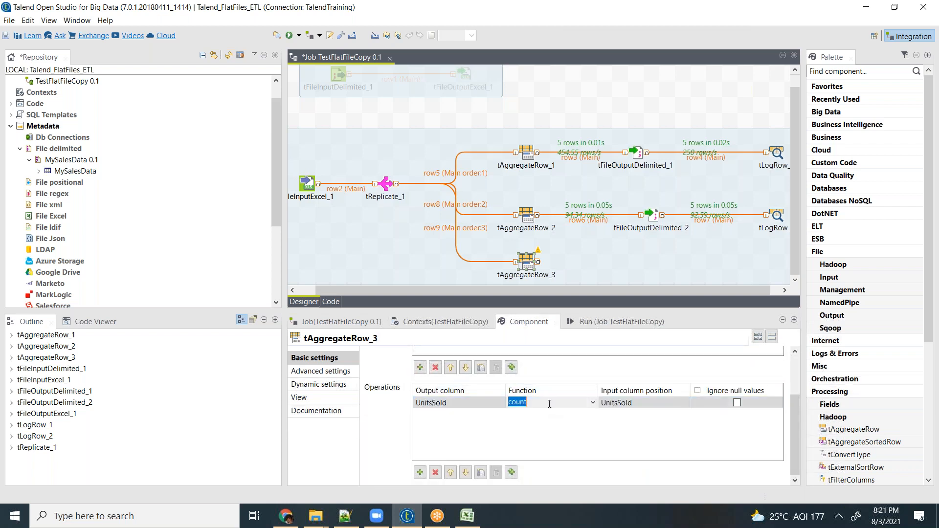
{"action": "left_click", "coordinate": [593, 406]}
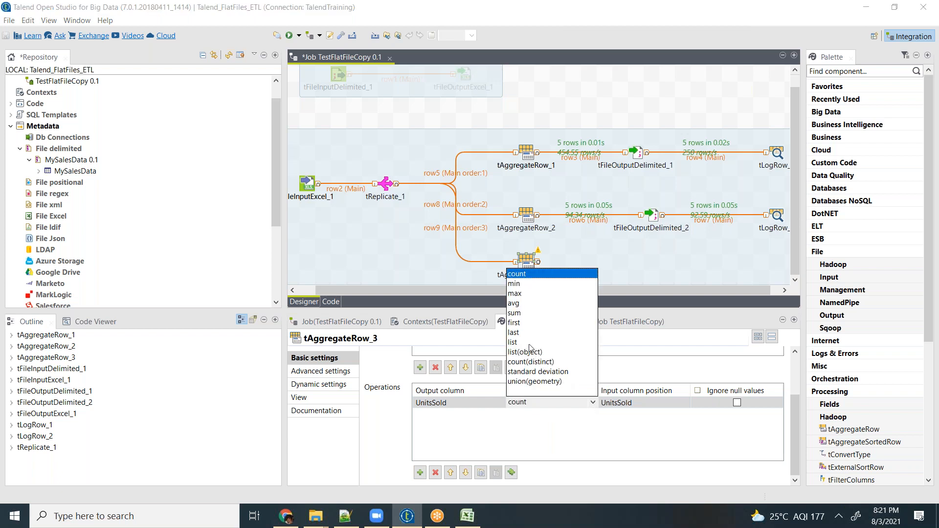
{"action": "left_click", "coordinate": [517, 313]}
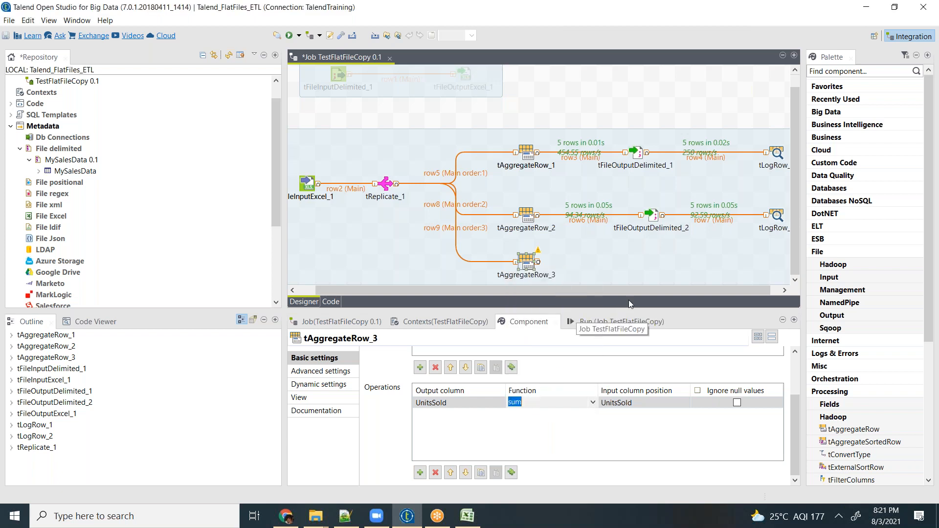
- Duplicate tFileOutputDelimited_2 and place the copy directly below it, beside tAggregateRow_3
{"action": "left_click", "coordinate": [644, 260]}
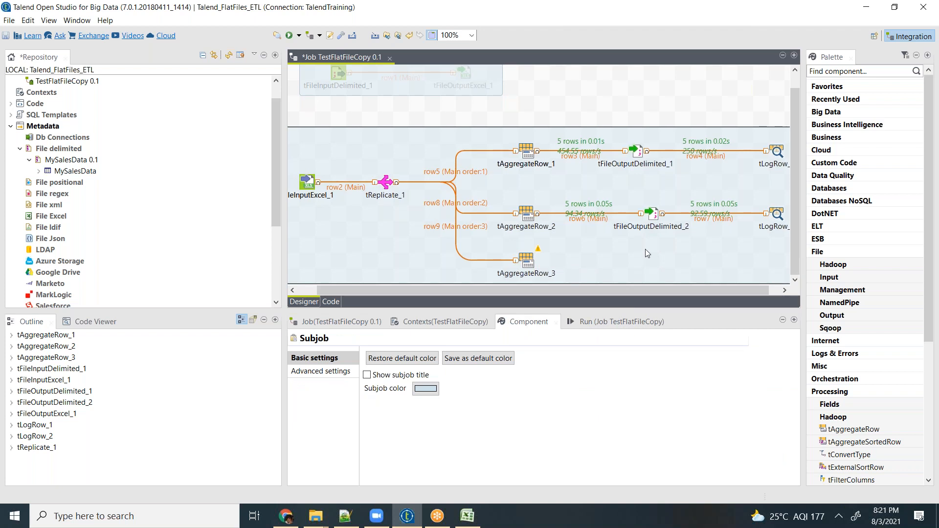
{"action": "left_click", "coordinate": [652, 216]}
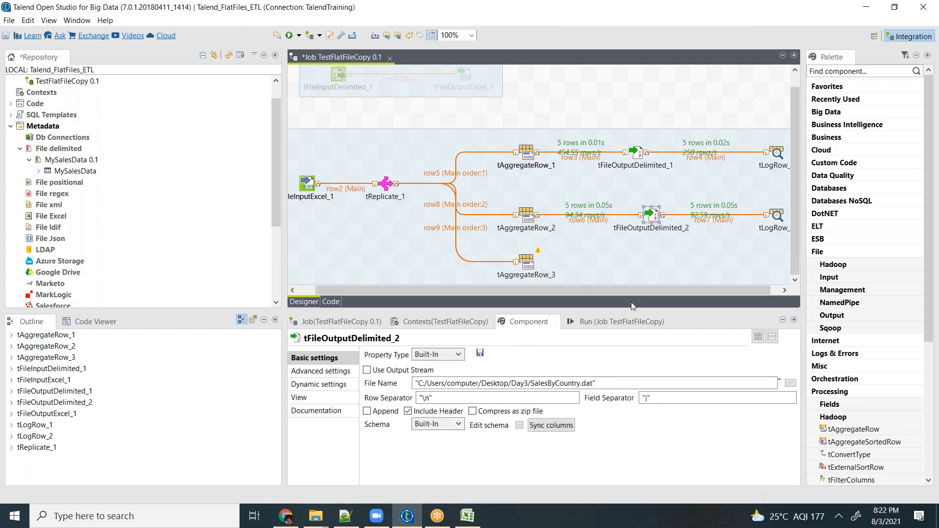
{"action": "key", "text": "ctrl+v"}
{"action": "left_click_drag", "start_coordinate": [404, 200], "coordinate": [653, 265]}
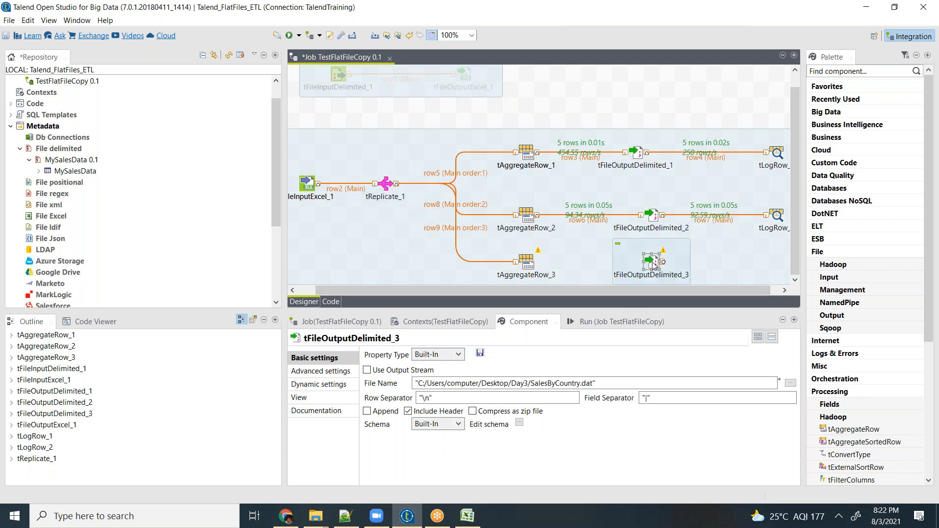
- Set the file name of tFileOutputDelimited_3 to "C:/Users/computer/Desktop/Day3/SalesByCountryandSeg.dat"
{"action": "double_click", "coordinate": [654, 266]}
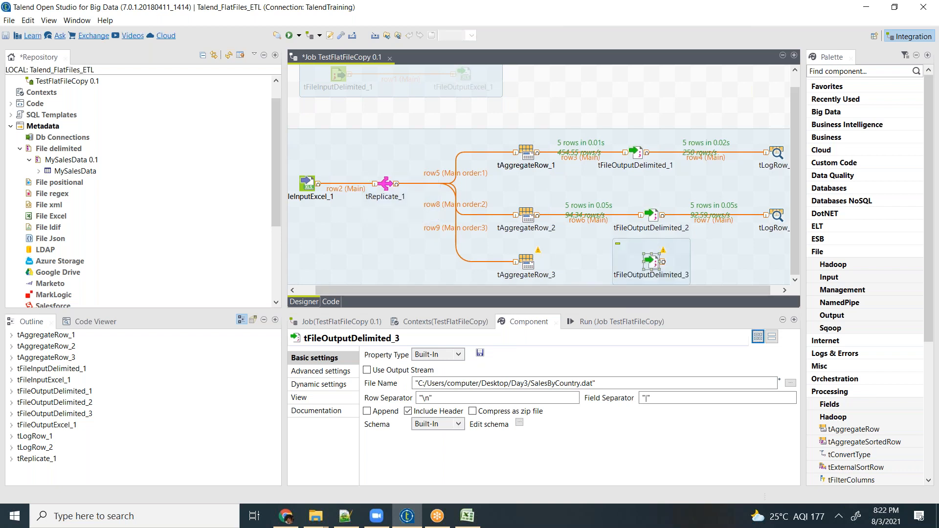
{"action": "left_click", "coordinate": [569, 383]}
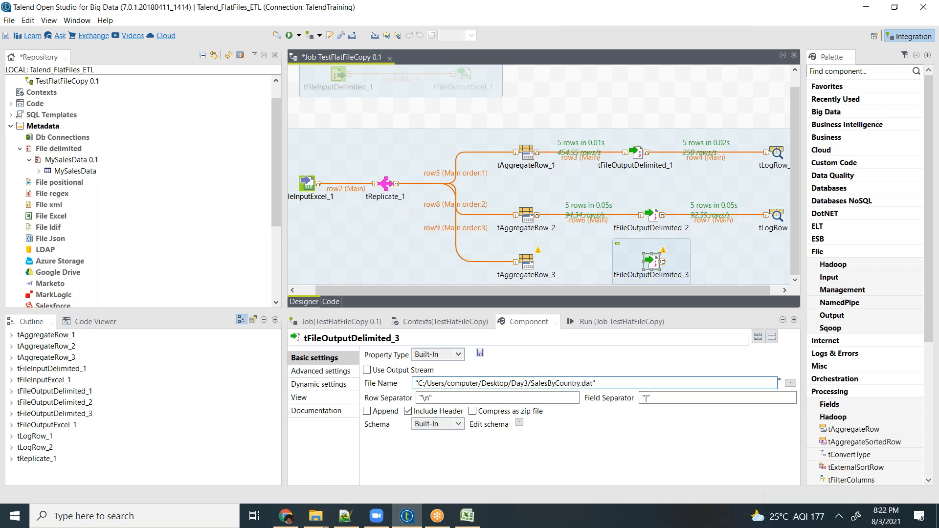
{"action": "type", "text": "andSeg"}
- Connect tAggregateRow_3 to tFileOutputDelimited_3 with a Main row
{"action": "right_click", "coordinate": [530, 266]}
{"action": "mouse_move", "coordinate": [680, 272]}
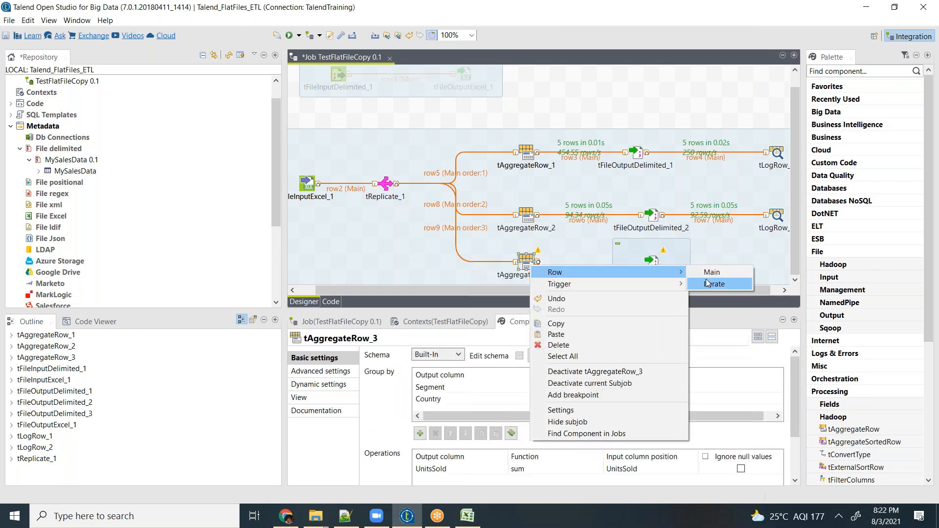
{"action": "left_click", "coordinate": [712, 272]}
{"action": "left_click", "coordinate": [651, 263]}
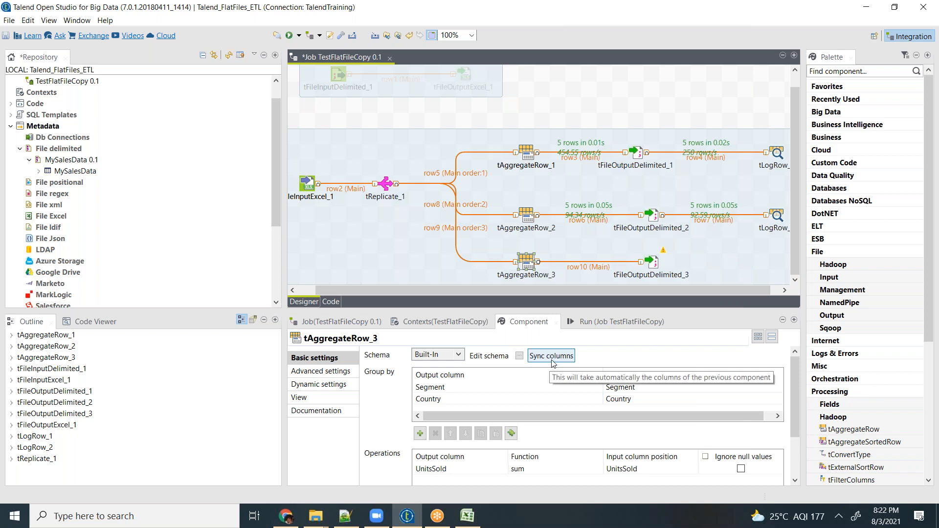
- Check the schemas of tFileOutputDelimited_2 and tAggregateRow_3 without changing them
{"action": "left_click", "coordinate": [601, 323]}
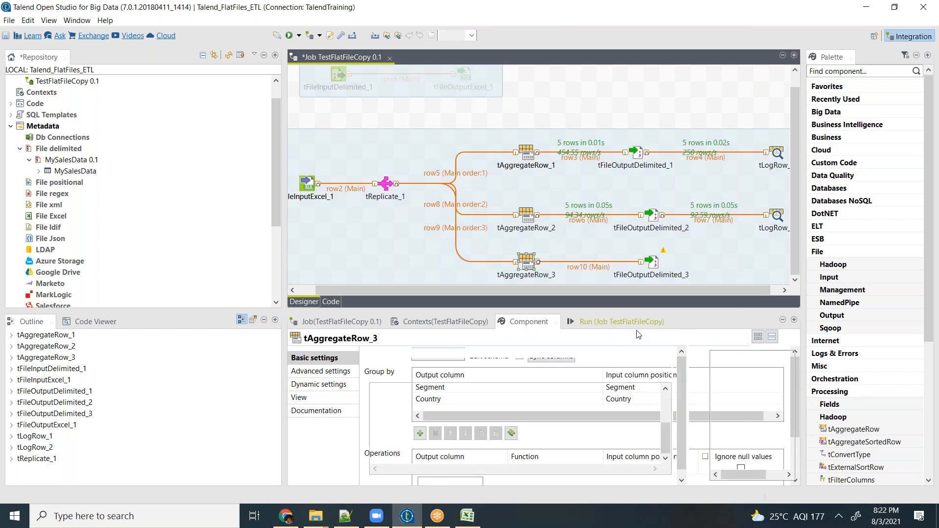
{"action": "double_click", "coordinate": [654, 263]}
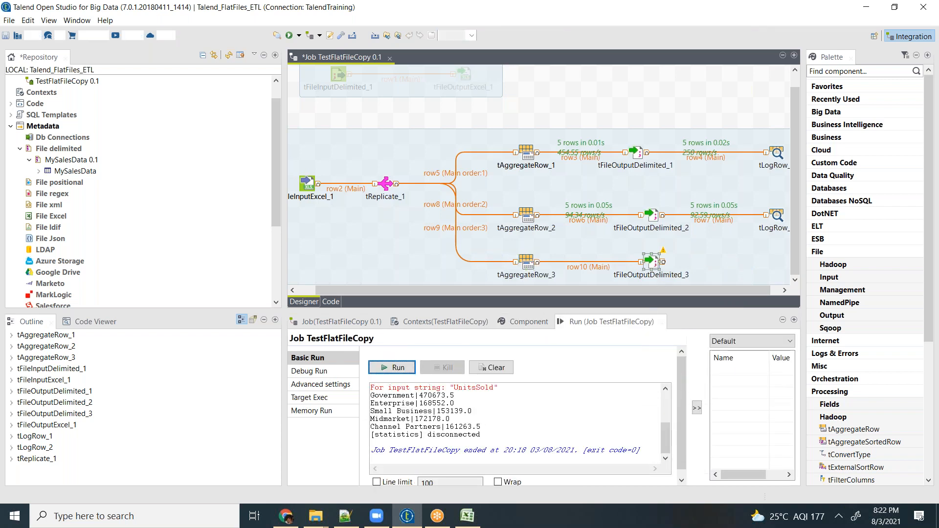
{"action": "mouse_move", "coordinate": [664, 255]}
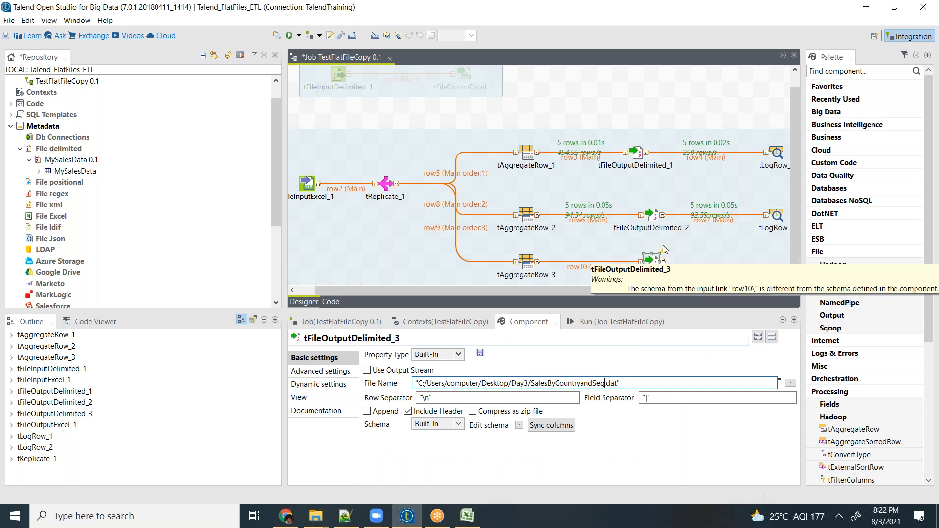
{"action": "left_click", "coordinate": [654, 217]}
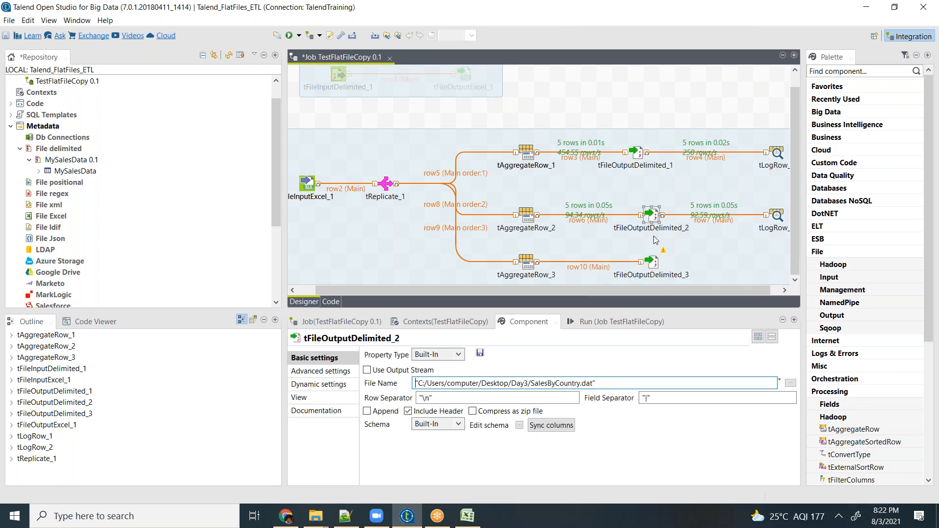
{"action": "left_click", "coordinate": [519, 425]}
{"action": "left_click", "coordinate": [557, 285]}
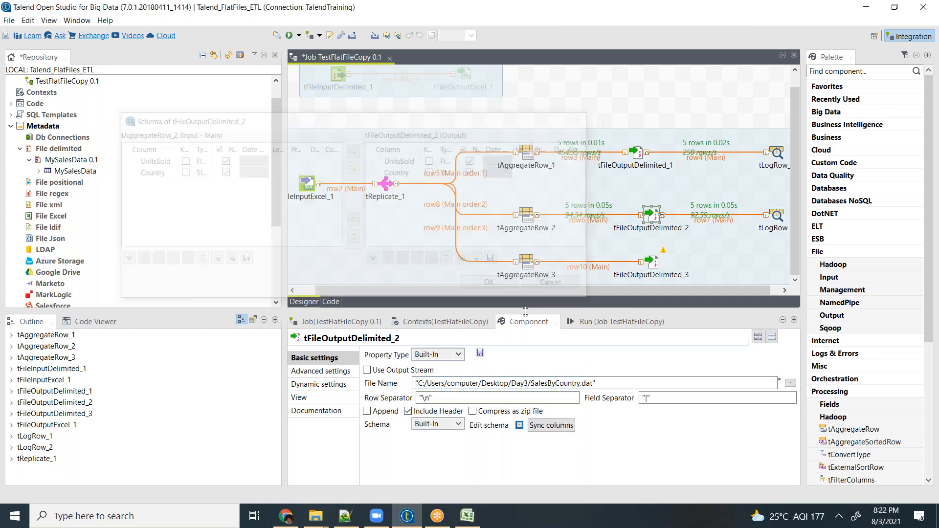
{"action": "left_click", "coordinate": [528, 267]}
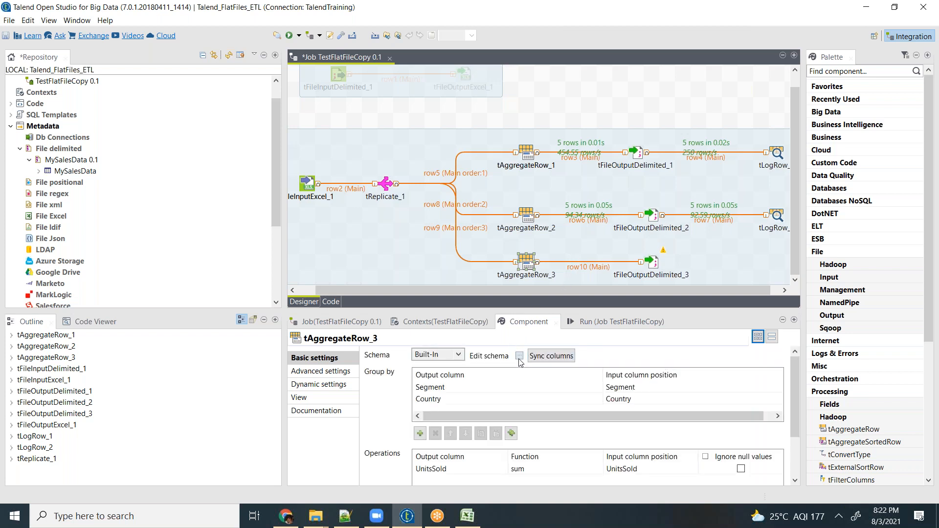
{"action": "left_click", "coordinate": [519, 357]}
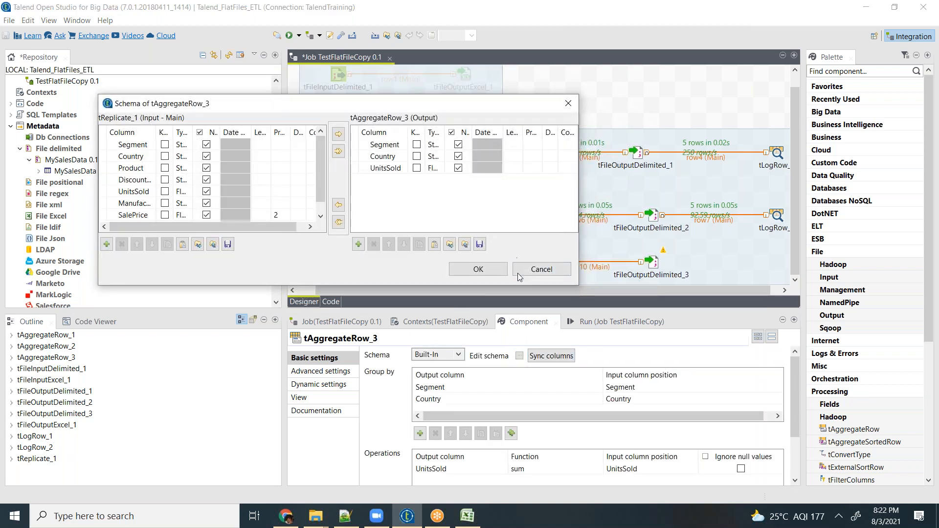
{"action": "left_click", "coordinate": [541, 272]}
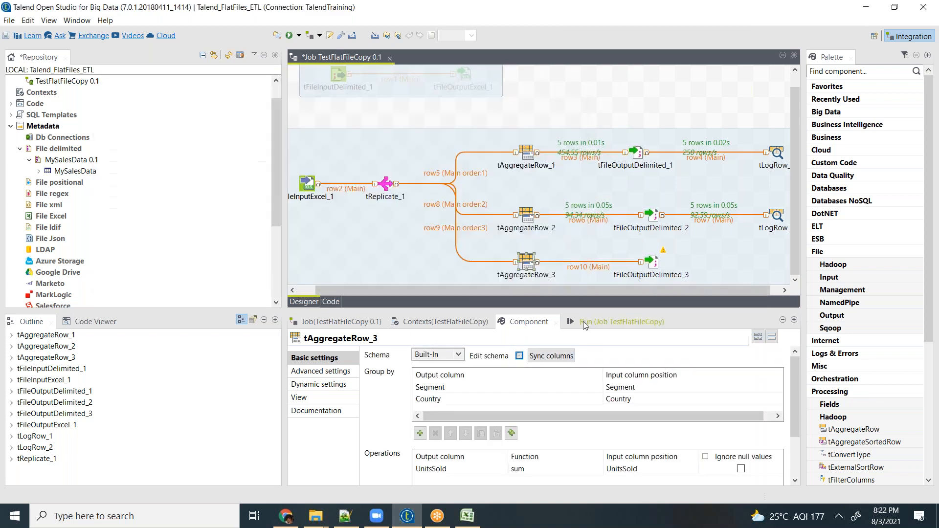
- Inspect the schema of tFileOutputDelimited_3 and sync its columns with those of tAggregateRow_3
{"action": "left_click", "coordinate": [648, 264]}
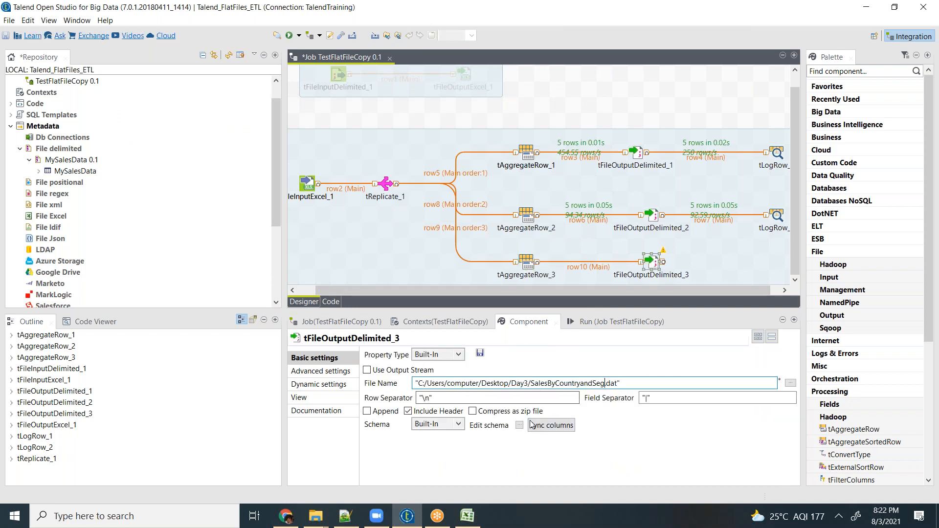
{"action": "left_click", "coordinate": [519, 425]}
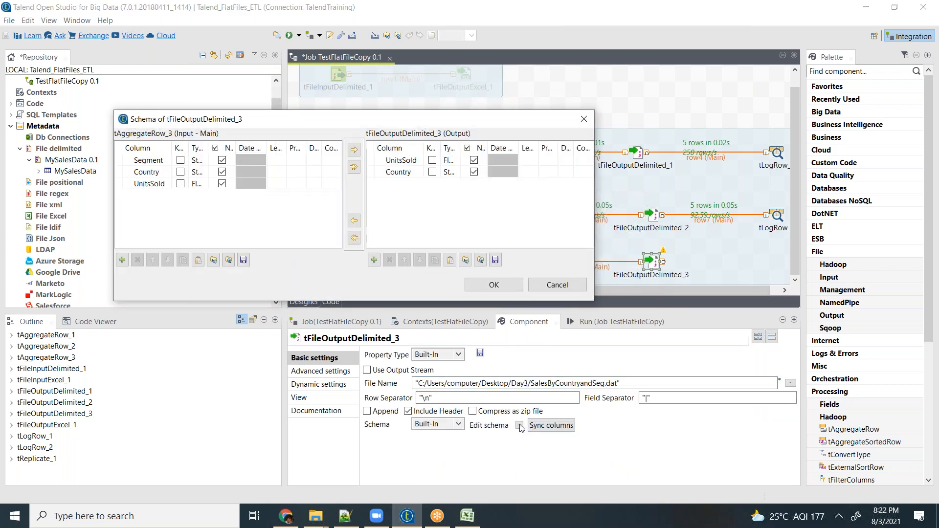
{"action": "key", "text": "Escape"}
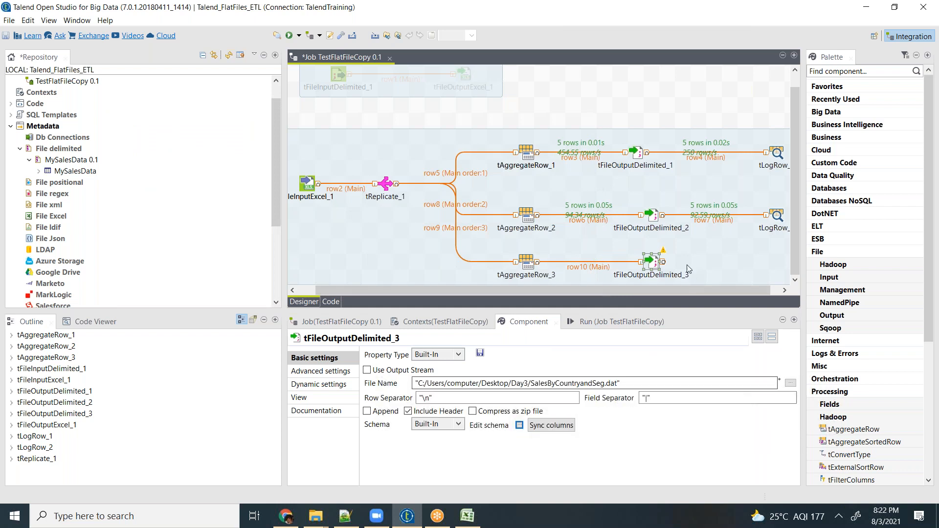
{"action": "left_click", "coordinate": [547, 427]}
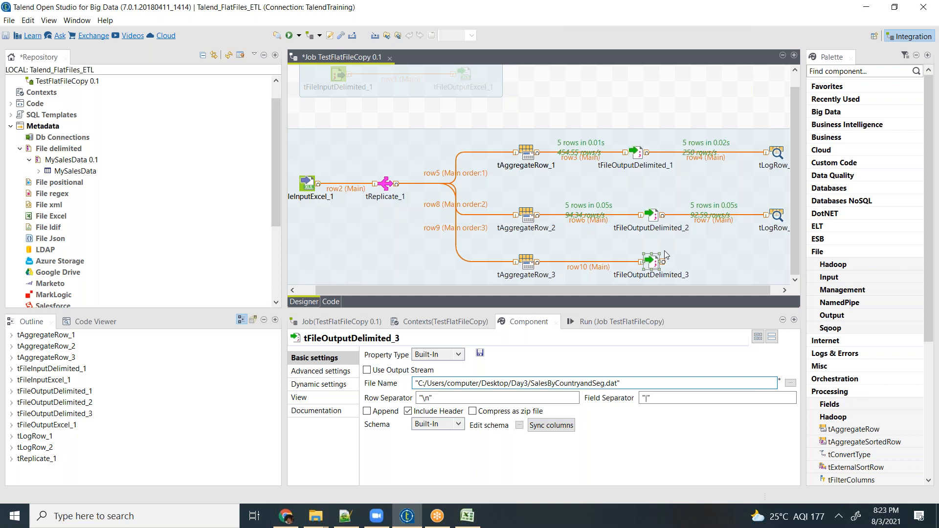
- Clear the previous console output and run the TestFlatFileCopy job
{"action": "left_click", "coordinate": [603, 325]}
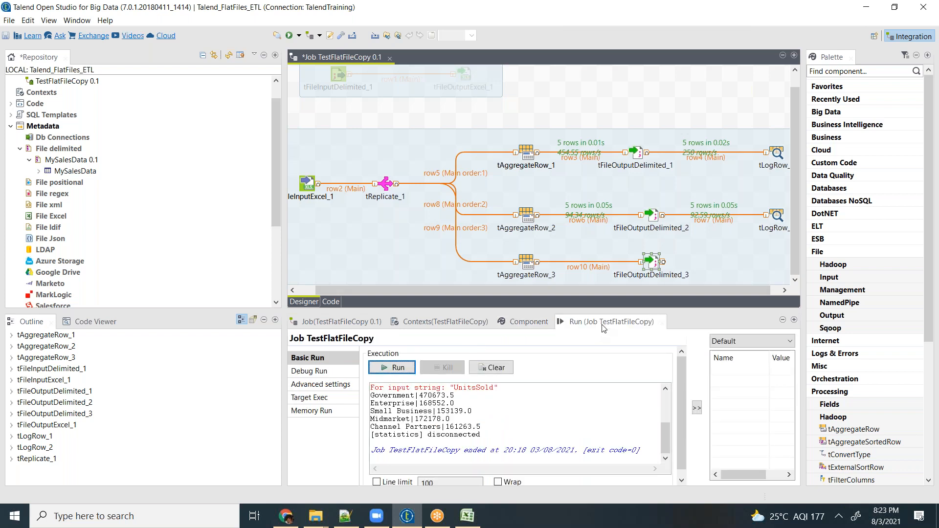
{"action": "left_click", "coordinate": [491, 367]}
{"action": "left_click", "coordinate": [385, 368]}
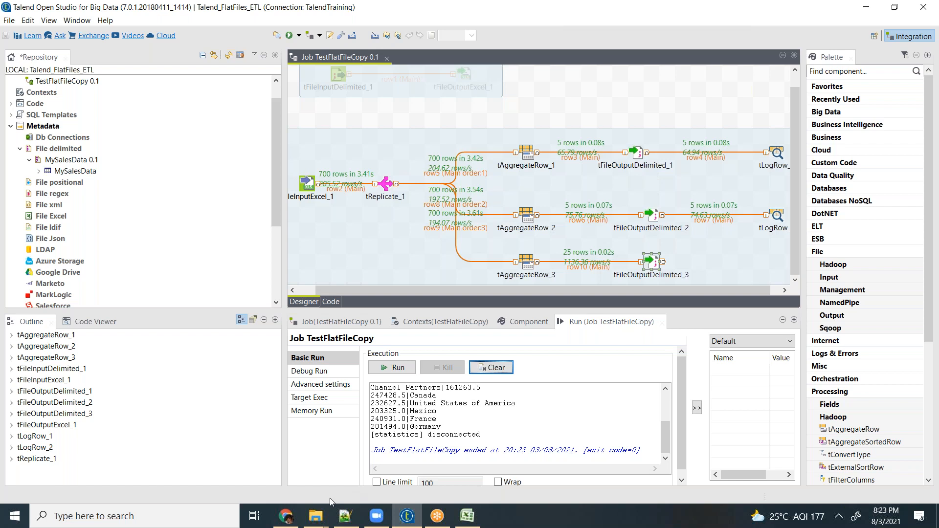
- Switch to the Day3 folder in File Explorer, view SalesByCountry.dat in Notepad++, and return to the folder
{"action": "left_click", "coordinate": [315, 515]}
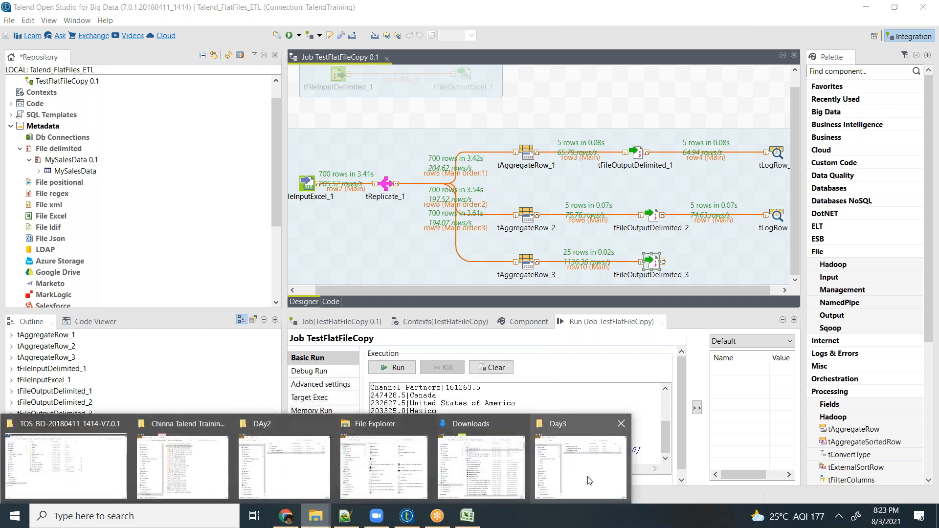
{"action": "left_click", "coordinate": [588, 481]}
{"action": "left_click", "coordinate": [561, 250]}
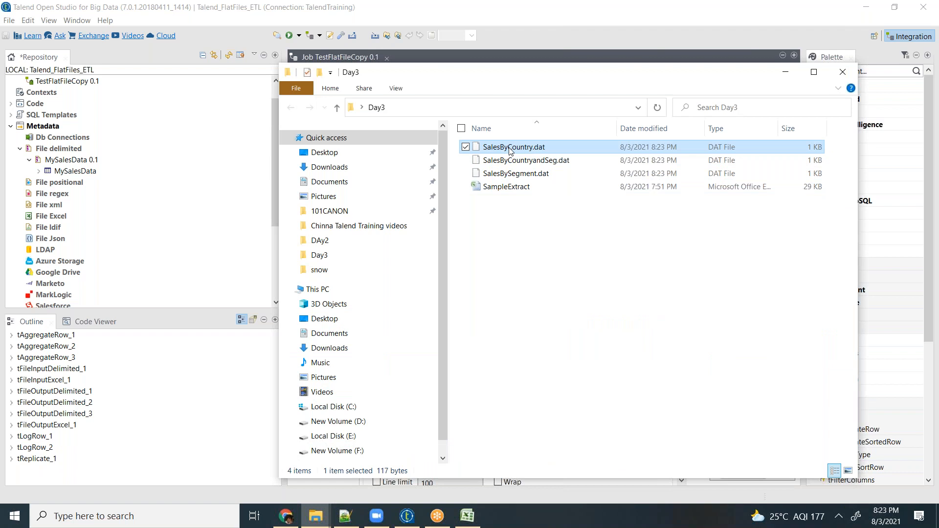
{"action": "right_click", "coordinate": [511, 151]}
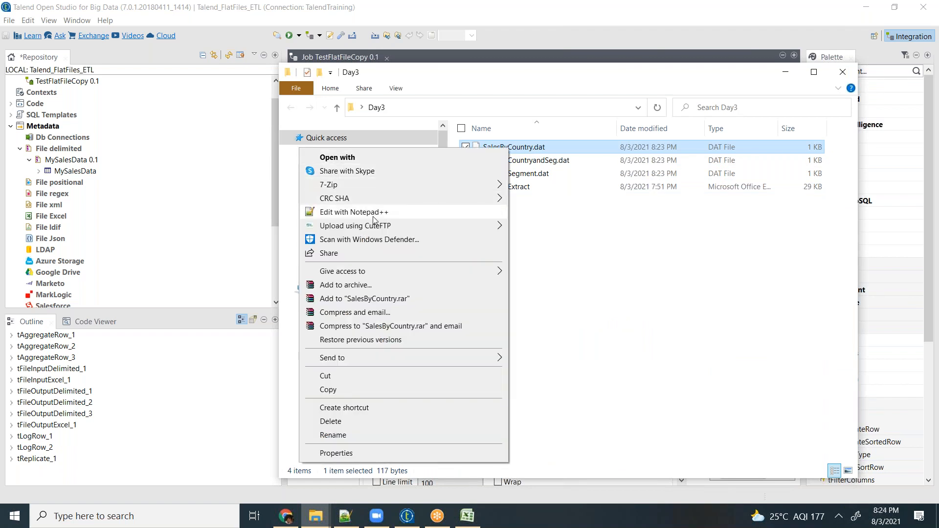
{"action": "left_click", "coordinate": [352, 214]}
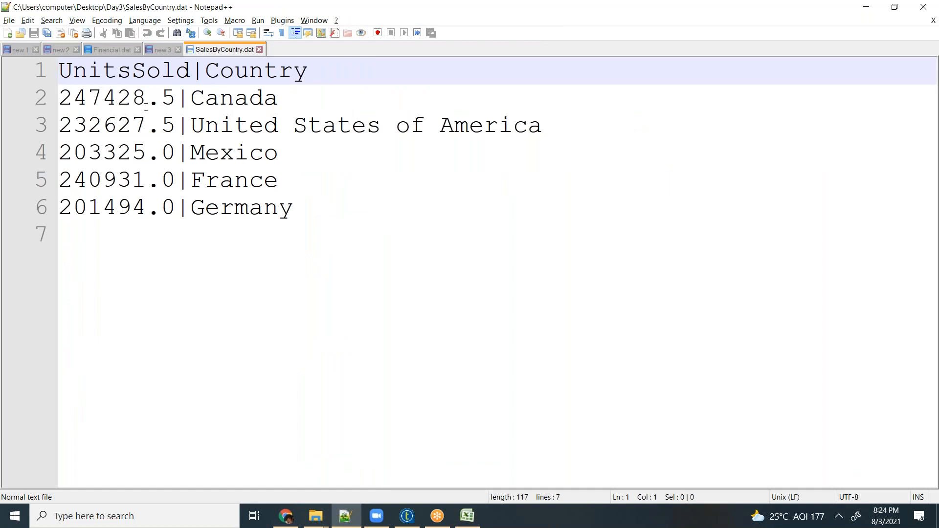
{"action": "key", "text": "alt+Tab"}
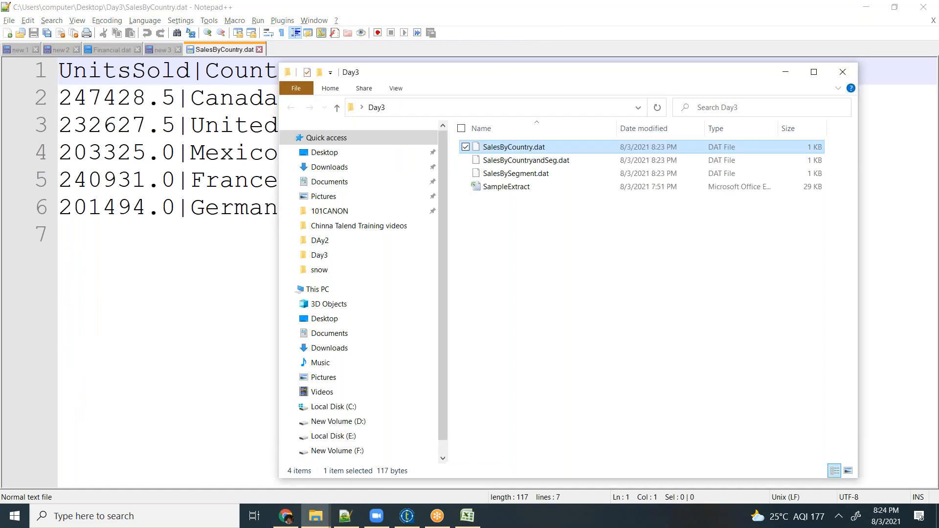
- Open SalesByCountryandSeg.dat from the Day3 folder in Notepad++ and examine its segment, country and units sold rows
{"action": "left_click", "coordinate": [514, 162]}
{"action": "right_click", "coordinate": [512, 161]}
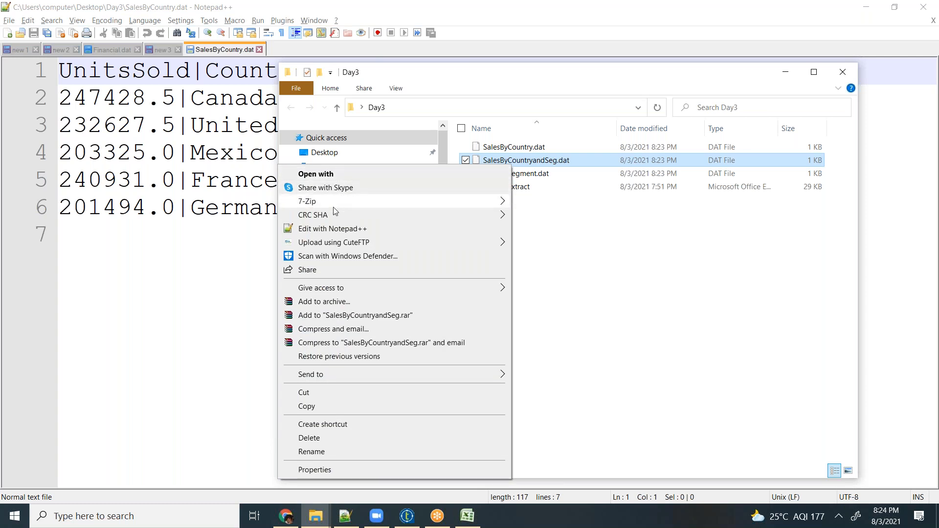
{"action": "left_click", "coordinate": [360, 229]}
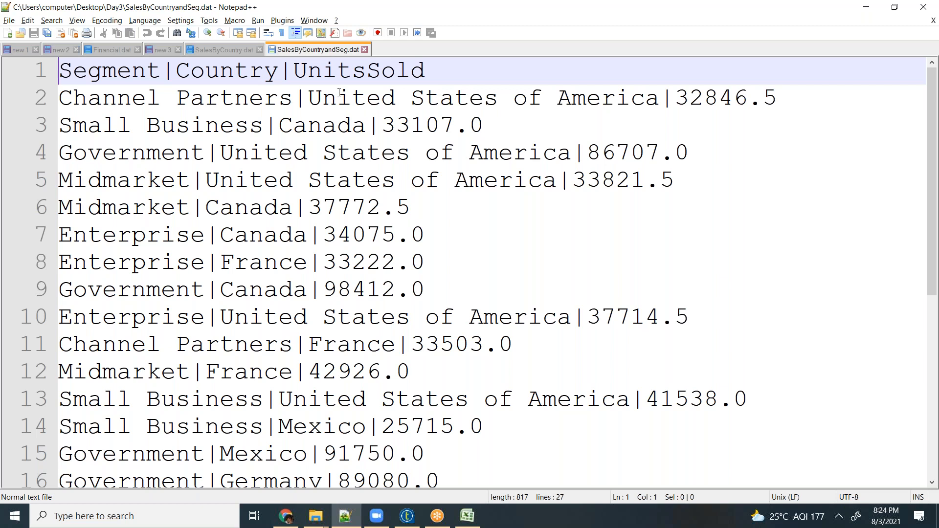
{"action": "key", "text": "alt+Tab"}
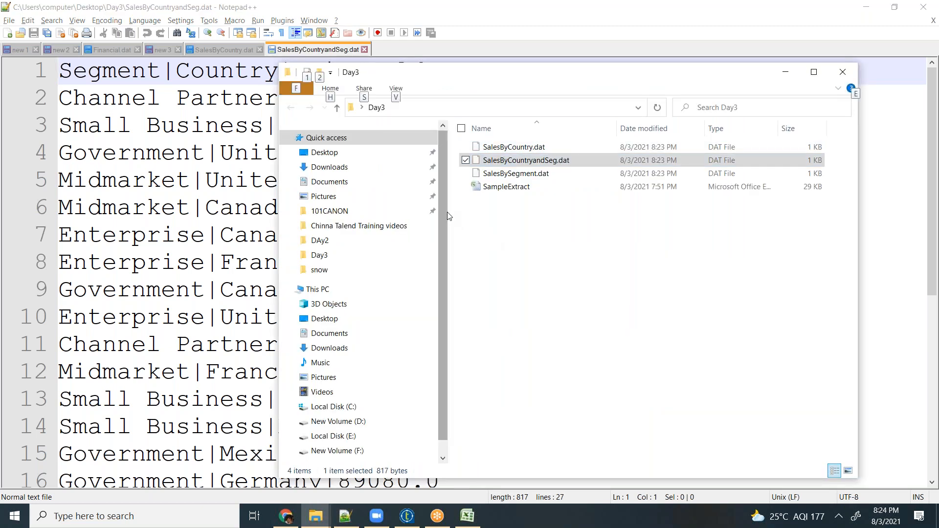
{"action": "key", "text": "alt+Tab"}
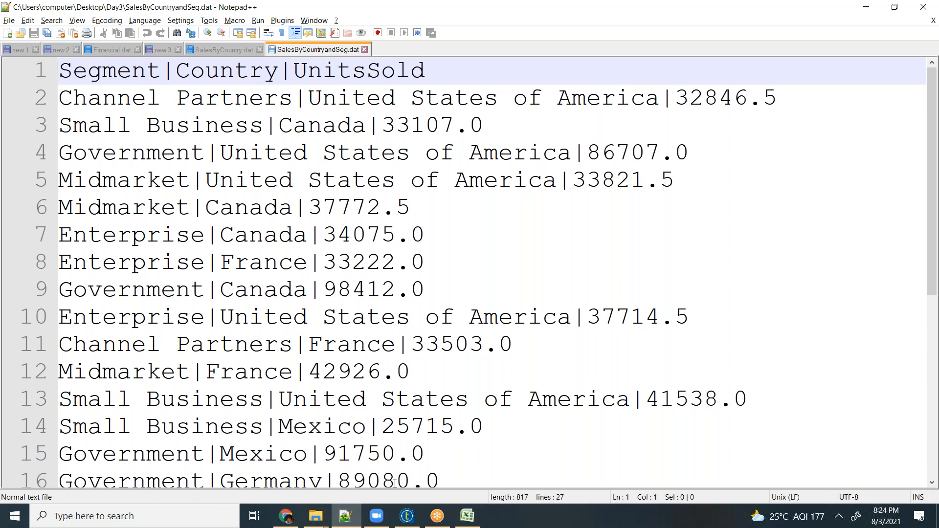
- Switch to Talend Open Studio and review the three aggregation branches of the TestFlatFileCopy job
{"action": "left_click", "coordinate": [407, 516]}
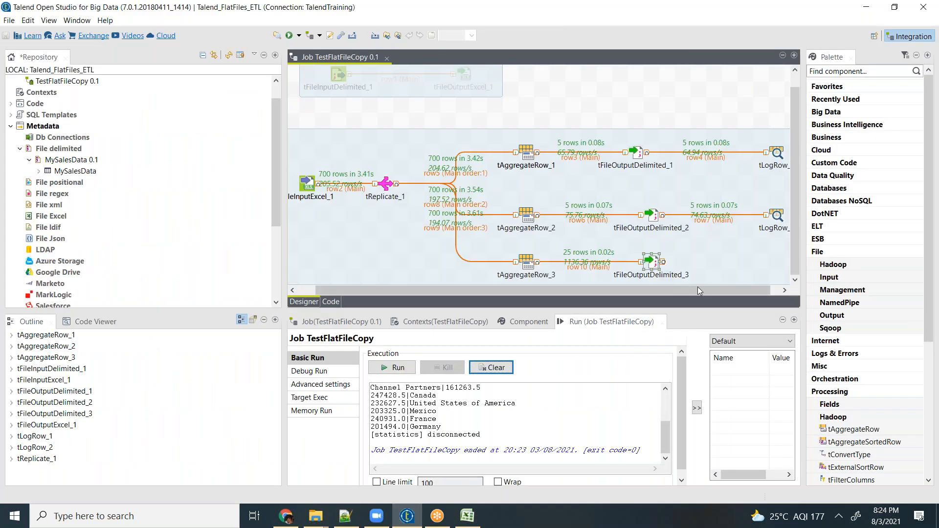
{"action": "left_click", "coordinate": [709, 277]}
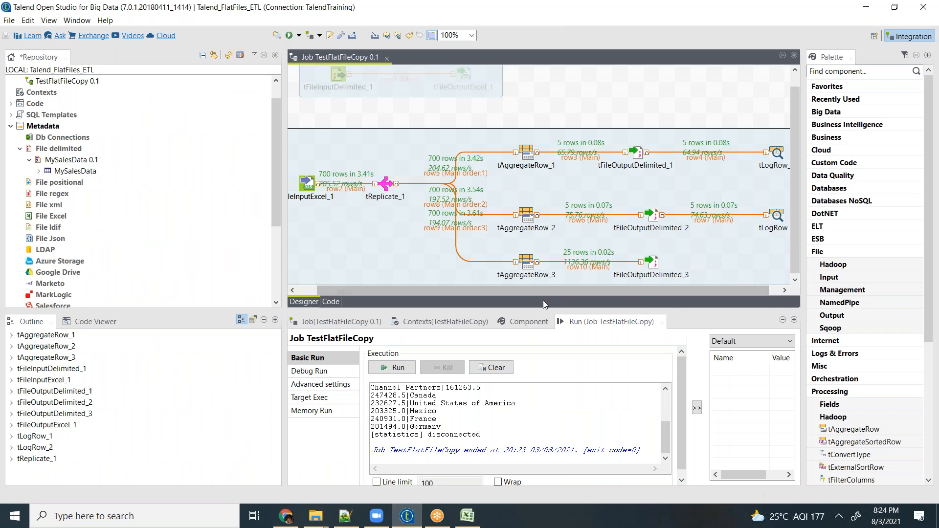
{"action": "left_click_drag", "start_coordinate": [542, 290], "coordinate": [653, 280]}
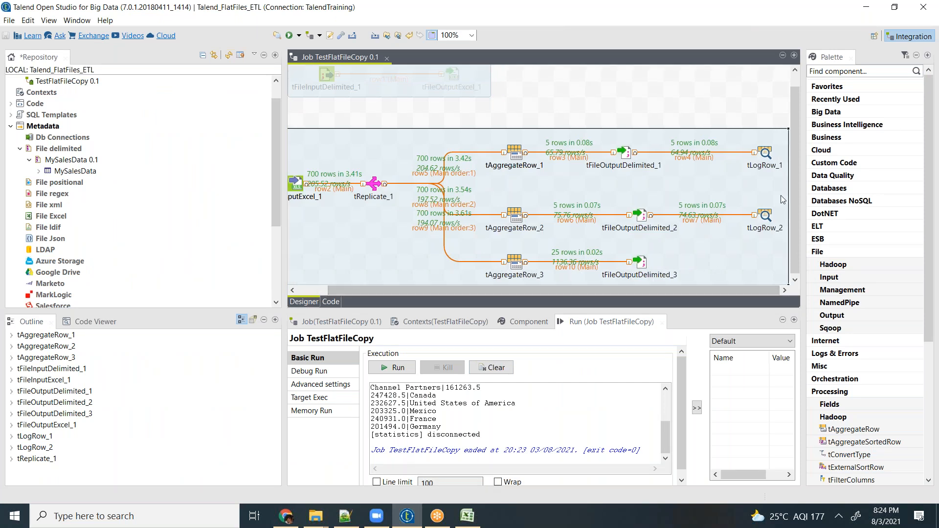
{"action": "left_click_drag", "start_coordinate": [795, 185], "coordinate": [796, 239]}
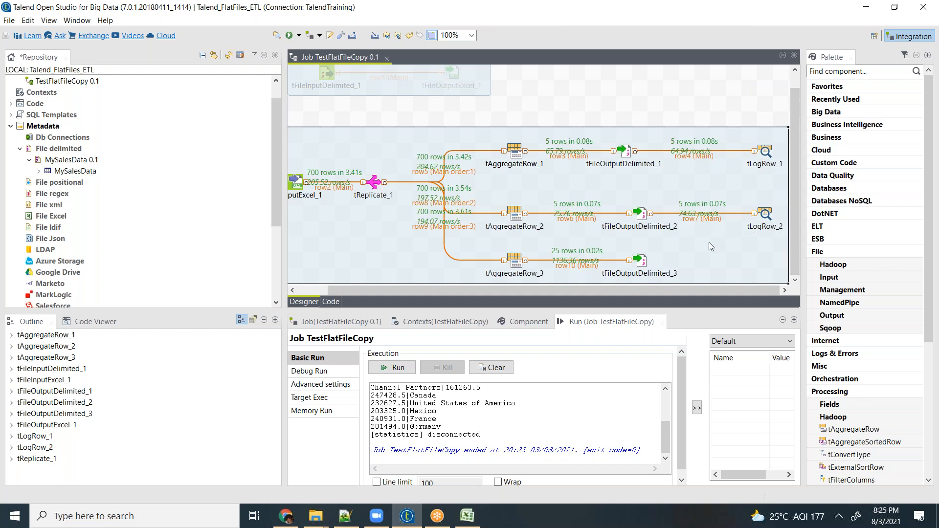
{"action": "left_click", "coordinate": [645, 262]}
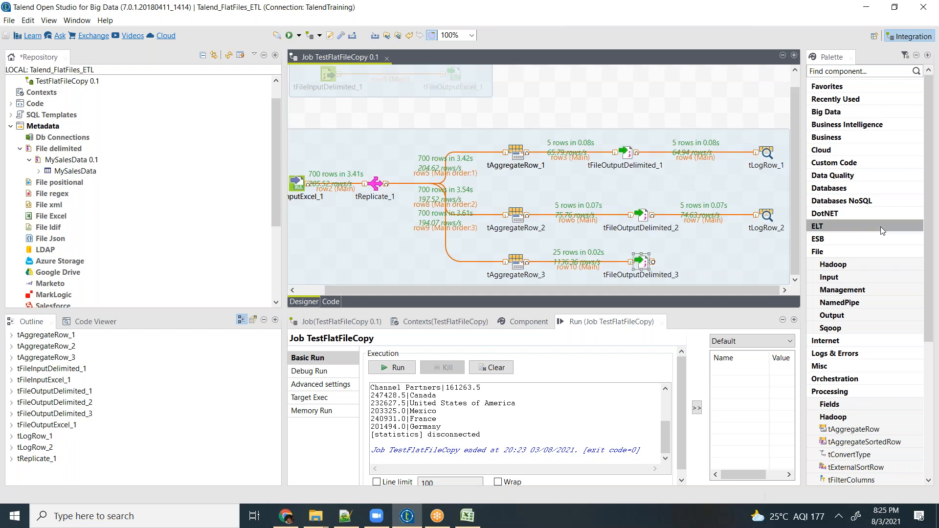
{"action": "key", "text": "Delete"}
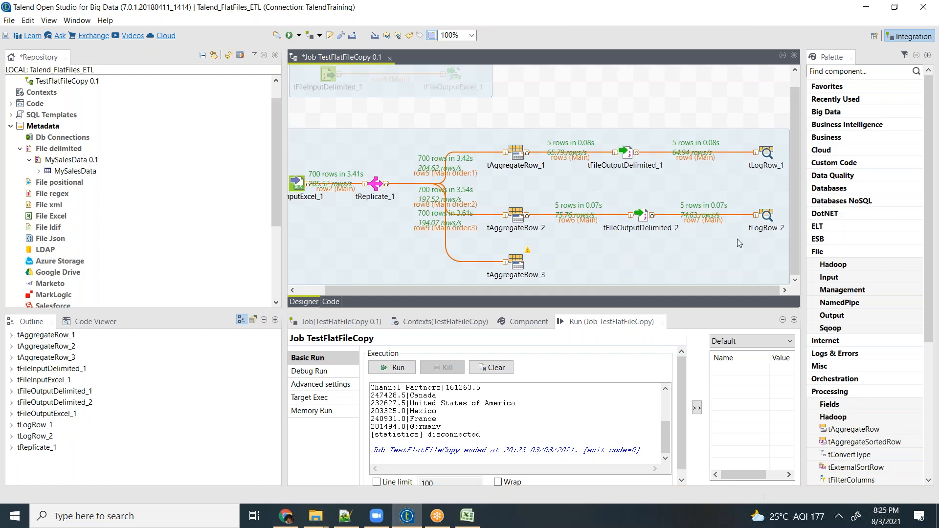
{"action": "key", "text": "ctrl+z"}
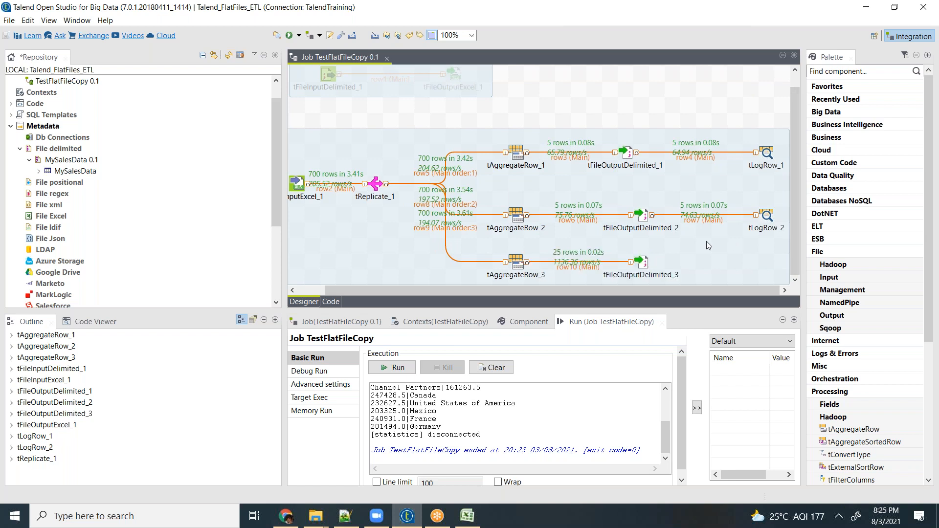
- Delete the row link between tAggregateRow_3 and tFileOutputDelimited_3, and move the output component farther away to make room between them
{"action": "left_click", "coordinate": [579, 271]}
{"action": "key", "text": "Delete"}
{"action": "left_click_drag", "start_coordinate": [643, 267], "coordinate": [742, 272]}
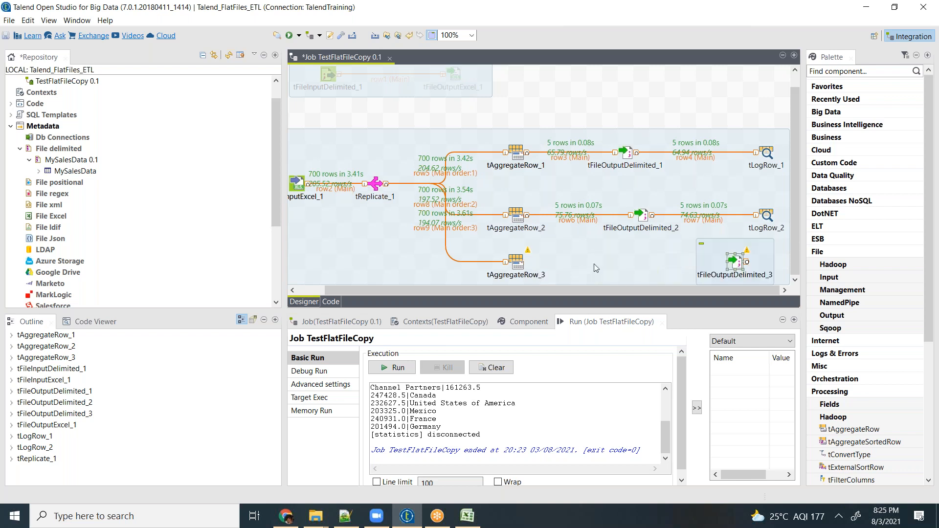
- Add a tSortRow component between tAggregateRow_3 and tFileOutputDelimited_3, and connect tAggregateRow_3 to it with a Main row
{"action": "type", "text": "tsor"}
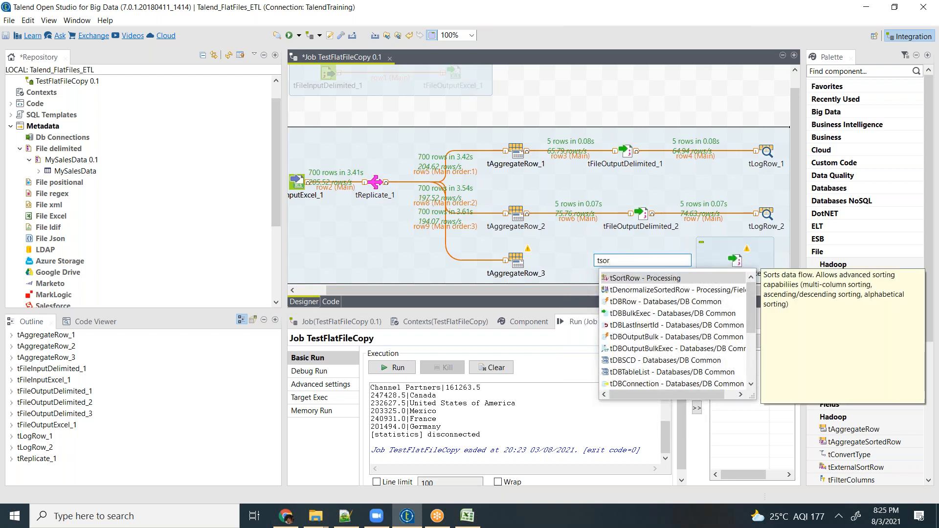
{"action": "key", "text": "Return"}
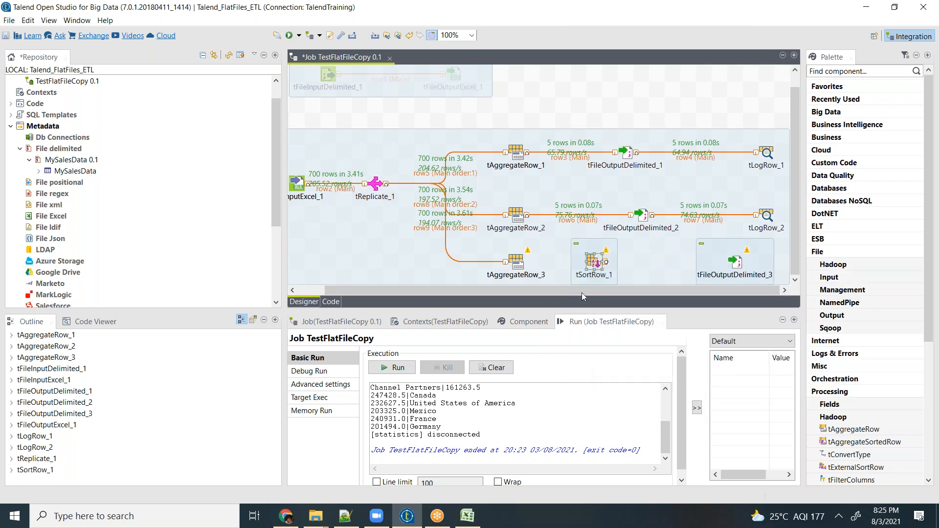
{"action": "right_click", "coordinate": [518, 264]}
{"action": "mouse_move", "coordinate": [547, 267]}
{"action": "left_click", "coordinate": [704, 268]}
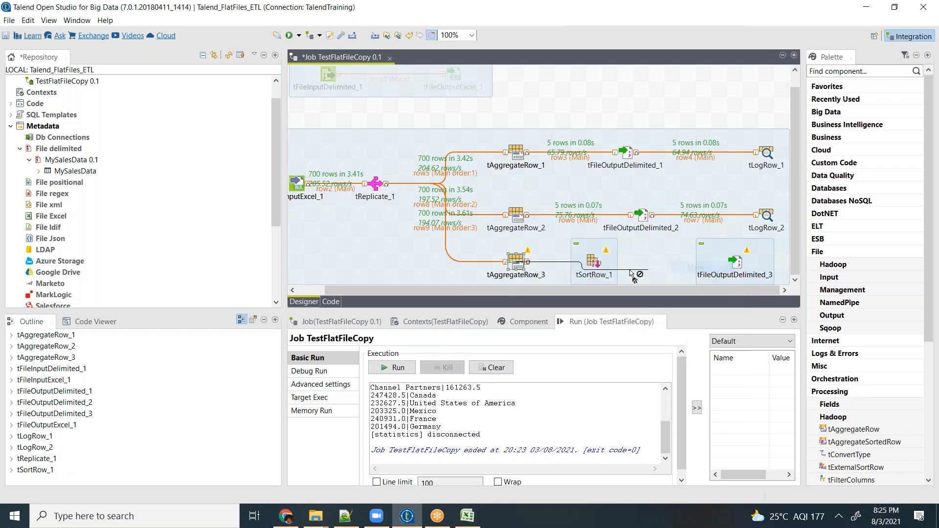
{"action": "left_click", "coordinate": [595, 263]}
- Sync the columns of tSortRow_1 and add a sort criterion on Segment with alpha sorting in asc order
{"action": "double_click", "coordinate": [595, 263]}
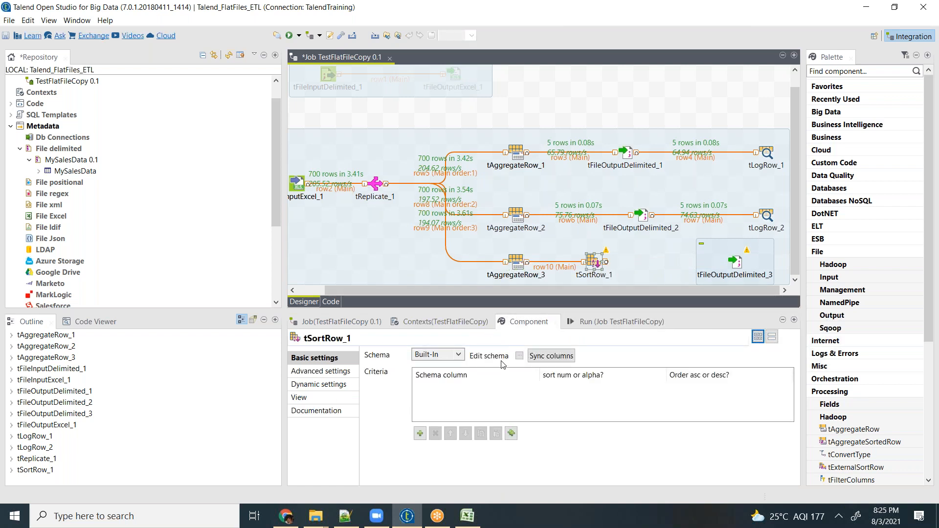
{"action": "left_click", "coordinate": [544, 359]}
{"action": "left_click", "coordinate": [420, 434]}
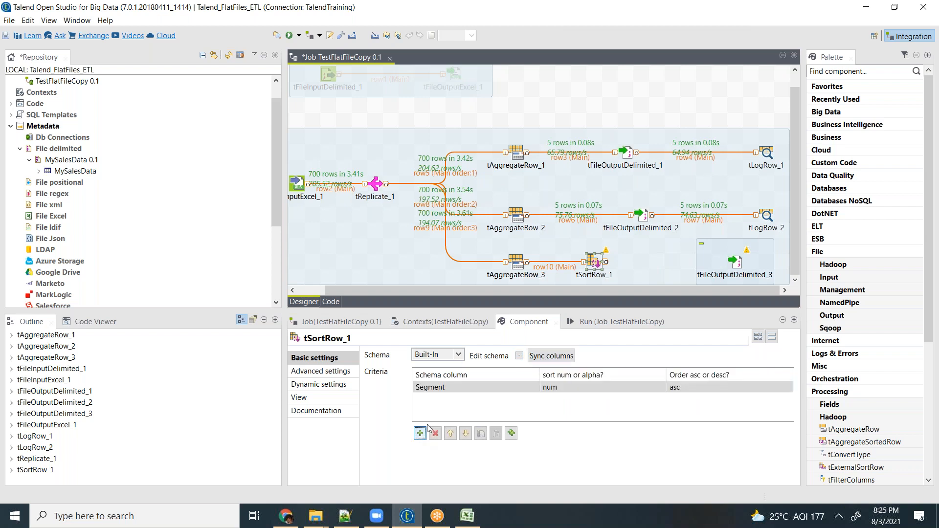
{"action": "left_click", "coordinate": [587, 387]}
{"action": "left_click", "coordinate": [661, 386]}
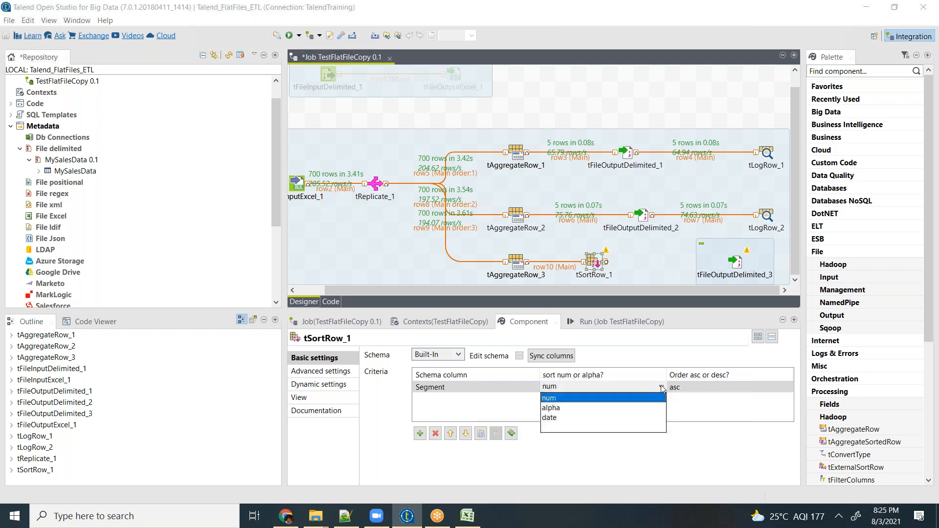
{"action": "left_click", "coordinate": [577, 413]}
{"action": "left_click", "coordinate": [703, 394]}
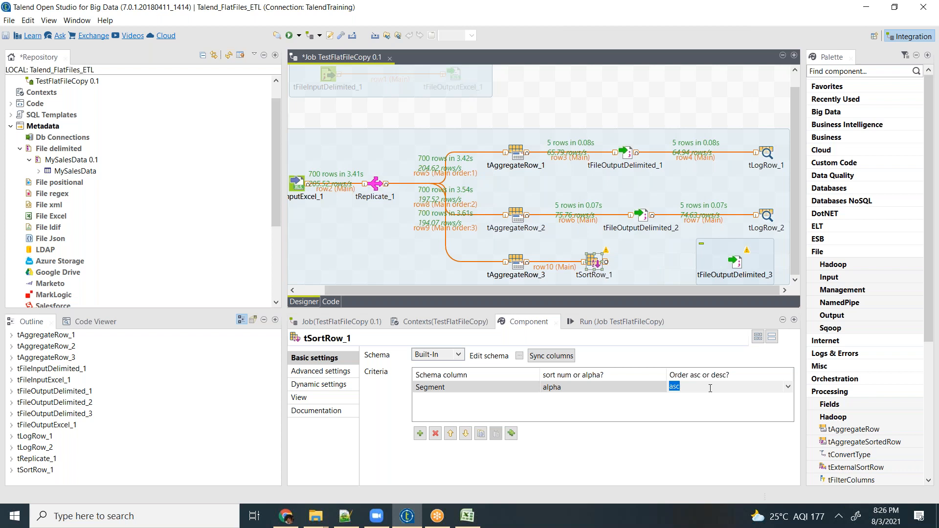
- Add a second sort criterion to tSortRow_1 on Country with alpha sorting in desc order
{"action": "left_click", "coordinate": [420, 433]}
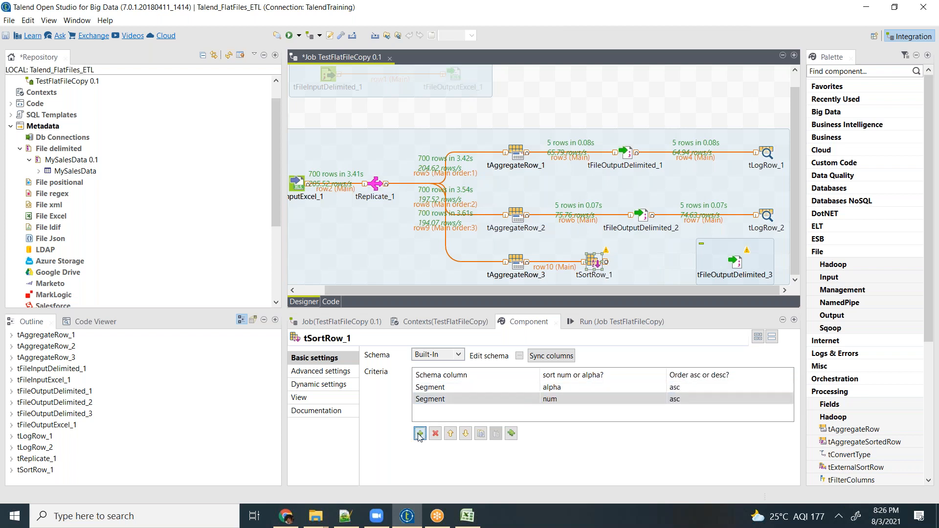
{"action": "left_click", "coordinate": [537, 399]}
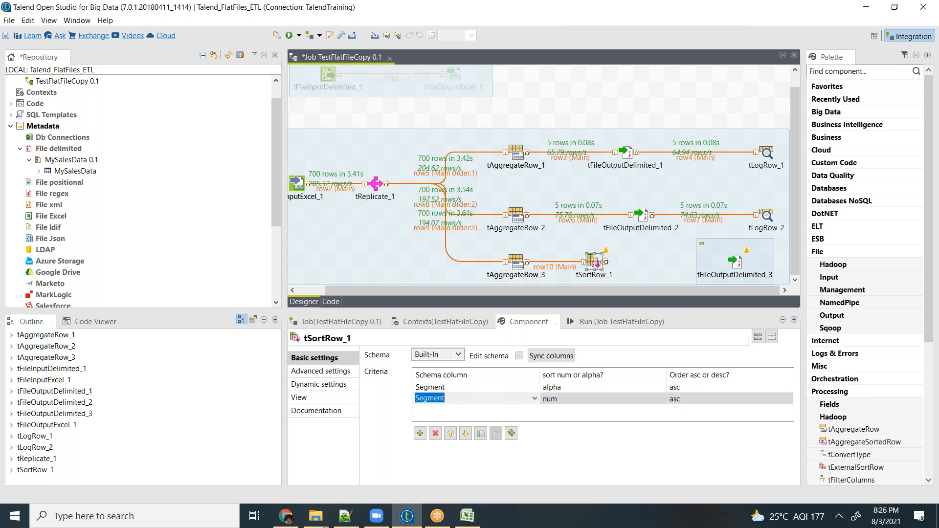
{"action": "left_click", "coordinate": [535, 399]}
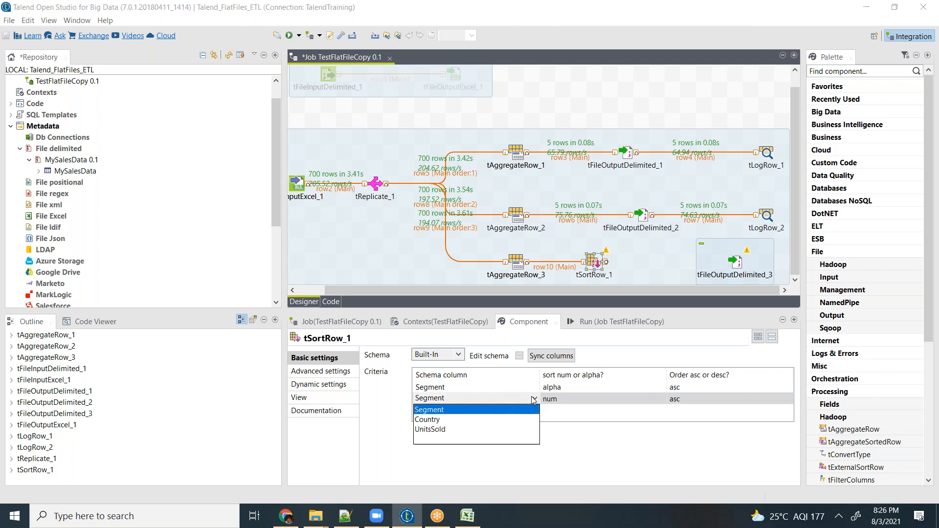
{"action": "left_click", "coordinate": [491, 420]}
{"action": "left_click", "coordinate": [603, 398]}
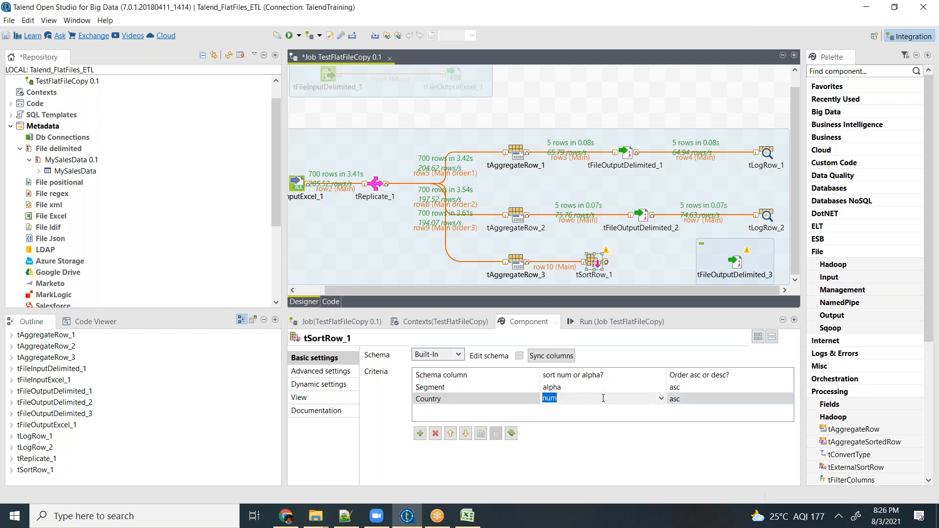
{"action": "left_click", "coordinate": [662, 399]}
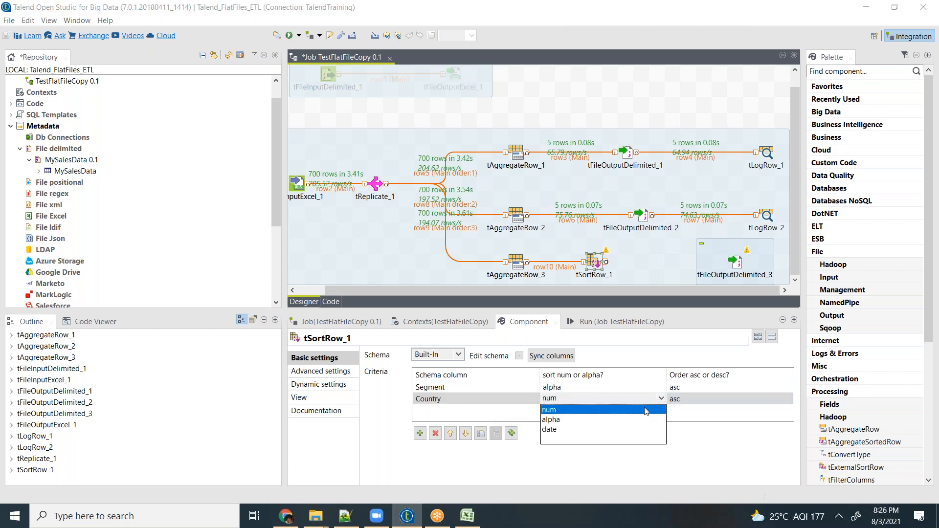
{"action": "left_click", "coordinate": [558, 420]}
{"action": "left_click", "coordinate": [729, 398]}
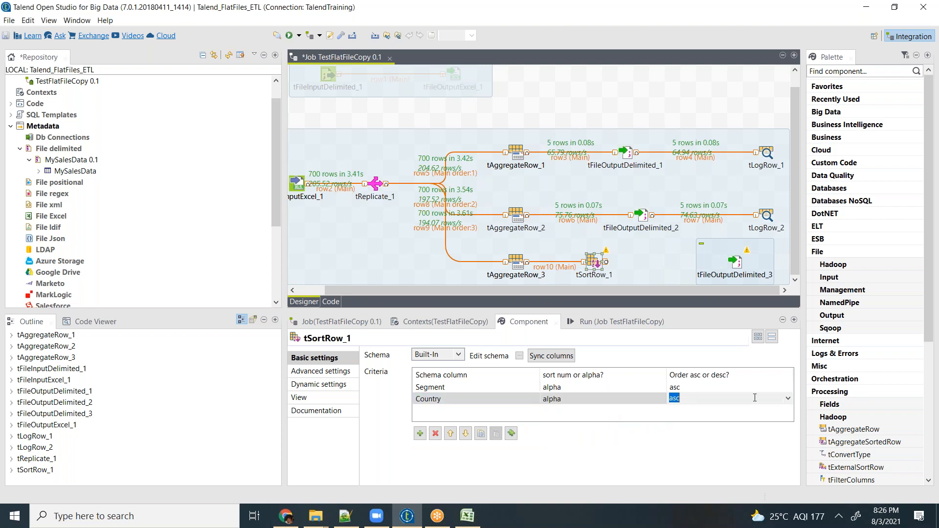
{"action": "left_click", "coordinate": [790, 400]}
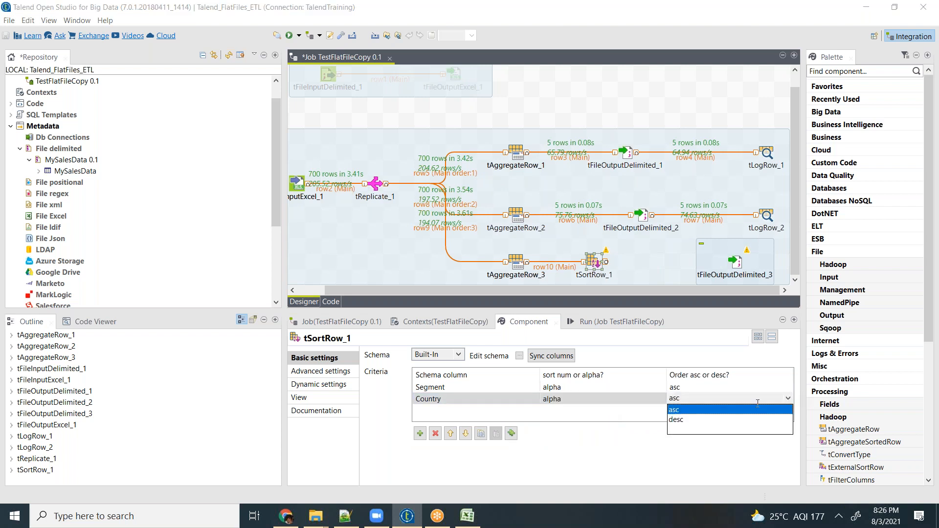
{"action": "left_click", "coordinate": [679, 424]}
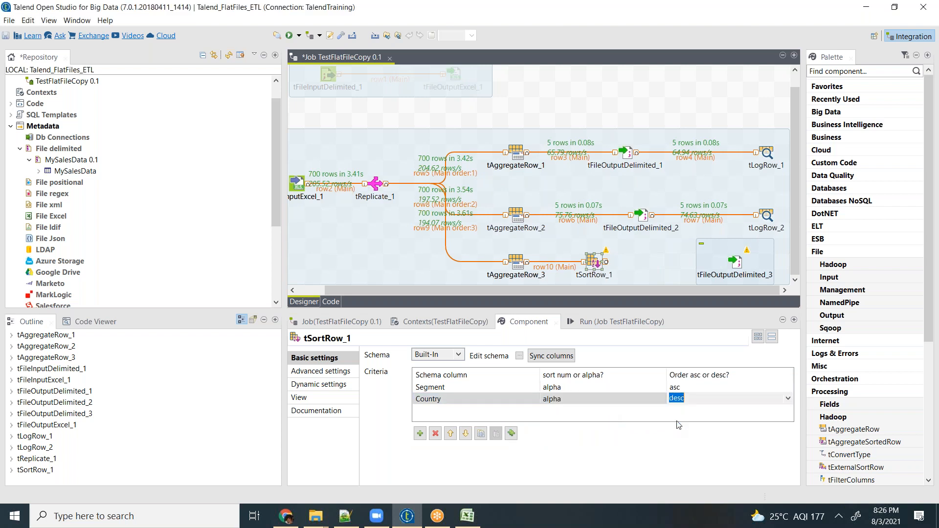
- Connect tSortRow_1 to tFileOutputDelimited_3 with a Main row
{"action": "right_click", "coordinate": [594, 263]}
{"action": "mouse_move", "coordinate": [738, 270]}
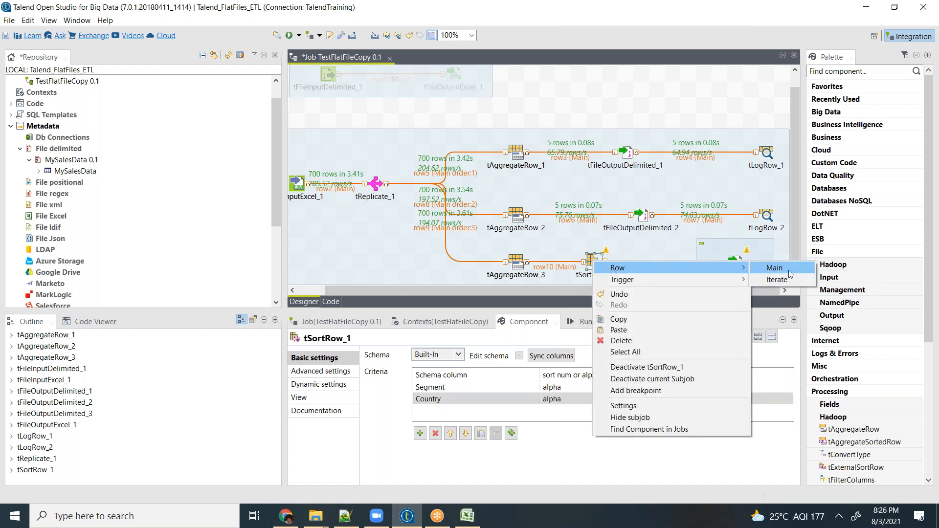
{"action": "left_click", "coordinate": [788, 270]}
{"action": "left_click", "coordinate": [735, 264]}
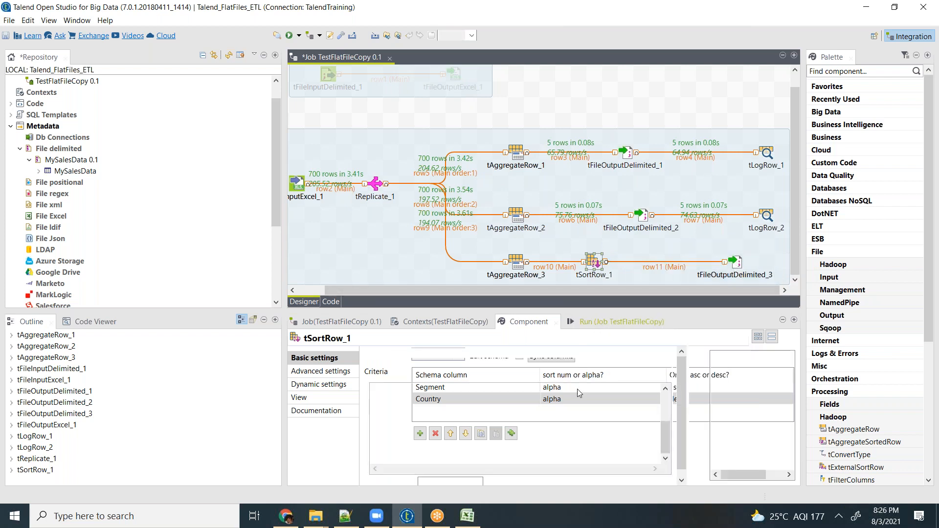
- Clear the console output and run the TestFlatFileCopy job with the sort component included
{"action": "left_click", "coordinate": [504, 370]}
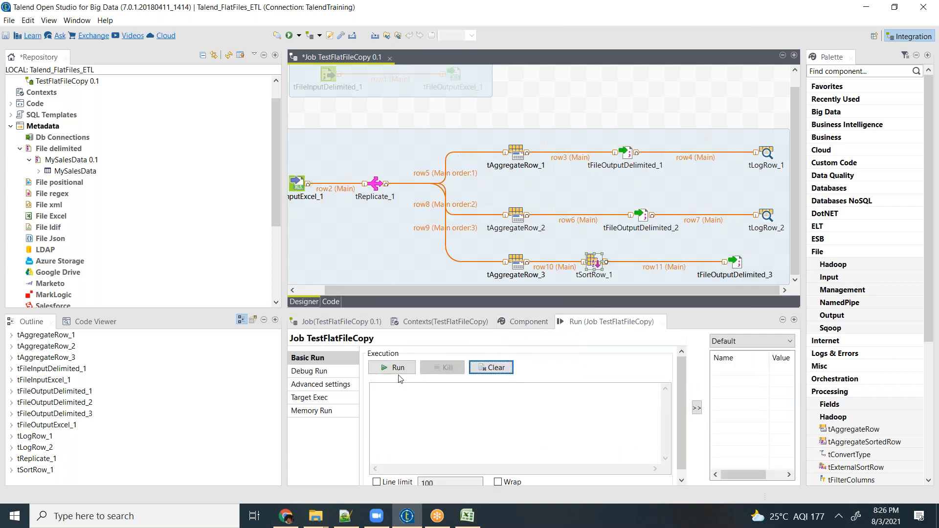
{"action": "left_click", "coordinate": [395, 368]}
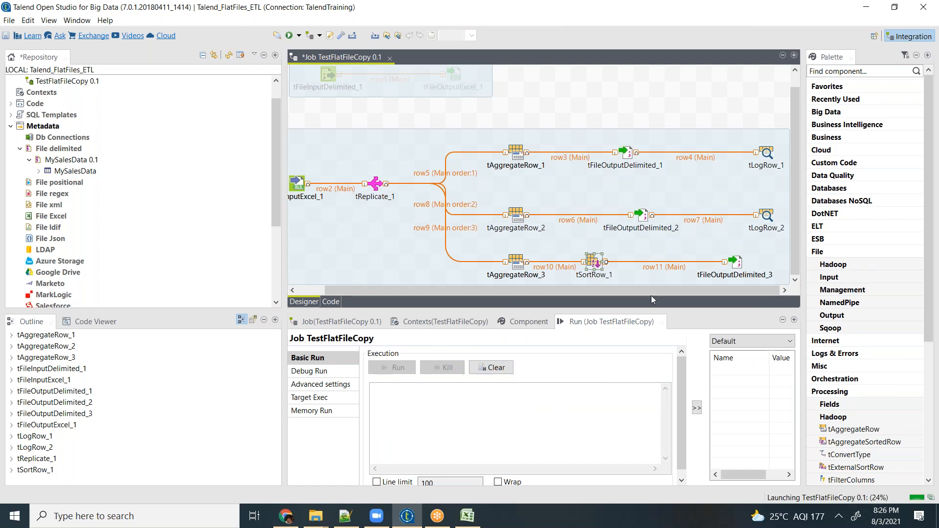
- Close the outdated SalesByCountryandSeg.dat in Notepad++ and switch to the Day3 folder in File Explorer
{"action": "left_click", "coordinate": [346, 516]}
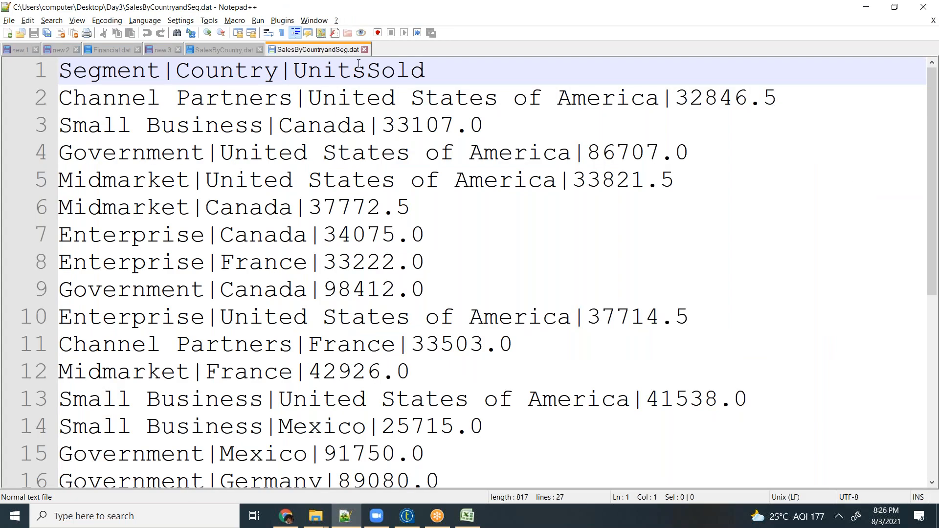
{"action": "left_click", "coordinate": [364, 50]}
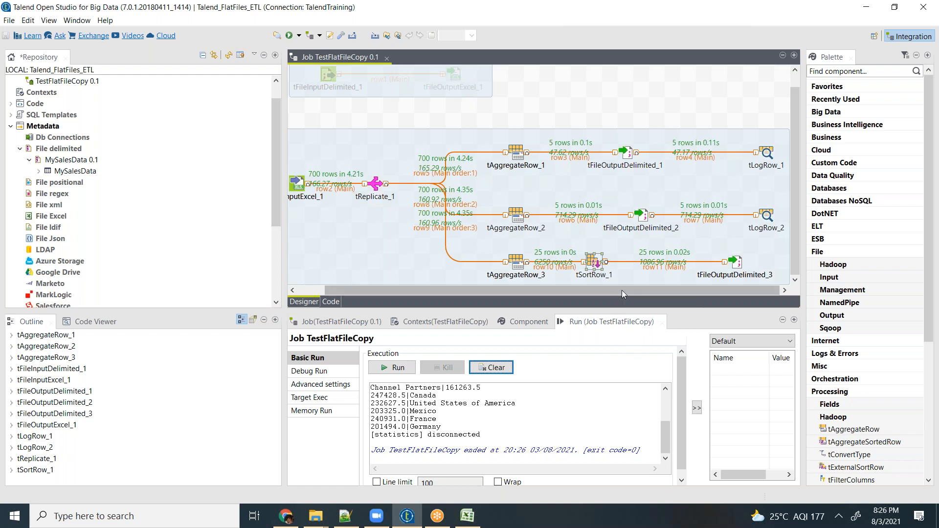
{"action": "left_click", "coordinate": [316, 520]}
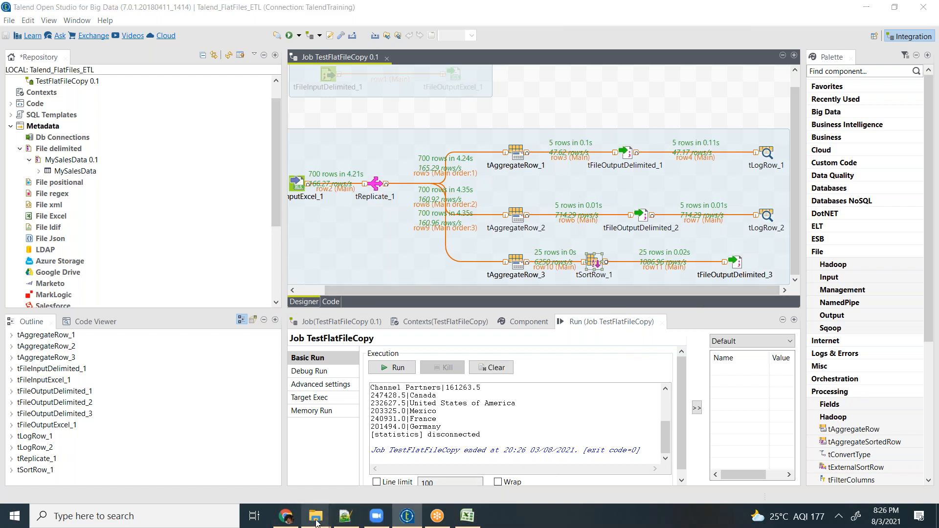
{"action": "left_click", "coordinate": [580, 465]}
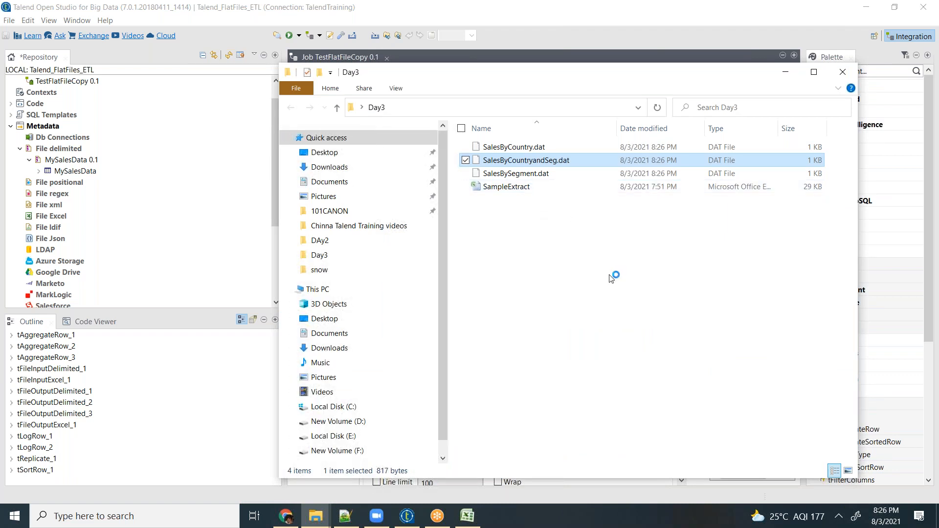
- Open the regenerated SalesByCountryandSeg.dat from the Day3 folder in Notepad++ and reload the modified SalesByCountry.dat
{"action": "right_click", "coordinate": [515, 164]}
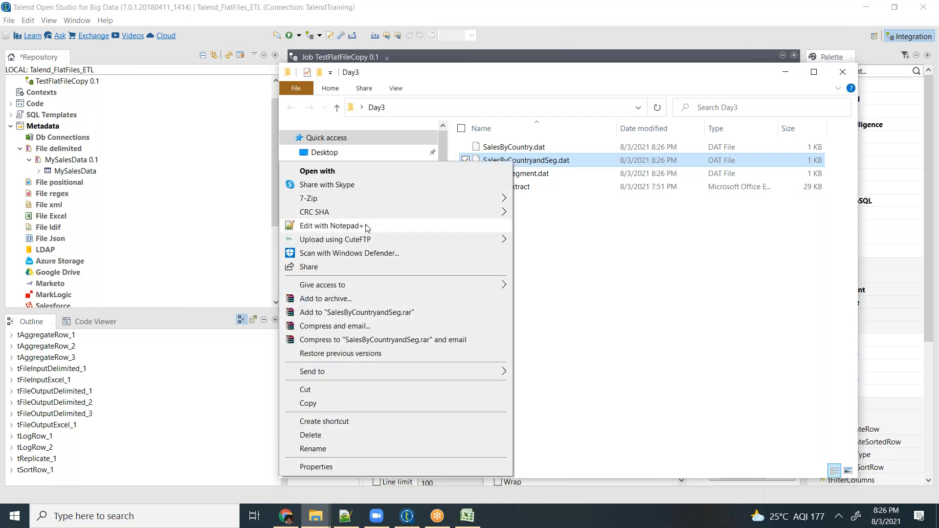
{"action": "left_click", "coordinate": [367, 225]}
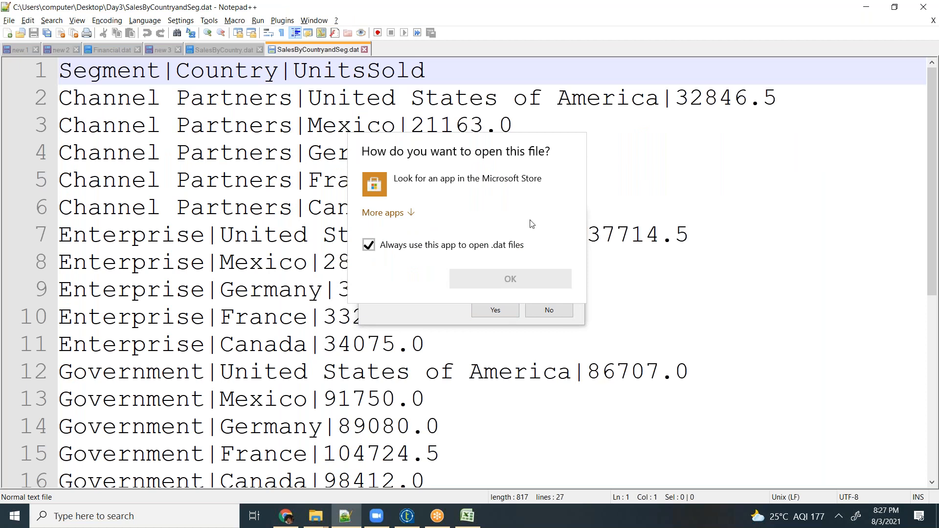
{"action": "double_click", "coordinate": [485, 193]}
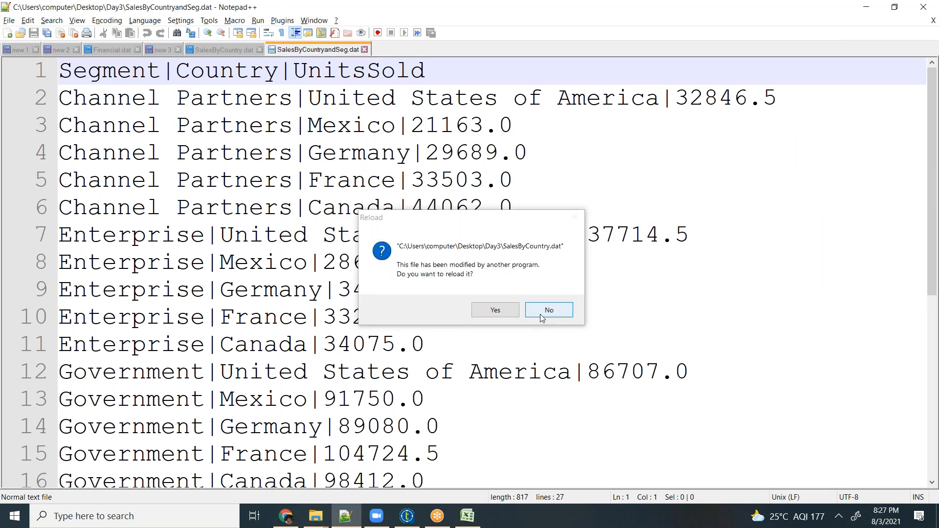
{"action": "left_click", "coordinate": [499, 314]}
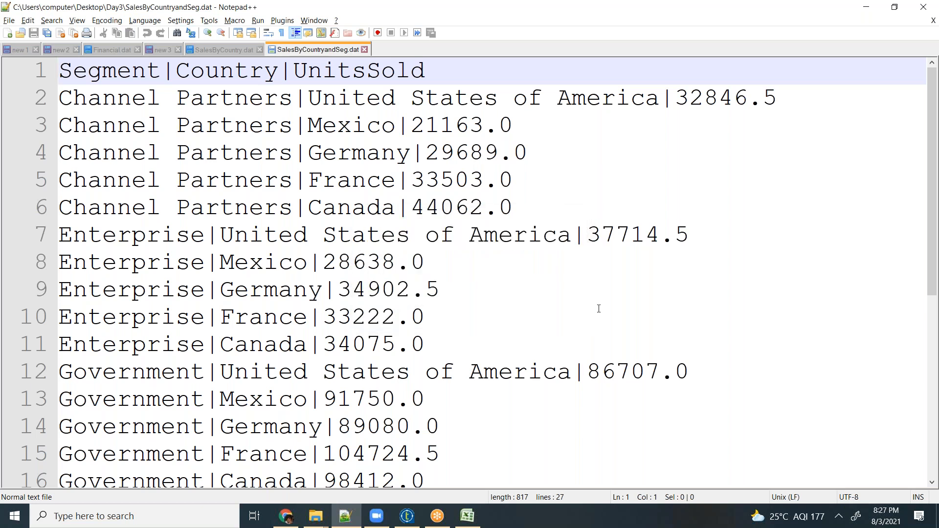
- Check the row order by segment and by country within the Channel Partners rows of SalesByCountryandSeg.dat
{"action": "left_click", "coordinate": [599, 309]}
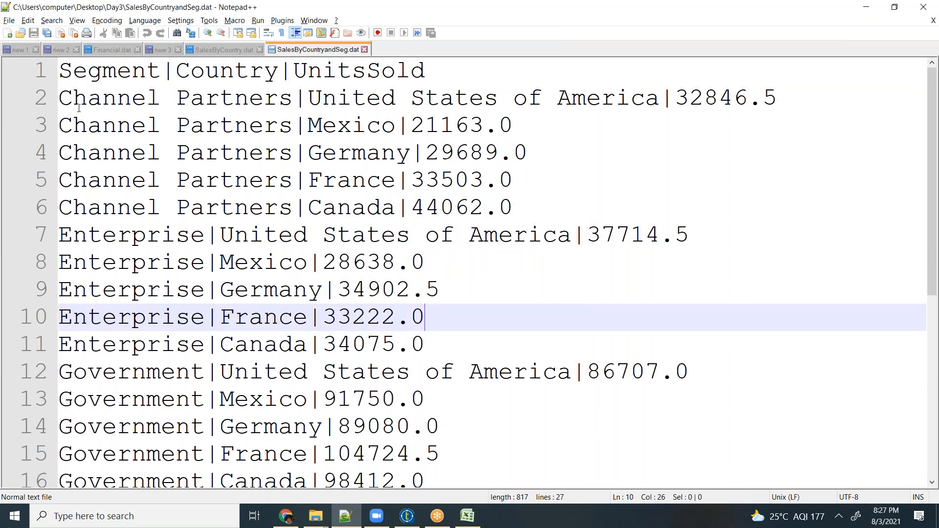
{"action": "left_click_drag", "start_coordinate": [79, 107], "coordinate": [268, 104]}
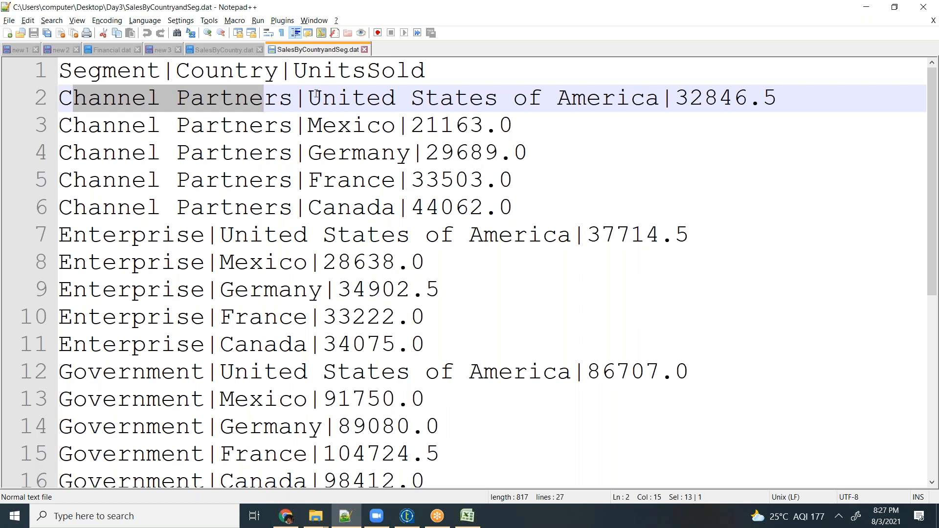
{"action": "left_click_drag", "start_coordinate": [313, 97], "coordinate": [366, 181]}
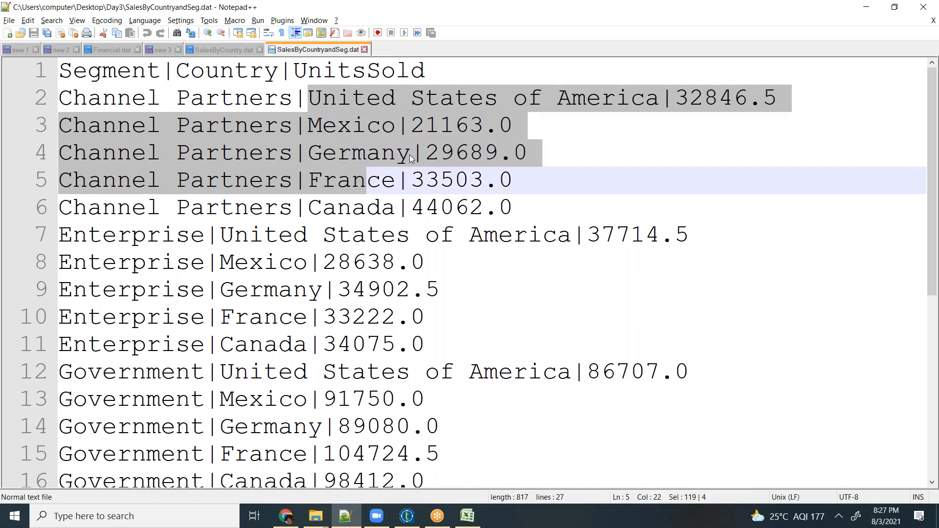
{"action": "left_click", "coordinate": [566, 259]}
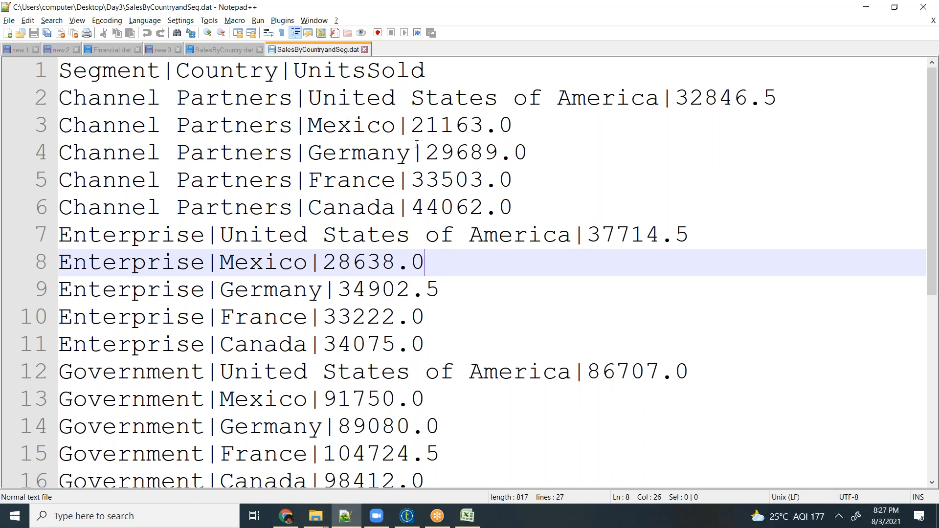
- Switch to Talend Open Studio and move the Country criterion above Segment in the tSortRow_1 sort criteria
{"action": "key", "text": "alt+Tab"}
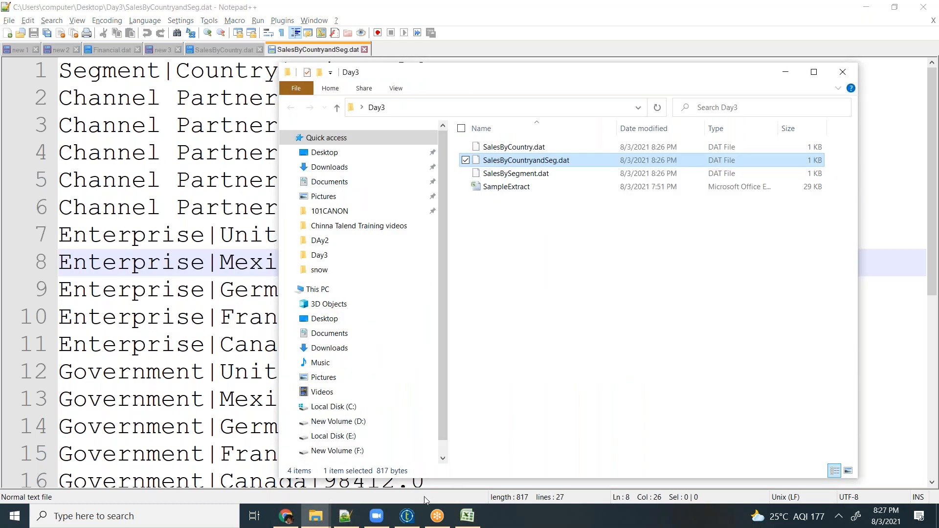
{"action": "left_click", "coordinate": [407, 516]}
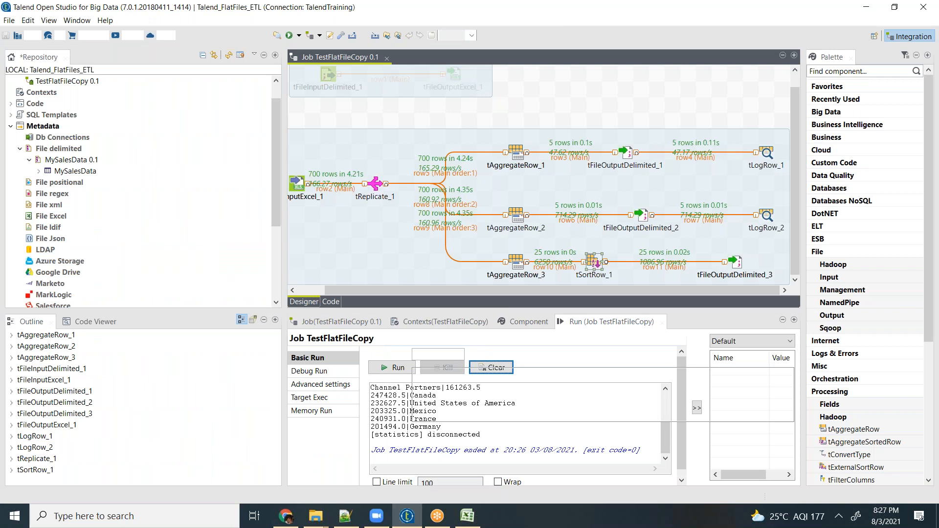
{"action": "double_click", "coordinate": [594, 267]}
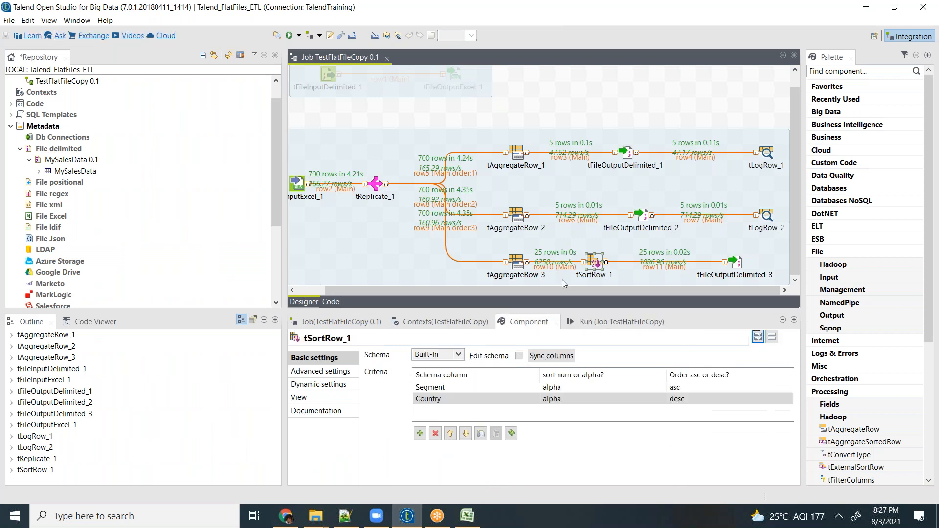
{"action": "left_click", "coordinate": [437, 391]}
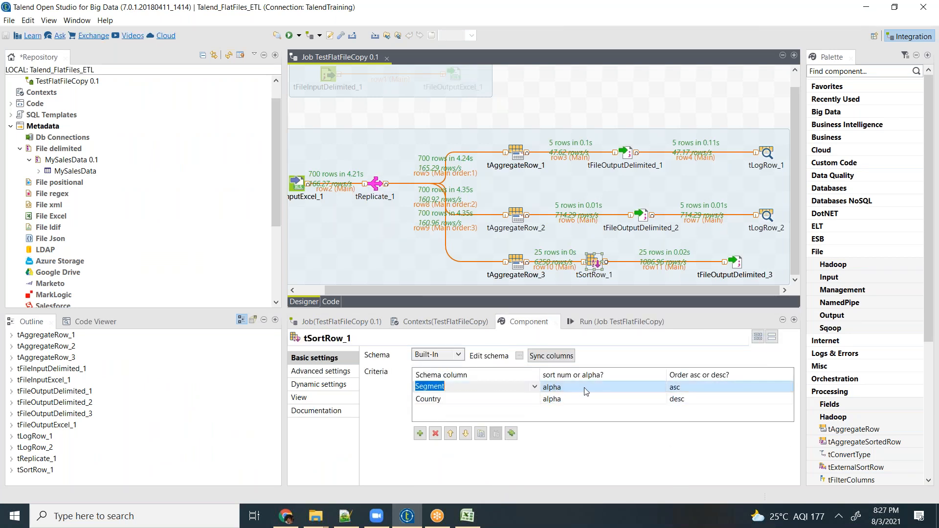
{"action": "left_click", "coordinate": [558, 399]}
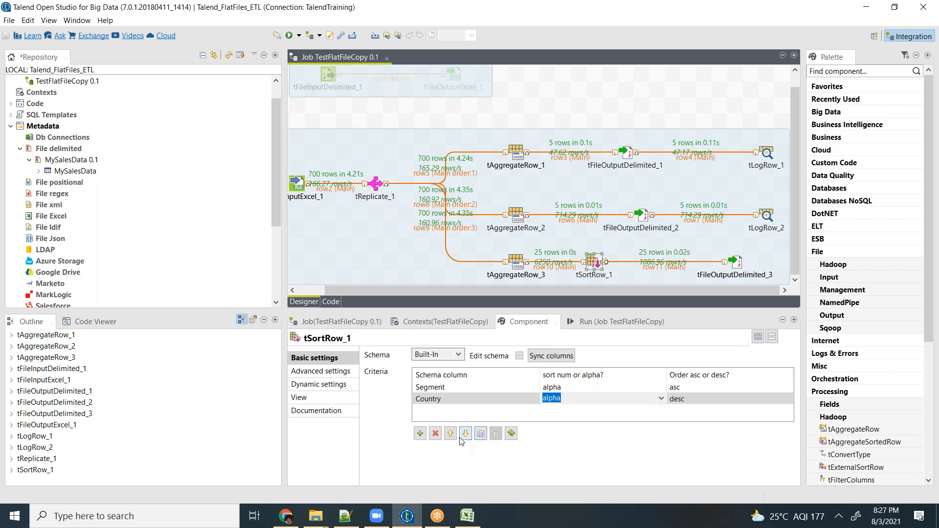
{"action": "left_click", "coordinate": [450, 434]}
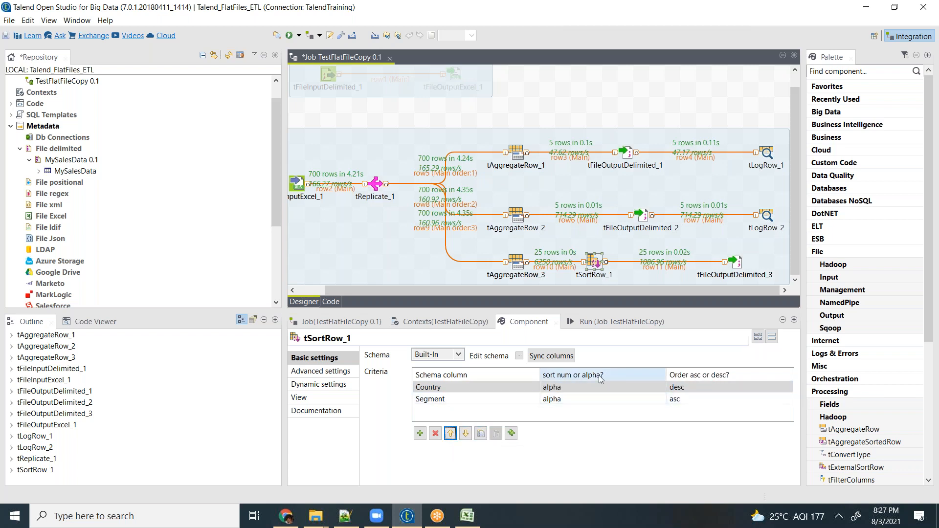
- Clear the console output and run the TestFlatFileCopy job with the reordered sort criteria
{"action": "left_click", "coordinate": [596, 323]}
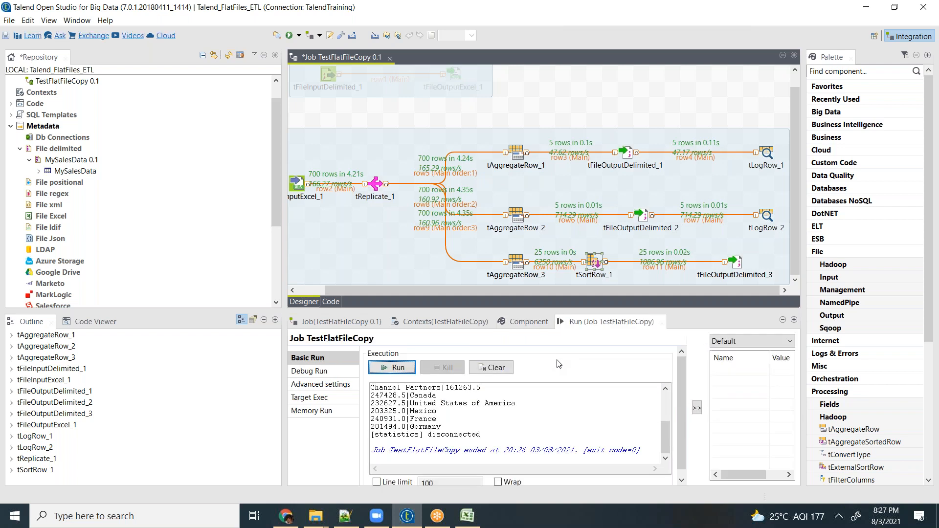
{"action": "left_click", "coordinate": [487, 368]}
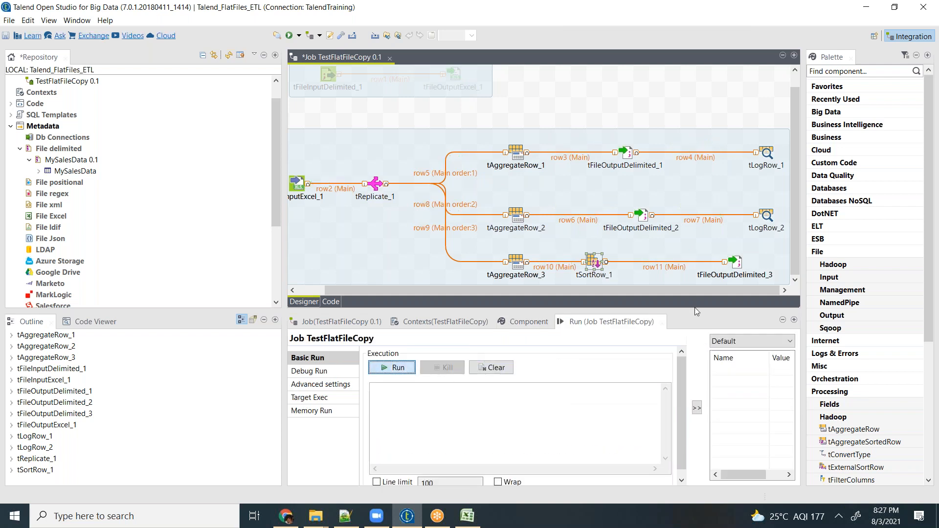
{"action": "key", "text": "F6"}
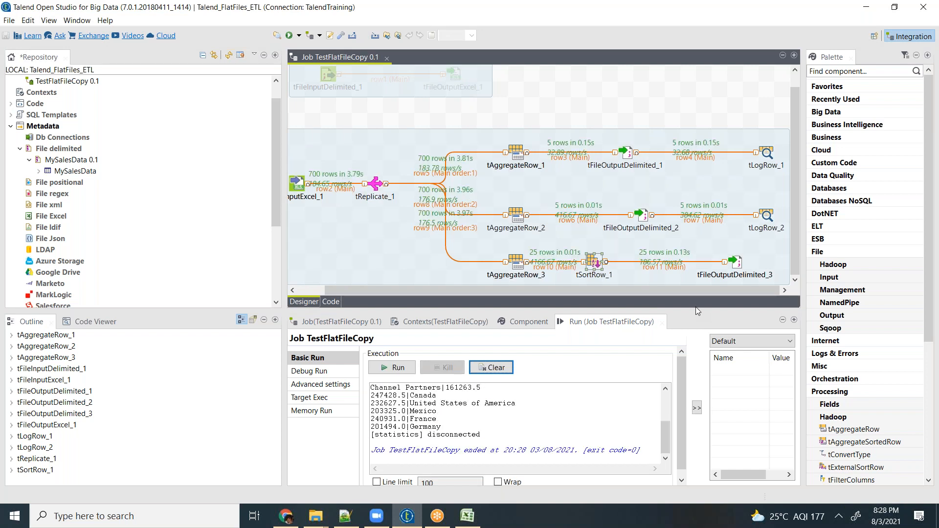
- Reload SalesByCountryandSeg.dat in Notepad++ and check the segment order within the United States of America rows
{"action": "left_click", "coordinate": [340, 521]}
{"action": "left_click", "coordinate": [505, 308]}
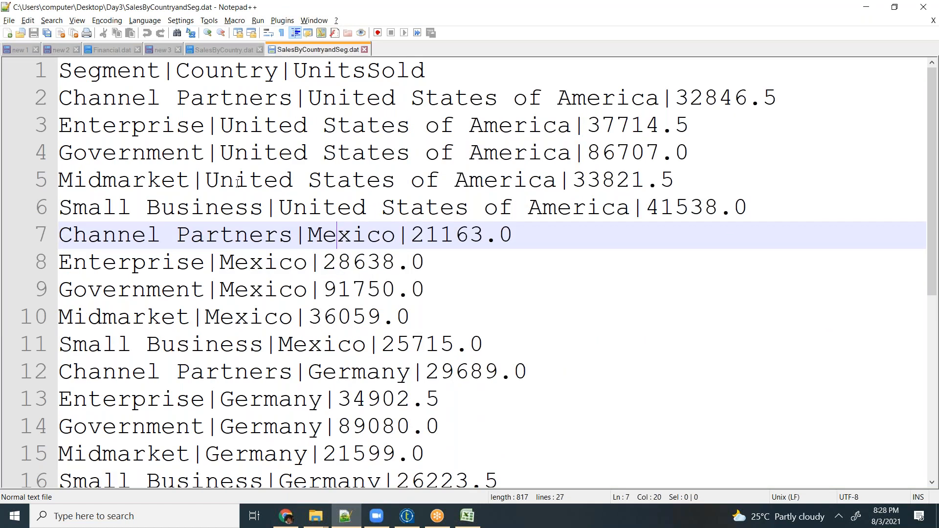
{"action": "left_click", "coordinate": [135, 100]}
{"action": "left_click", "coordinate": [127, 125]}
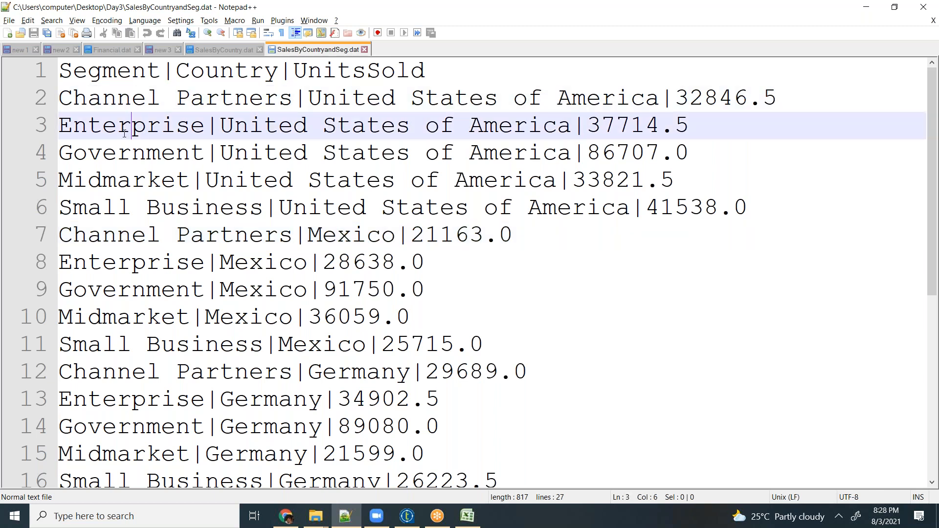
{"action": "left_click", "coordinate": [120, 149]}
{"action": "left_click", "coordinate": [117, 181]}
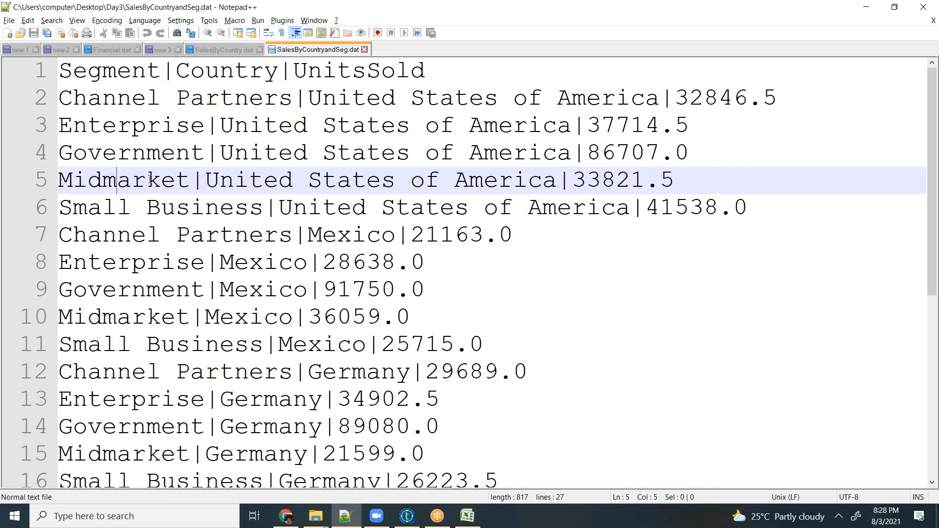
{"action": "left_click", "coordinate": [313, 212]}
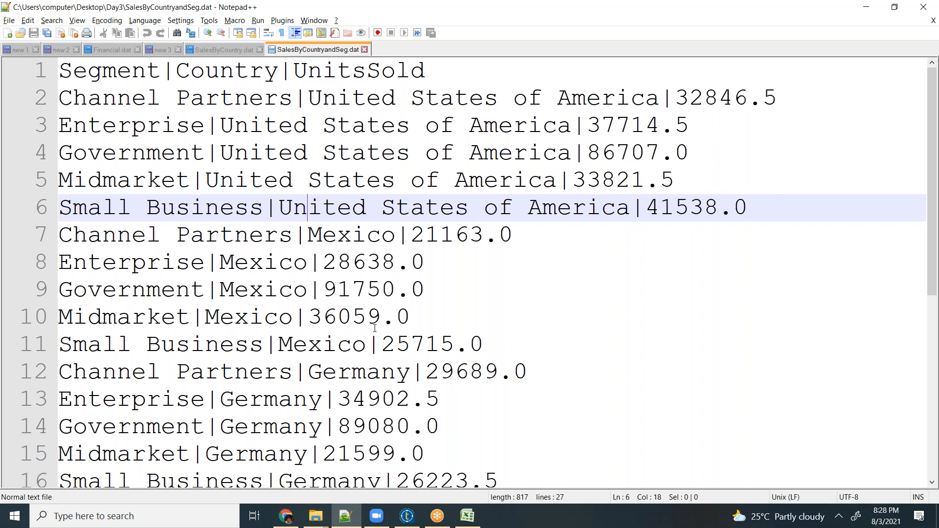
- Switch back to the TestFlatFileCopy job in Talend Open Studio
{"action": "left_click", "coordinate": [407, 518]}
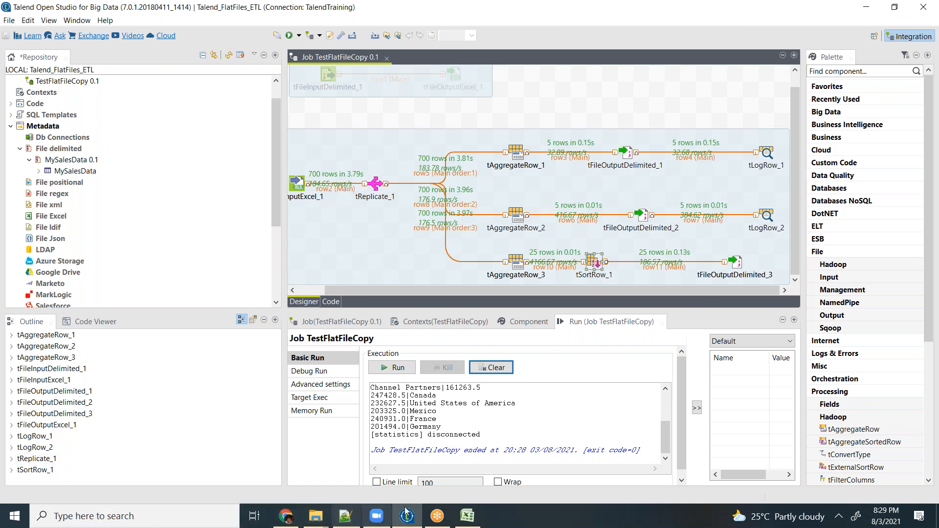
{"action": "left_click", "coordinate": [438, 516]}
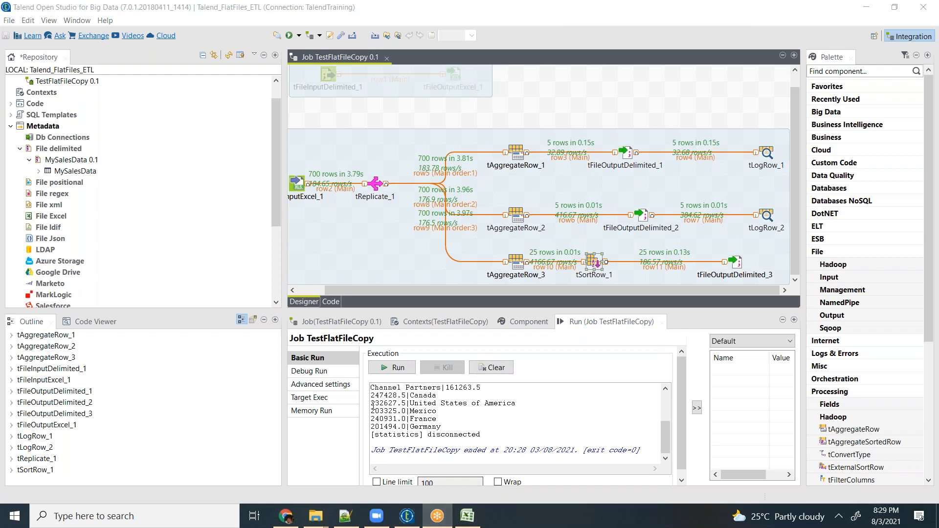